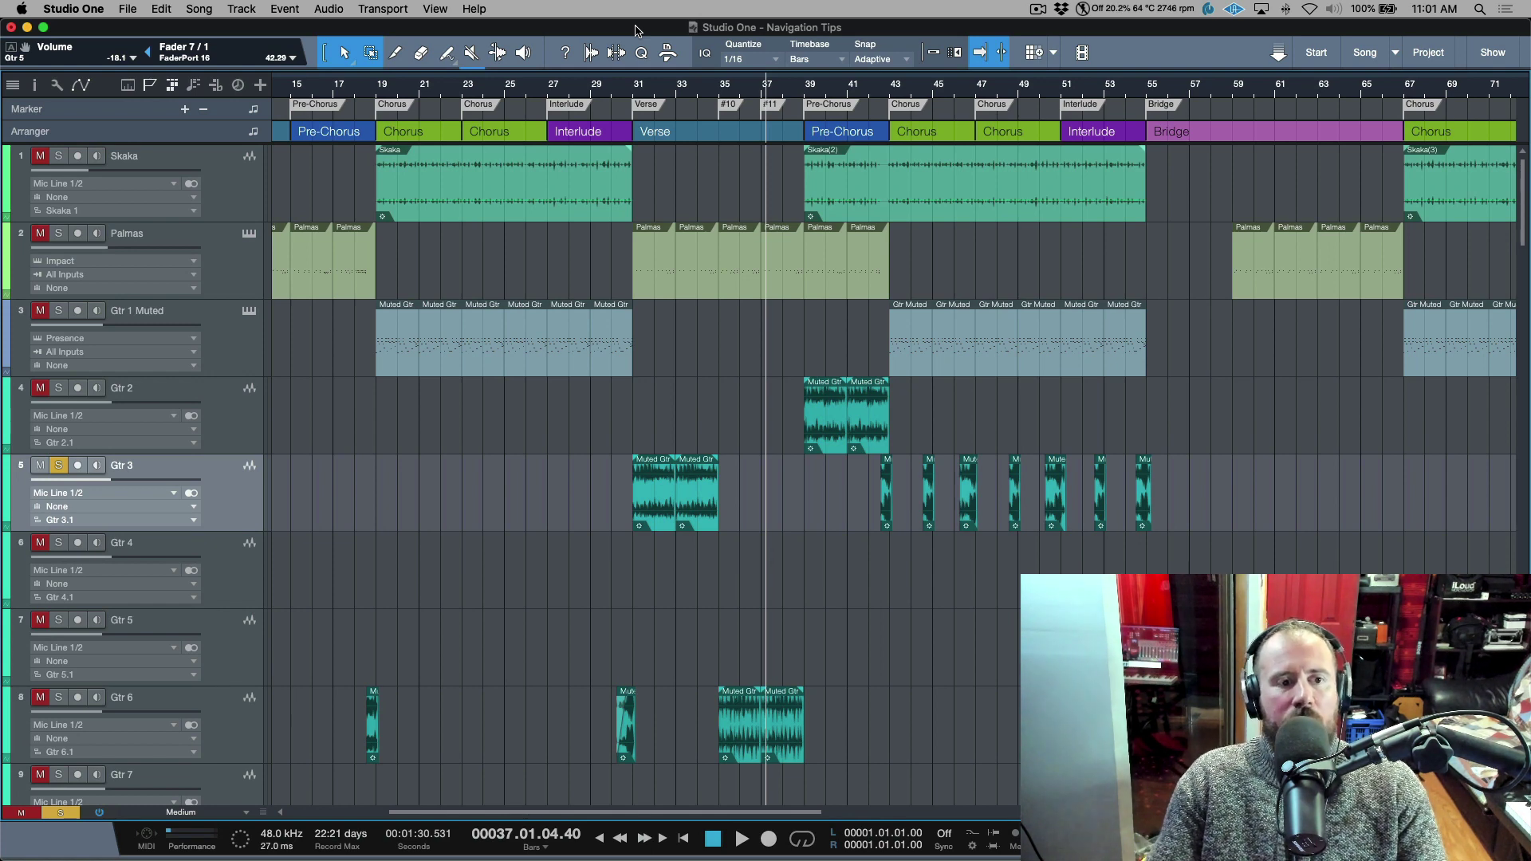
- Show the Song Notes in Song Information, listing the navigation topics to cover
key("super+i")
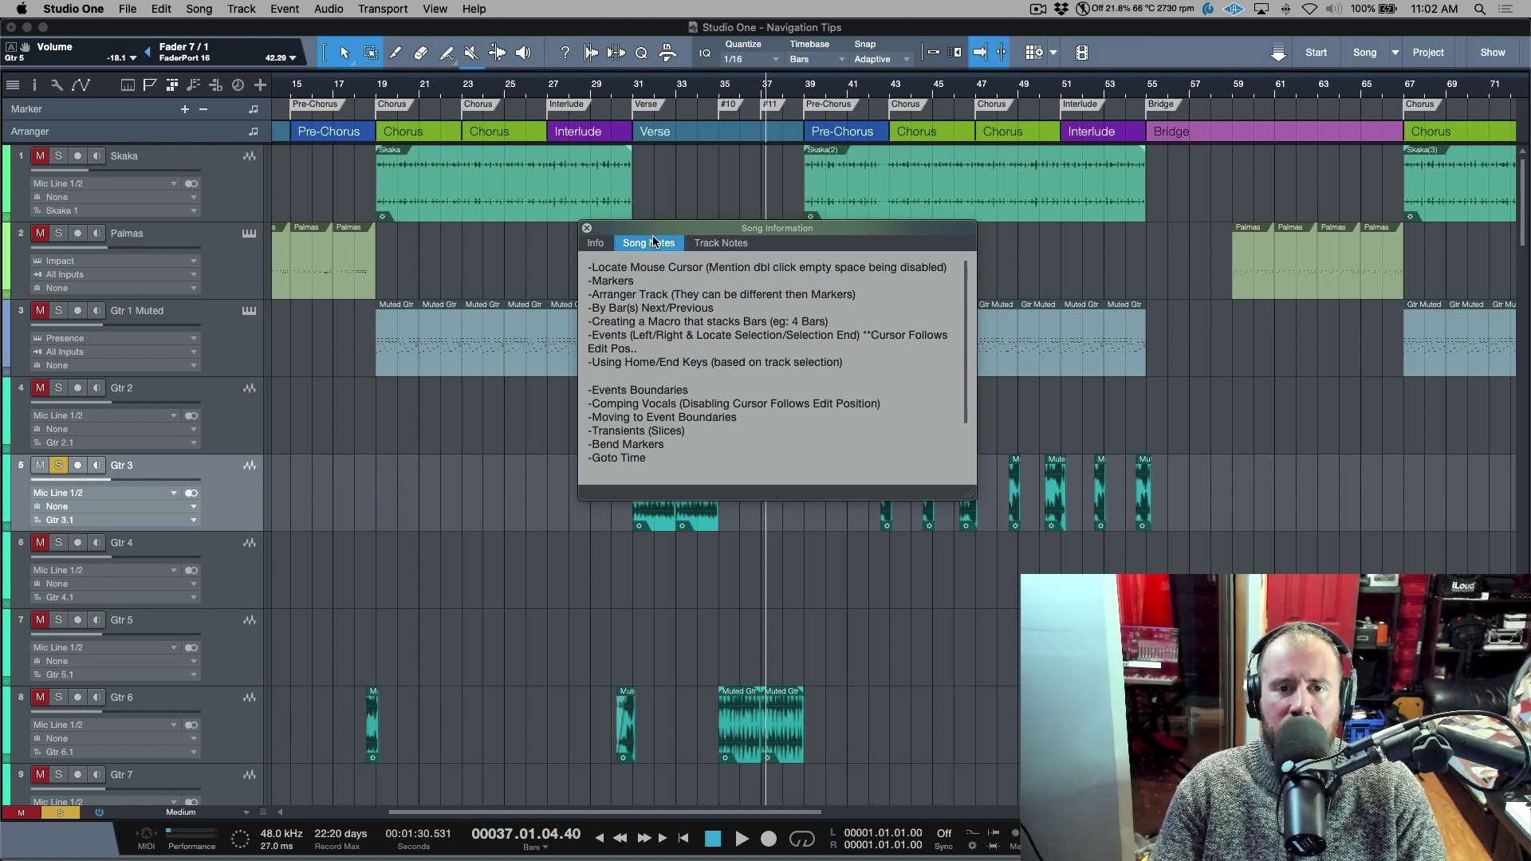
- Close the Song Information window to return to the full arrangement
left_click(588, 229)
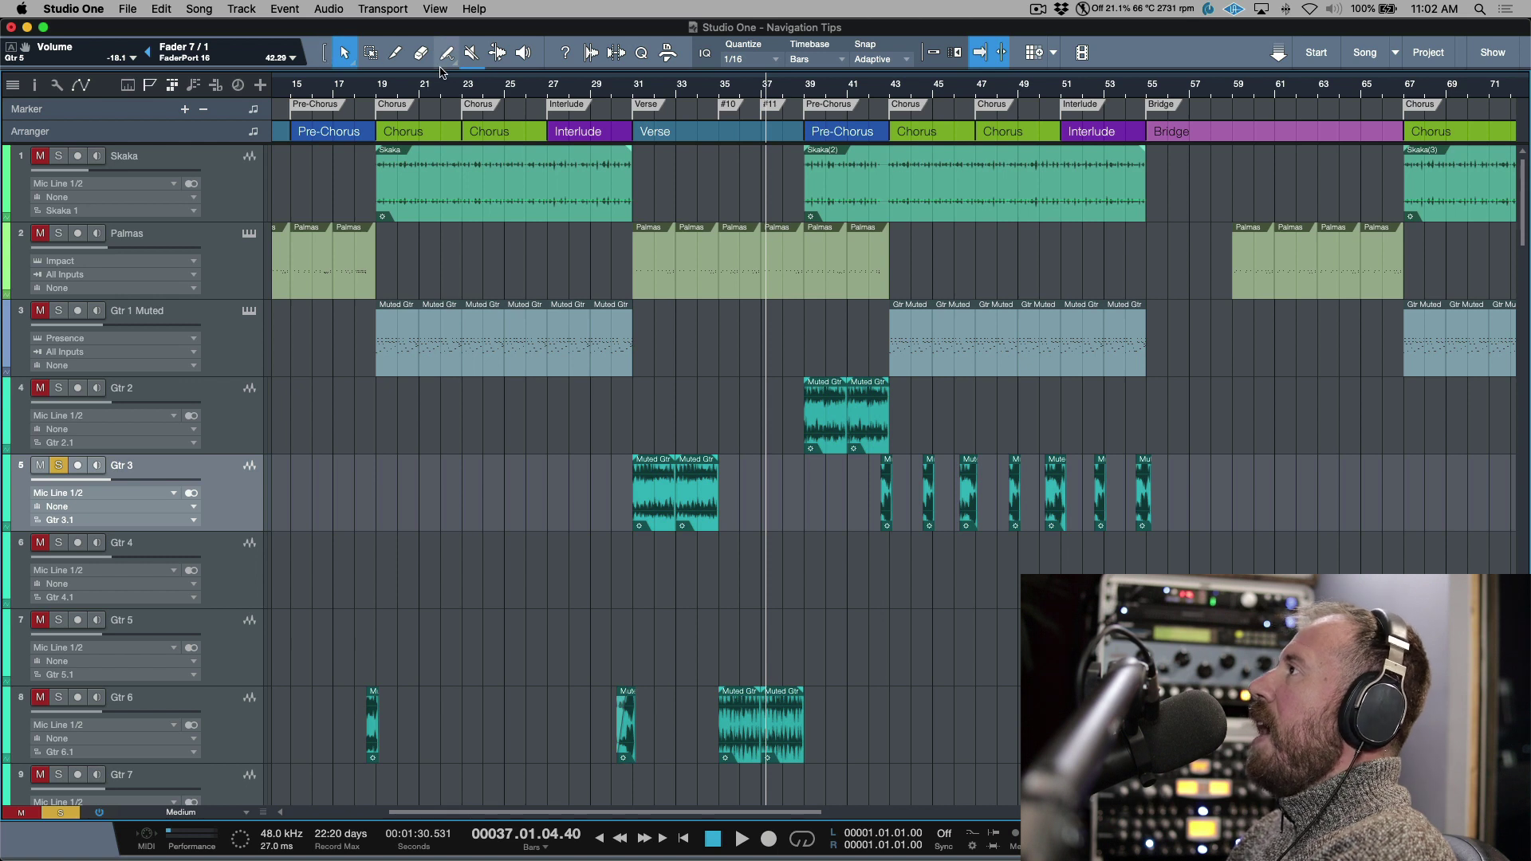
left_click(326, 55)
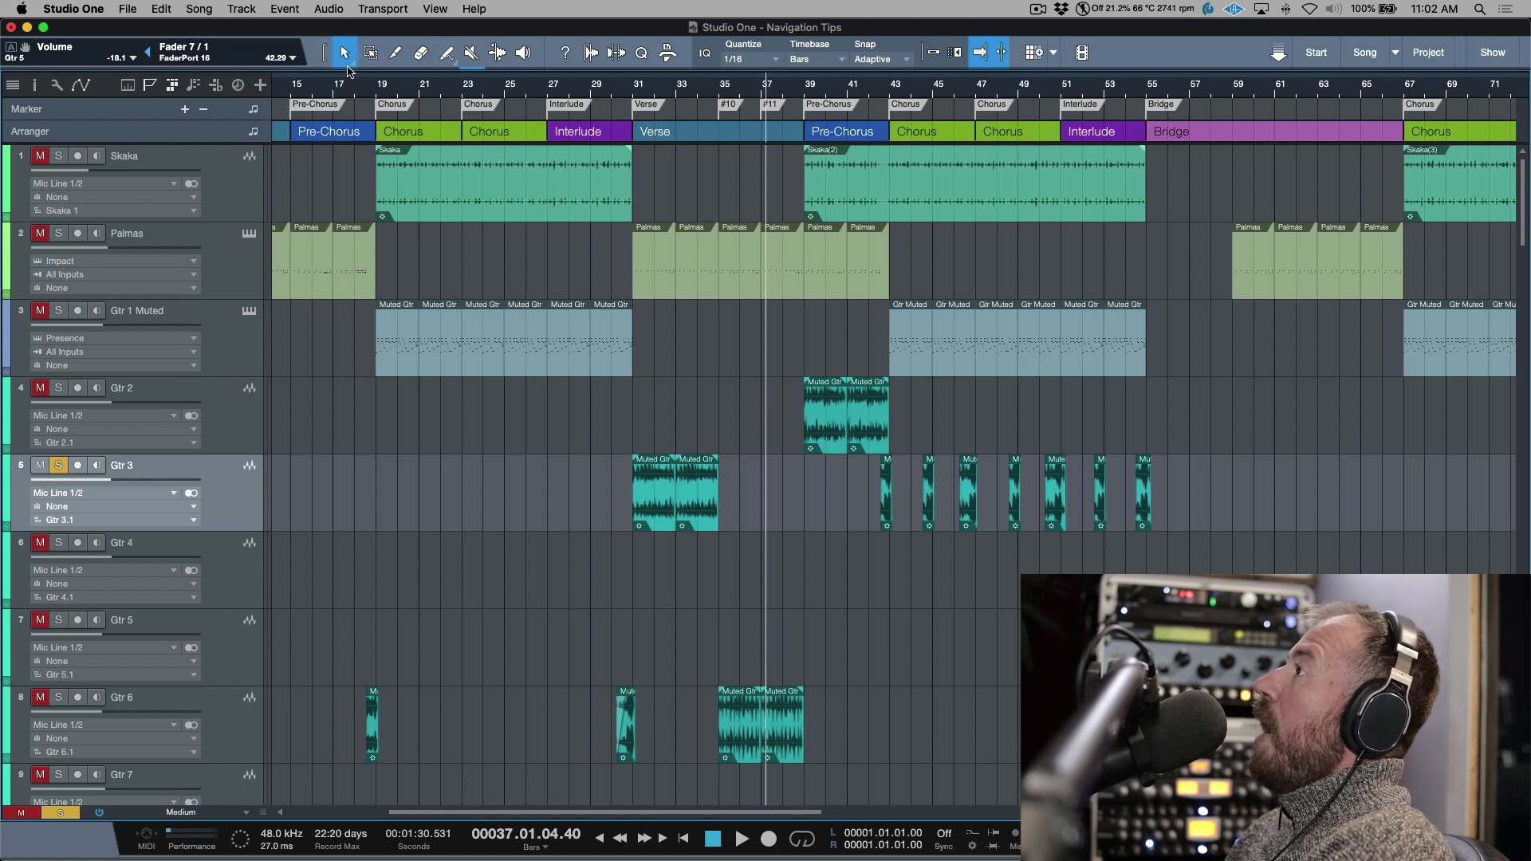
left_click(369, 56)
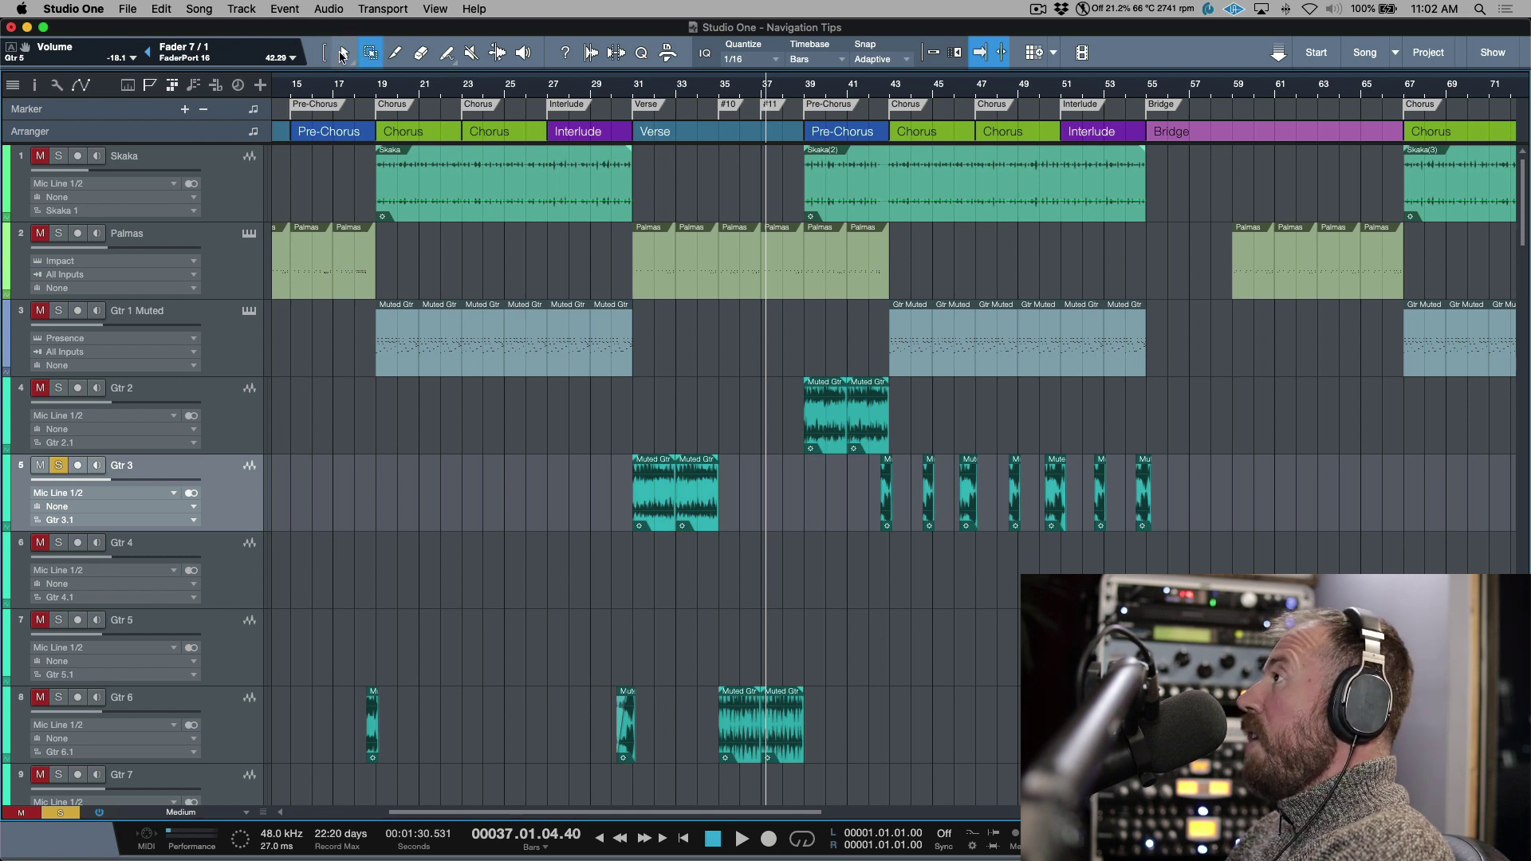
left_click(344, 55)
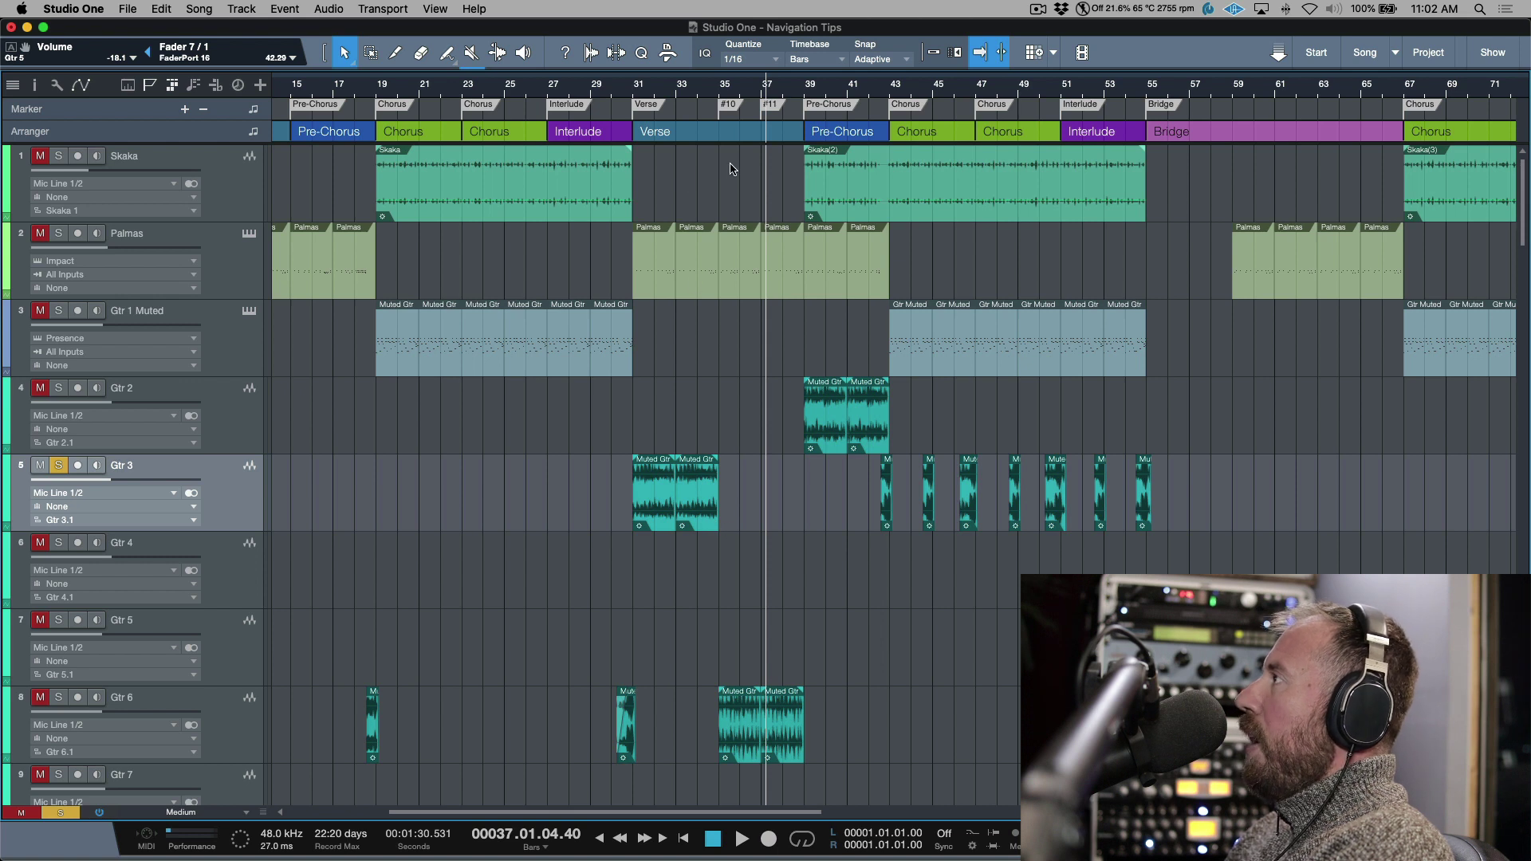
- Place the playhead around bar 32 in the ruler and zoom in on bars 29–43
left_click(699, 89)
left_click_drag(698, 89, 661, 90)
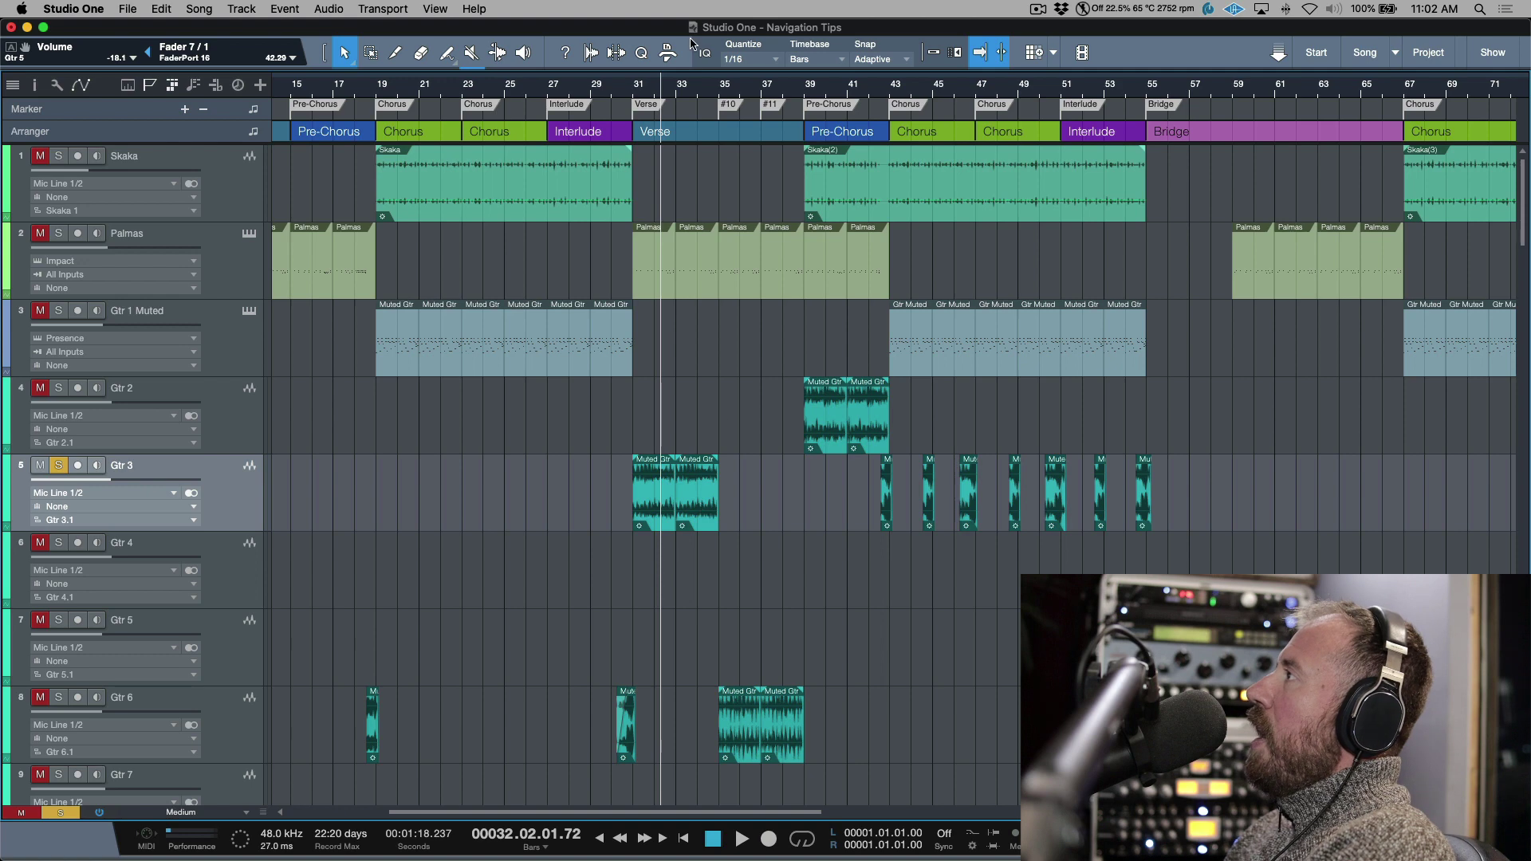
scroll(688, 95, "up", 5)
scroll(688, 94, "up", 1)
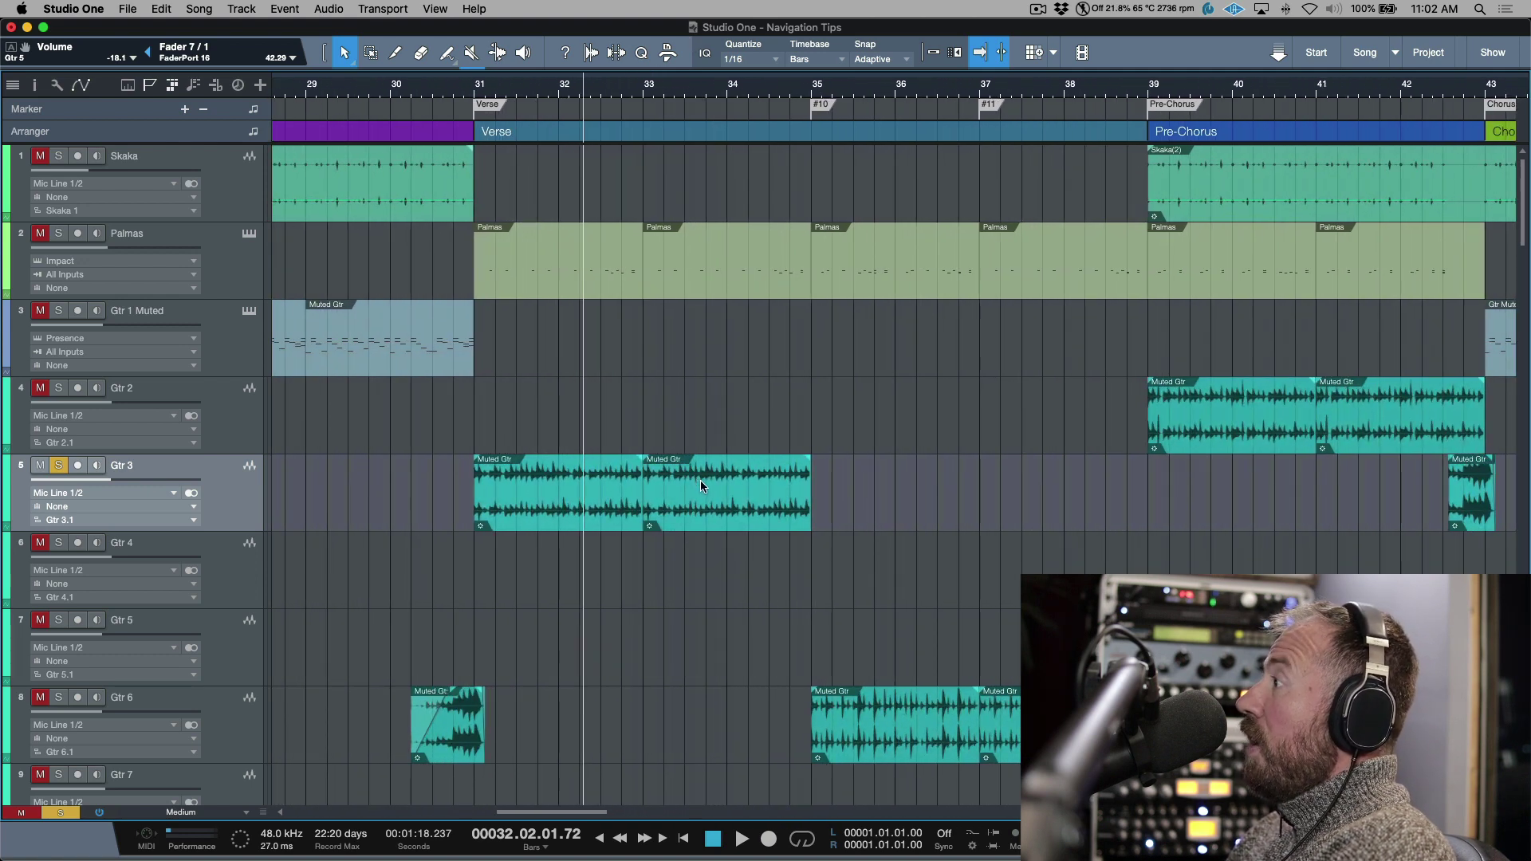
- Locate the playhead to bar 33, then show the Locate Mouse Cursor keyboard shortcut
key("ctrl+space")
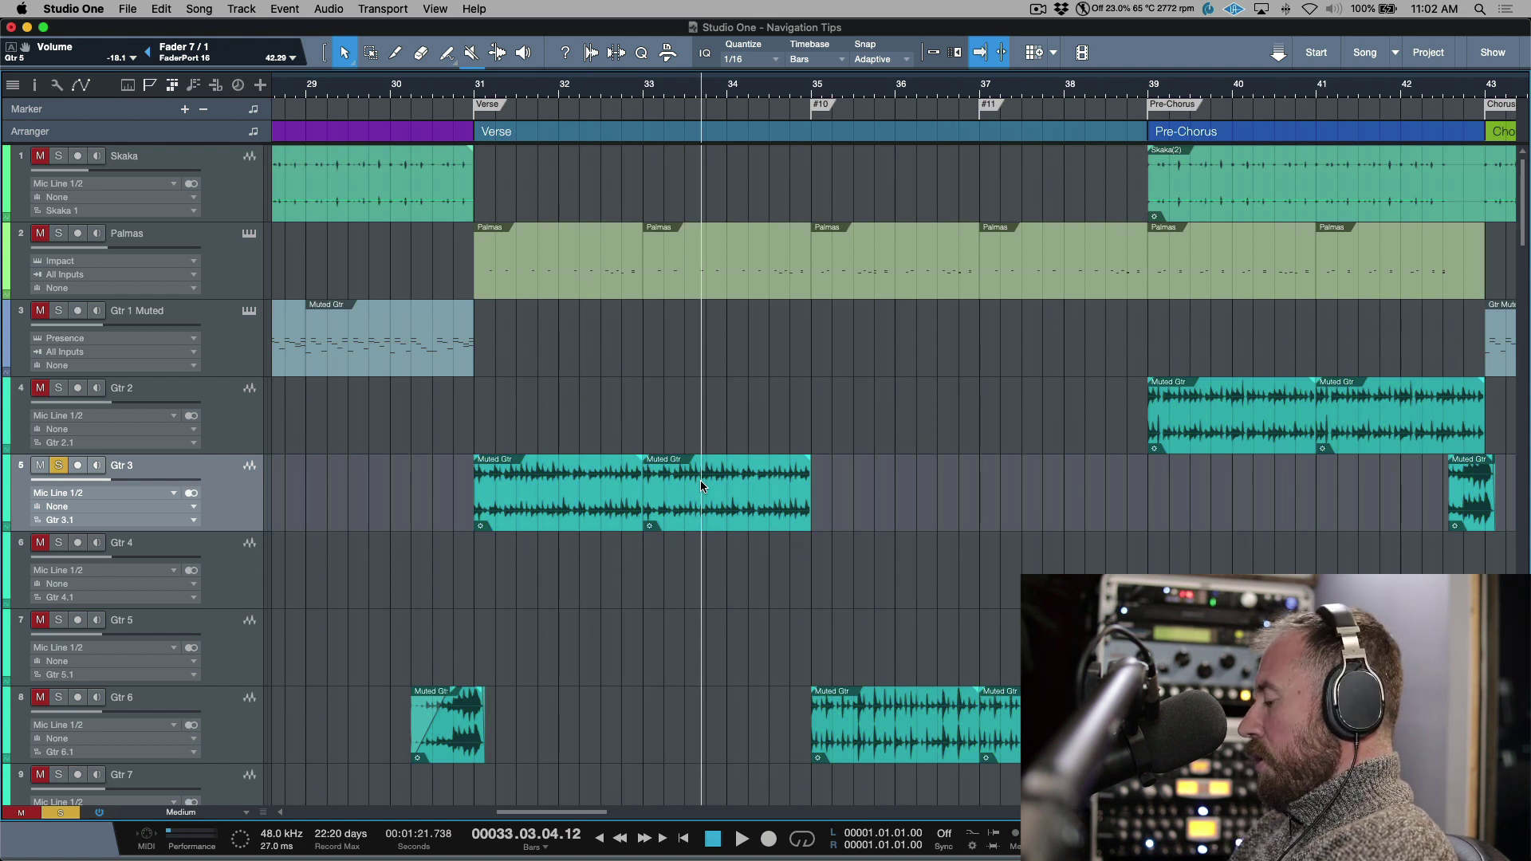
left_click(78, 8)
left_click(78, 67)
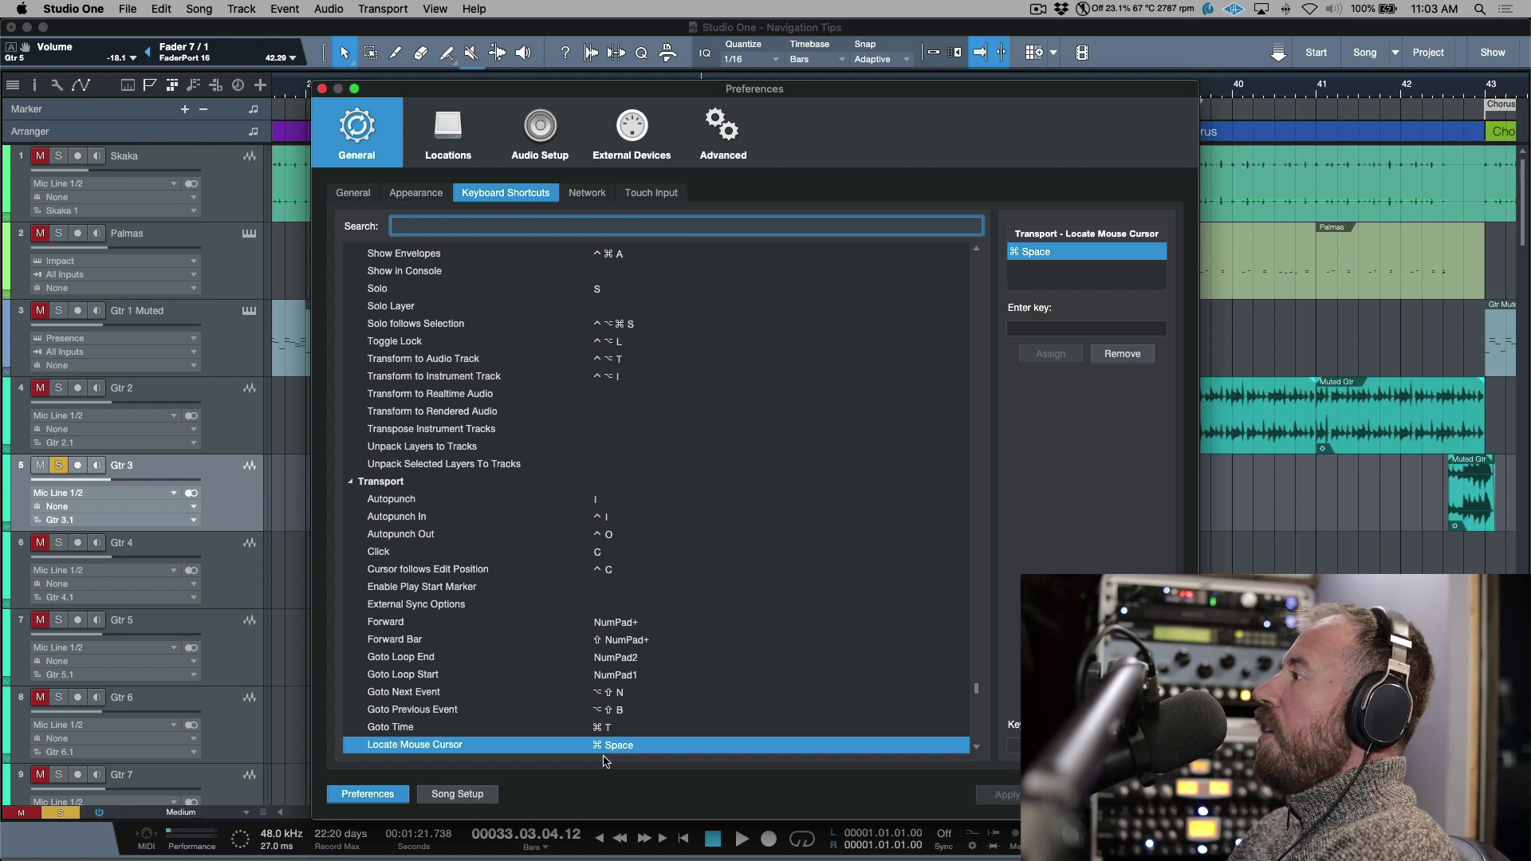
- Close Preferences and return to the arrangement with the playhead at bar 33
left_click(1151, 795)
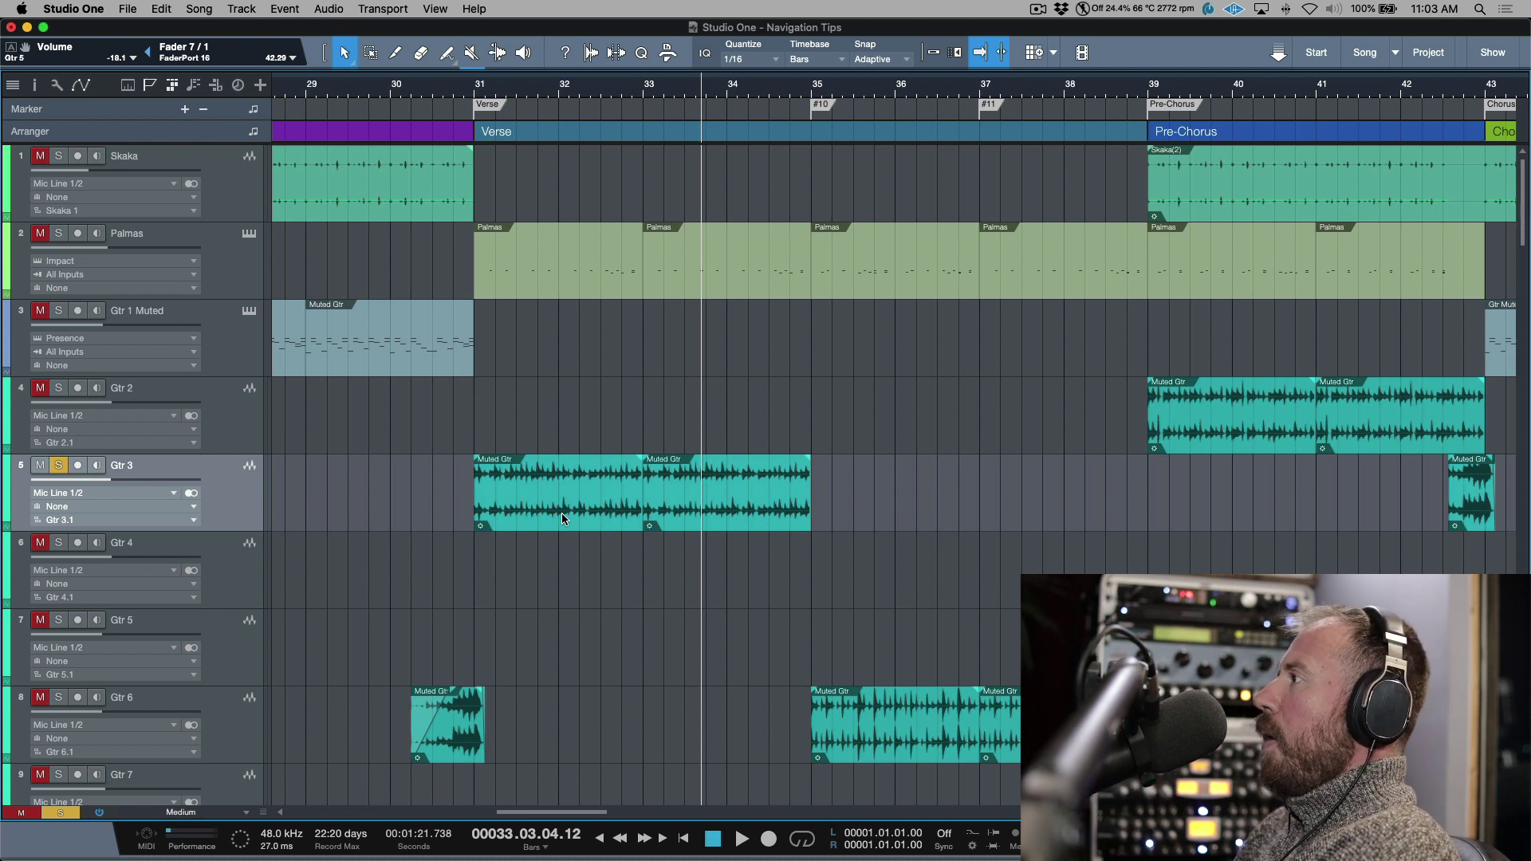
- Locate to bar 32, play briefly, then stop back at bar 32
key("ctrl+space")
key("space")
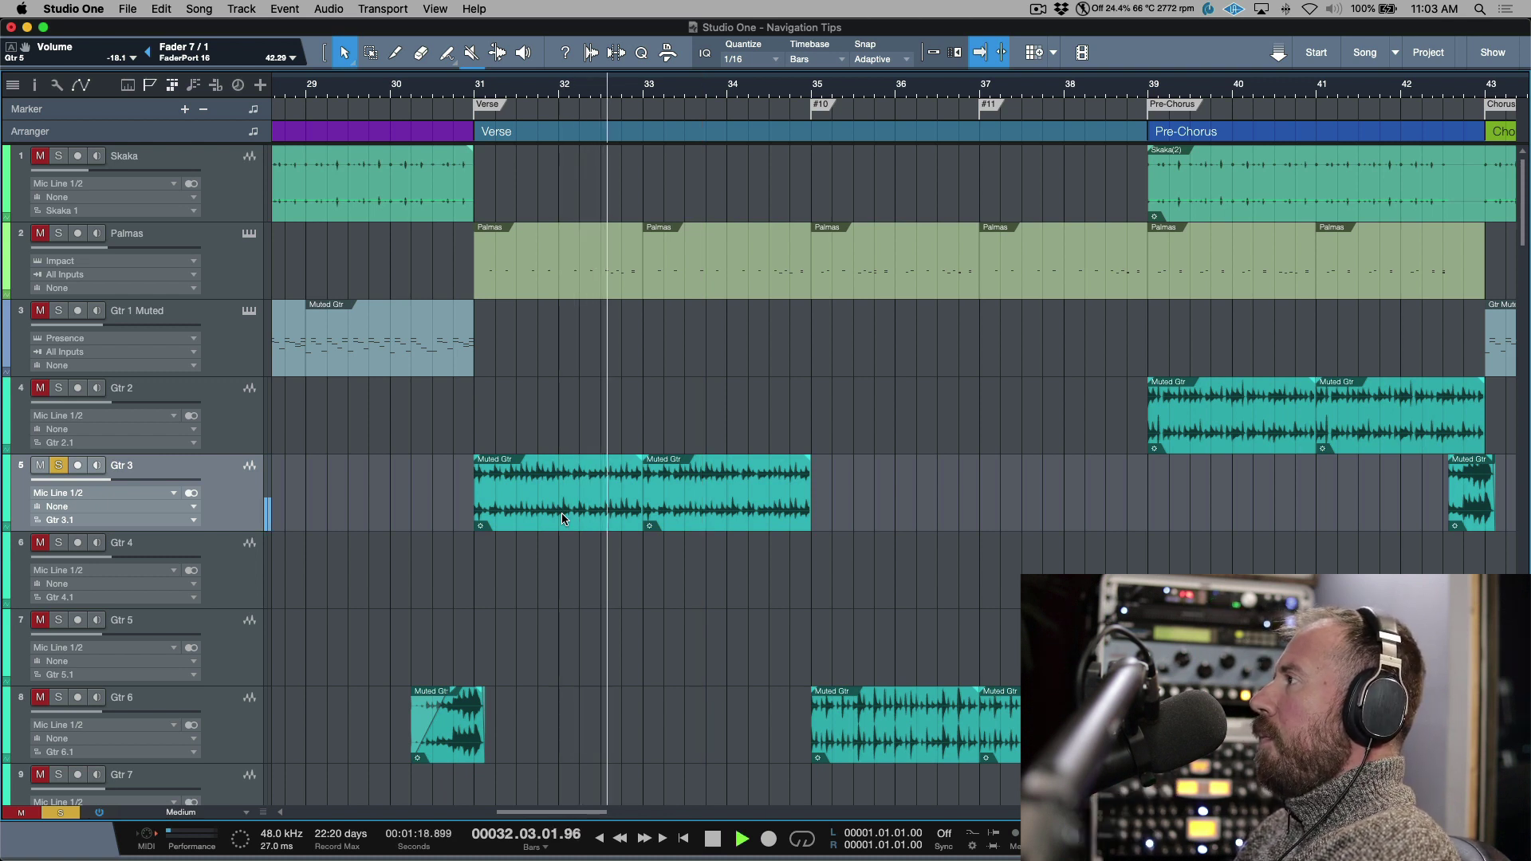
key("space")
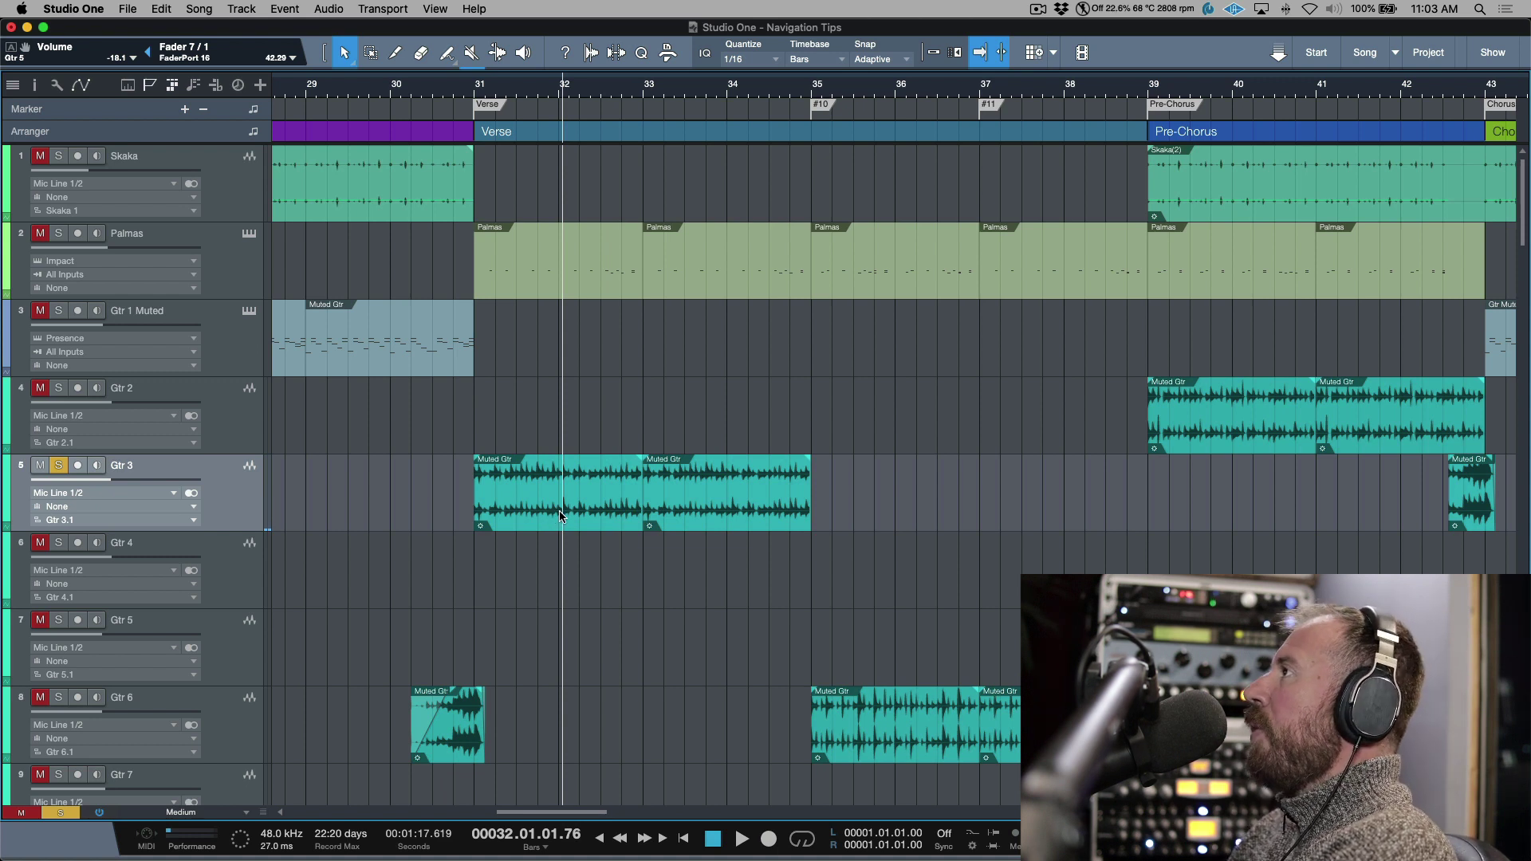
scroll(410, 96, "left", 1)
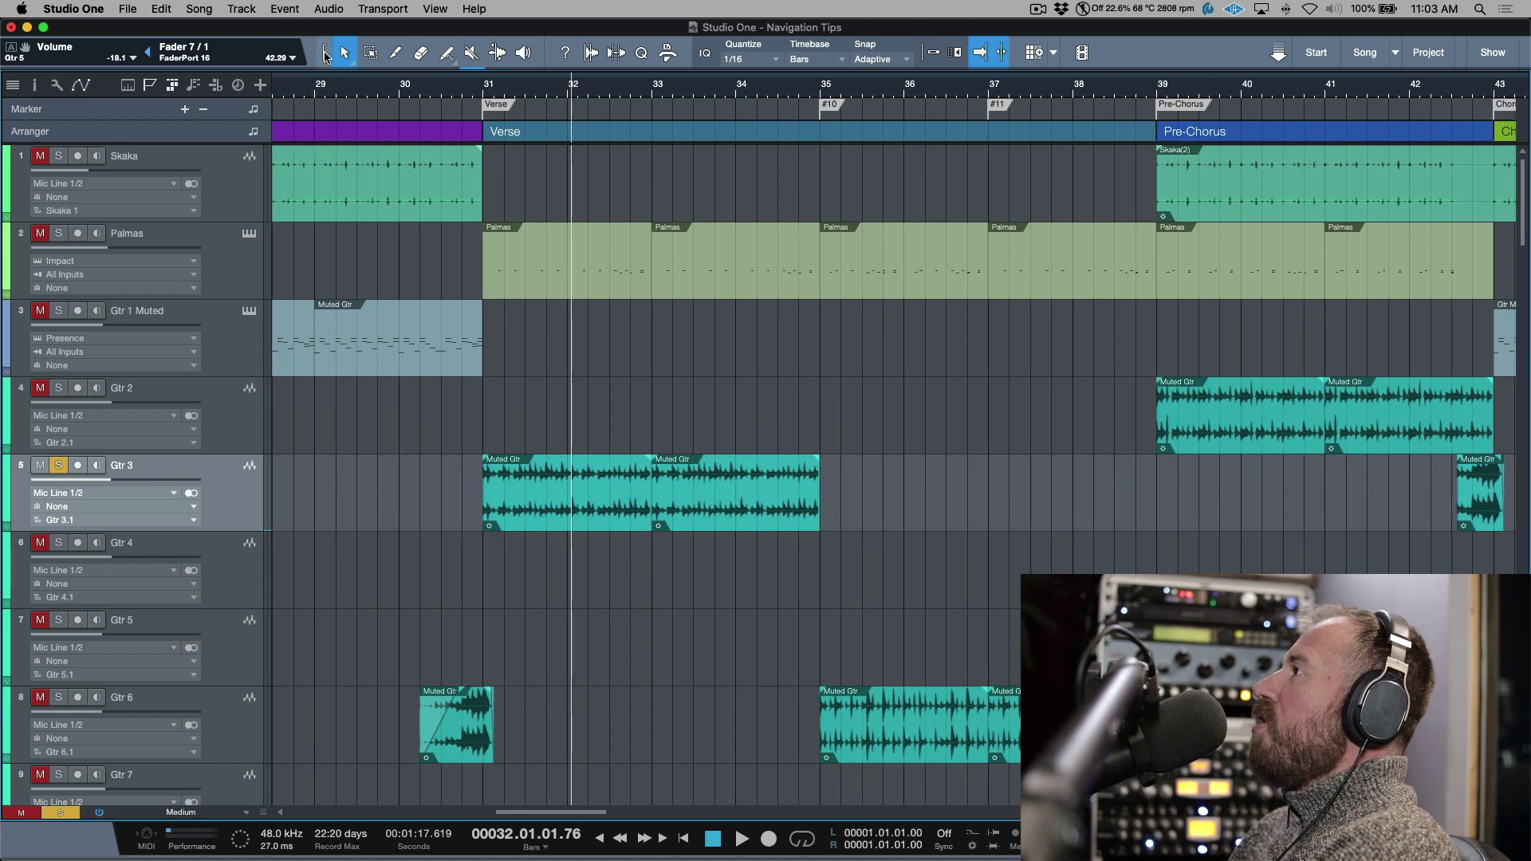
- Use the Range tool to park the playhead near the end of bar 31, then link Arrow and Range tools
left_click(371, 53)
left_click(620, 492)
left_click(717, 493)
left_click(604, 493)
left_click(550, 494)
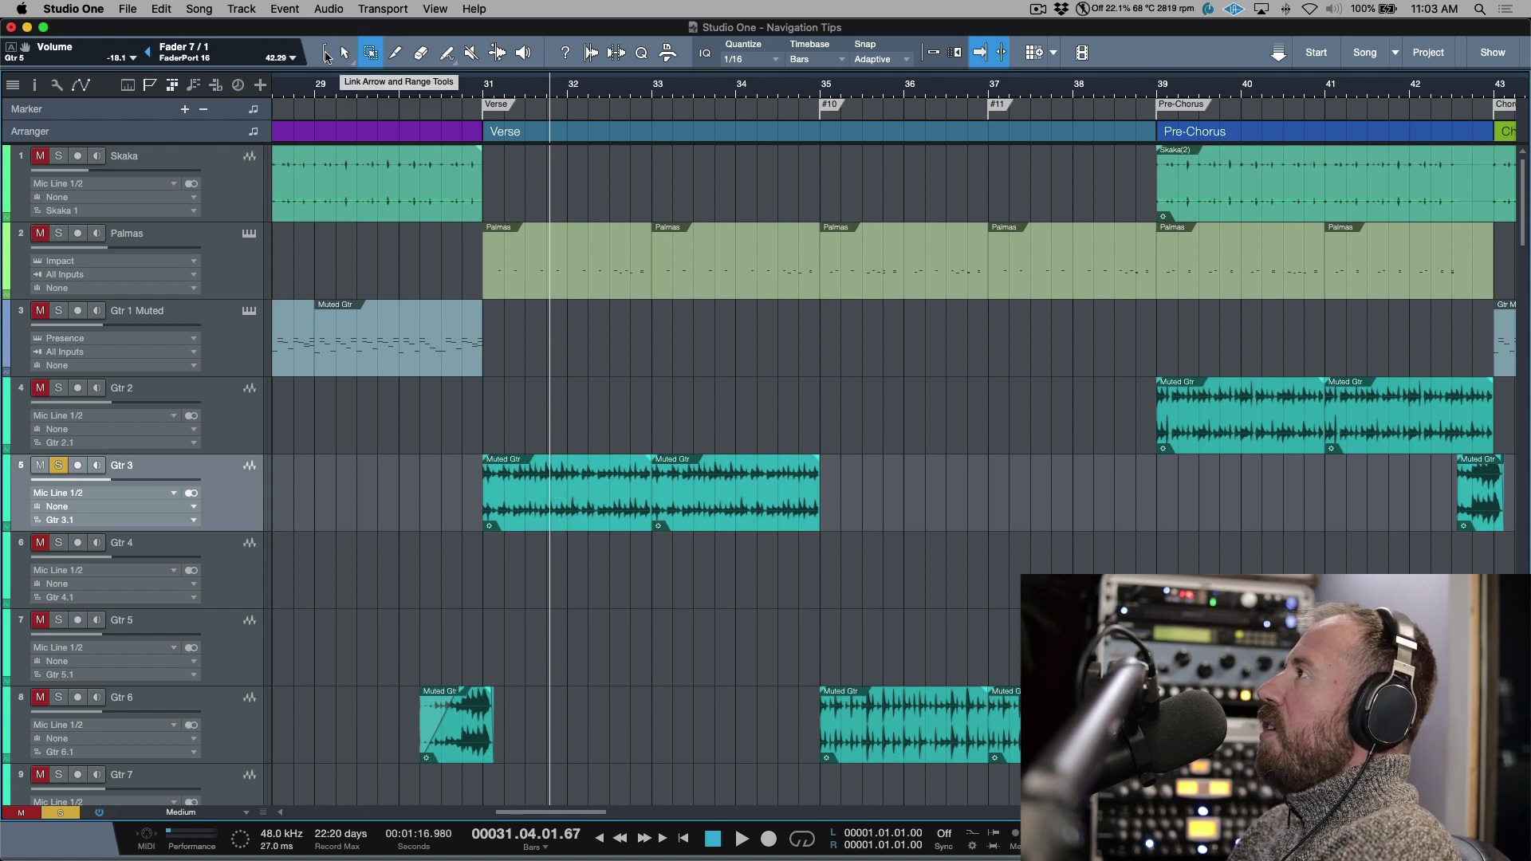
left_click(327, 54)
left_click(328, 54)
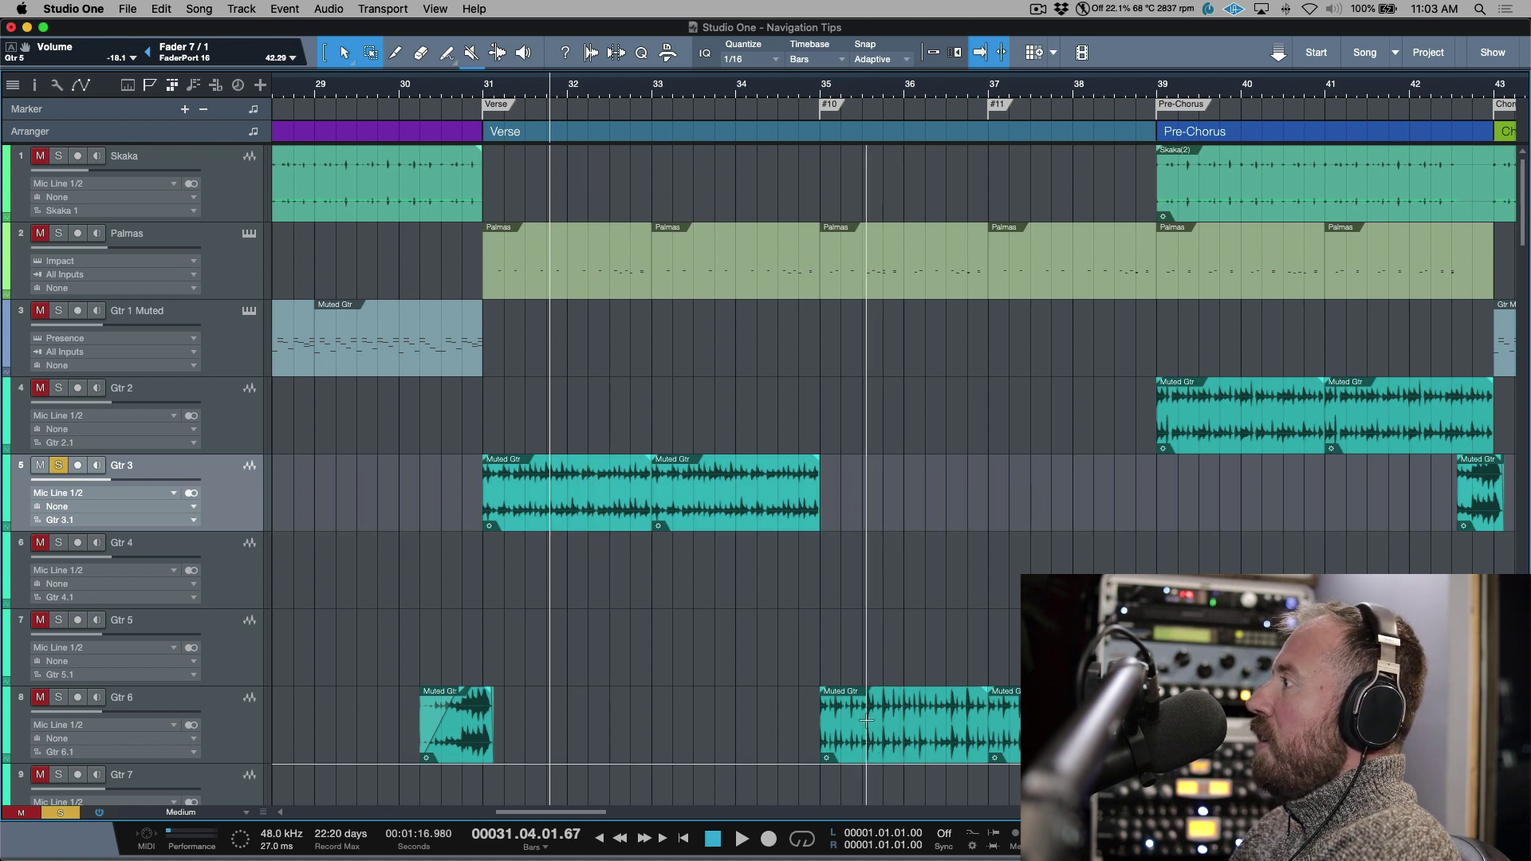
- Locate the playhead to bar 35, zoom out to the whole song, then back to bars 27–50
key("ctrl+space")
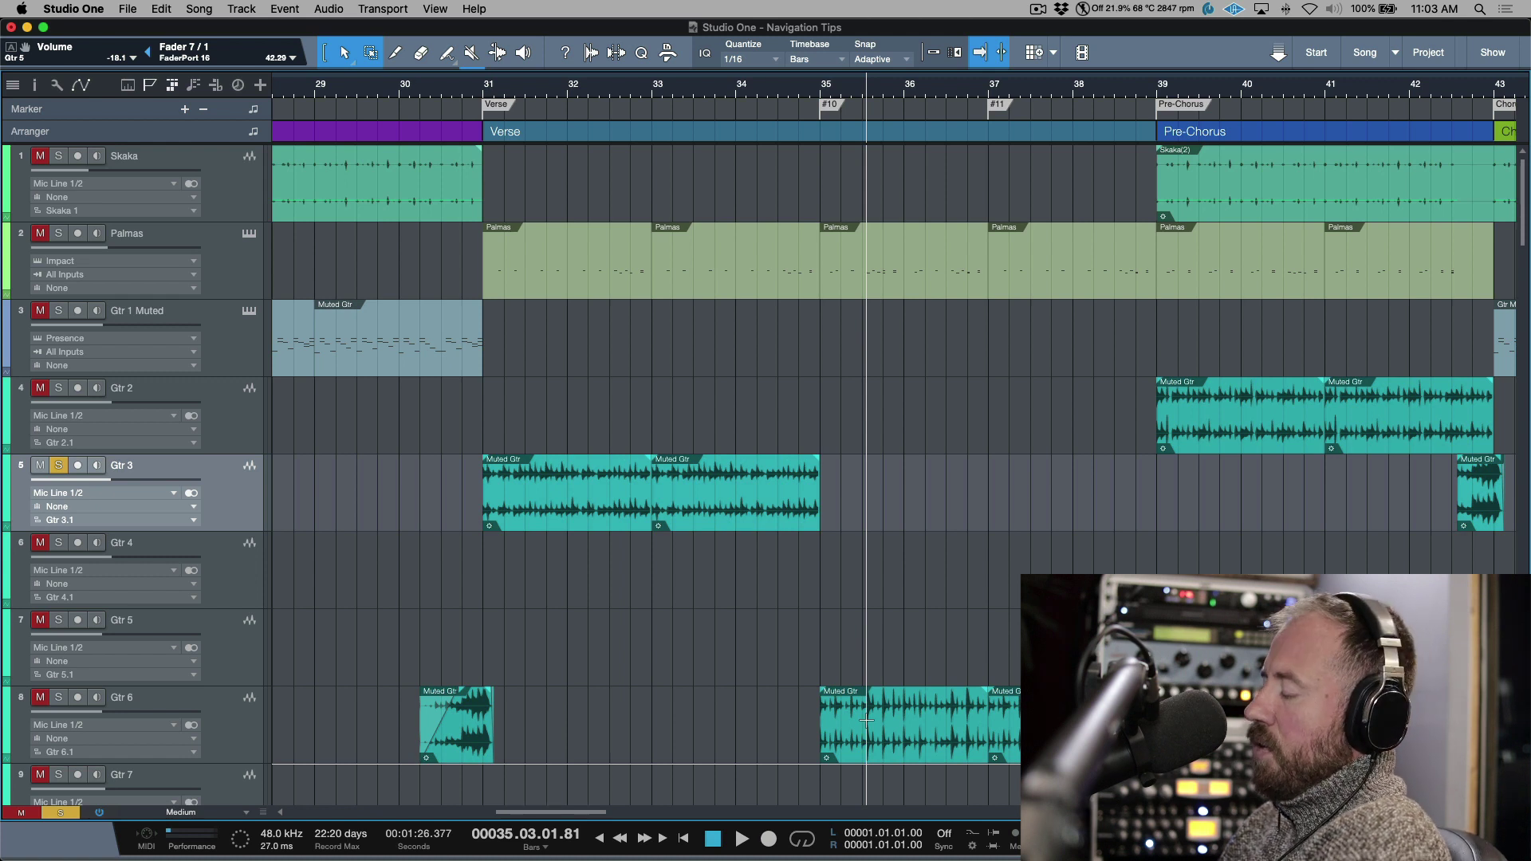
key("super+i")
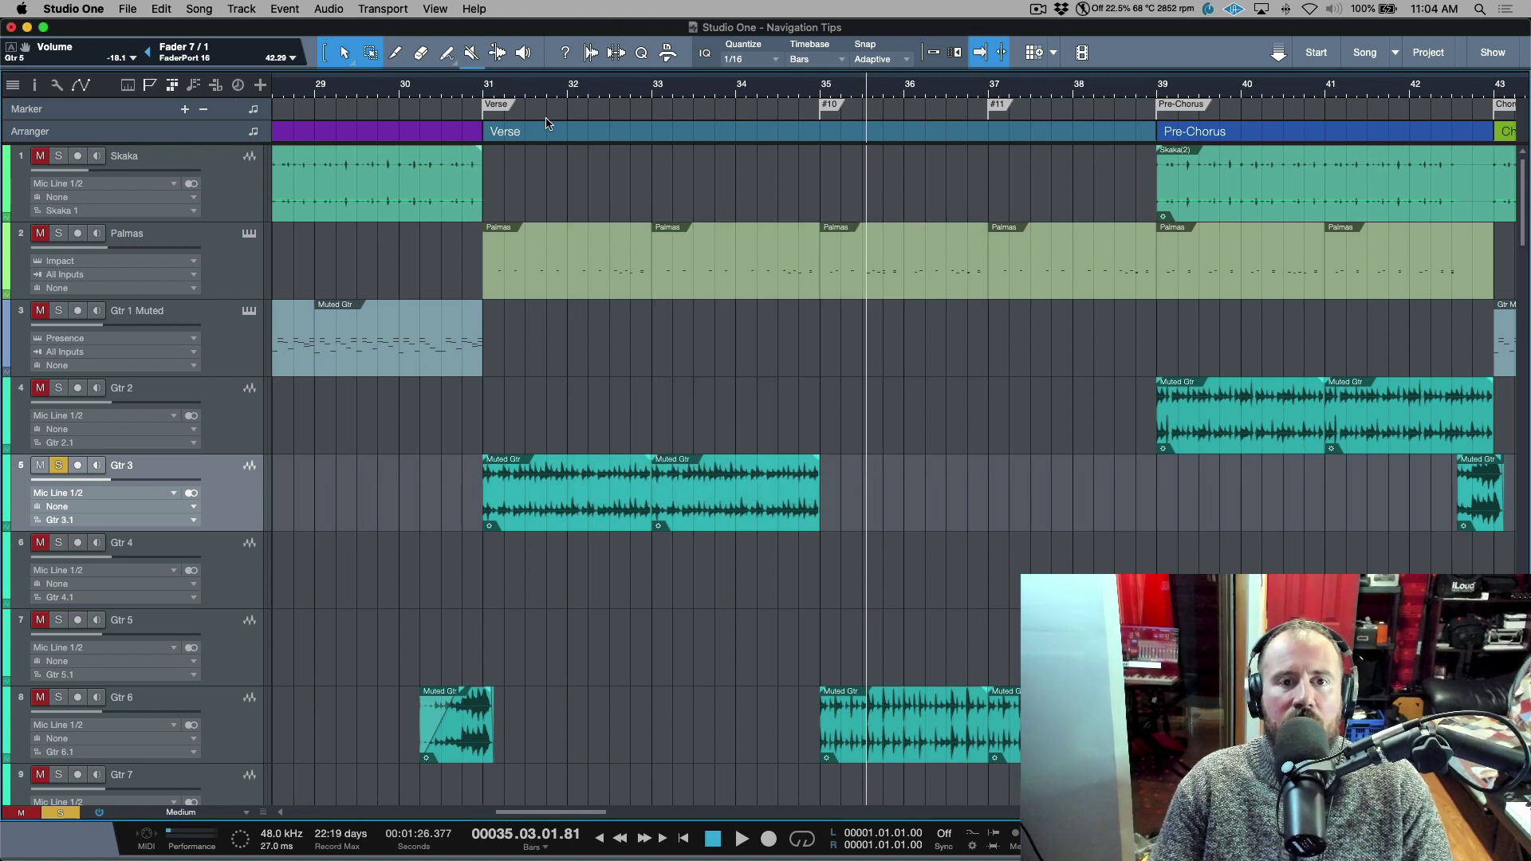
key("z")
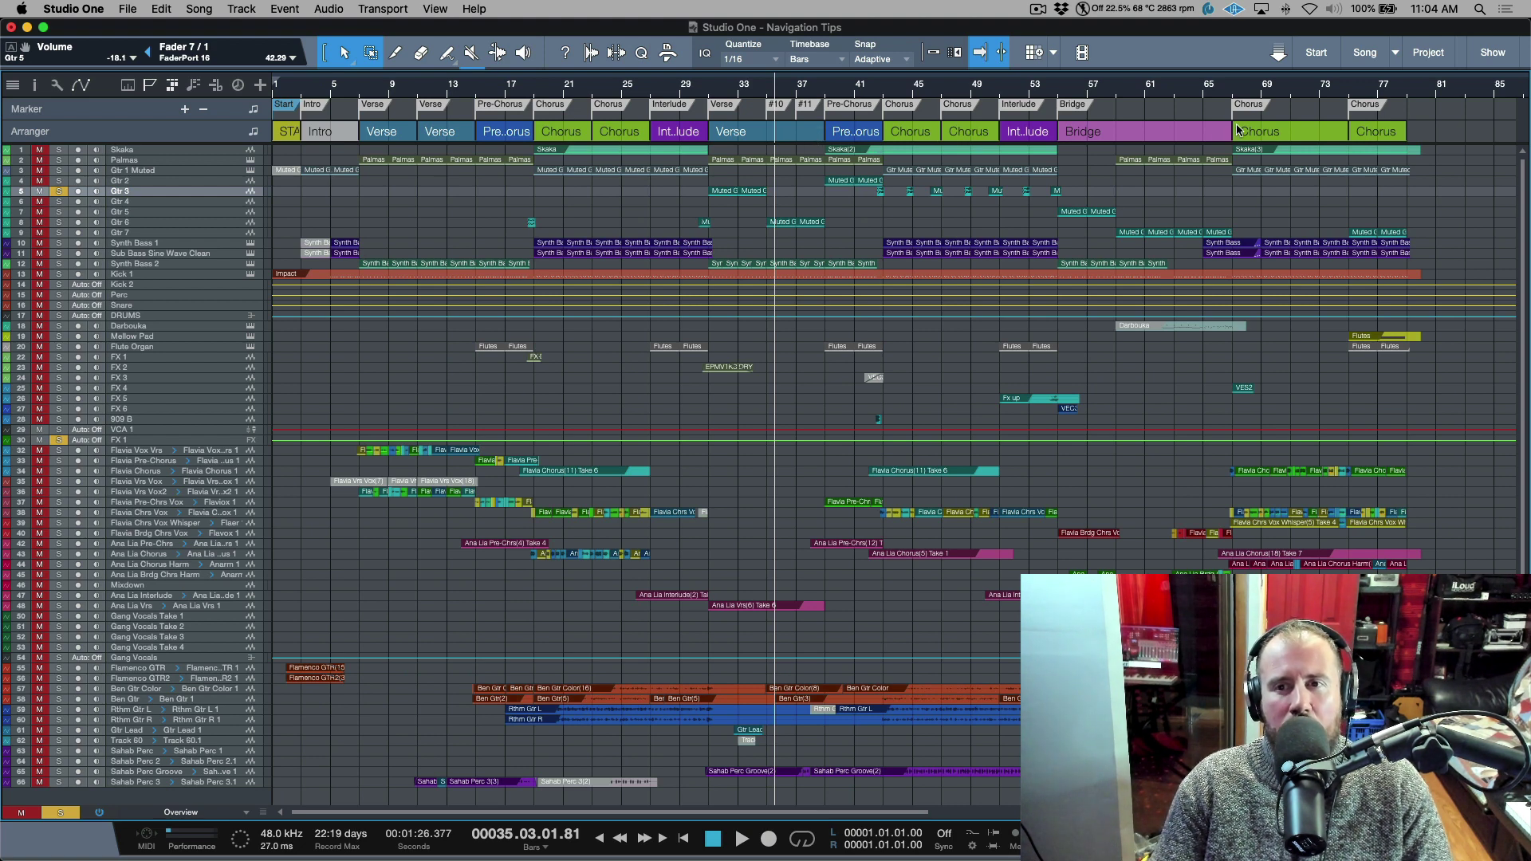
key("z")
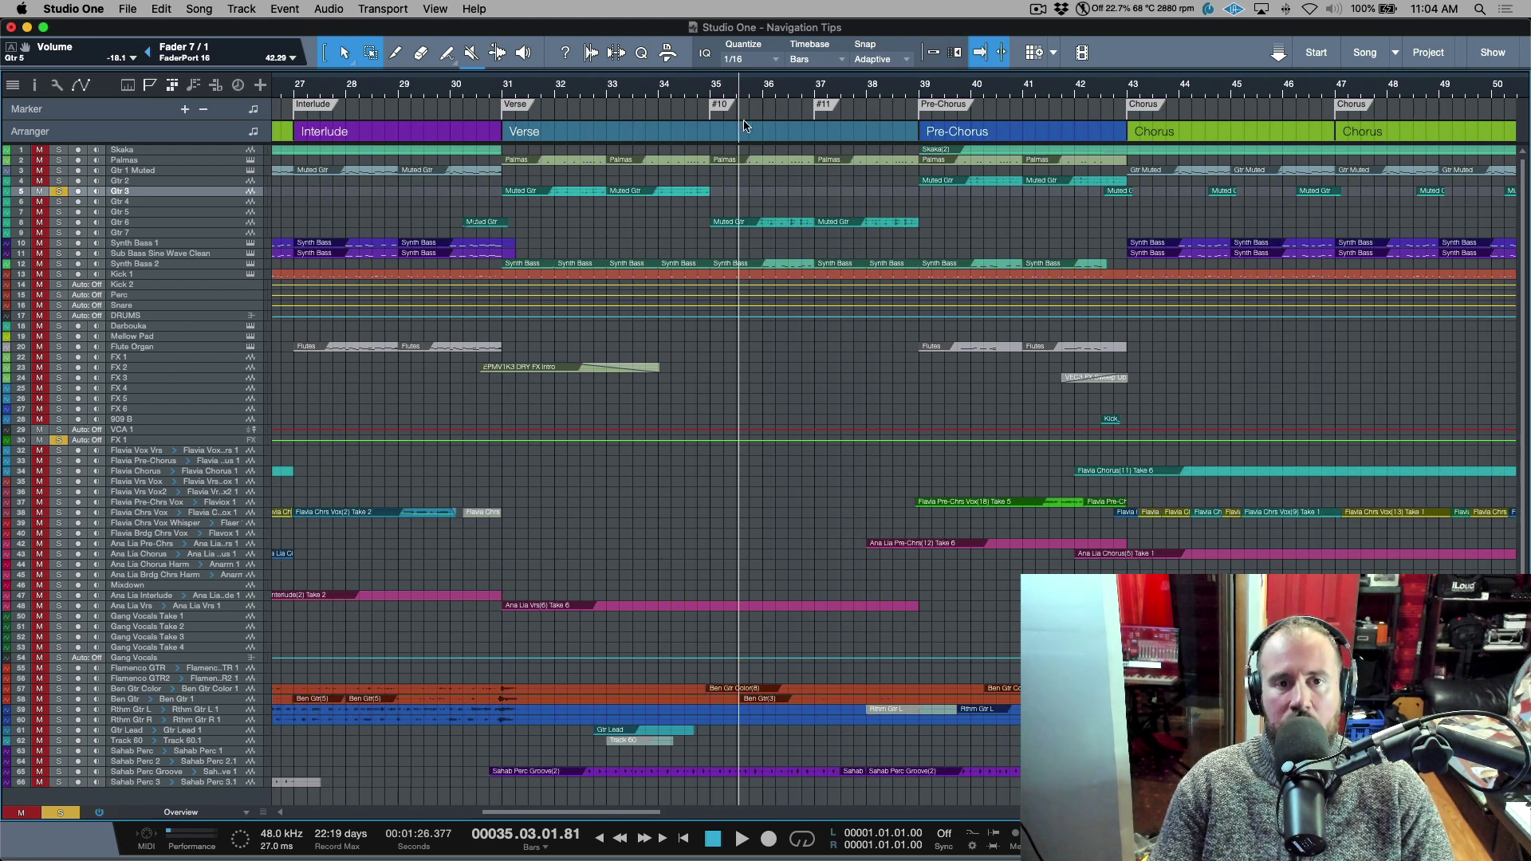
- Check the Verse section and marker options and jump the playhead to the Verse marker at bar 31
right_click(614, 137)
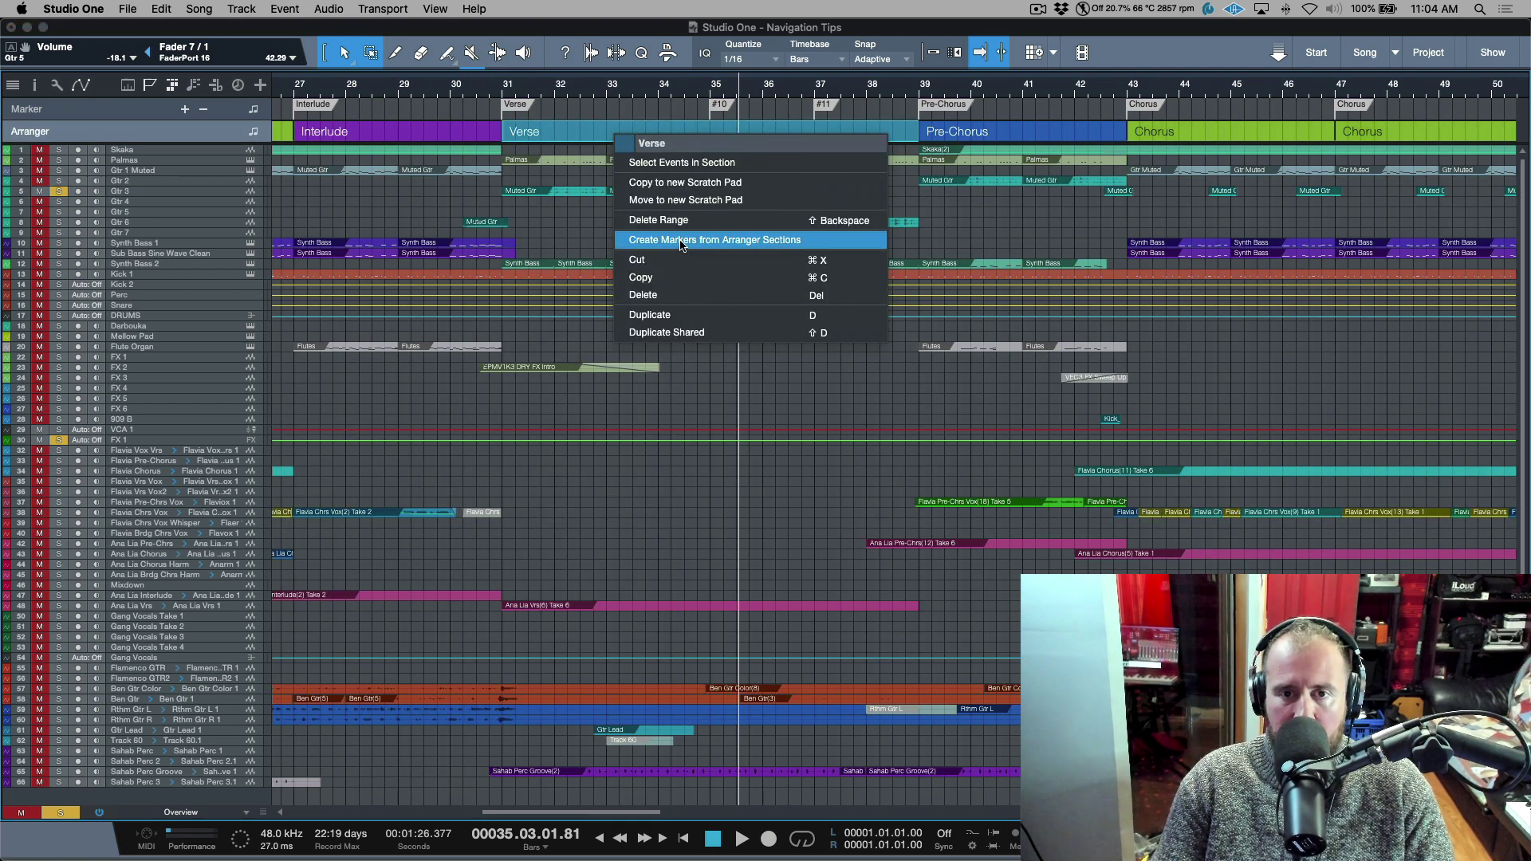
left_click(610, 116)
left_click(520, 106)
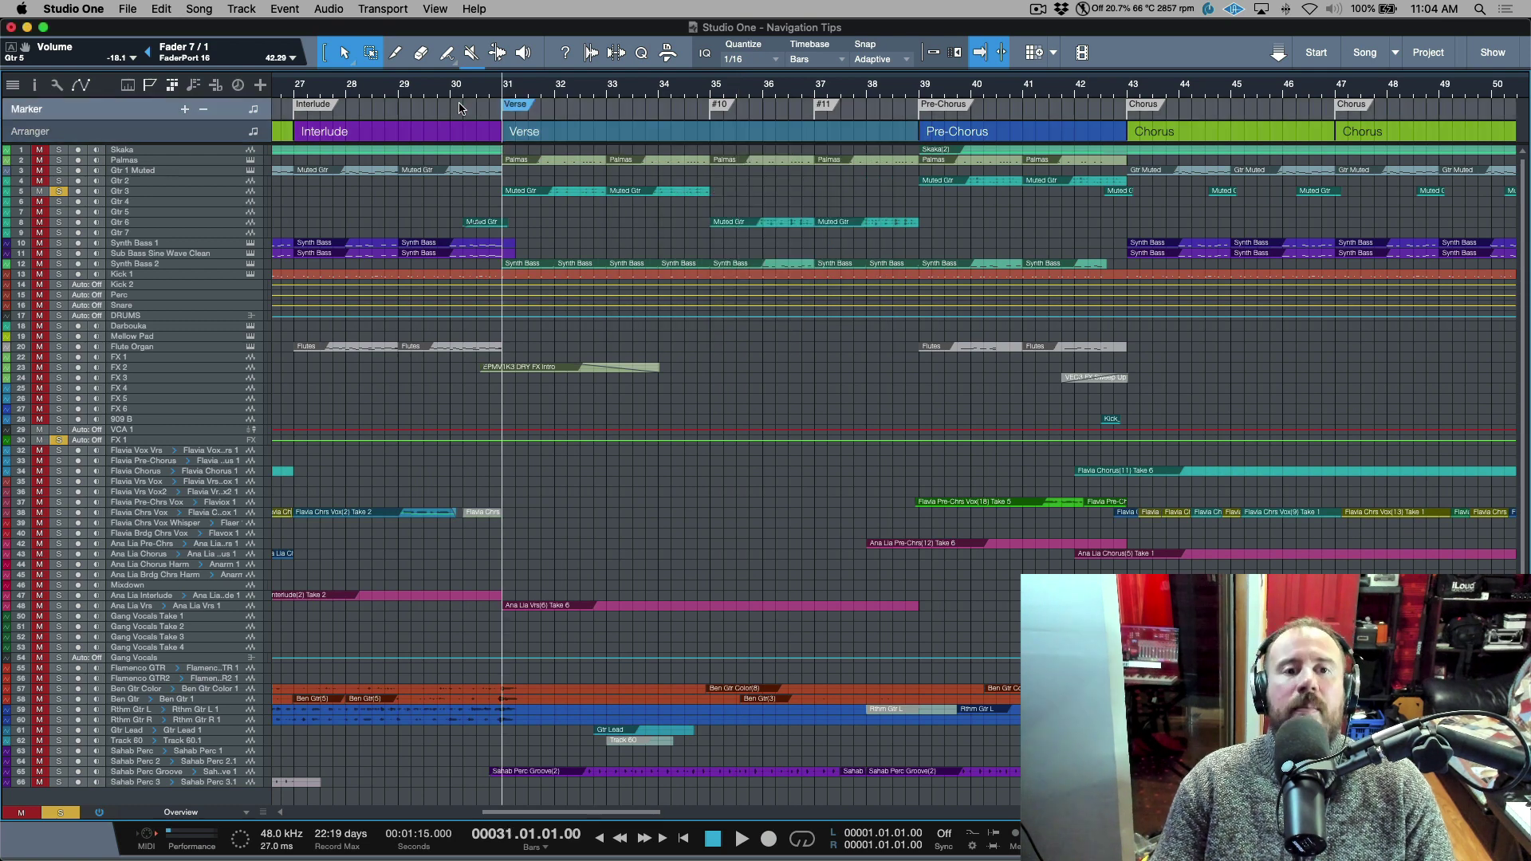
right_click(524, 108)
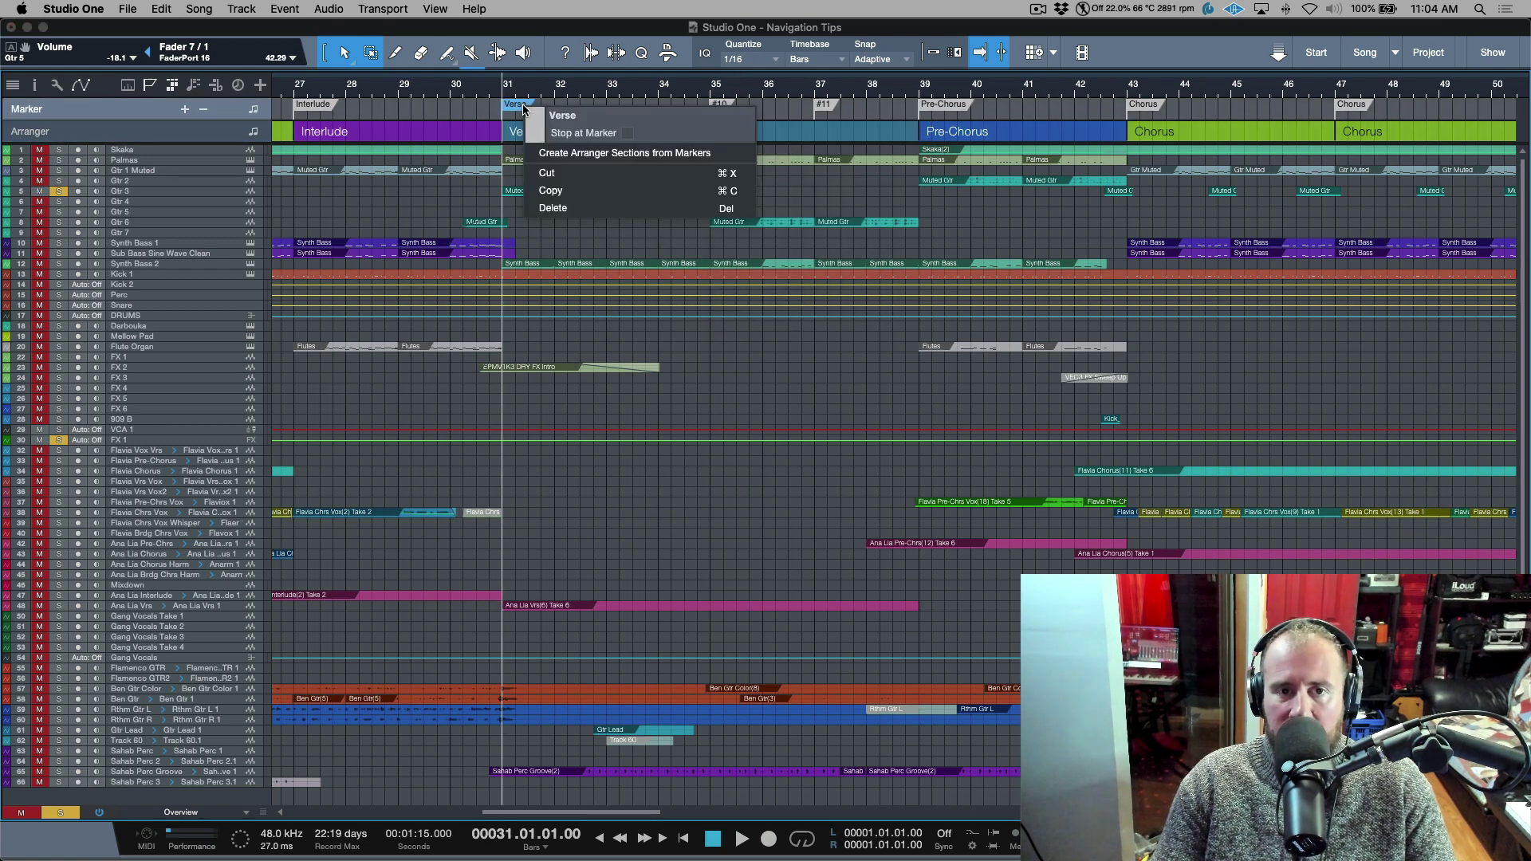
left_click(448, 106)
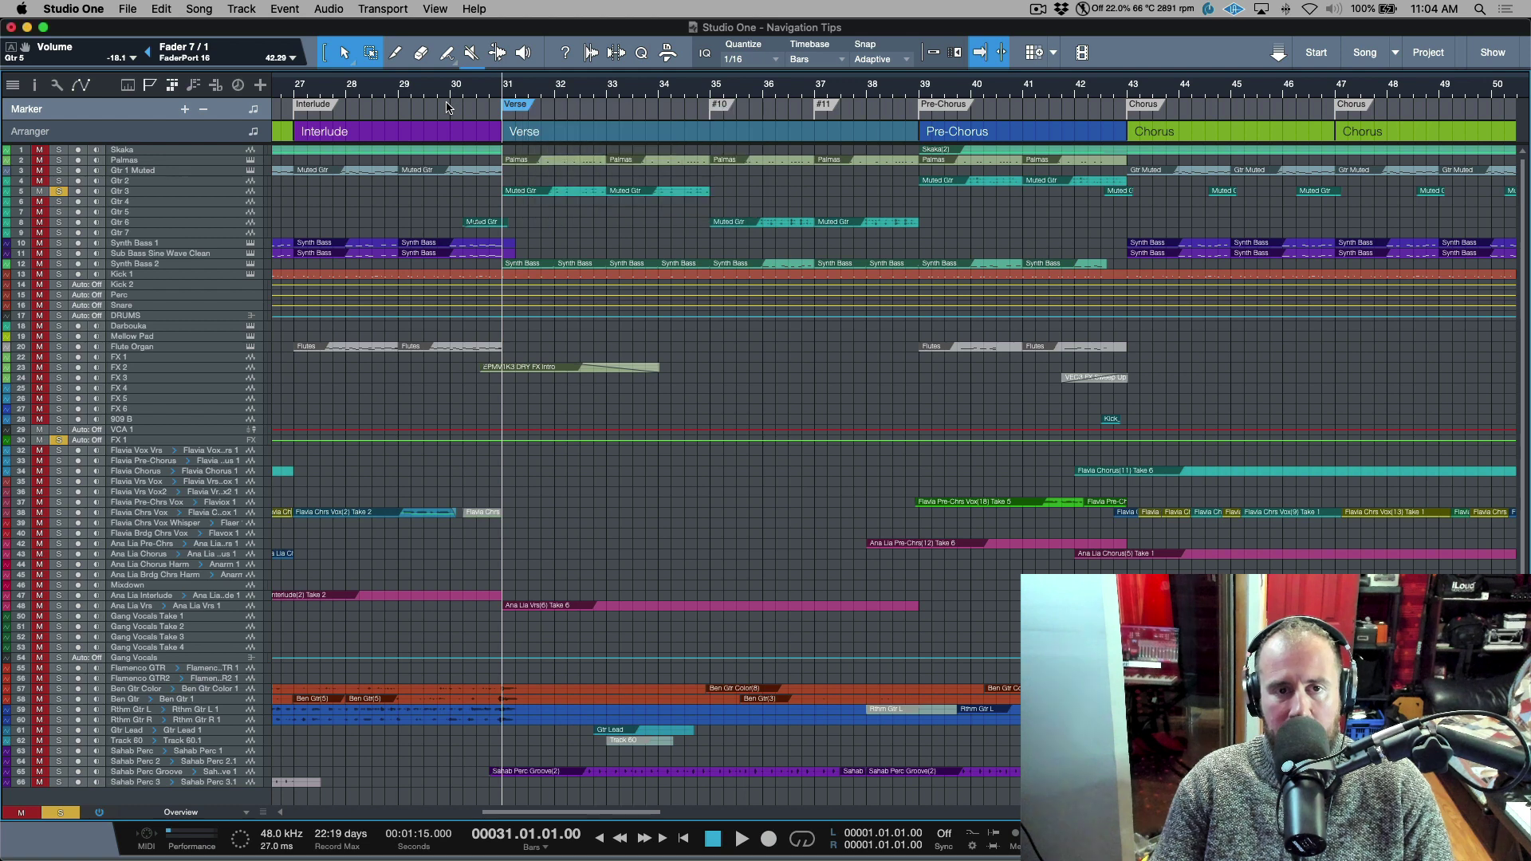
- Toggle full-song zoom, then step through markers between Intro and Chorus, ending at bar 35
key("z")
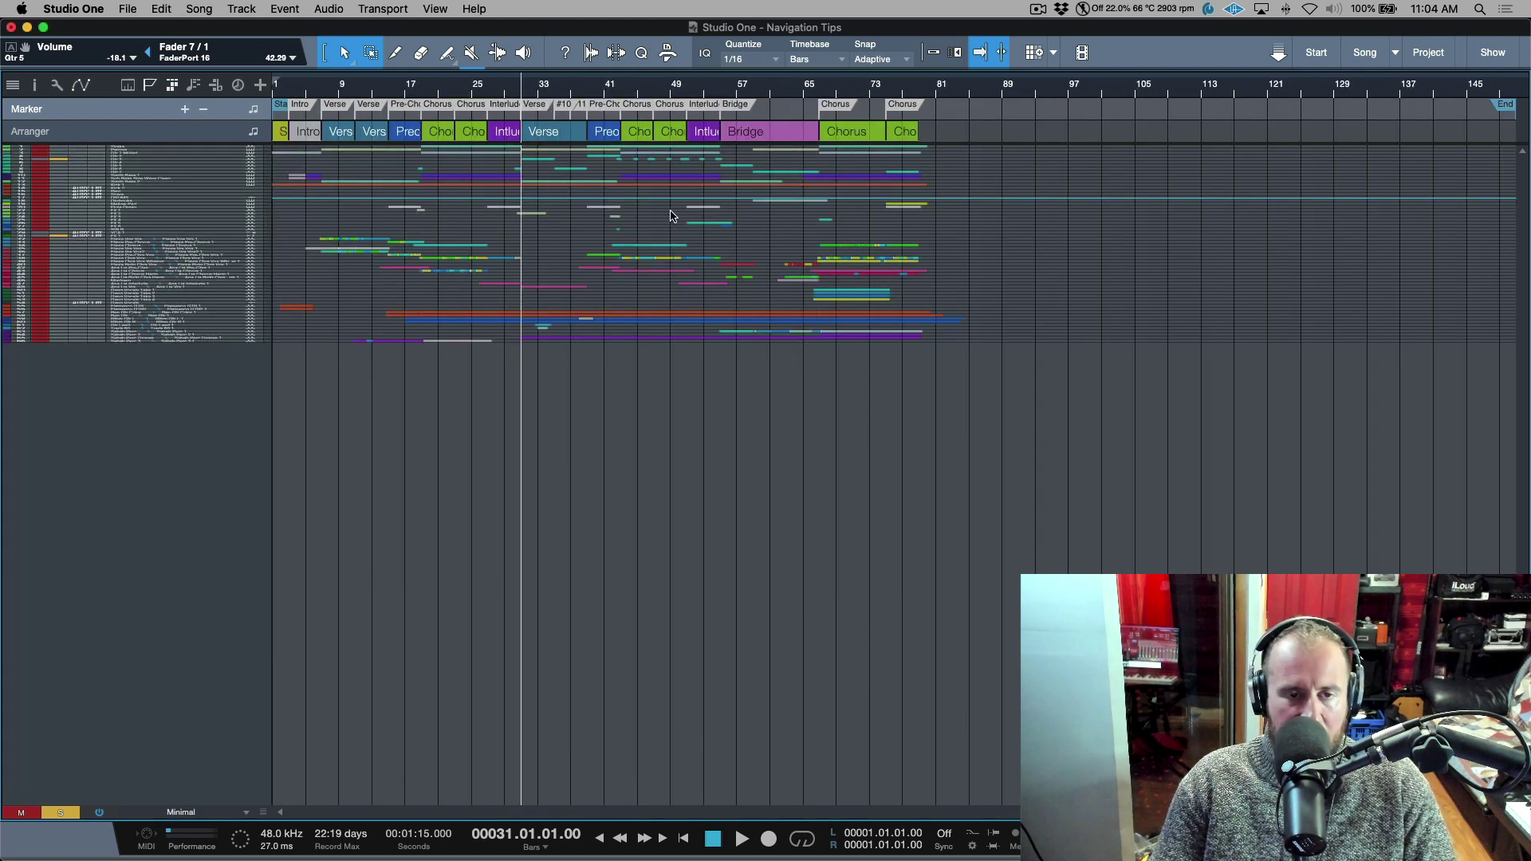
key("z")
key("b")
key("b")
key("b")
key("b")
key("b")
key("b")
key("b")
key("n")
key("n")
key("n")
key("n")
key("n")
key("n")
key("n")
key("n")
key("n")
key("n")
key("n")
key("n")
key("n")
key("n")
key("n")
key("b")
key("b")
key("b")
key("b")
key("b")
key("b")
key("b")
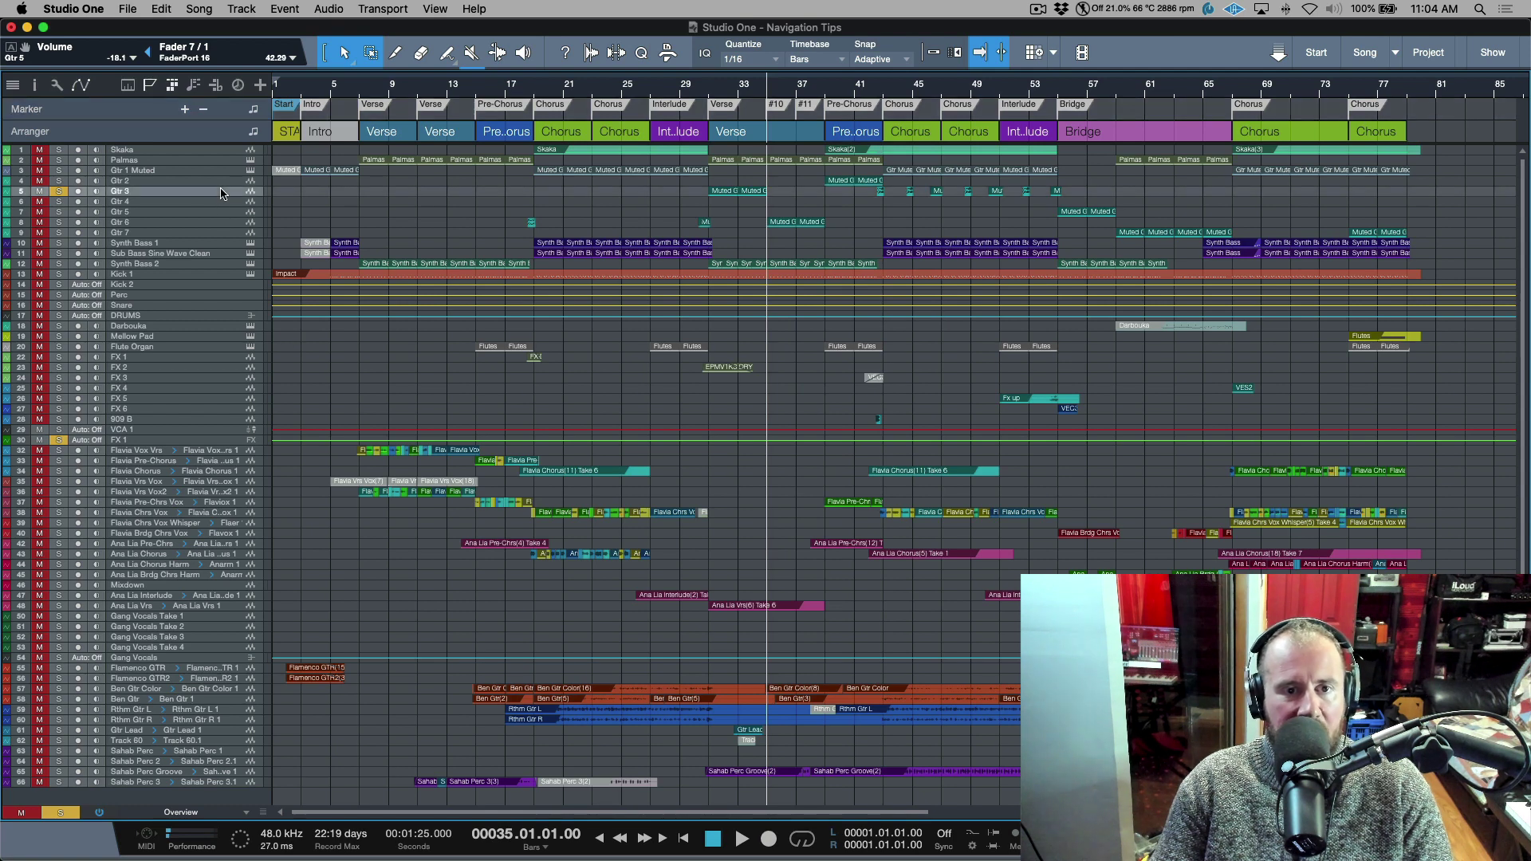
key("n")
key("n")
key("n")
key("n")
key("n")
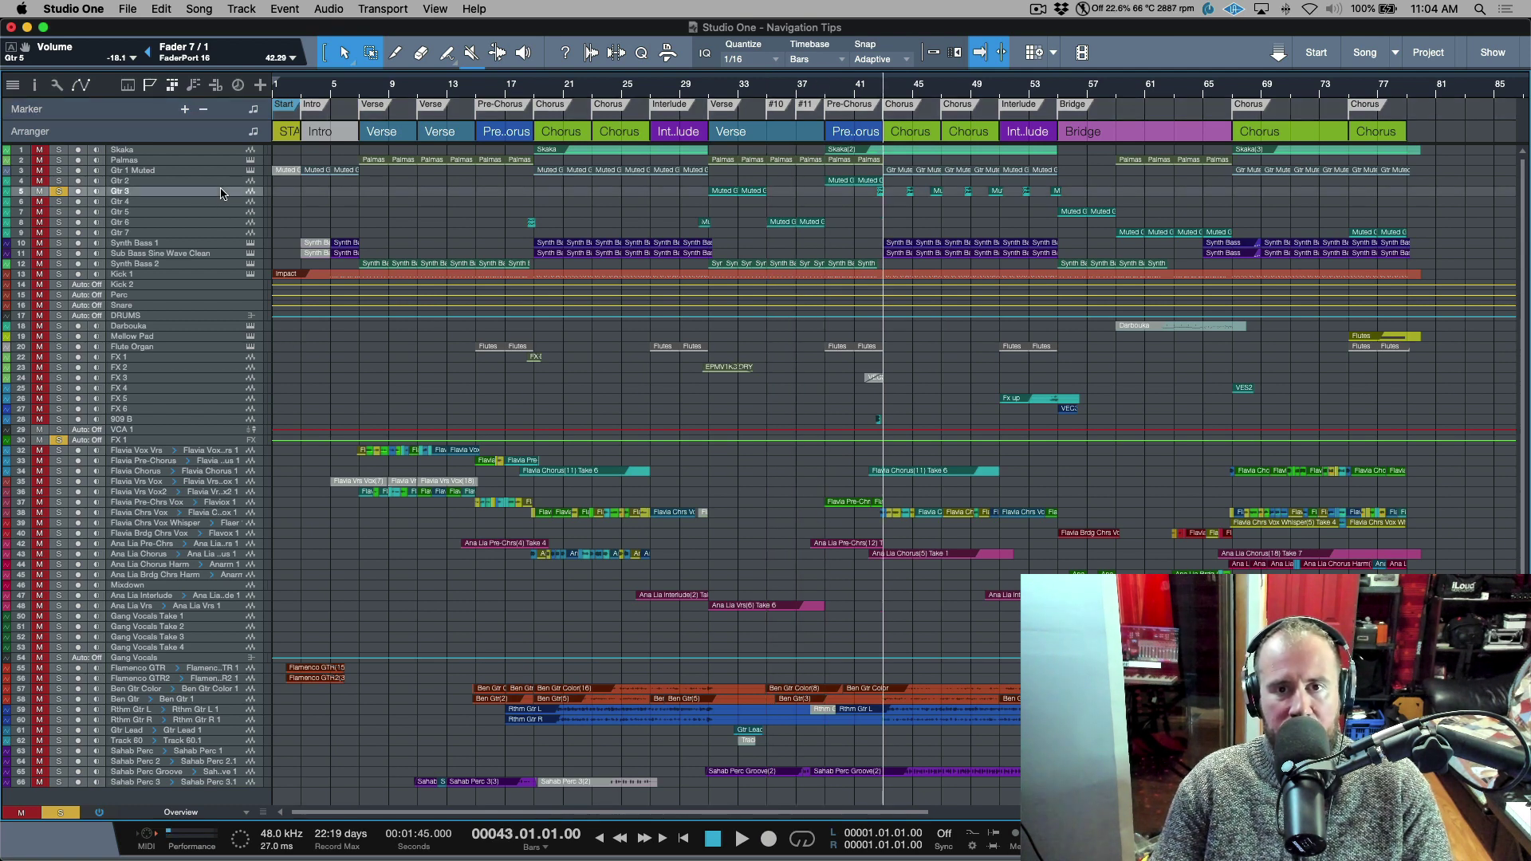
key("b")
key("b")
key("b")
key("b")
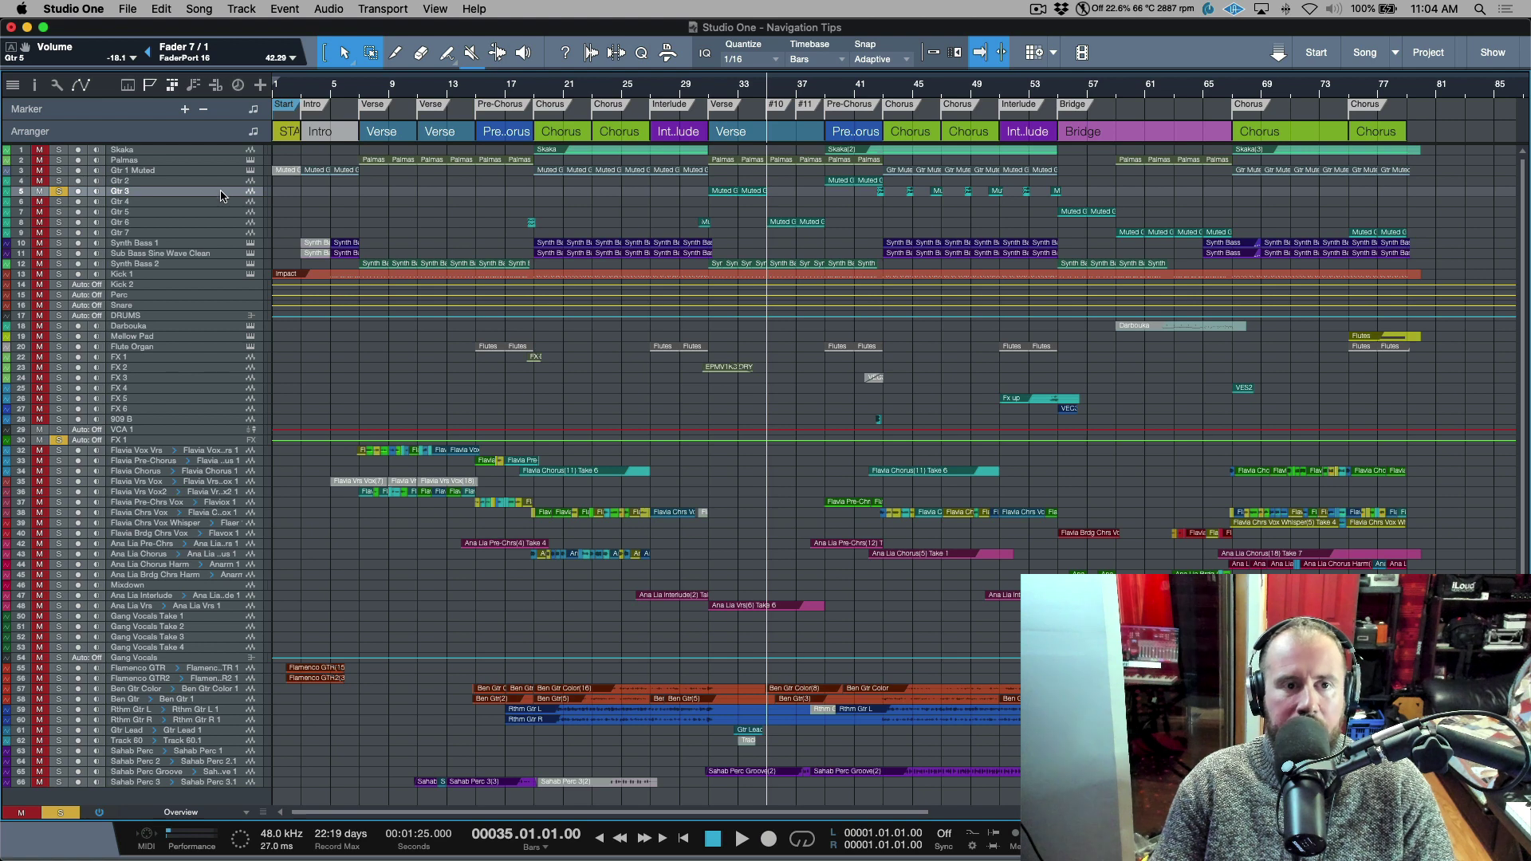
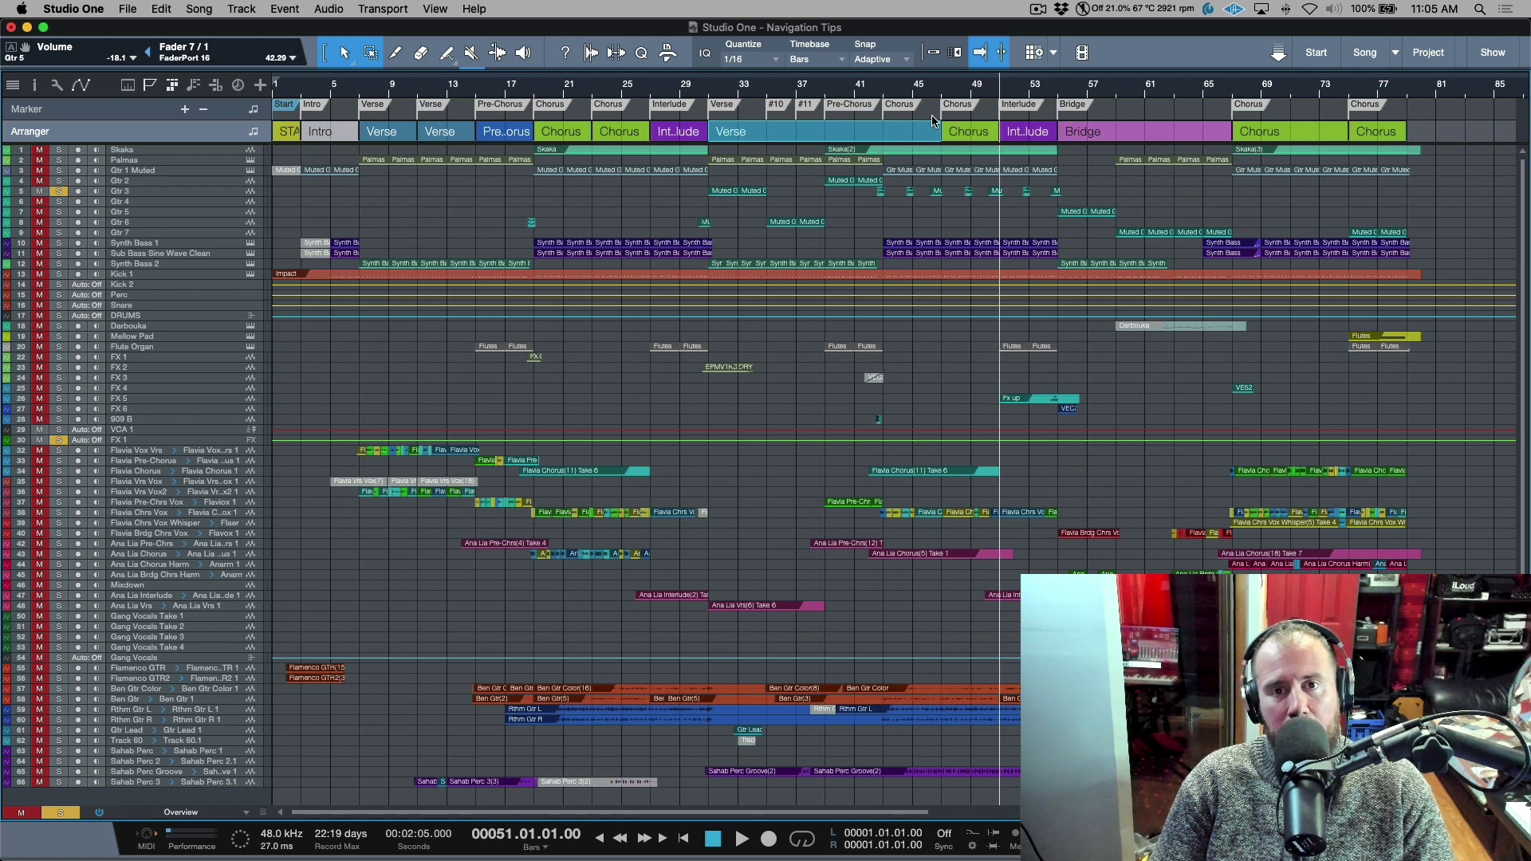
- Hop the playhead between the Chorus, Interlude and Verse markers using the B and N shortcuts
key("b")
key("n")
key("n")
key("n")
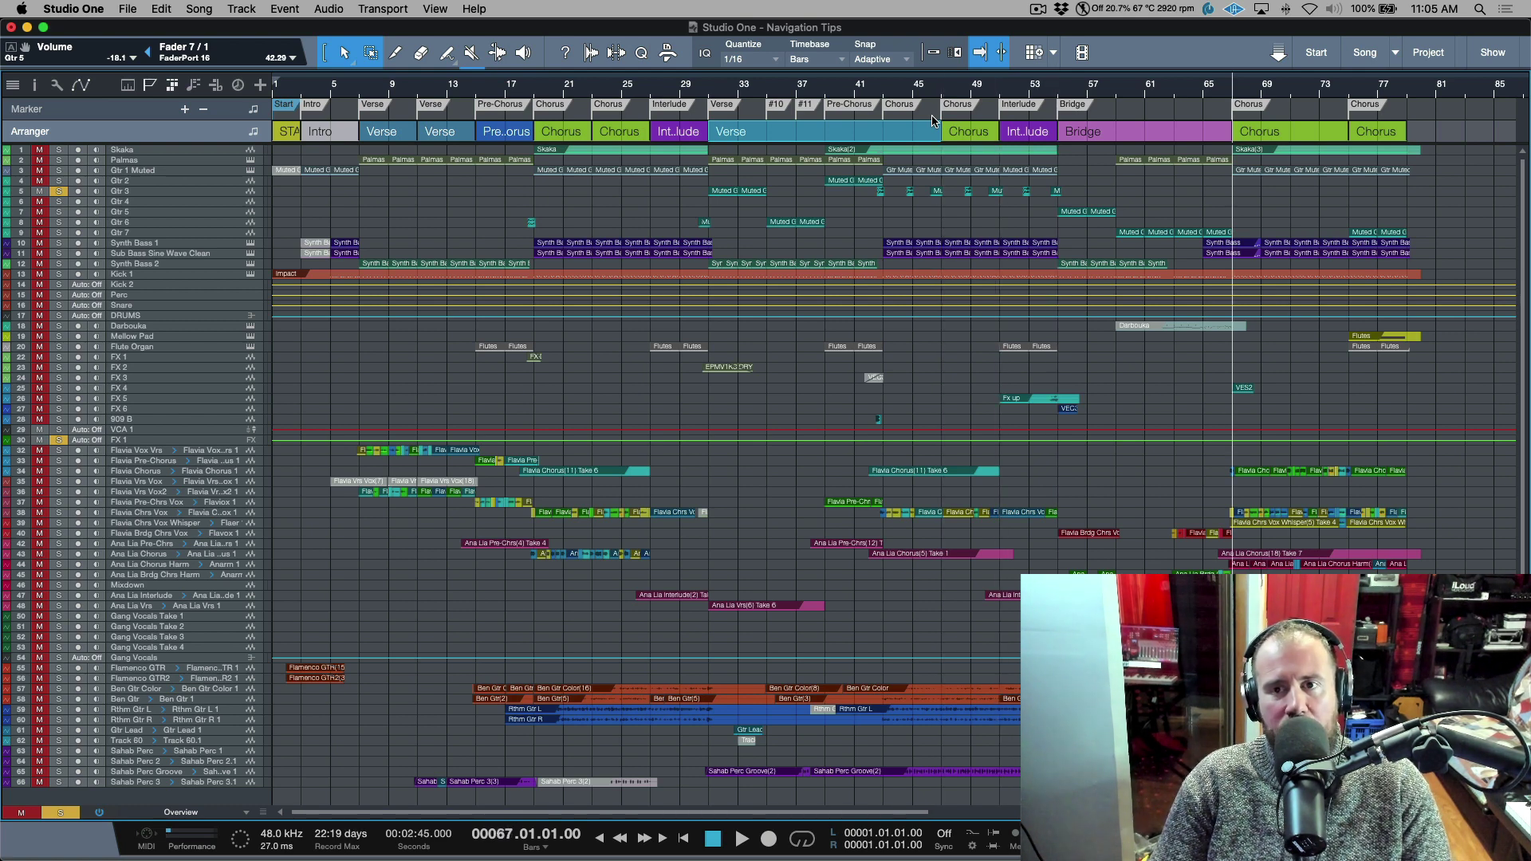
key("b")
key("b")
key("b")
key("b")
key("b")
key("b")
key("b")
key("b")
key("b")
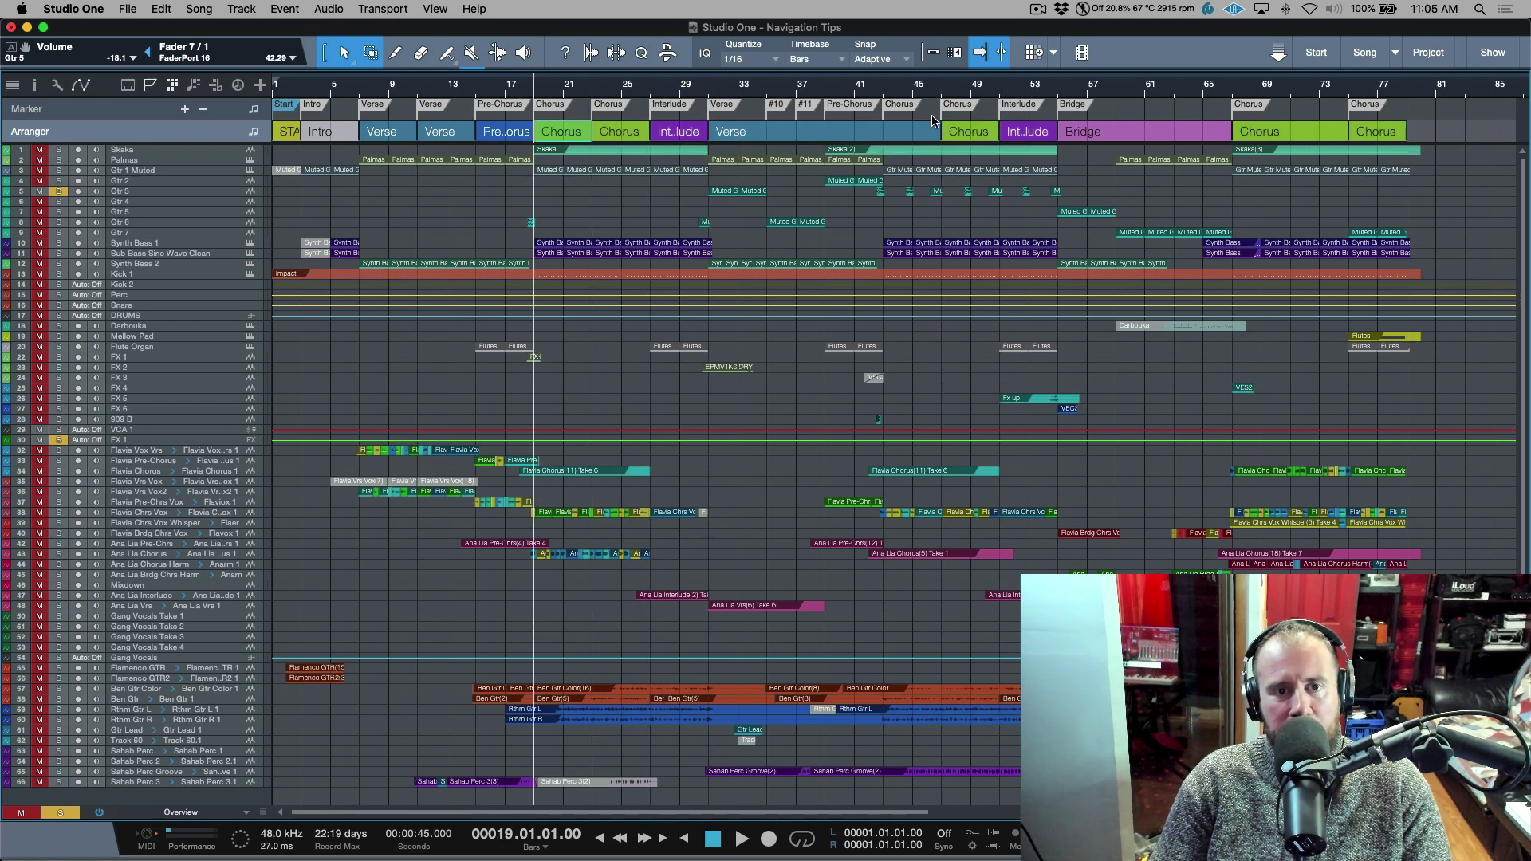
key("n")
key("n")
key("n")
key("n")
key("n")
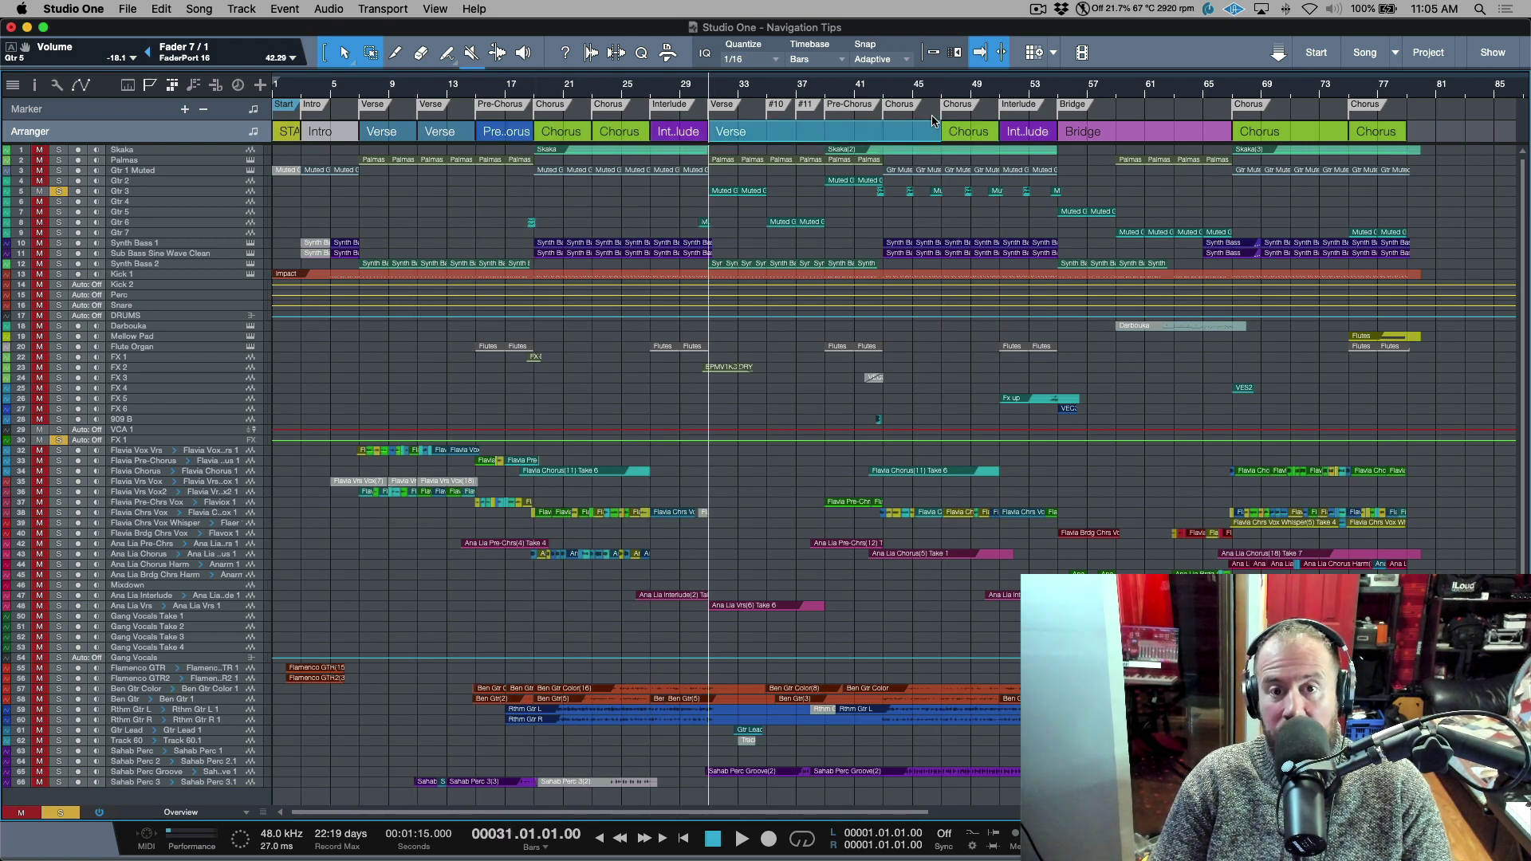
key("n")
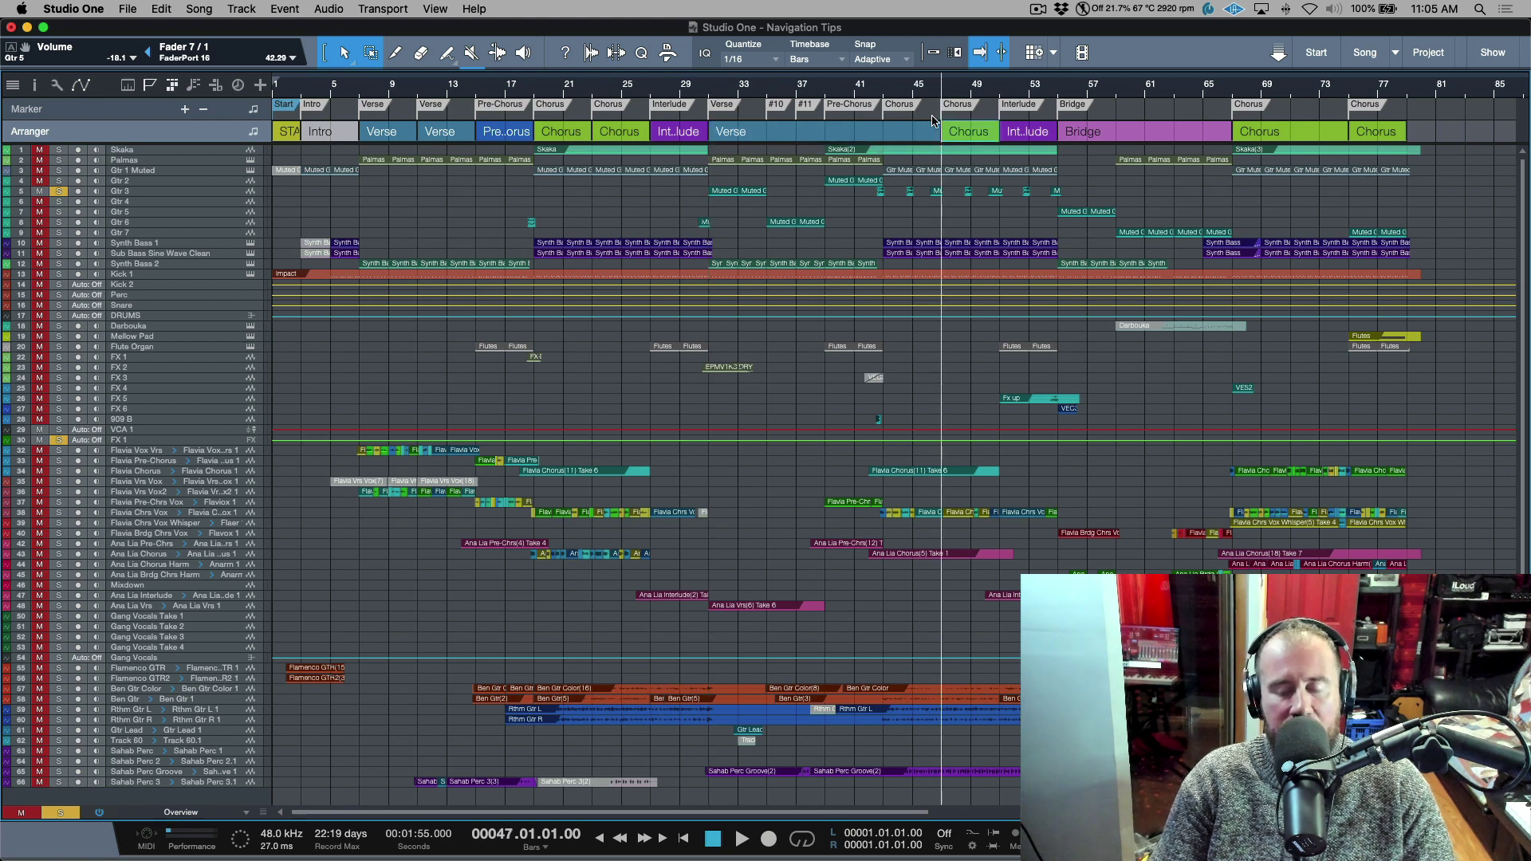
key("b")
key("b")
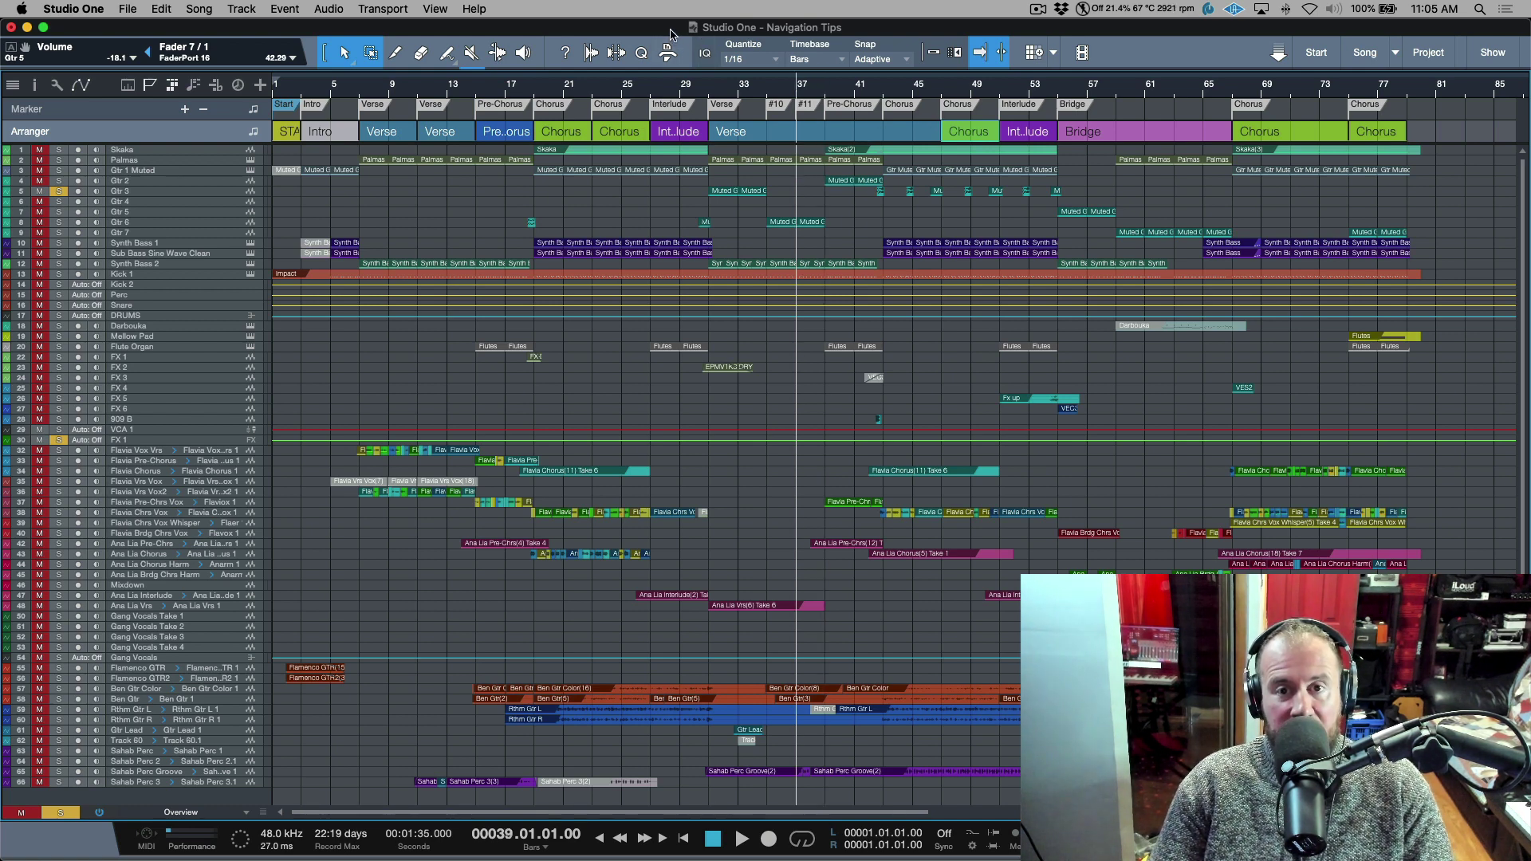
- Step back to the Interlude, then look up the Goto Previous Marker keyboard shortcut
key("b")
key("b")
key("b")
left_click(92, 9)
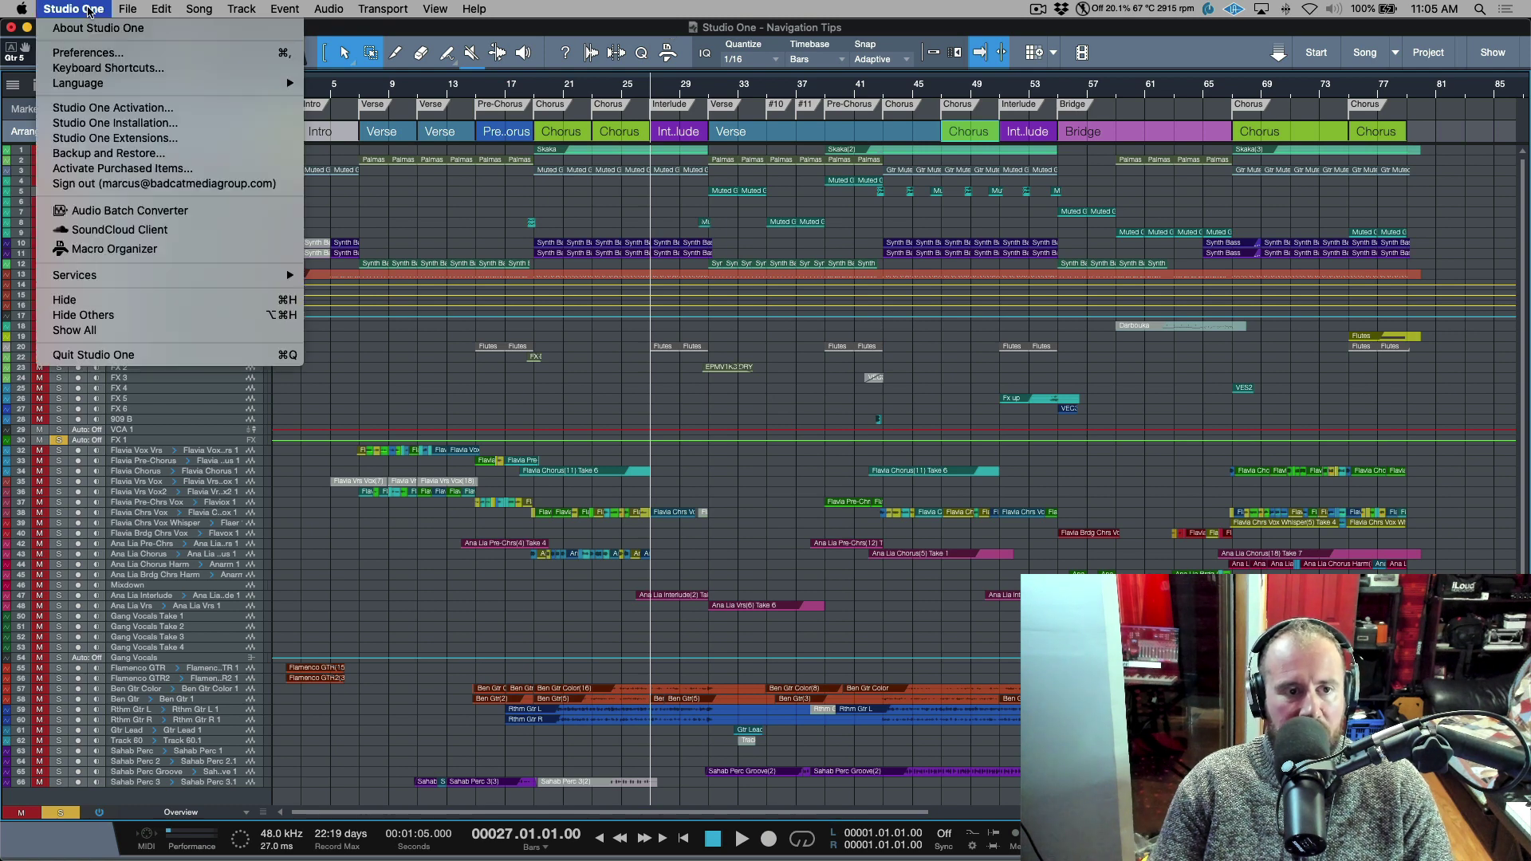
left_click(109, 70)
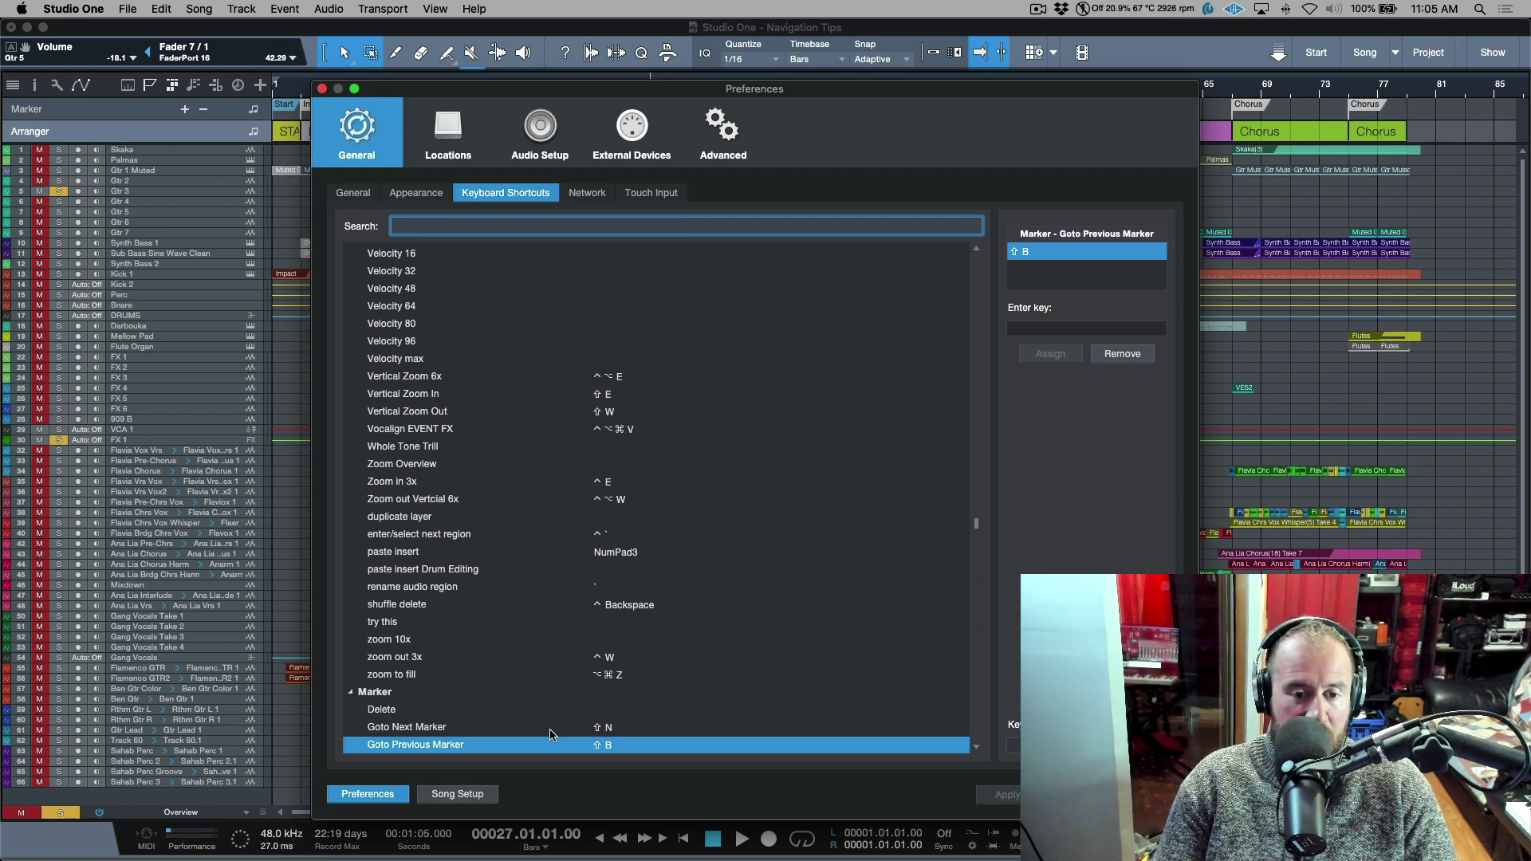
key("Escape")
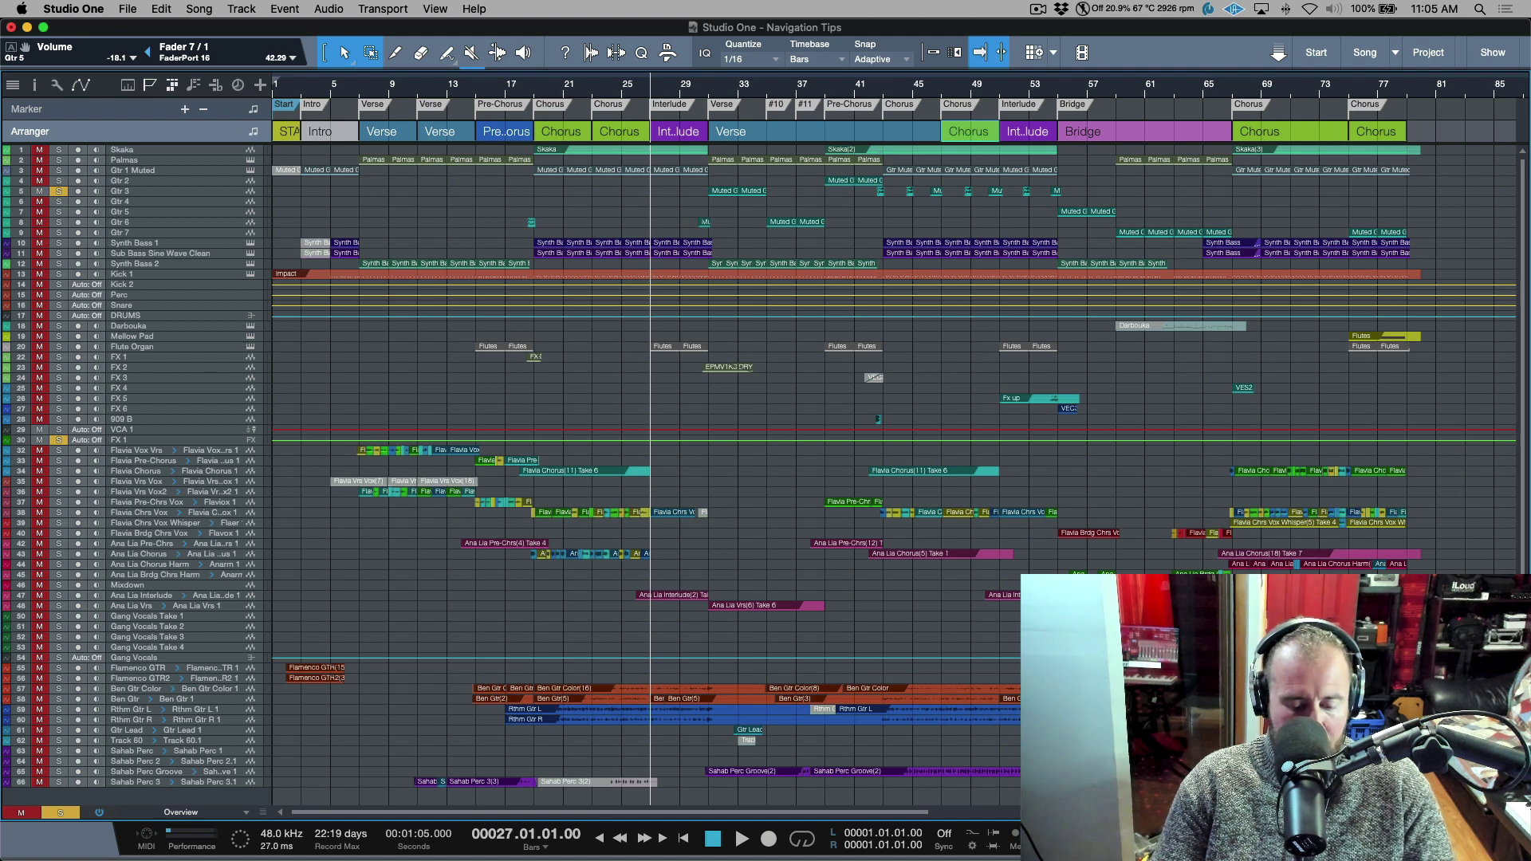
- Jump back to the Chorus at bar 23 and check the Goto Previous Section shortcut
key("Left")
key("Left")
key("Left")
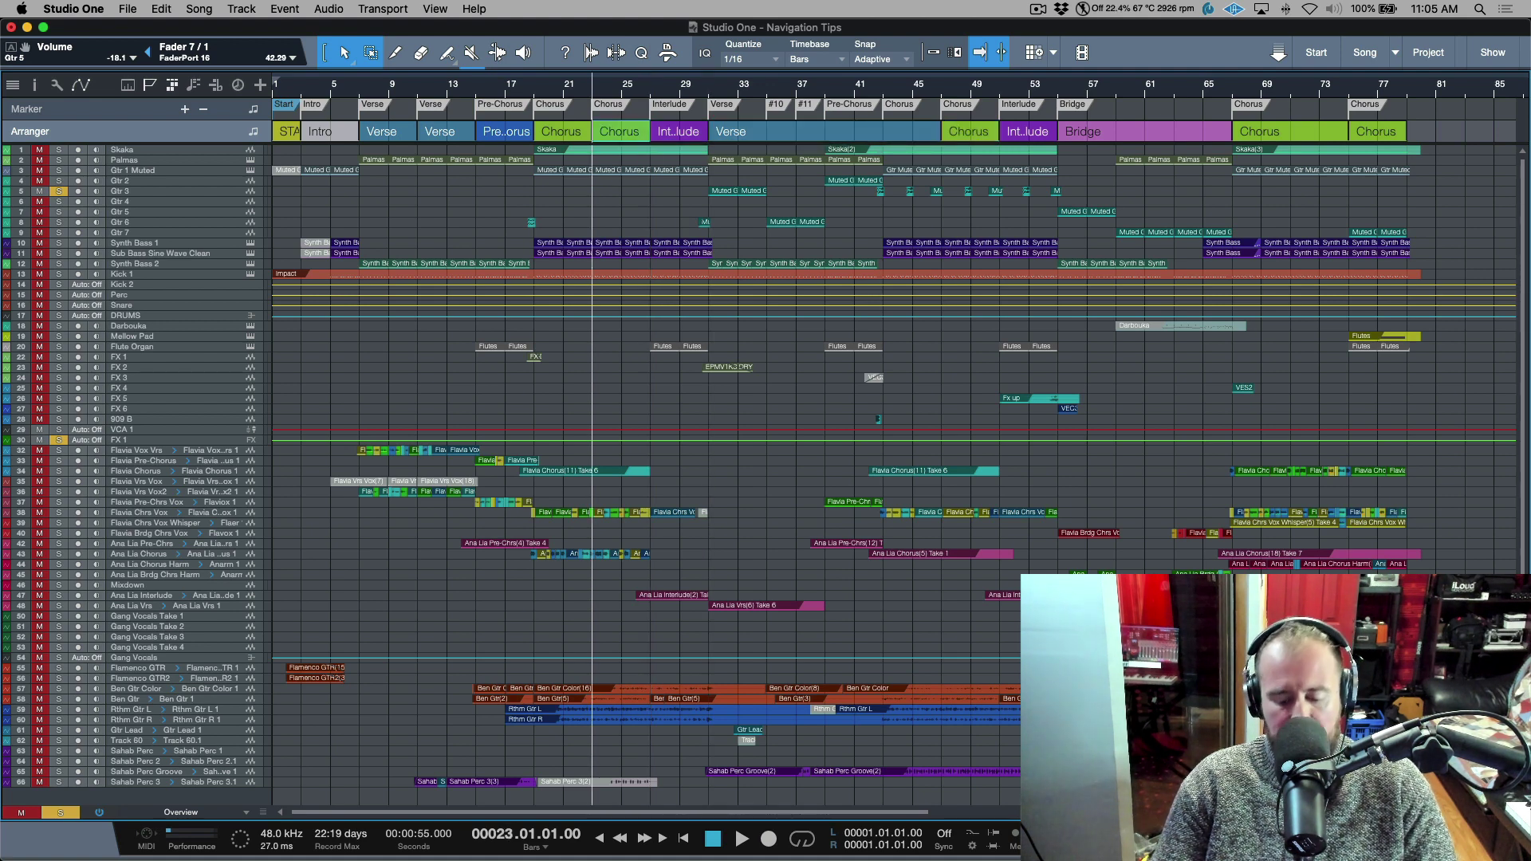
left_click(88, 10)
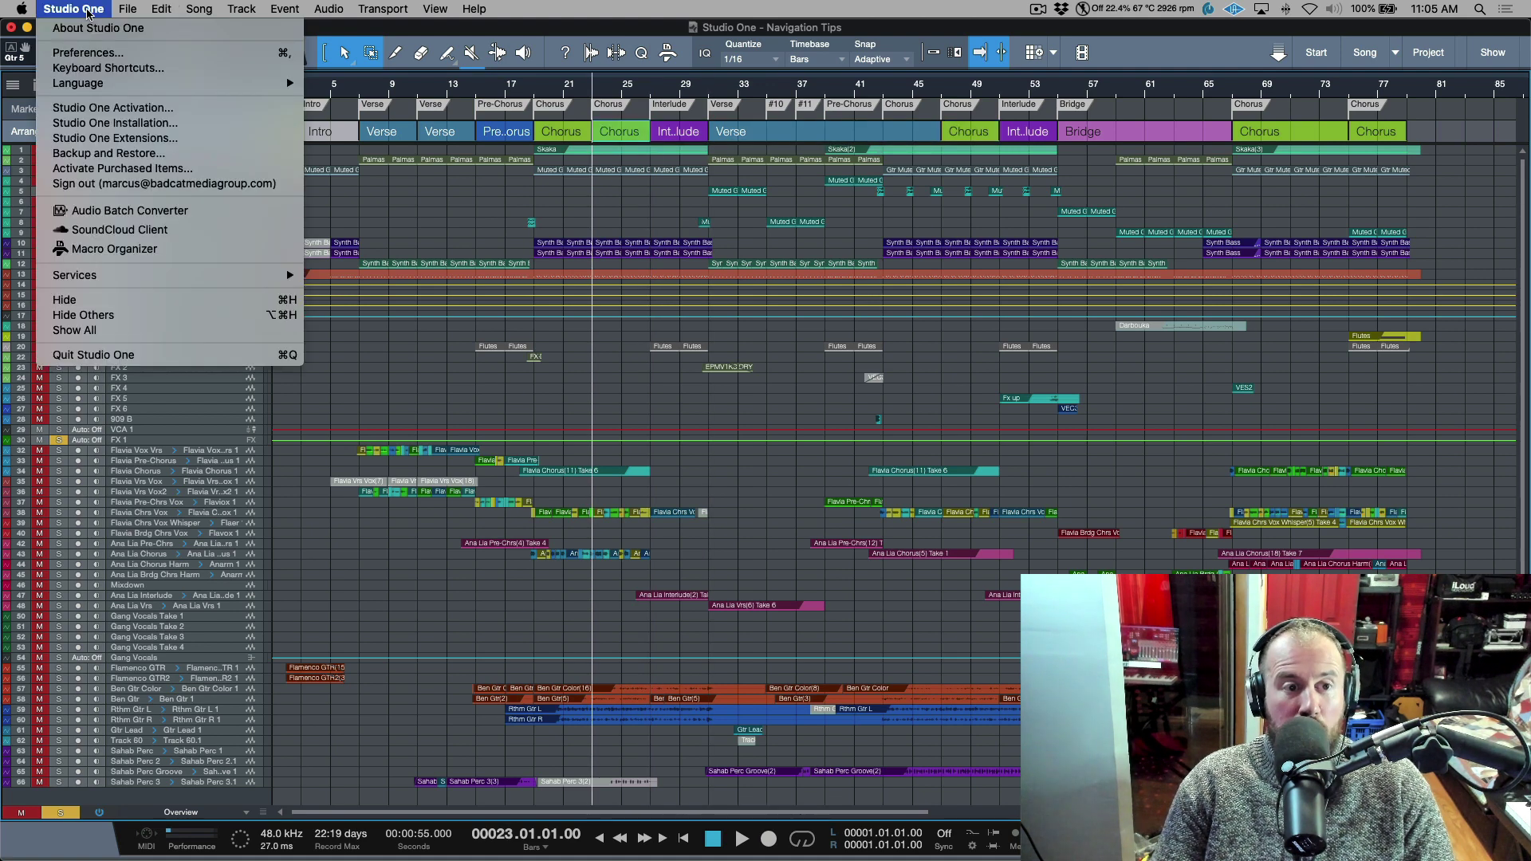
left_click(88, 69)
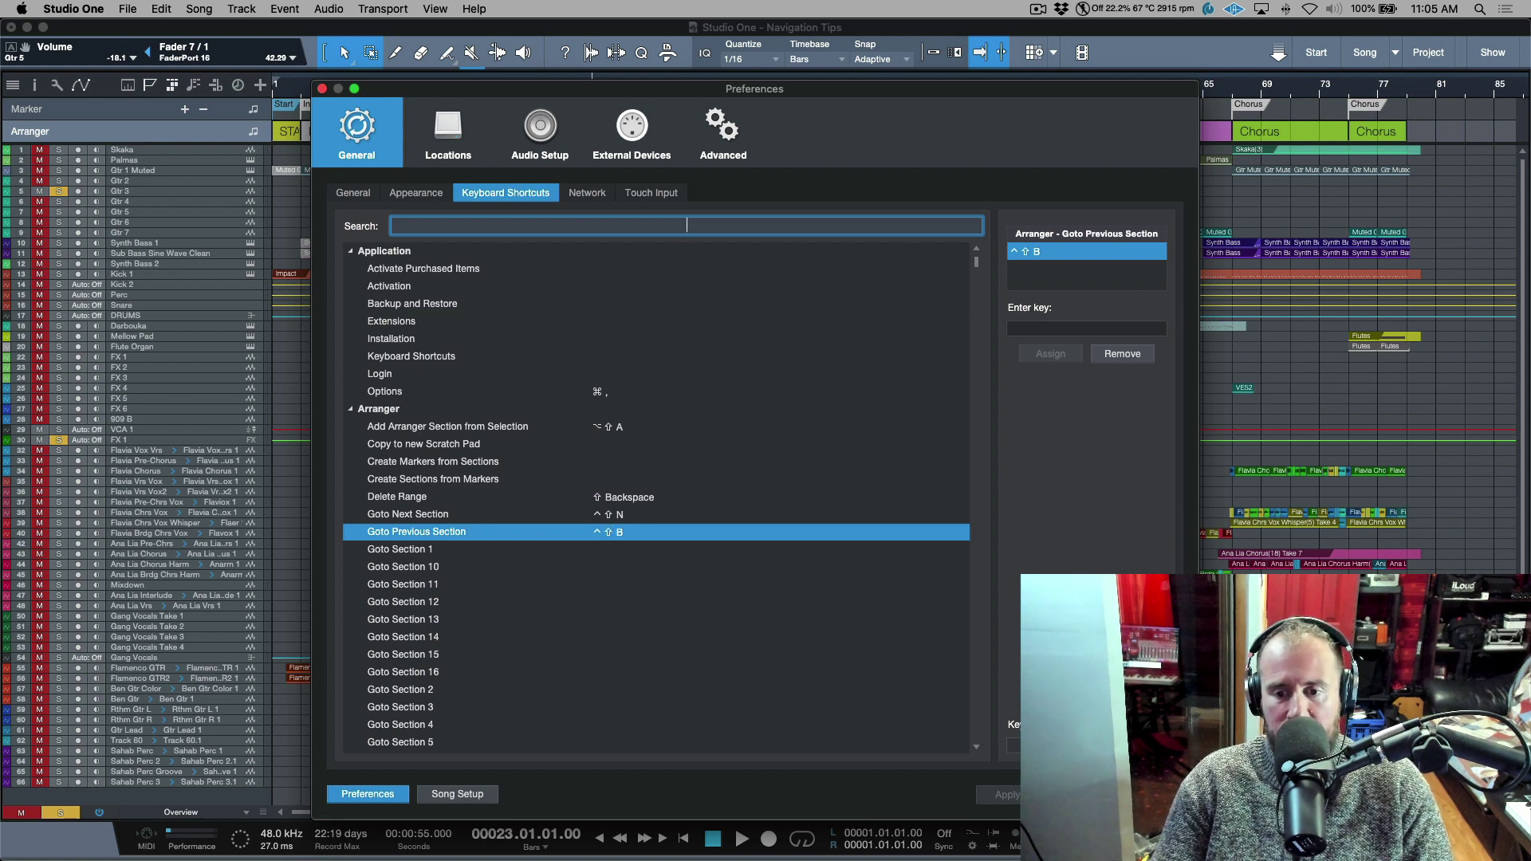
key("Escape")
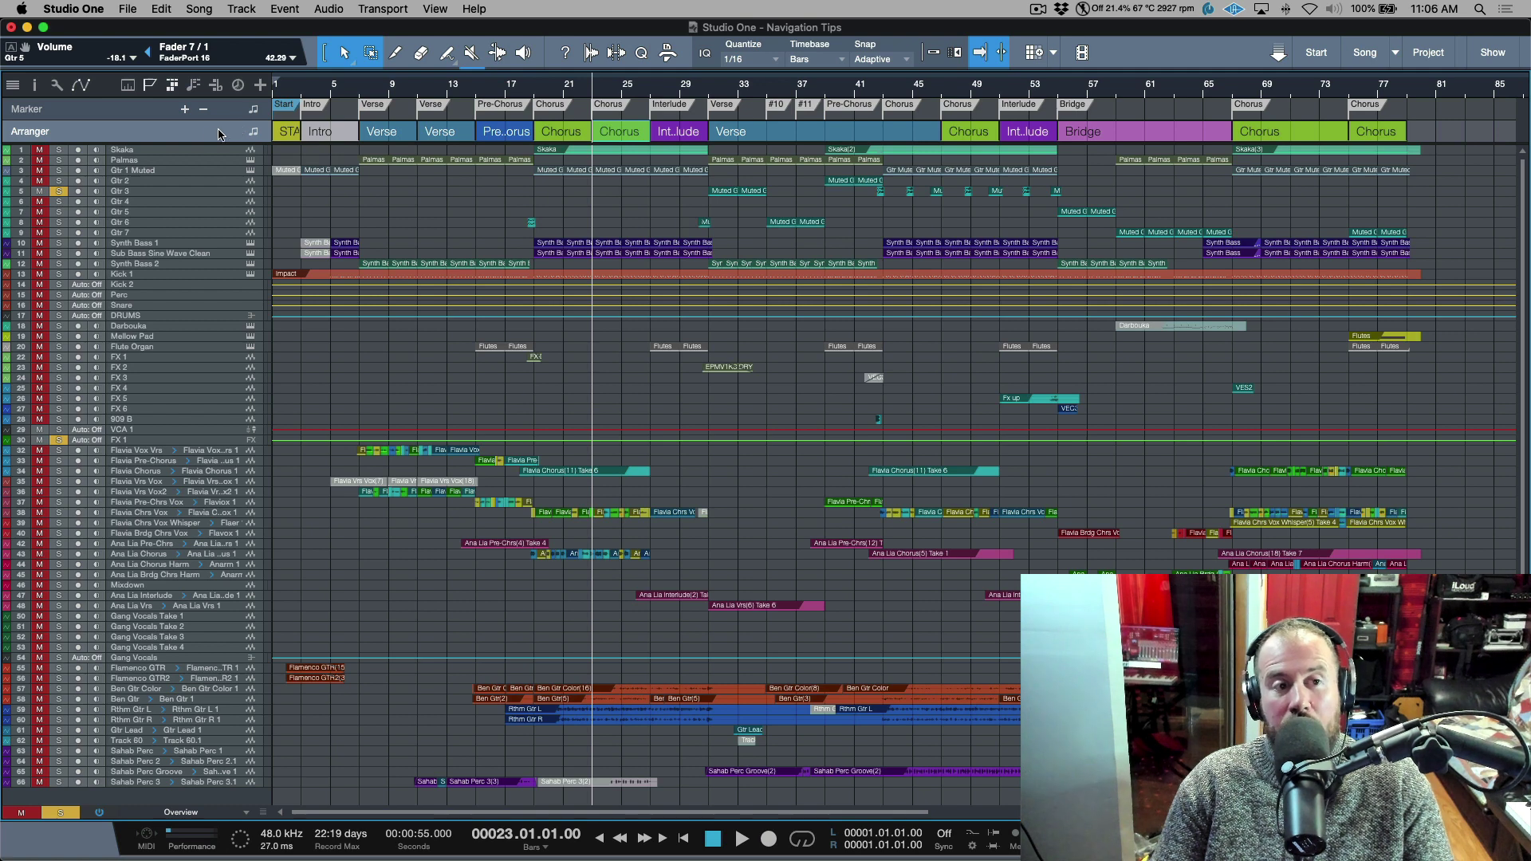
- Select the DRUMS track, move the playhead back to bar 19, and open the song notes
left_click(226, 318)
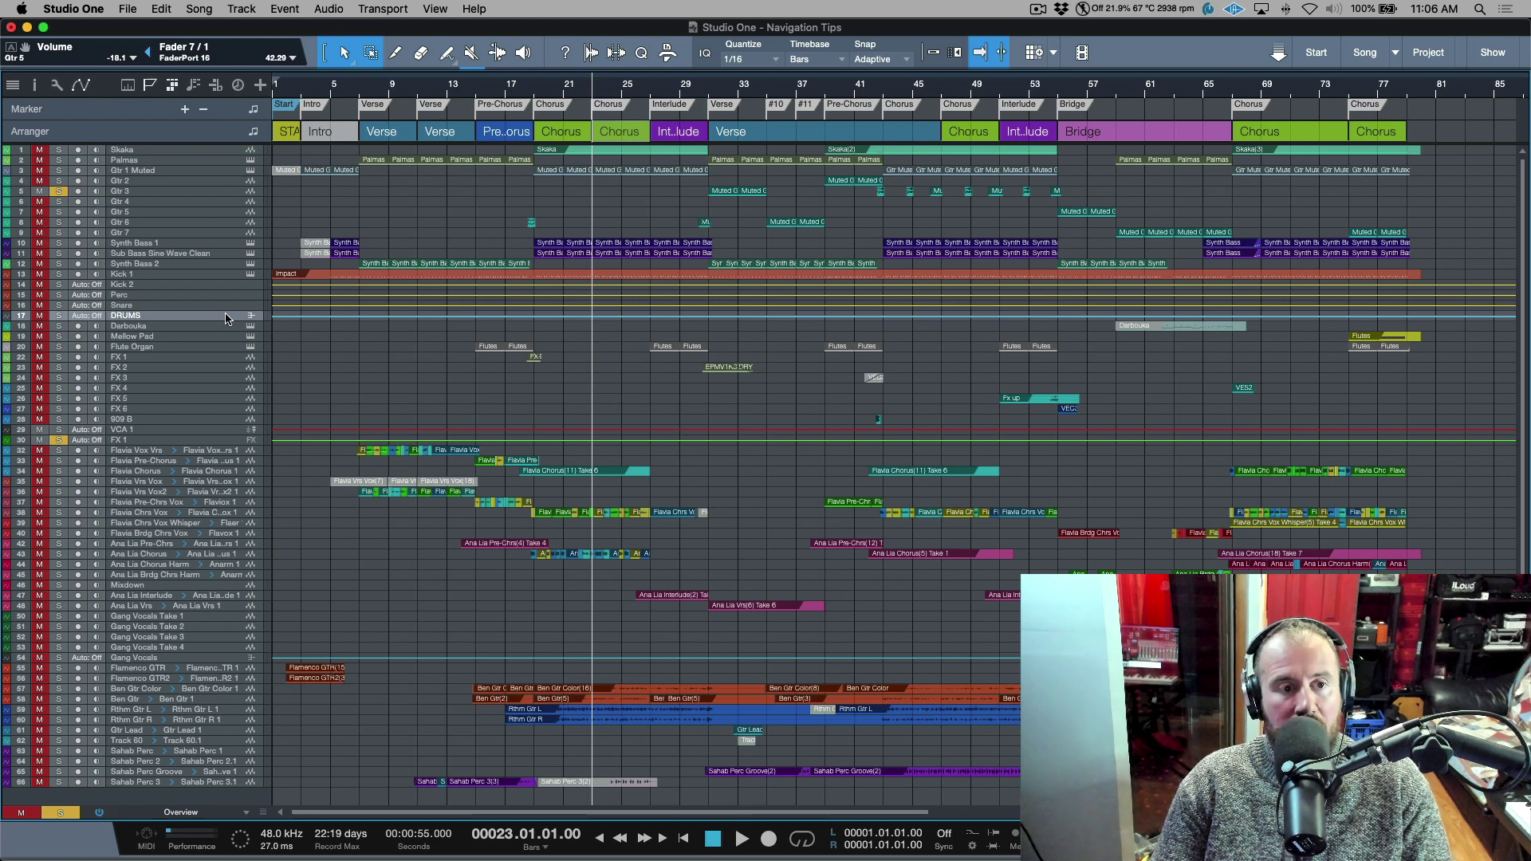
key("Left")
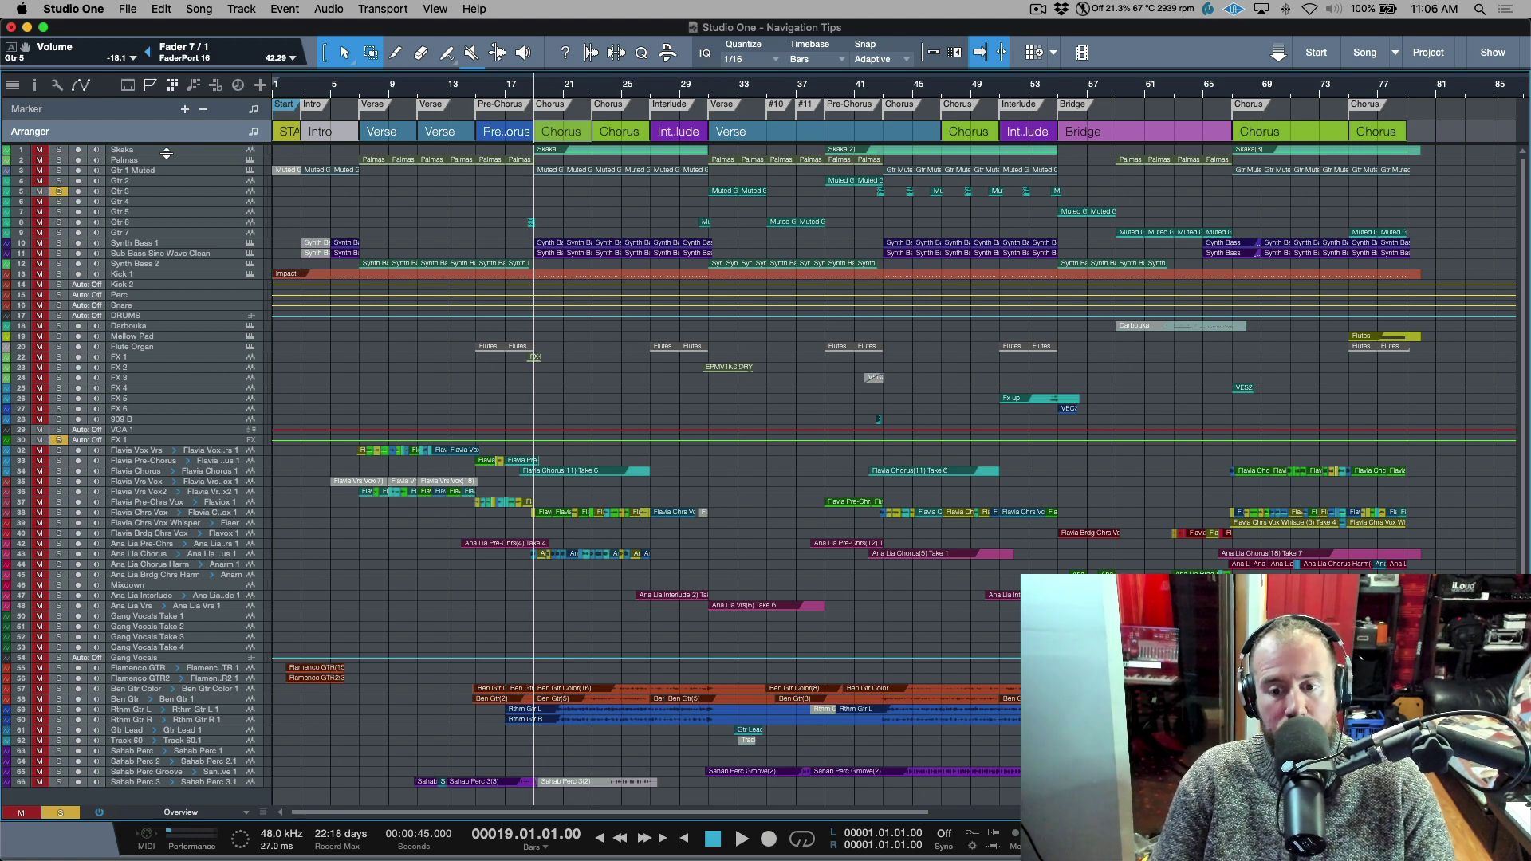
key("super+i")
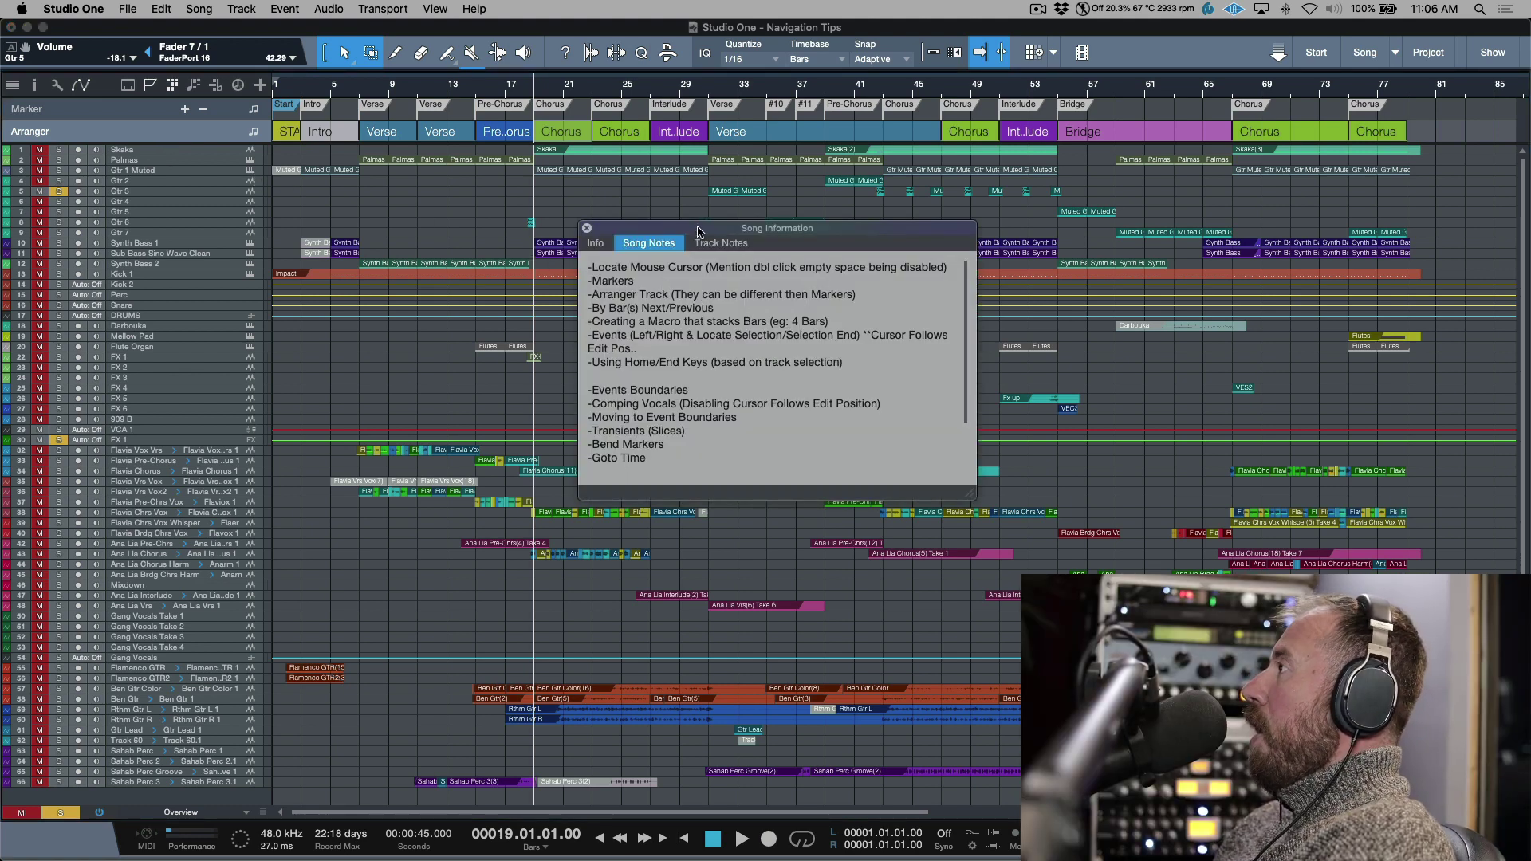
- Close the song notes, zoom in around bar 19, and make the tracks taller
left_click(587, 229)
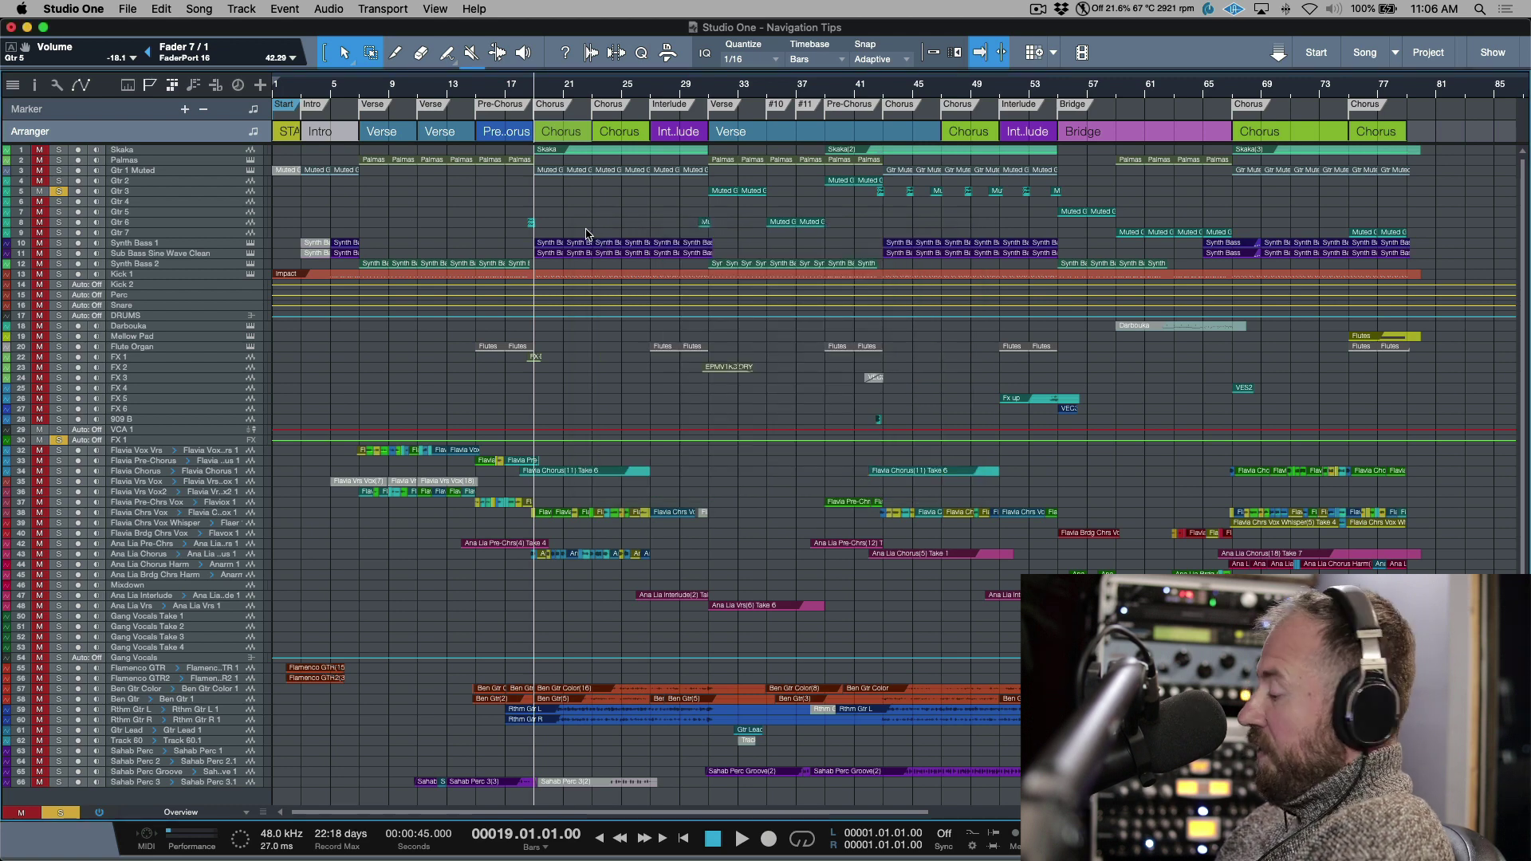
key("e")
key("e")
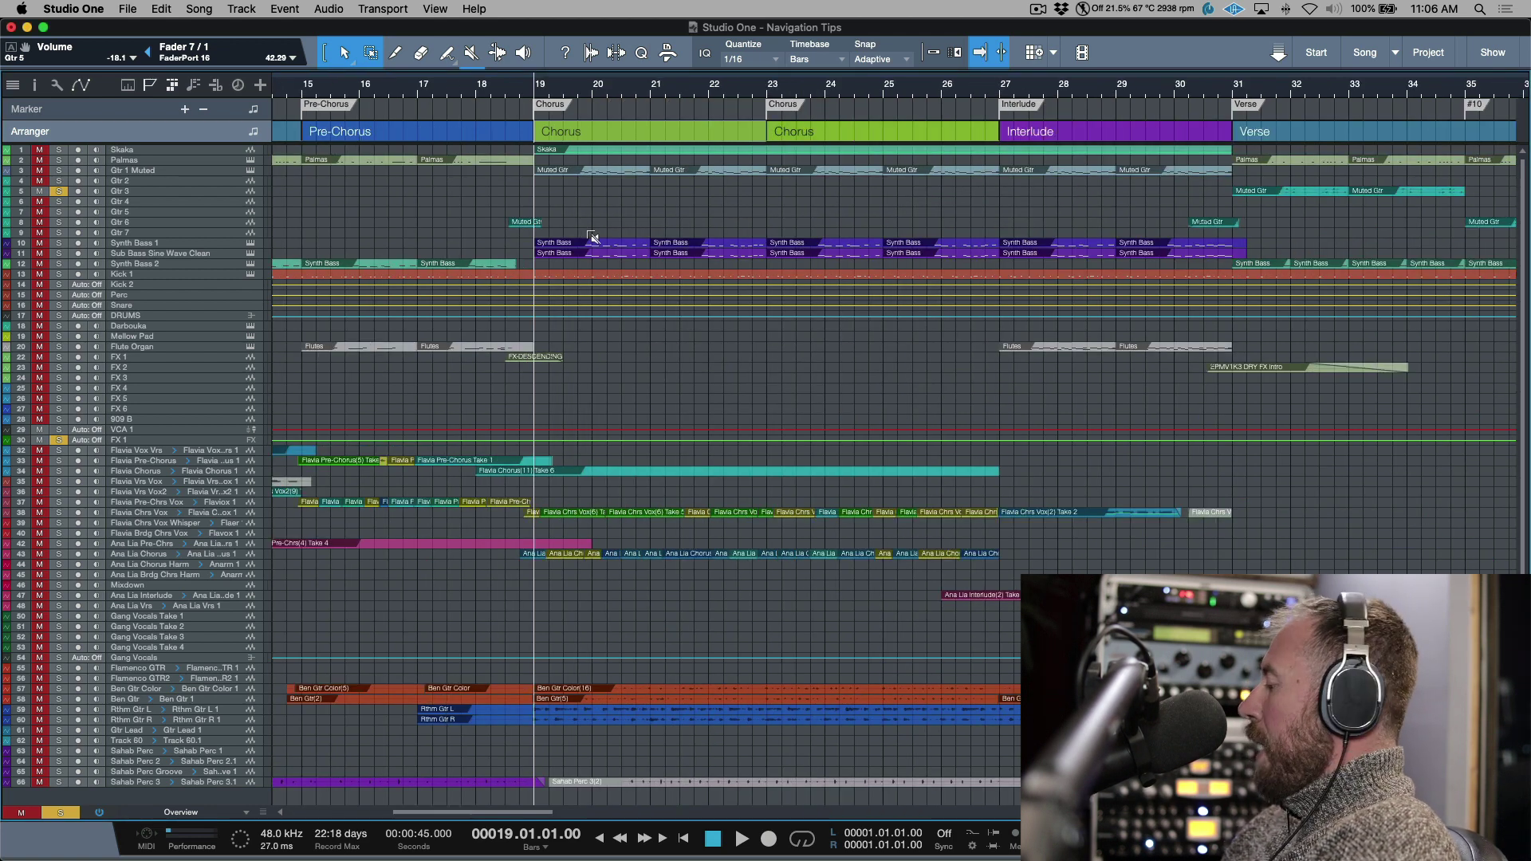
key("alt+e")
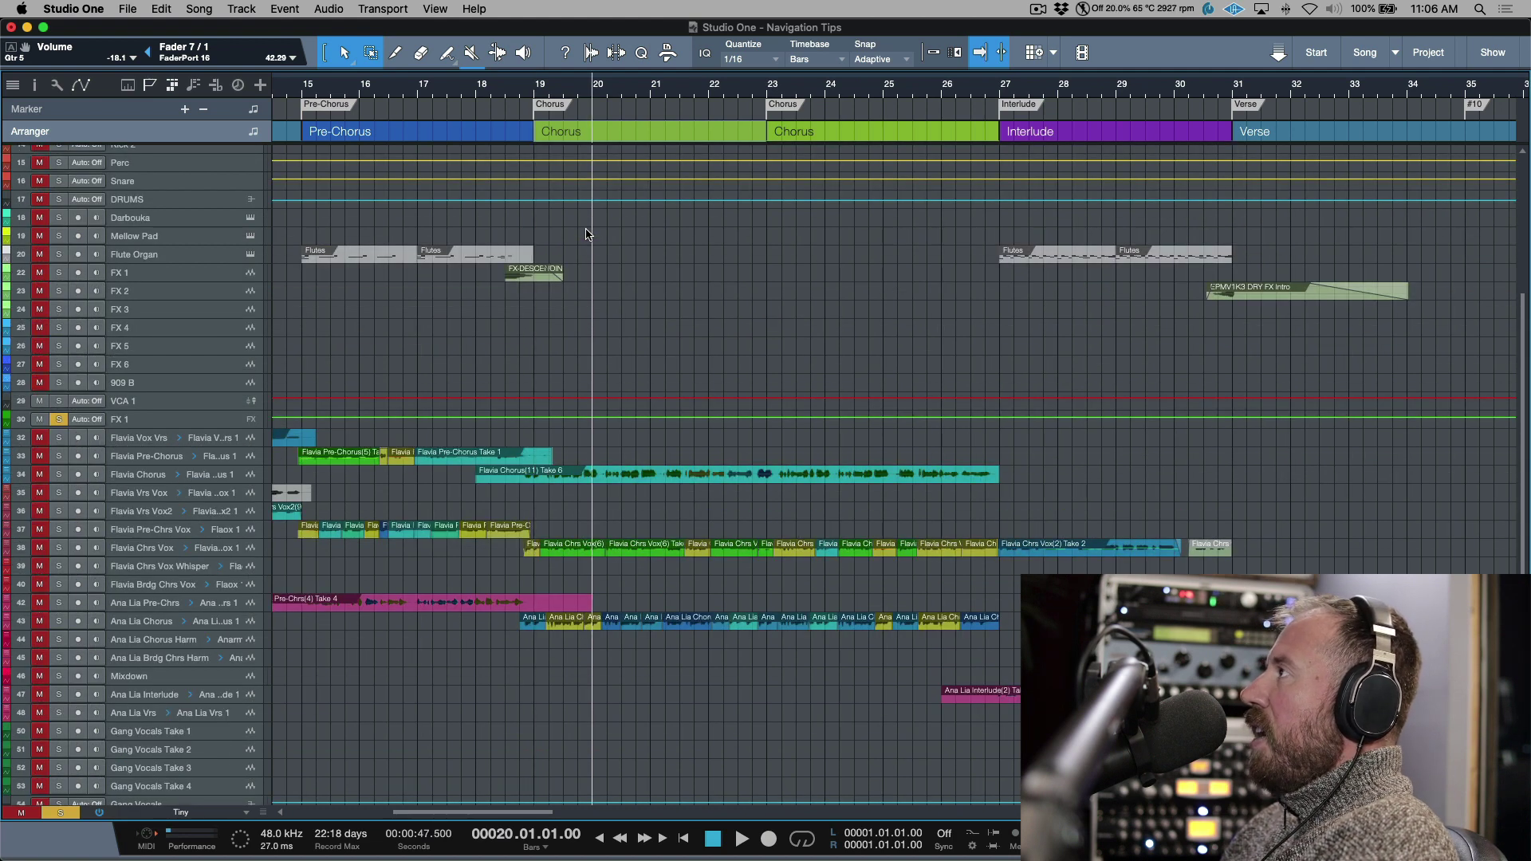
- Nudge the playhead bar by bar to bar 20, then zoom out to the whole song
key("KP_Add")
key("KP_Add")
key("KP_Add")
key("KP_Add")
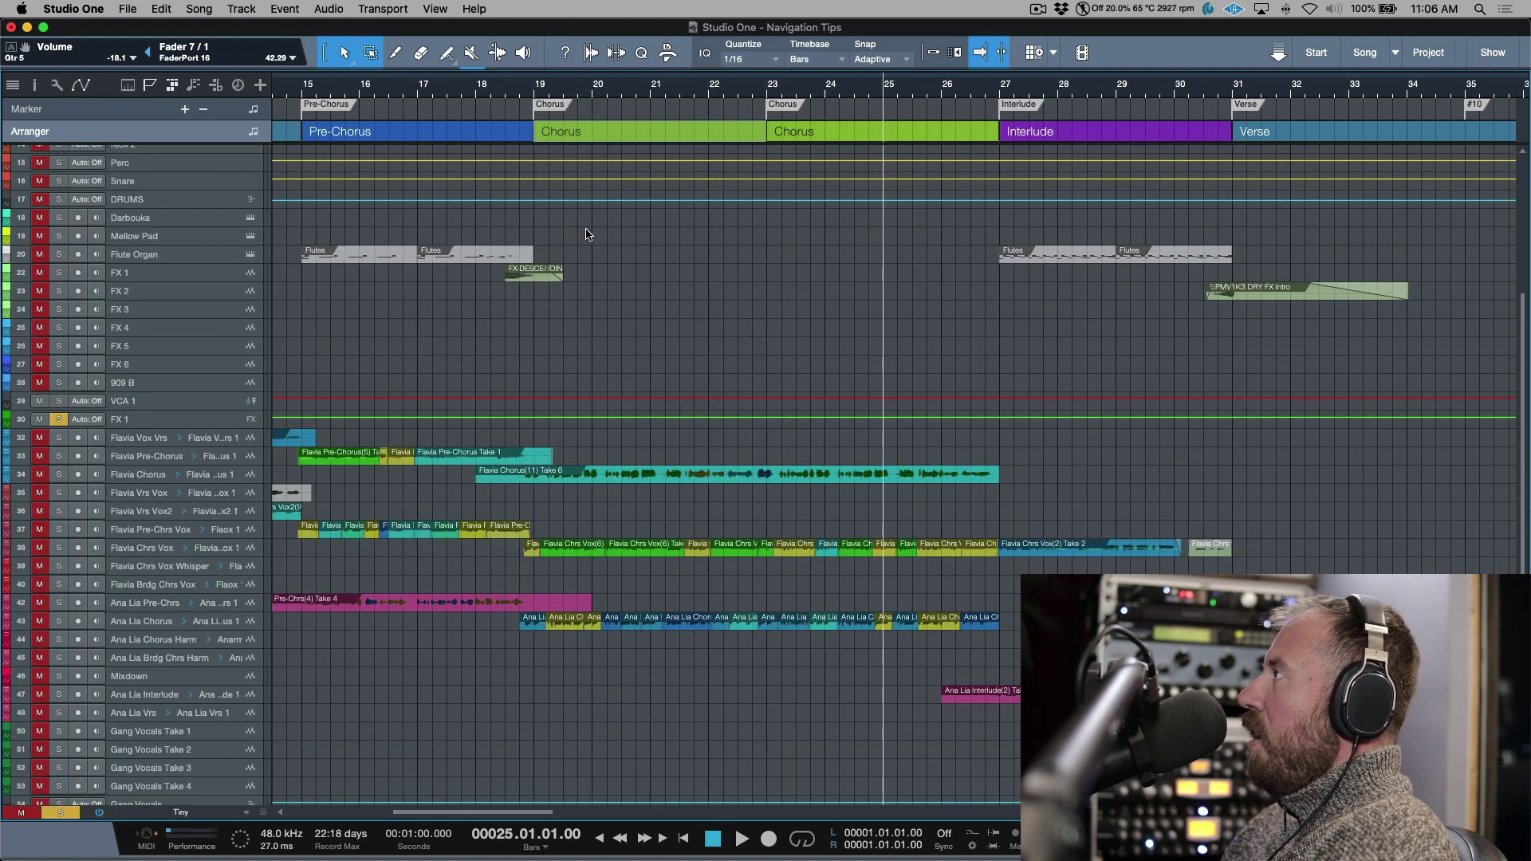
key("KP_Subtract")
key("KP_Subtract")
key("KP_Subtract")
key("KP_Subtract")
key("KP_Subtract")
key("KP_Subtract")
key("KP_Subtract")
key("KP_Subtract")
key("KP_Subtract")
key("KP_Subtract")
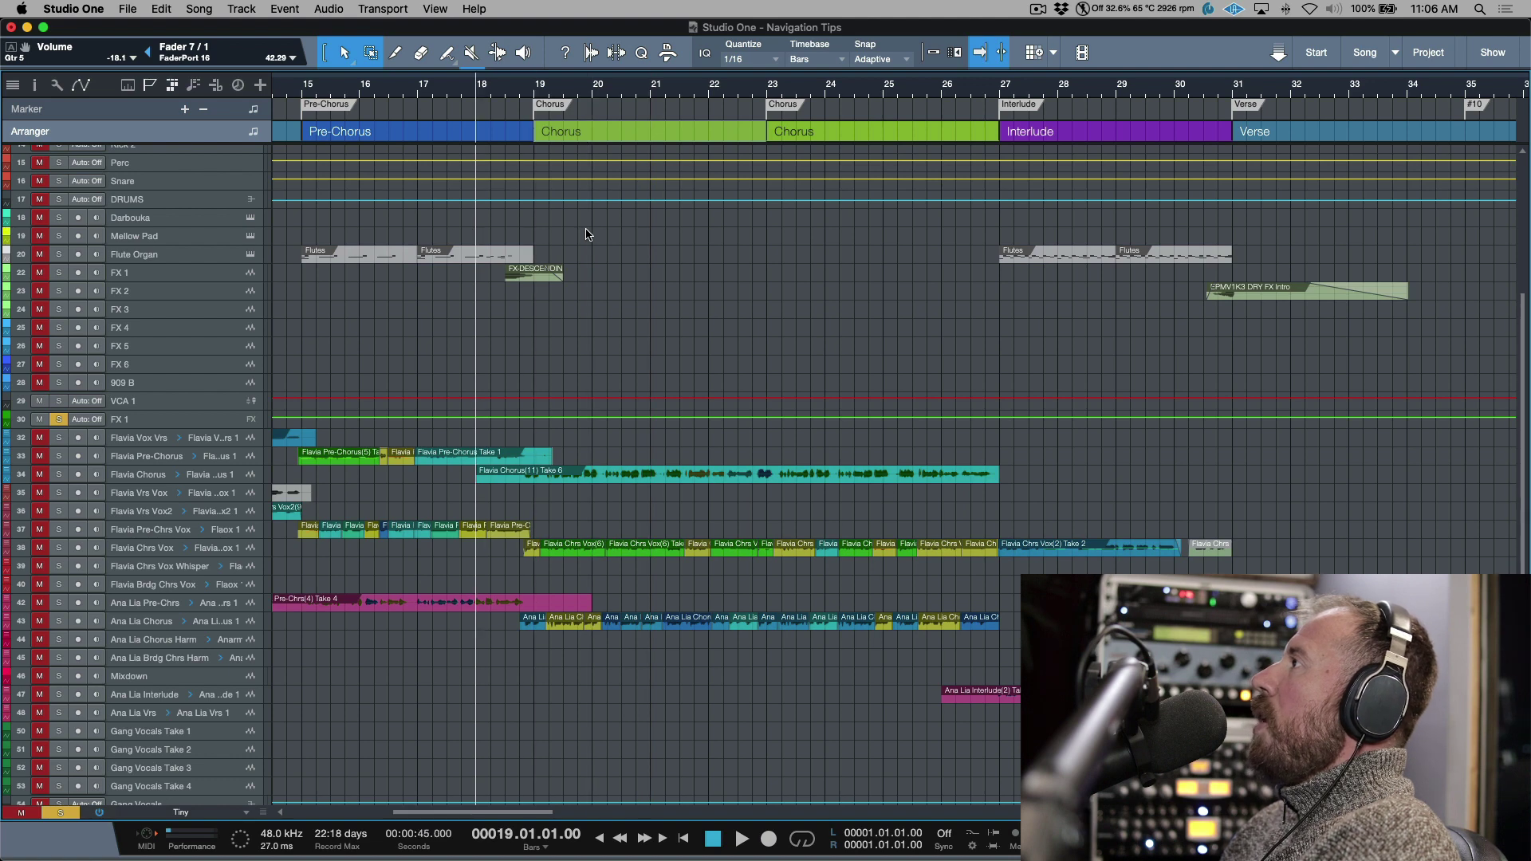
key("KP_Add")
key("KP_Add")
key("KP_Add")
key("KP_Add")
key("KP_Add")
key("KP_Subtract")
key("KP_Subtract")
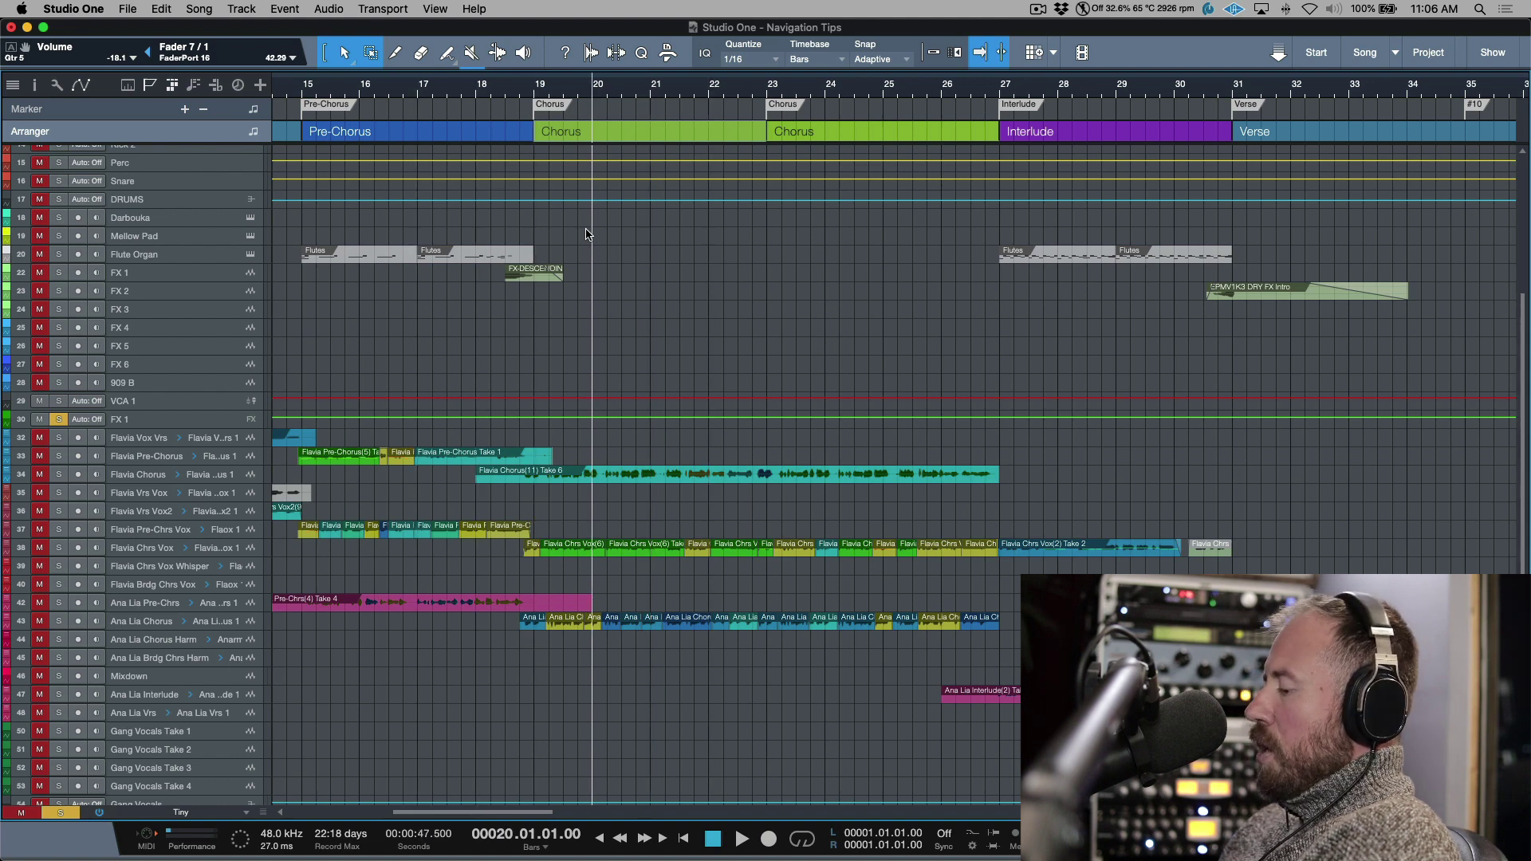
key("w")
key("w")
scroll(588, 233, "up", 3)
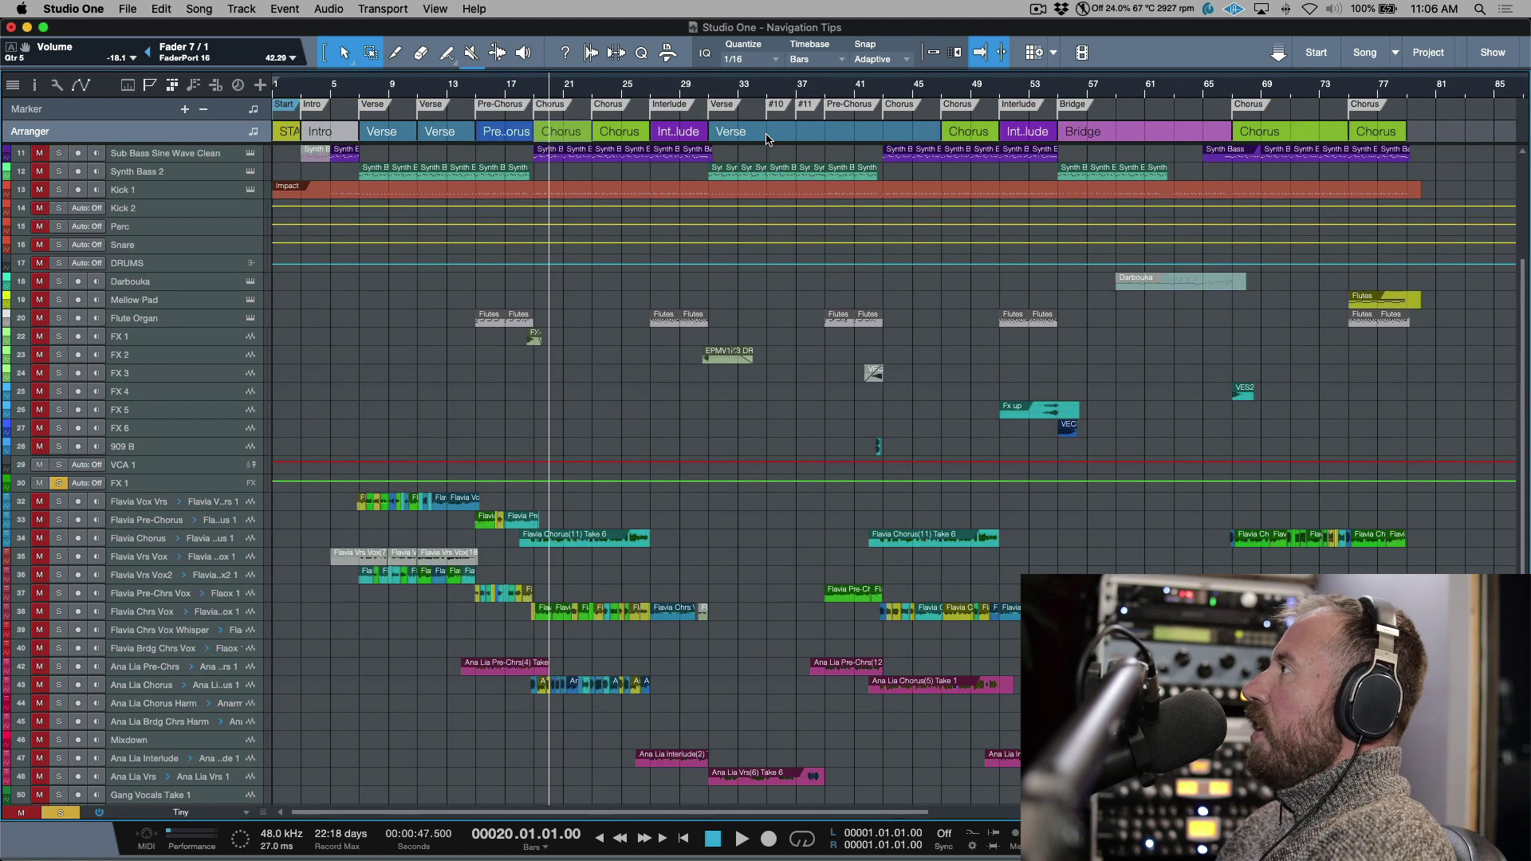
- Select the Verse at bar 31 and jump between sections and markers around it
double_click(767, 140)
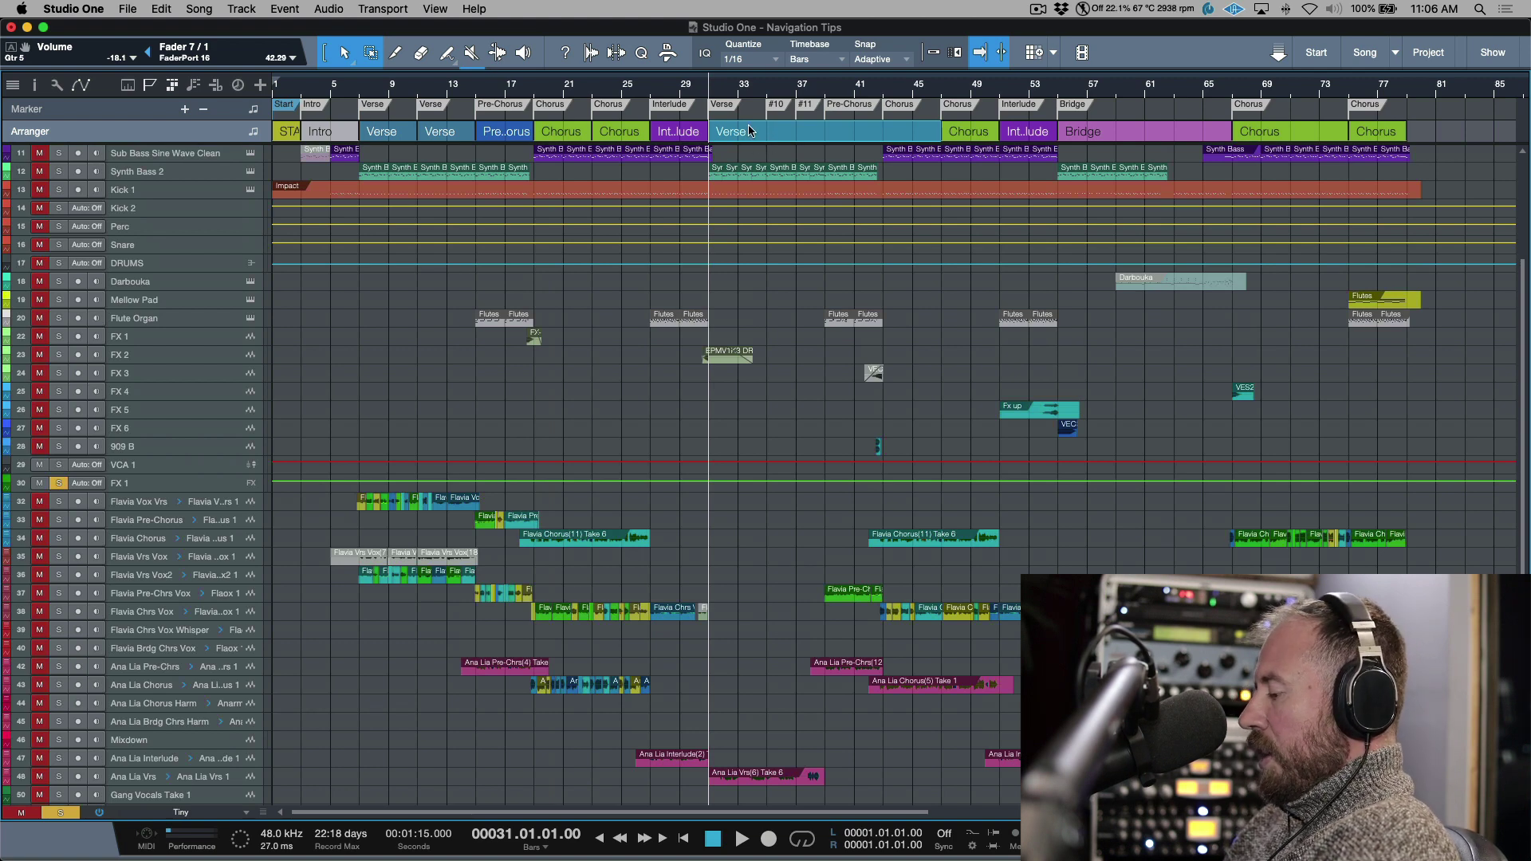
key("Right")
key("Left")
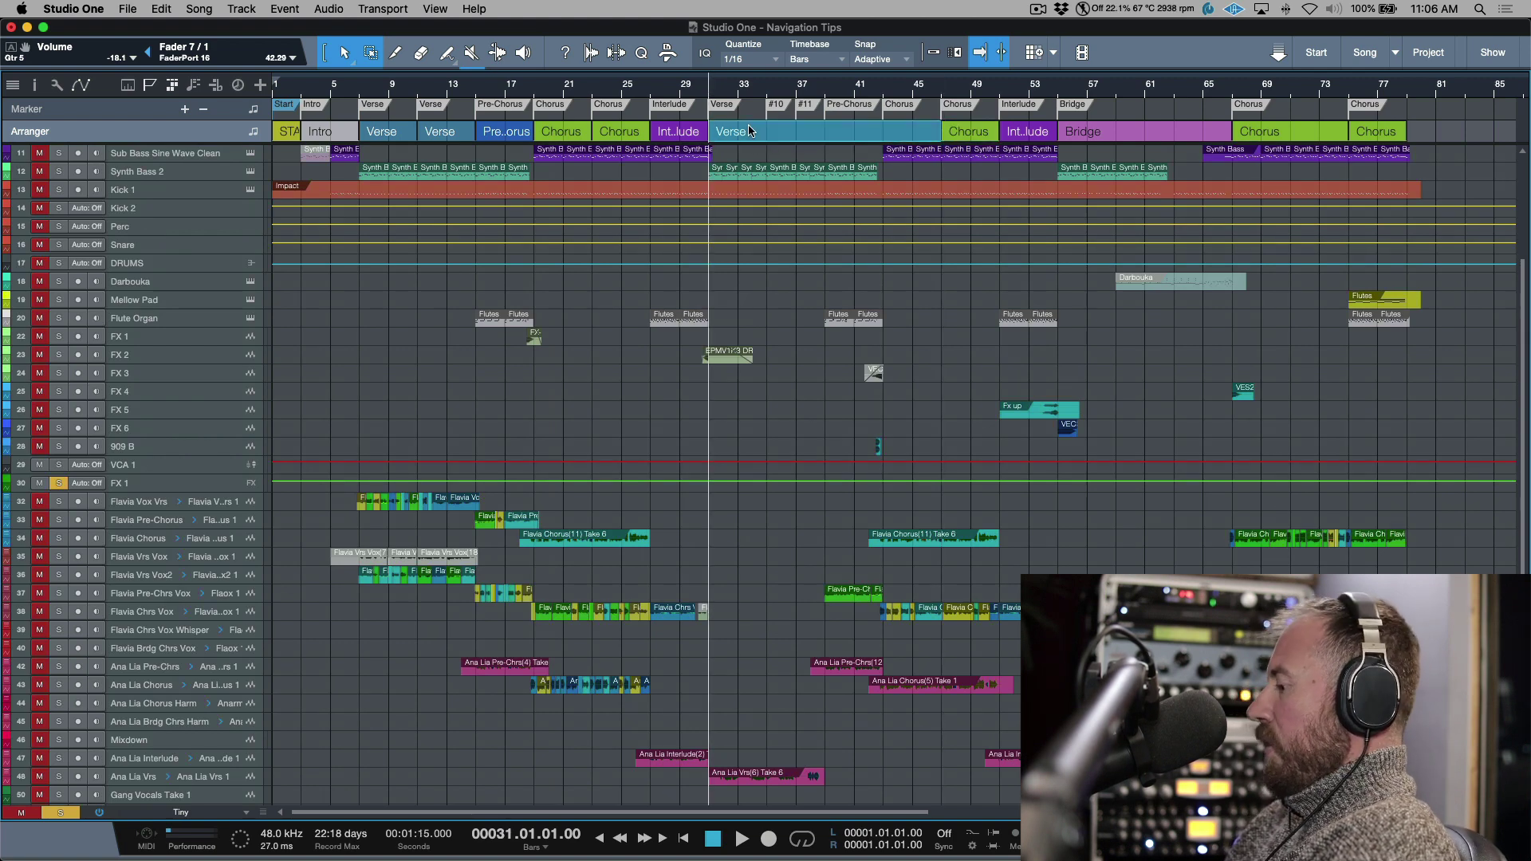
key("shift+n")
key("shift+n")
key("shift+n")
key("shift+n")
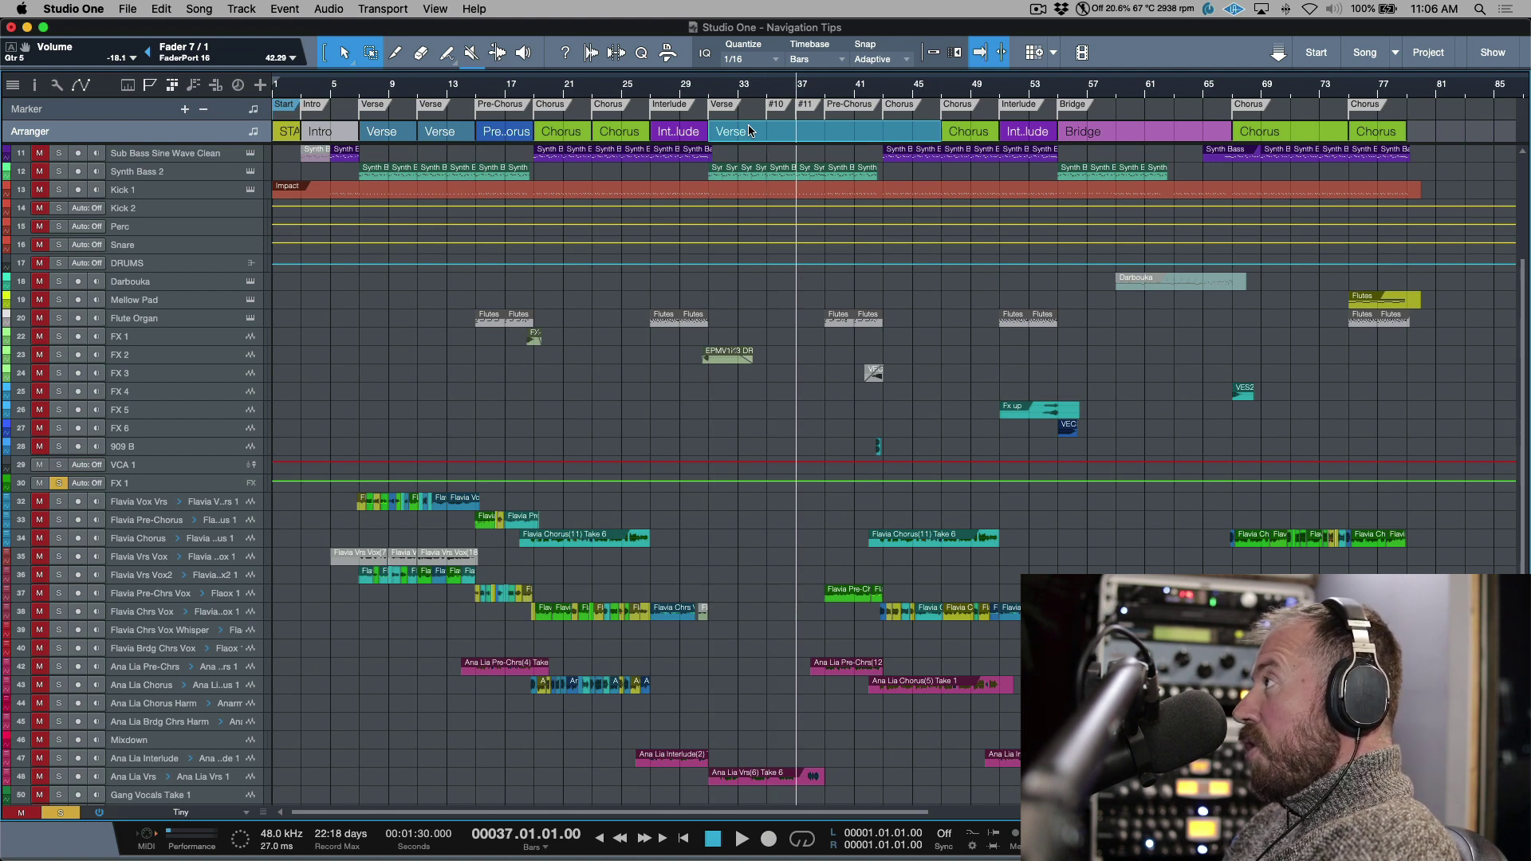
key("shift+b")
key("shift+b")
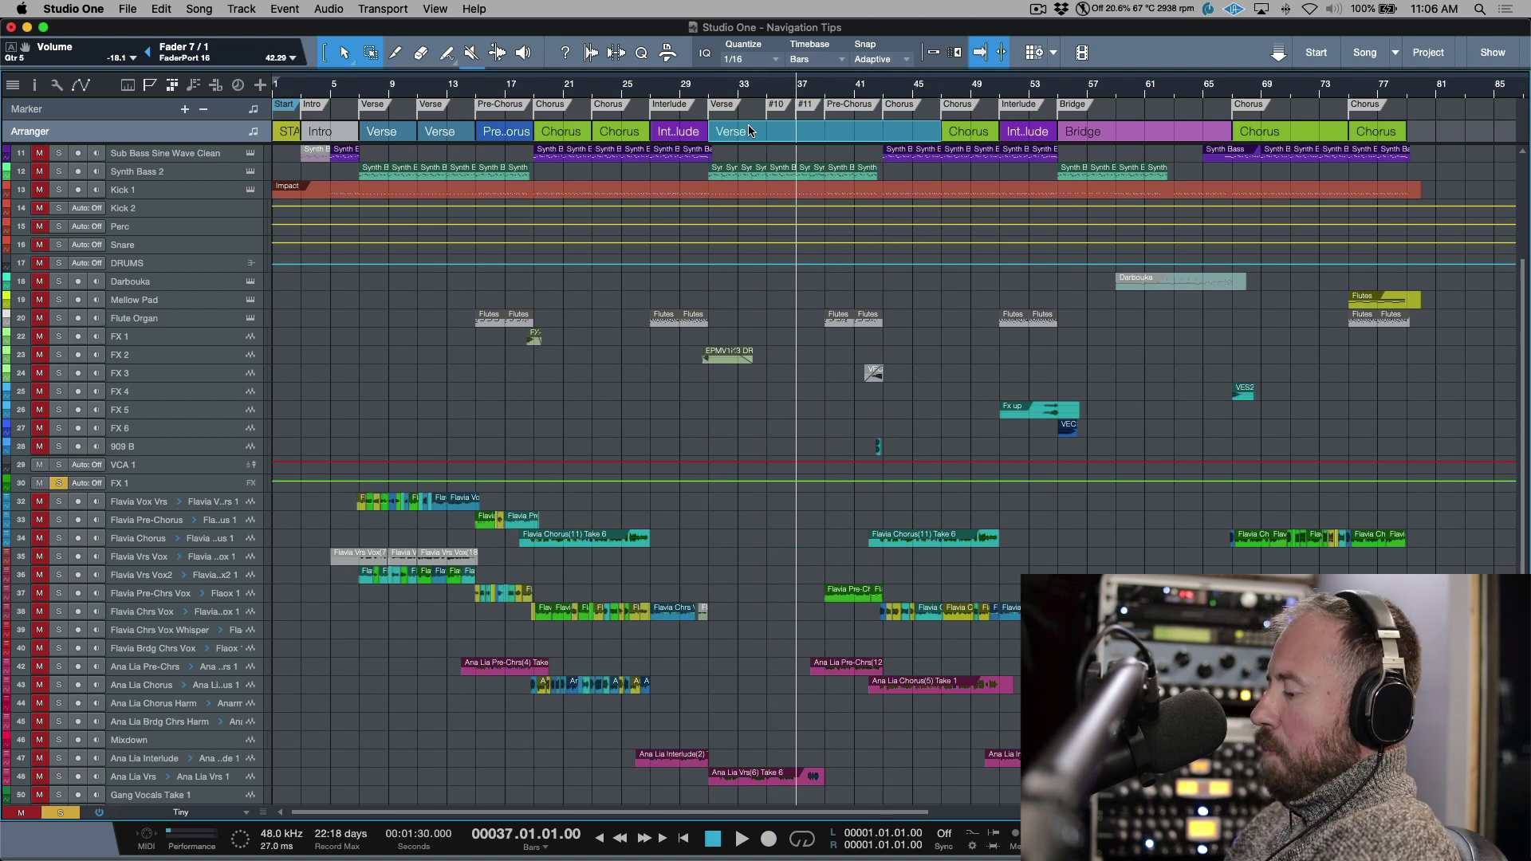
- Zoom in around bar 37, zoom back out to the whole song, and reopen the song notes
key("e")
key("e")
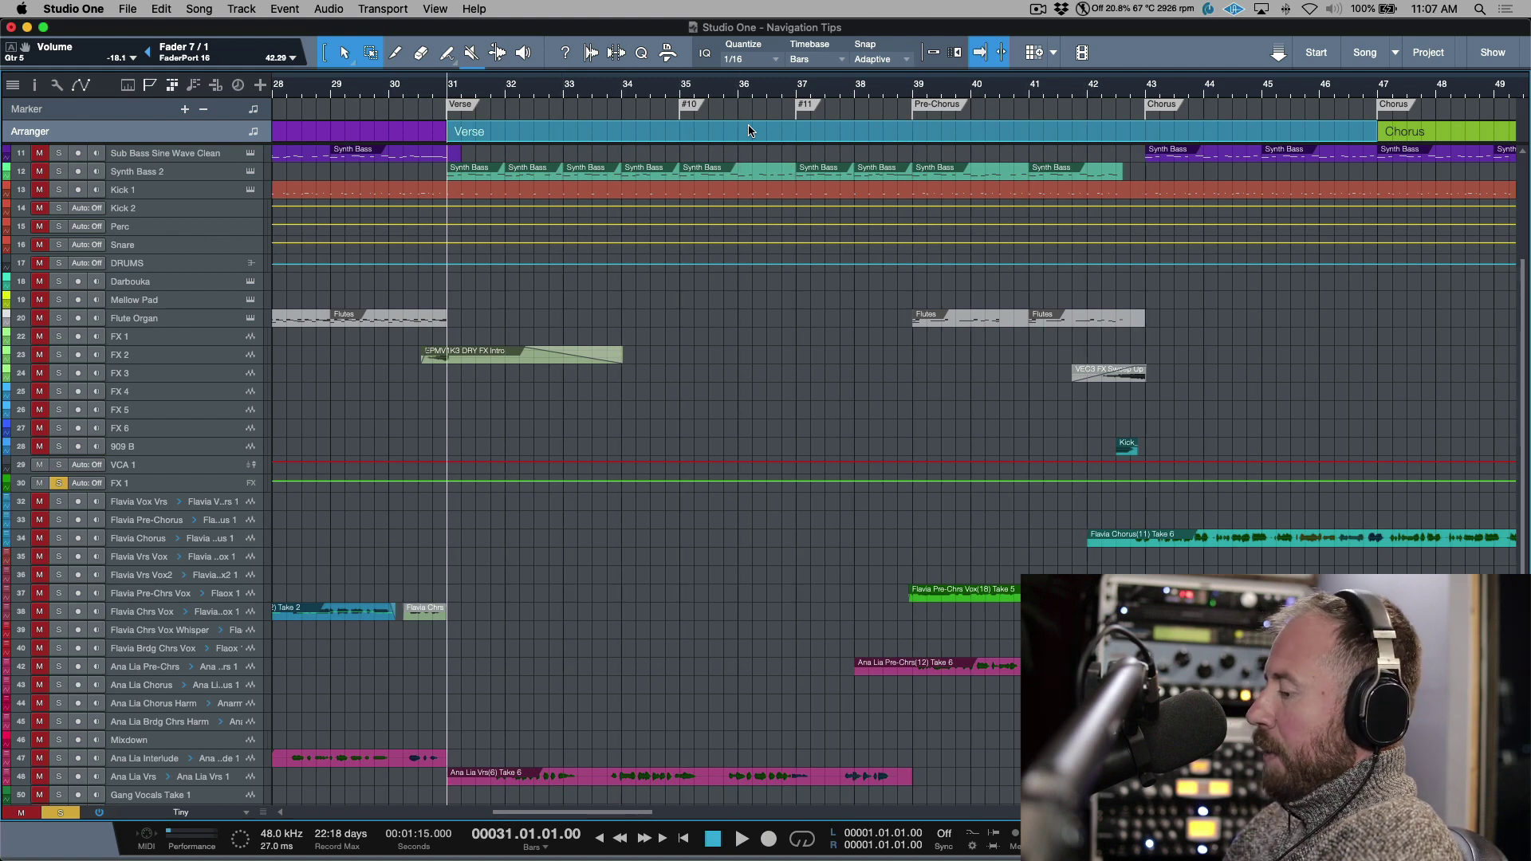
key("w")
key("w")
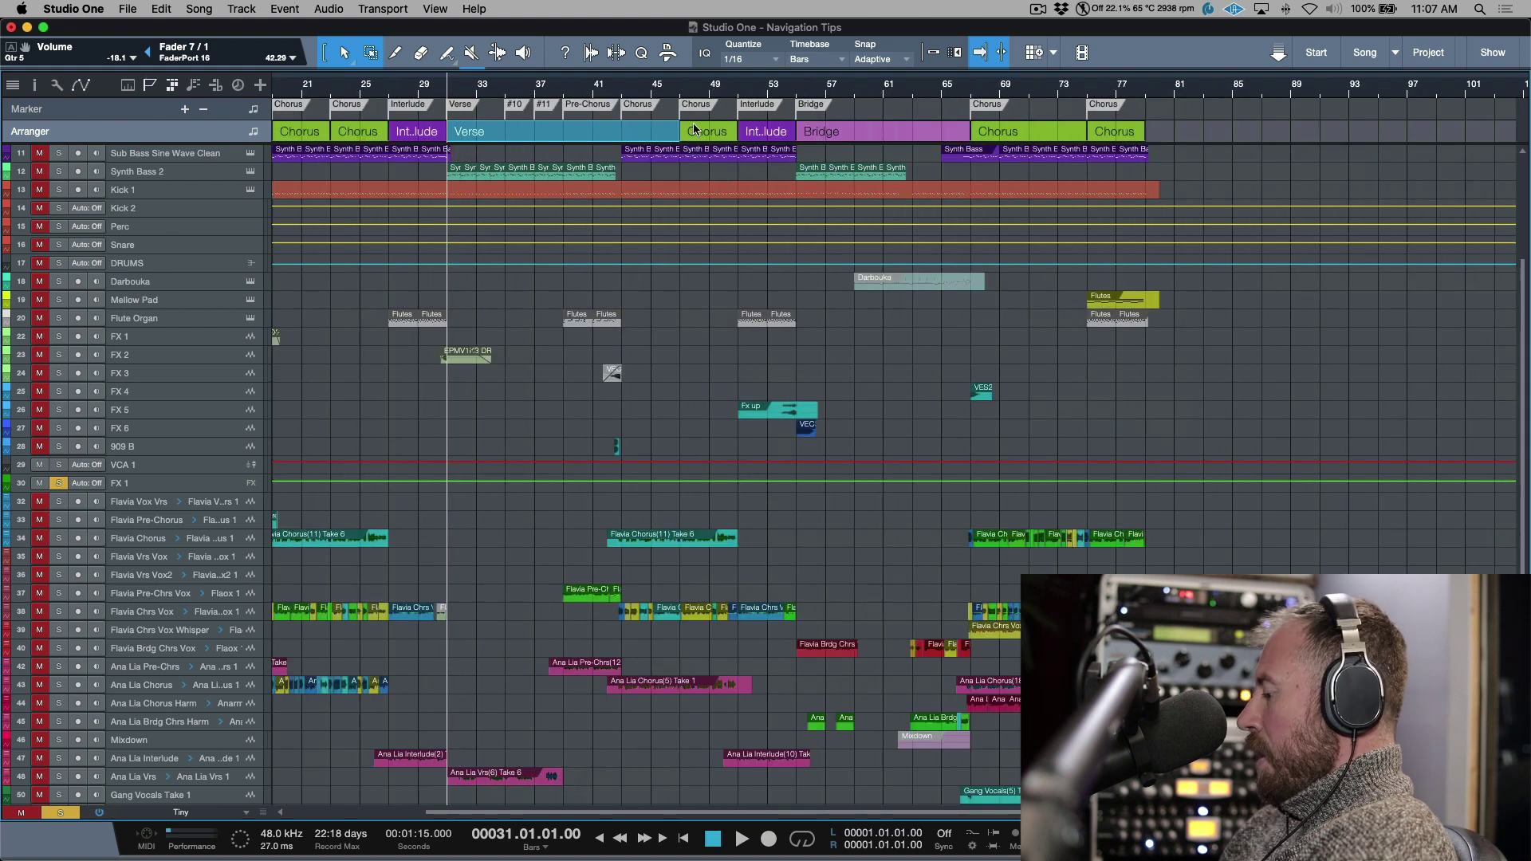
key("super+i")
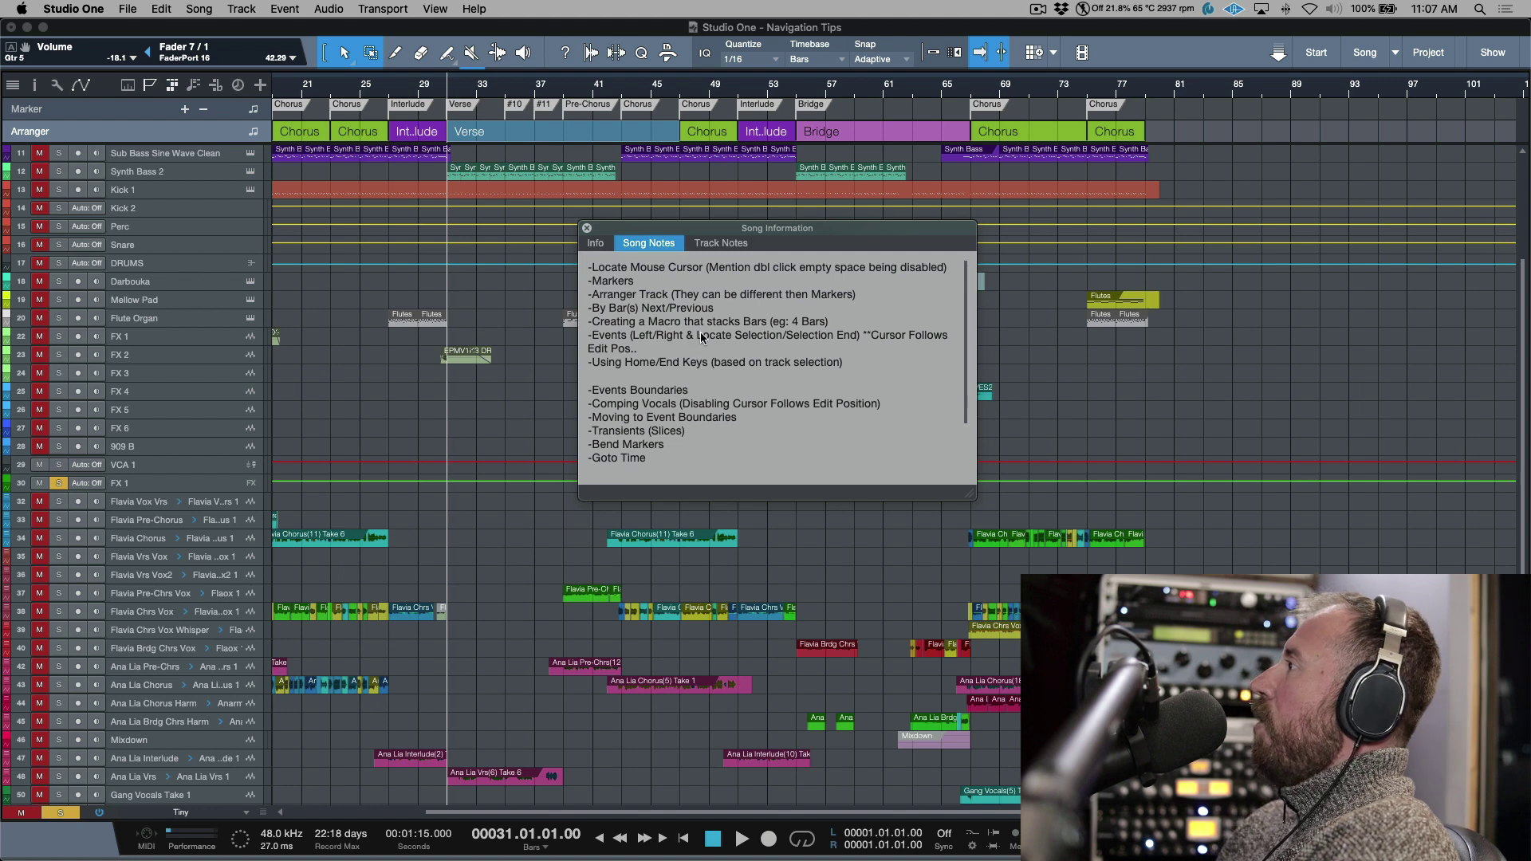
- Close the song notes and step the song position bar by bar around bar 84
left_click(587, 231)
scroll(1209, 144, "right", 5)
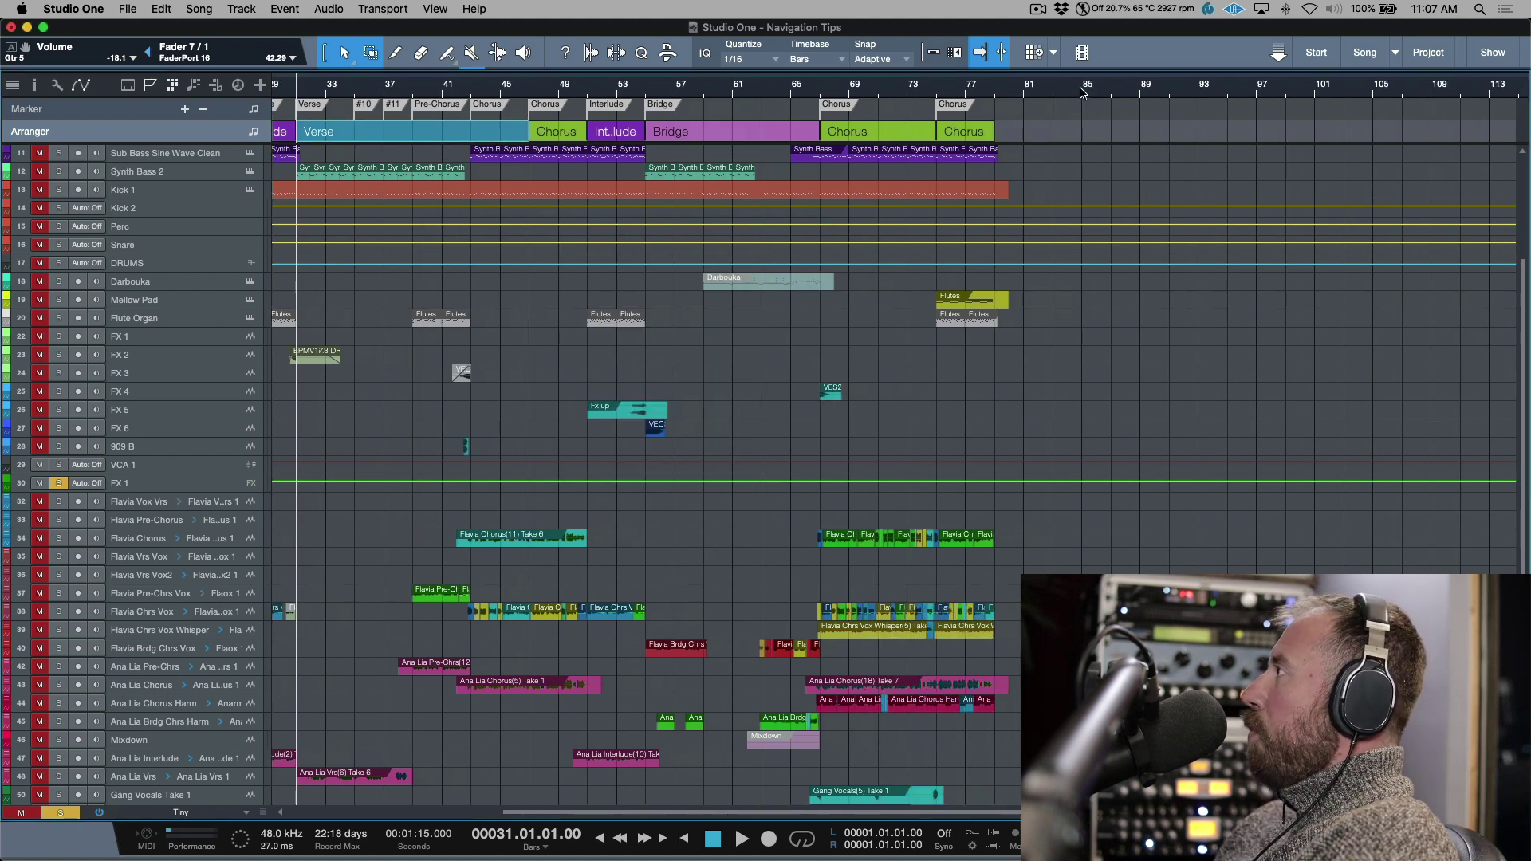
left_click(1081, 92)
key("Page_Down")
key("Page_Down")
key("Page_Down")
key("Page_Down")
key("Page_Down")
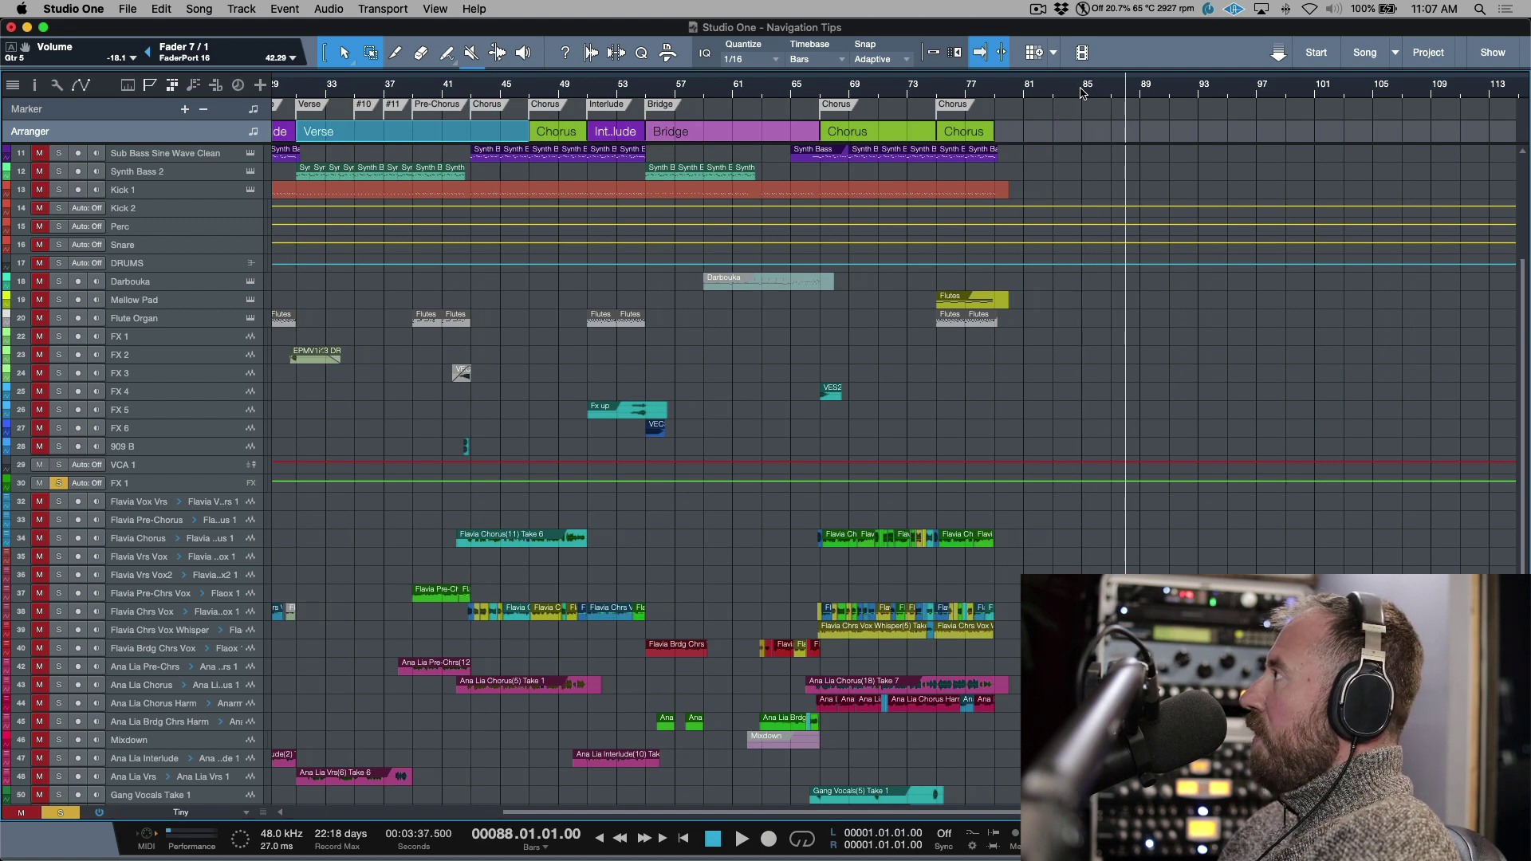
key("Page_Up")
key("Page_Up")
key("Page_Up")
key("Page_Up")
key("Page_Up")
key("KP_Subtract")
key("KP_Subtract")
key("KP_Add")
key("KP_Add")
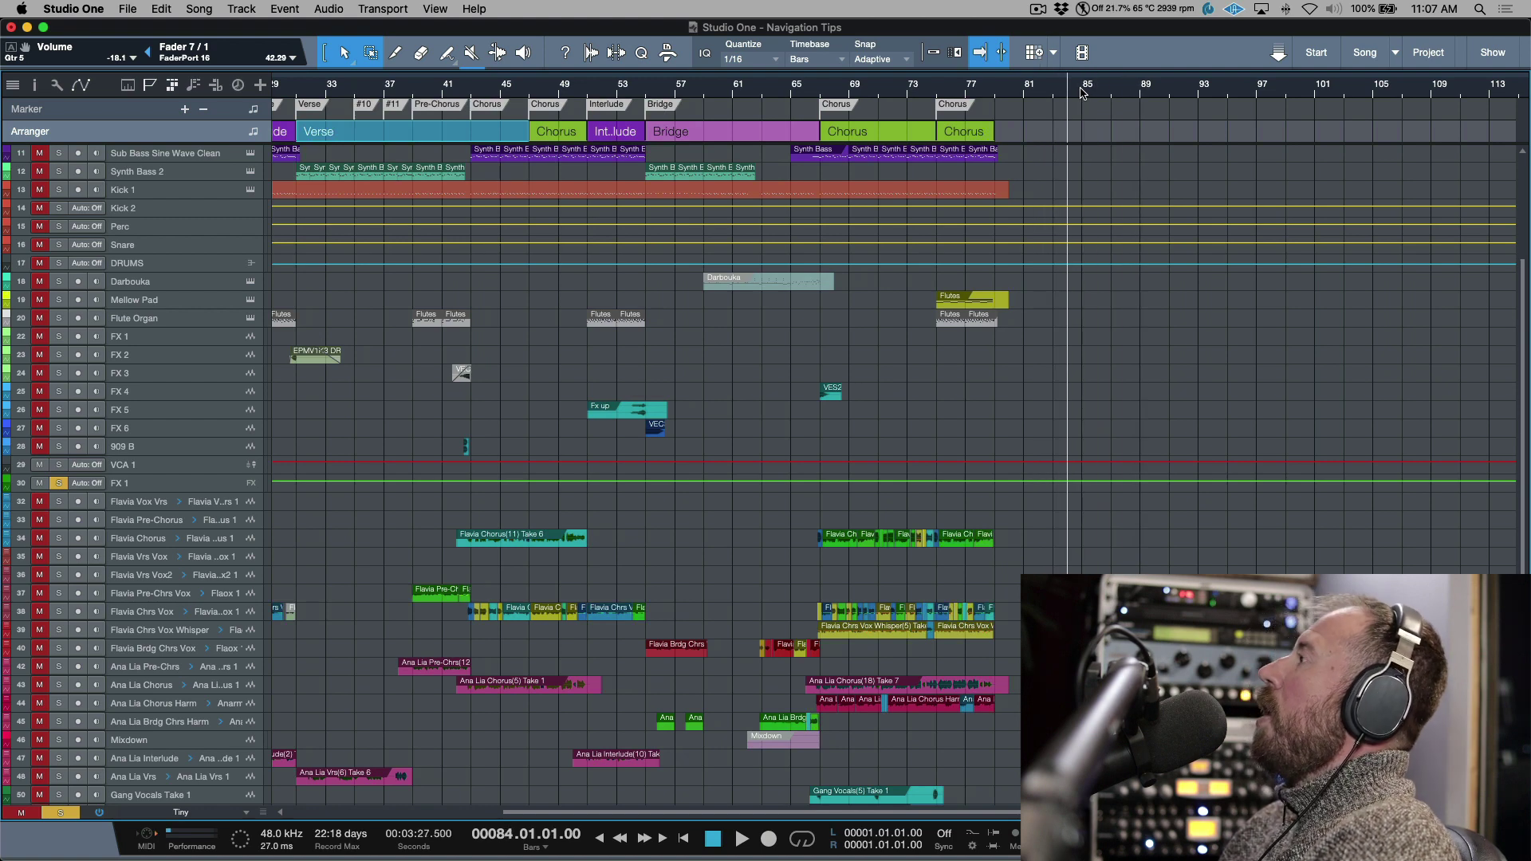
- Delete the Bridge section at bar 55 along with the last Chorus sections
scroll(943, 167, "left", 5)
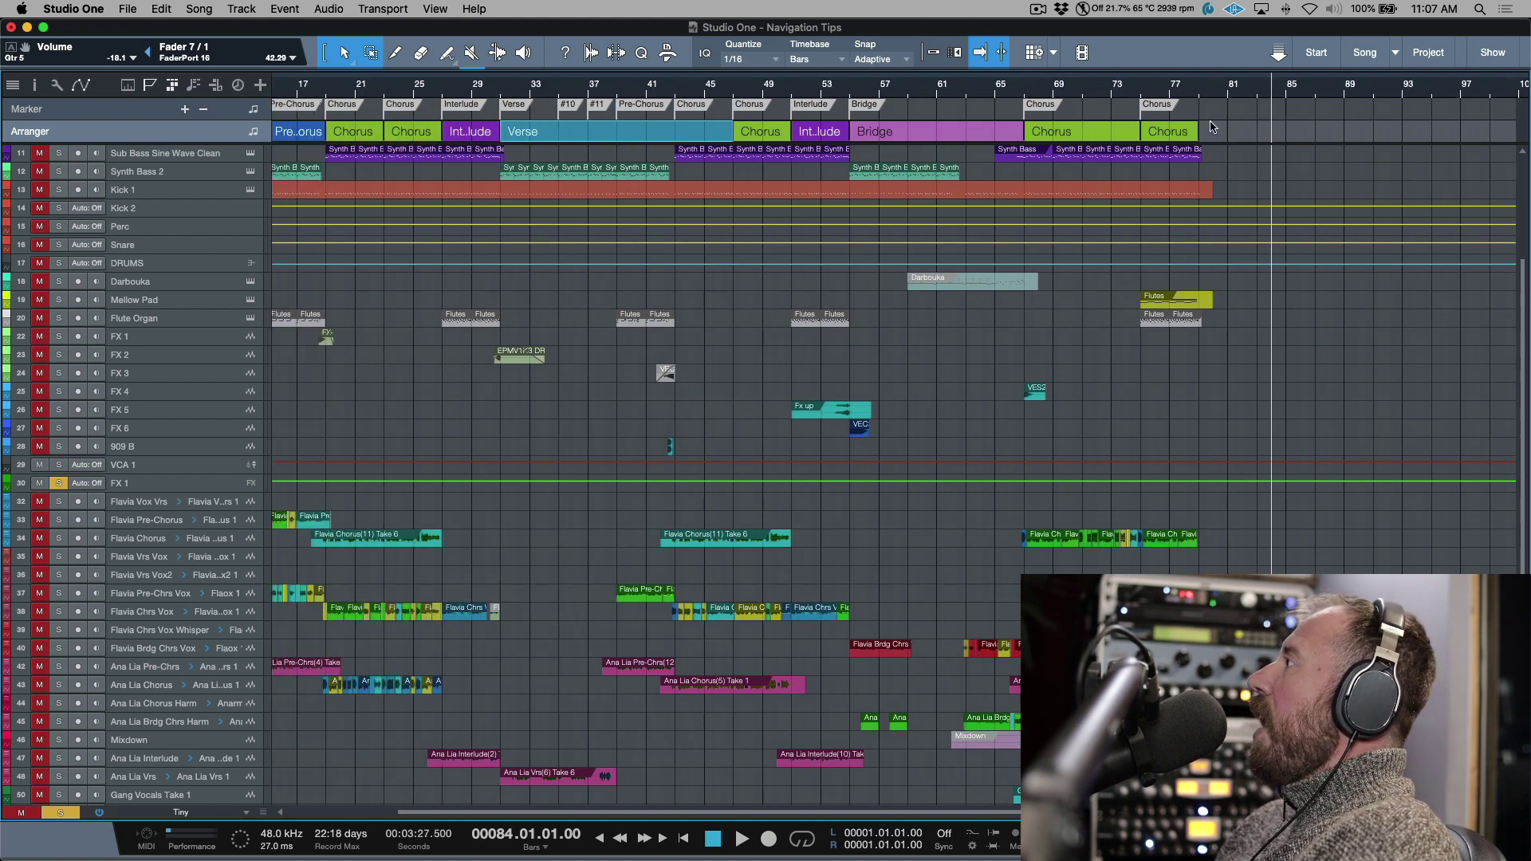
left_click(922, 135)
key("Delete")
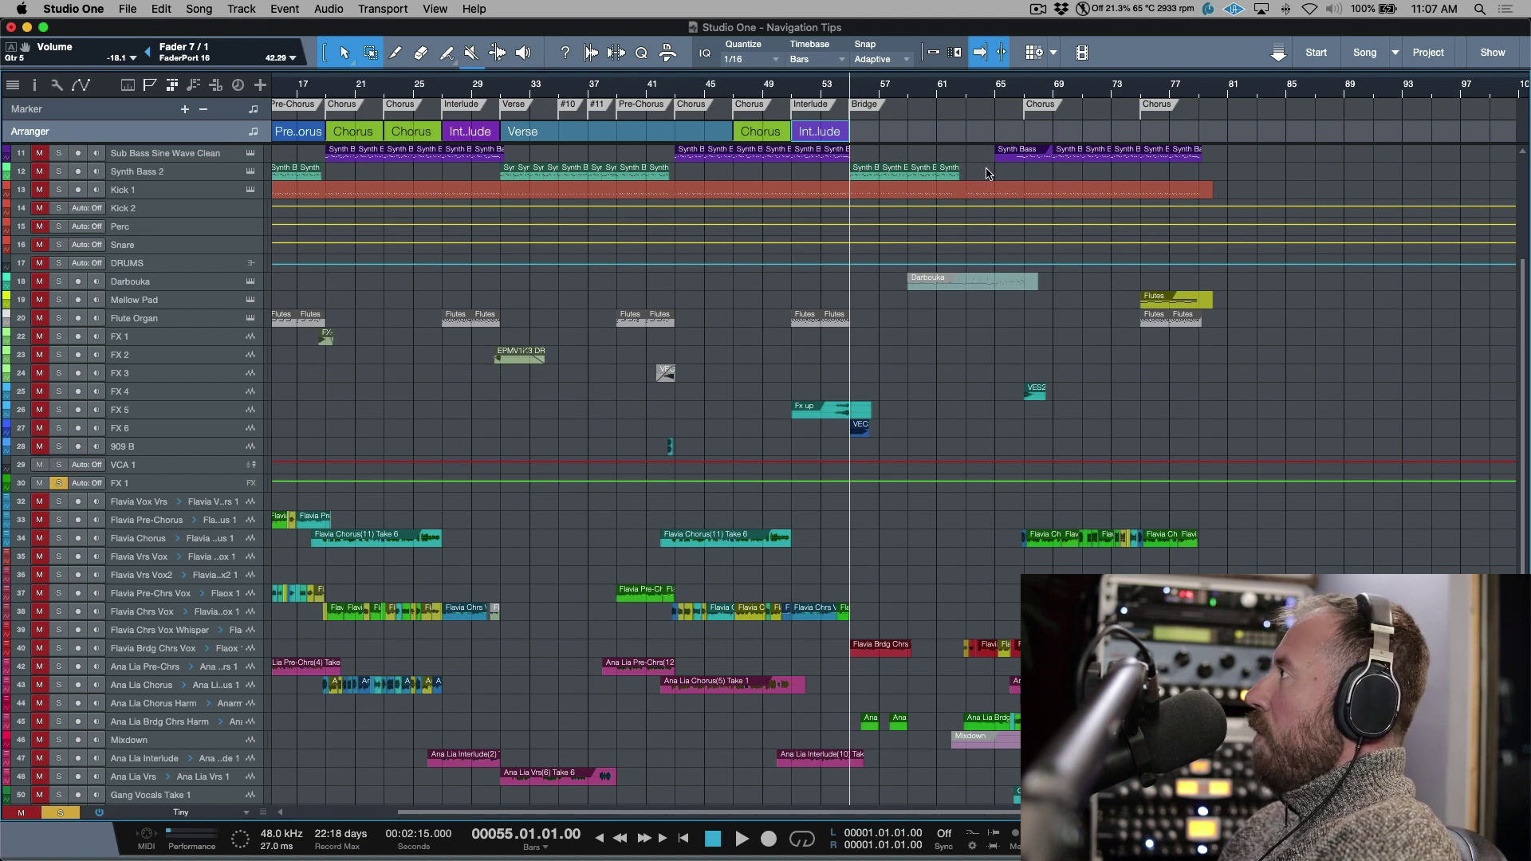
- Step the song position bar by bar from around bars 58–61 back to bar 57
left_click(906, 94)
left_click(943, 94)
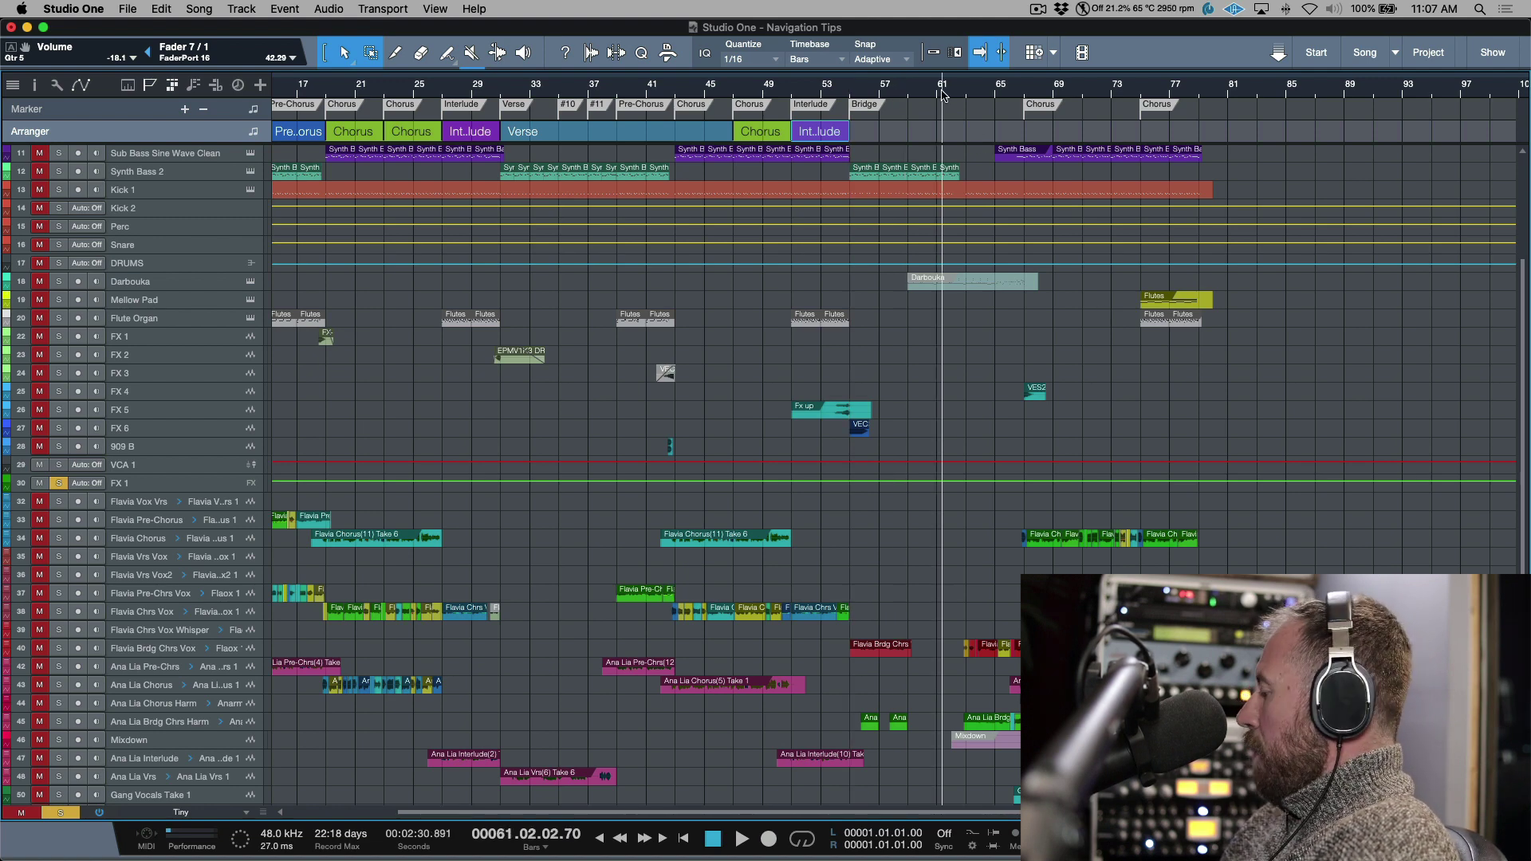
key("comma")
key("comma")
key("comma")
key("comma")
key("comma")
key("comma")
key("comma")
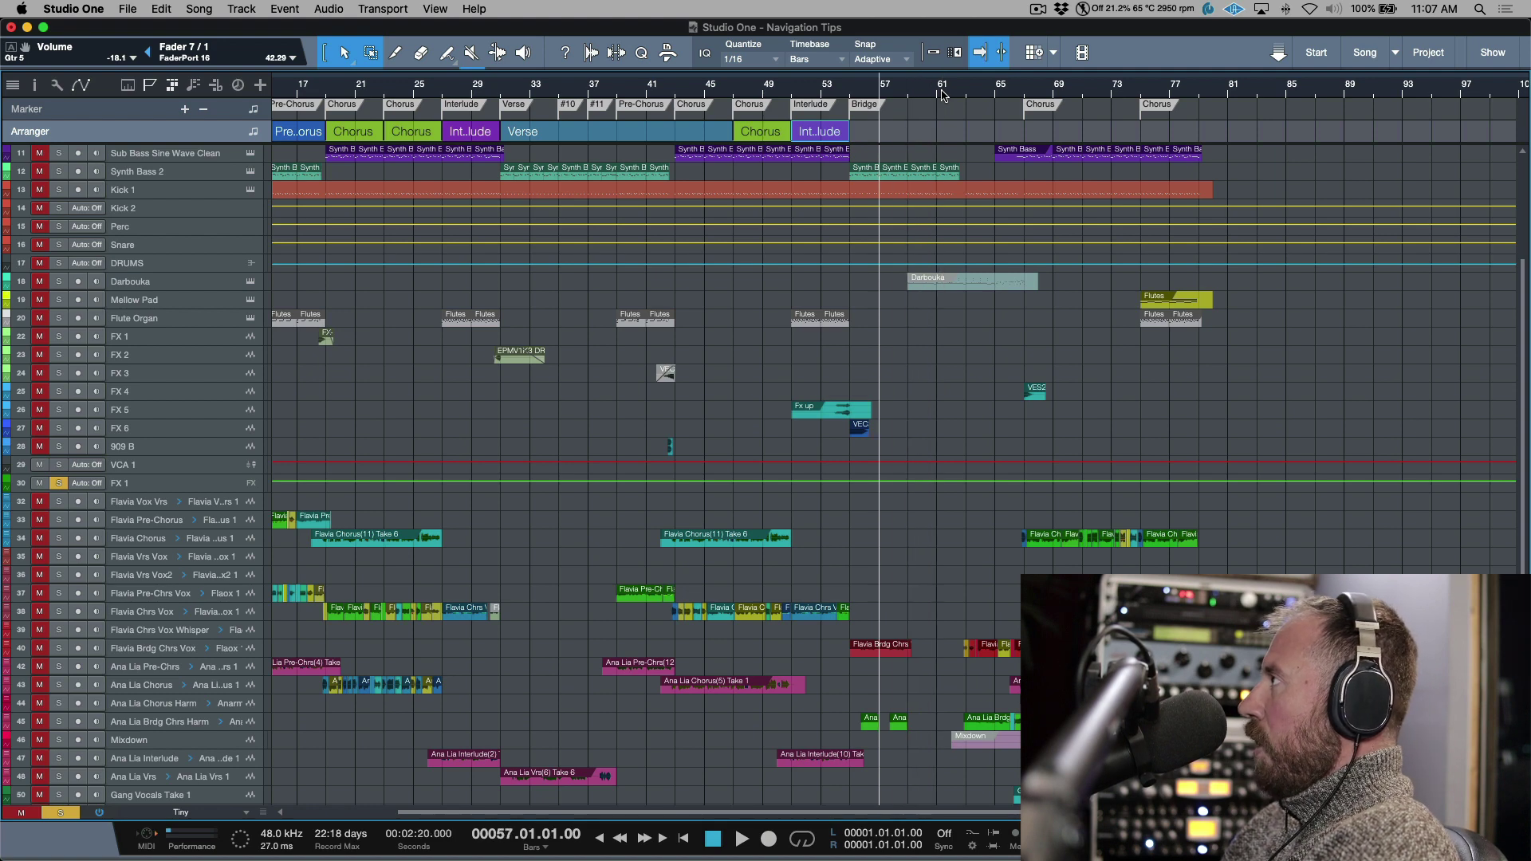
key("period")
key("period")
key("KP_Add")
key("KP_Add")
key("KP_Add")
key("KP_Add")
key("KP_Add")
key("KP_Add")
key("KP_Add")
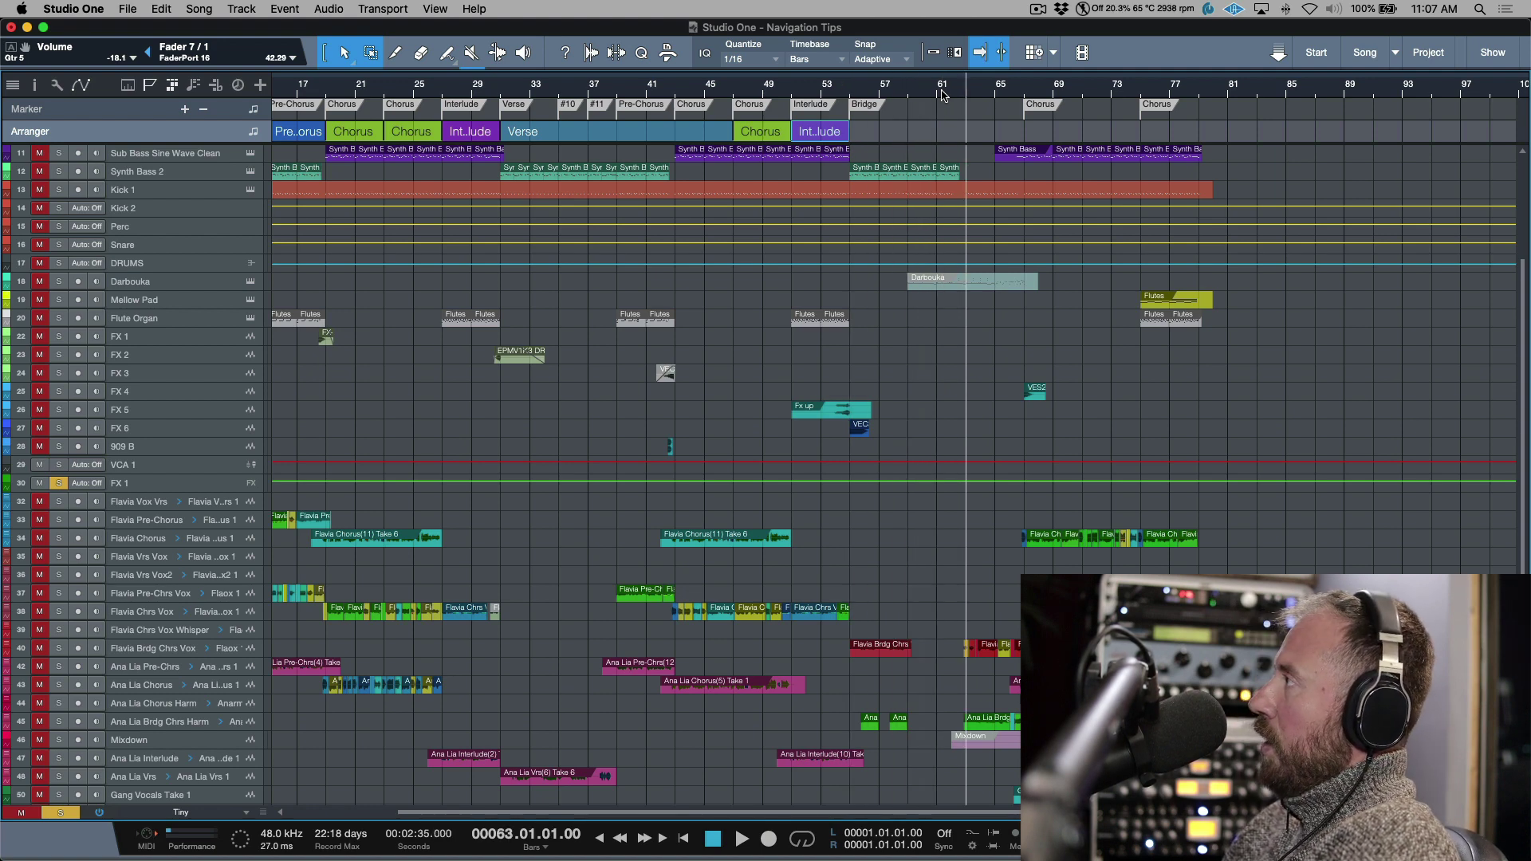
key("KP_Subtract")
key("KP_Subtract")
key("KP_Subtract")
key("KP_Subtract")
key("KP_Subtract")
key("KP_Subtract")
key("KP_Subtract")
key("KP_Subtract")
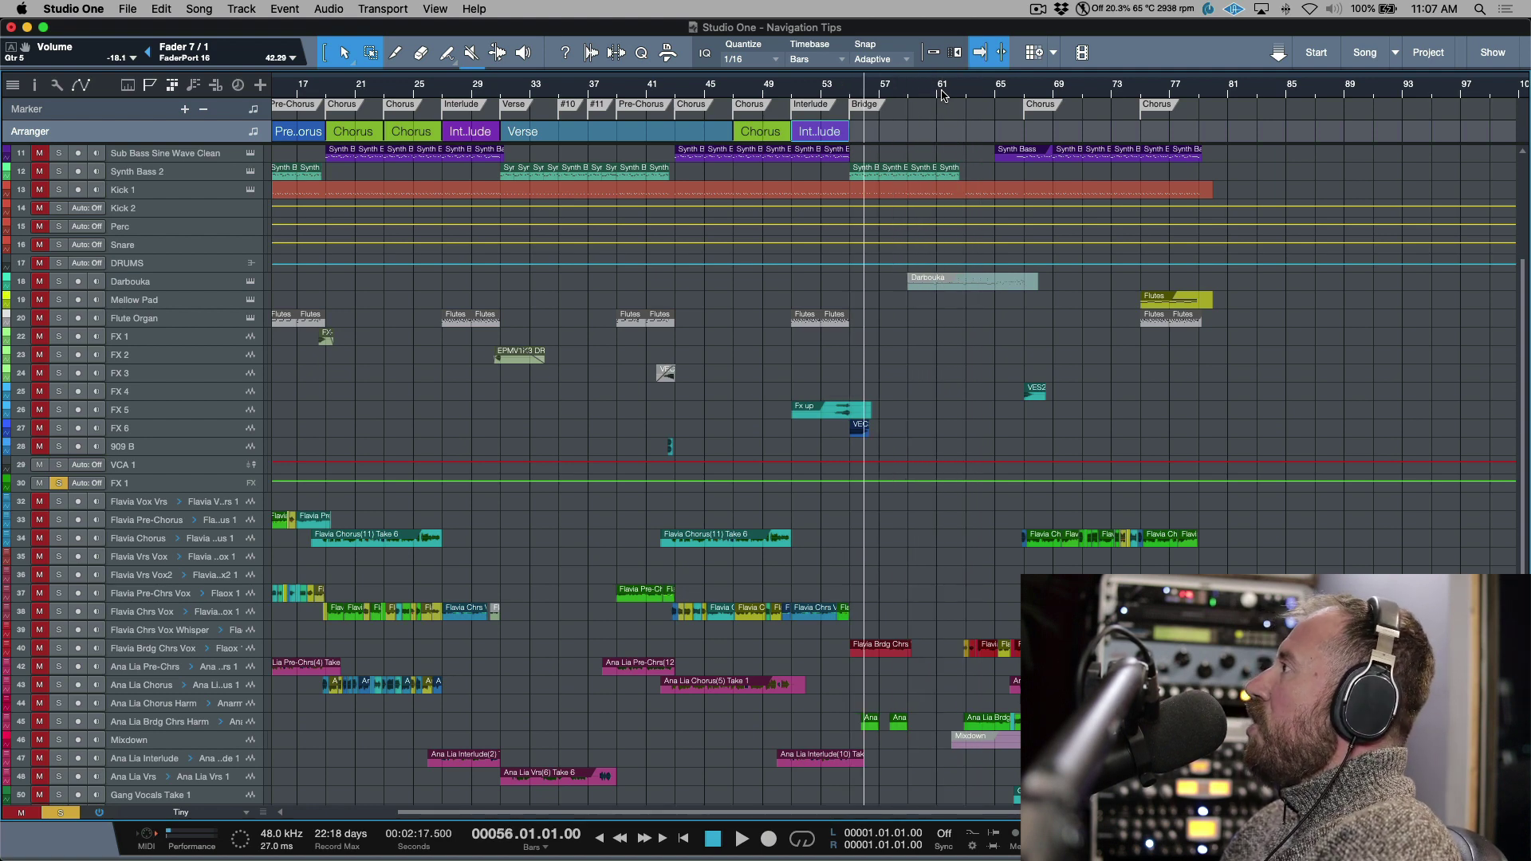
key("KP_Add")
key("KP_Add")
key("KP_Add")
key("KP_Add")
key("KP_Add")
key("KP_Add")
key("KP_Add")
key("KP_Add")
key("KP_Add")
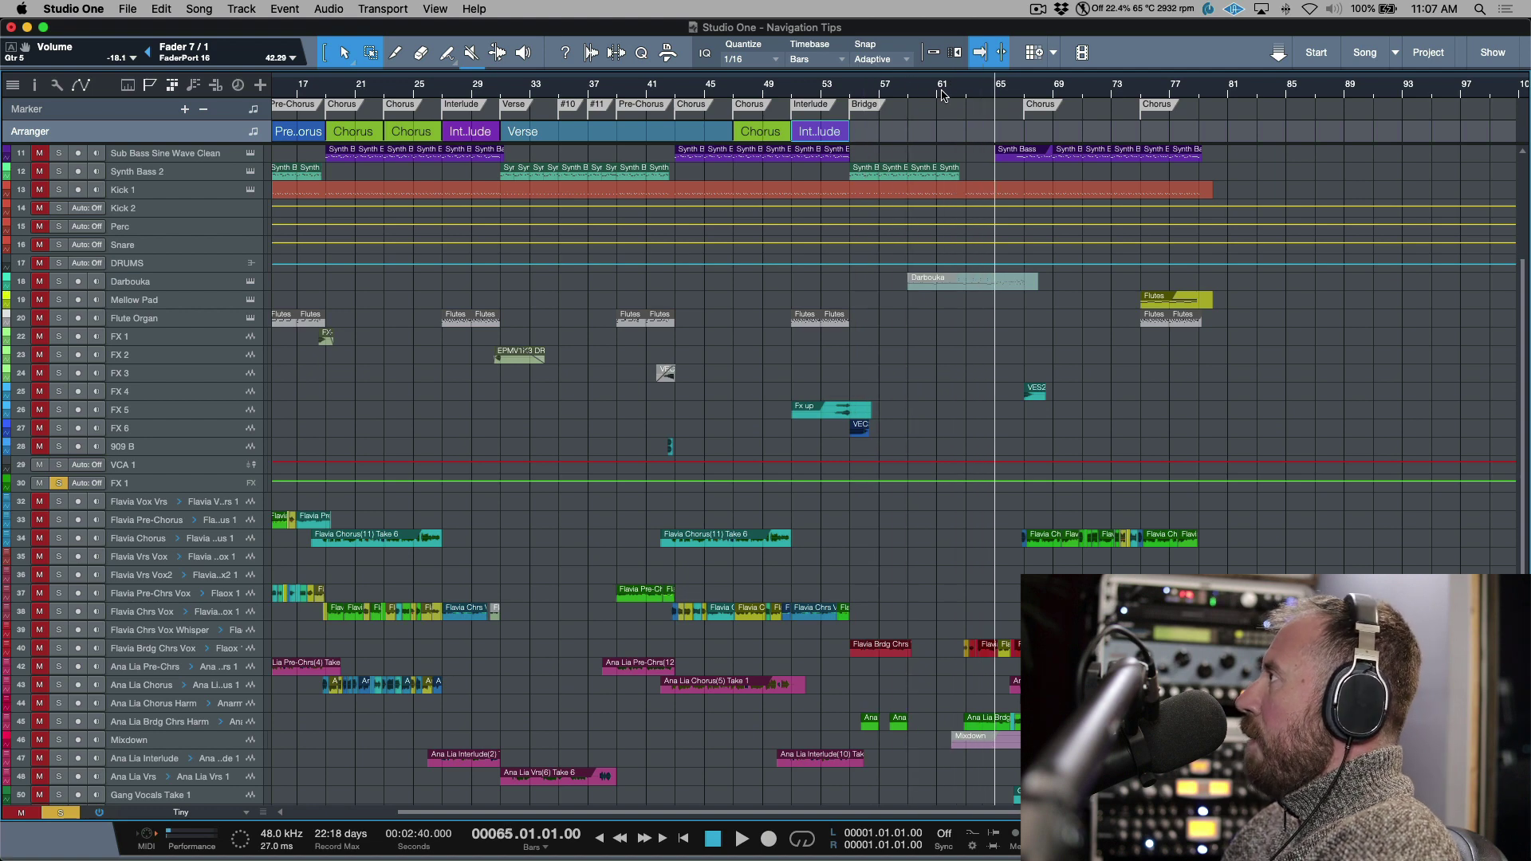
key("KP_Subtract")
key("KP_Subtract")
key("KP_Subtract")
key("KP_Subtract")
key("KP_Subtract")
key("KP_Subtract")
key("KP_Subtract")
key("KP_Subtract")
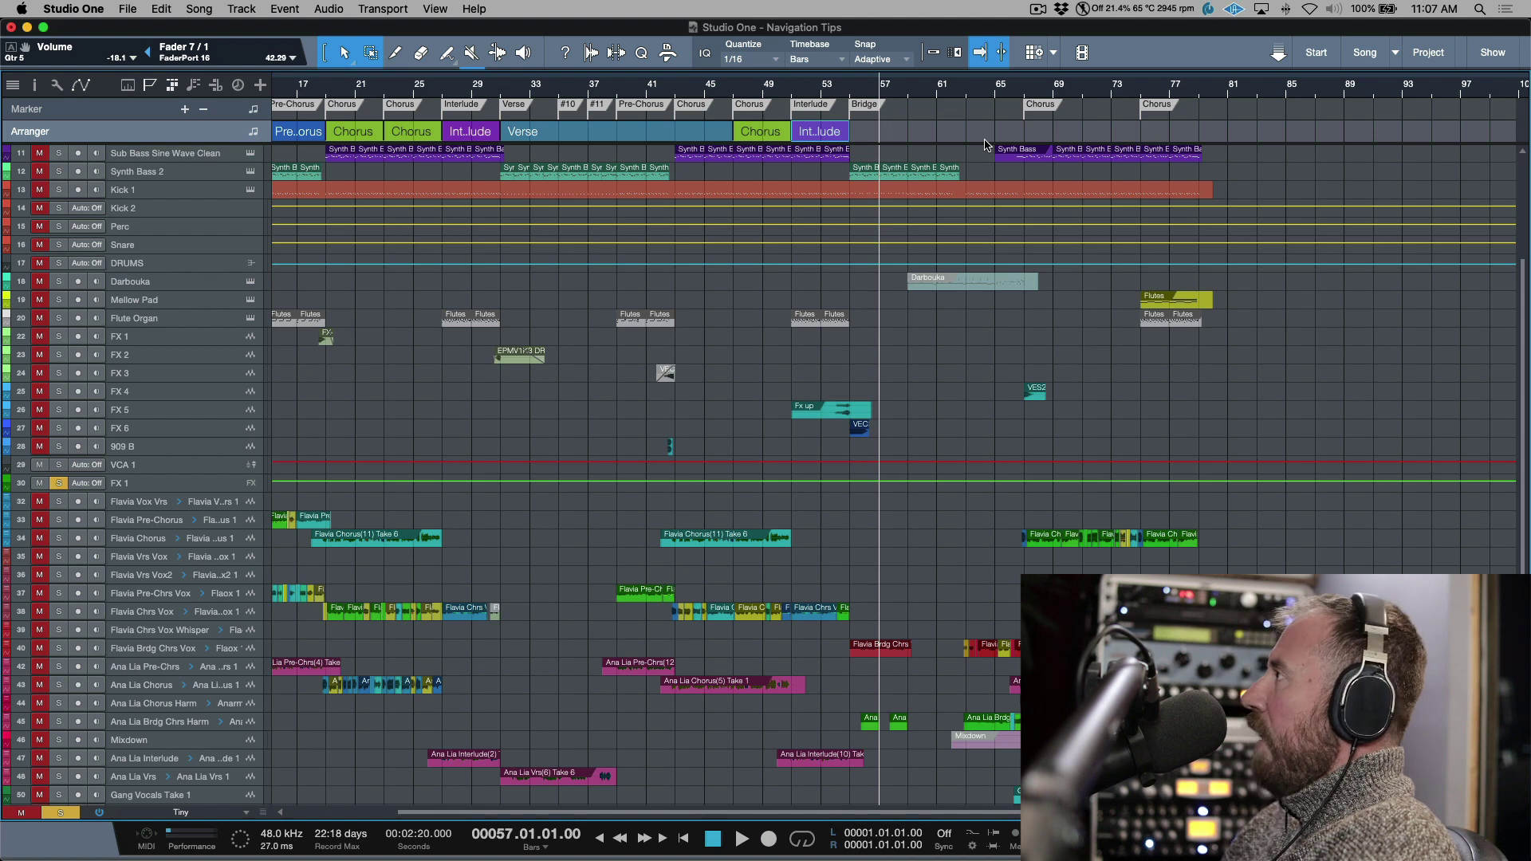
key("KP_Add")
key("KP_Add")
key("KP_Add")
key("KP_Add")
key("KP_Add")
key("KP_Add")
key("KP_Add")
key("KP_Add")
key("KP_Subtract")
key("KP_Subtract")
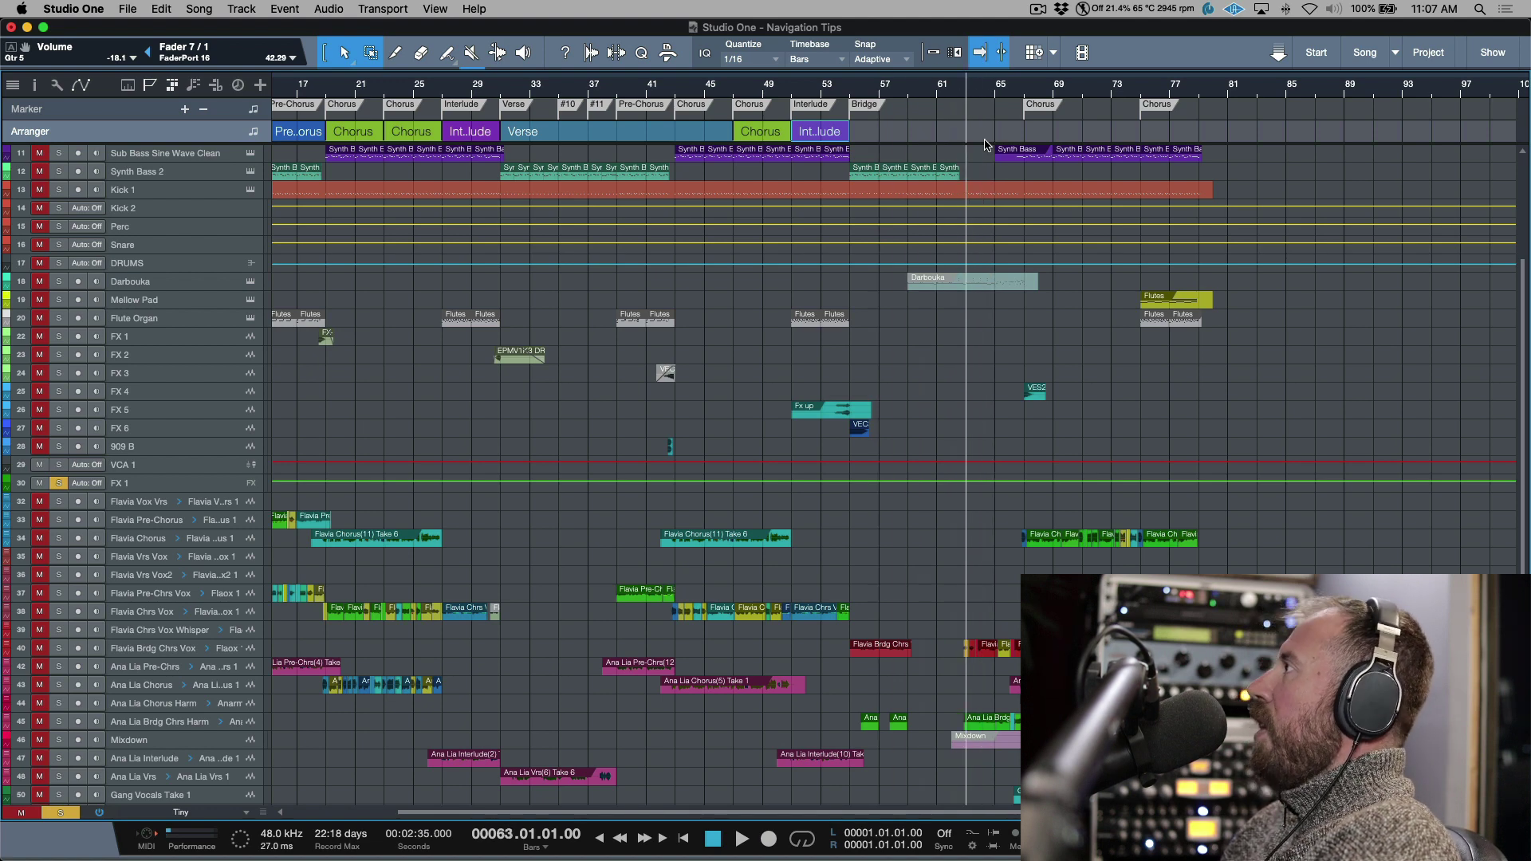
key("KP_Subtract")
key("KP_Subtract")
key("KP_Subtract")
key("KP_Subtract")
key("KP_Subtract")
key("KP_Subtract")
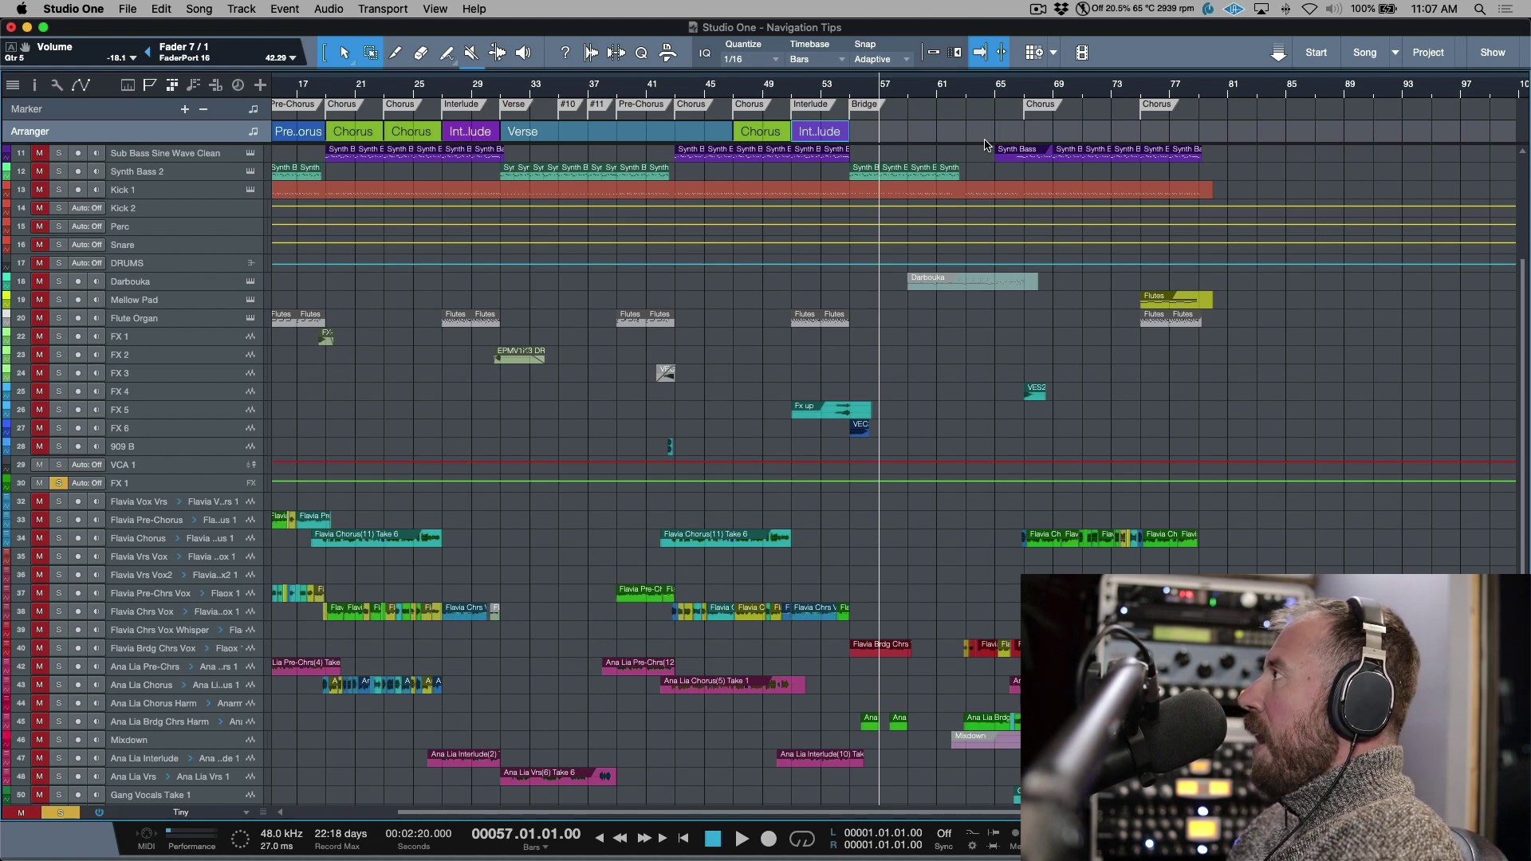
- Jump forward four bars to bar 65 and show the Audio Editing macro toolbar's options
key("KP_Add")
key("KP_Add")
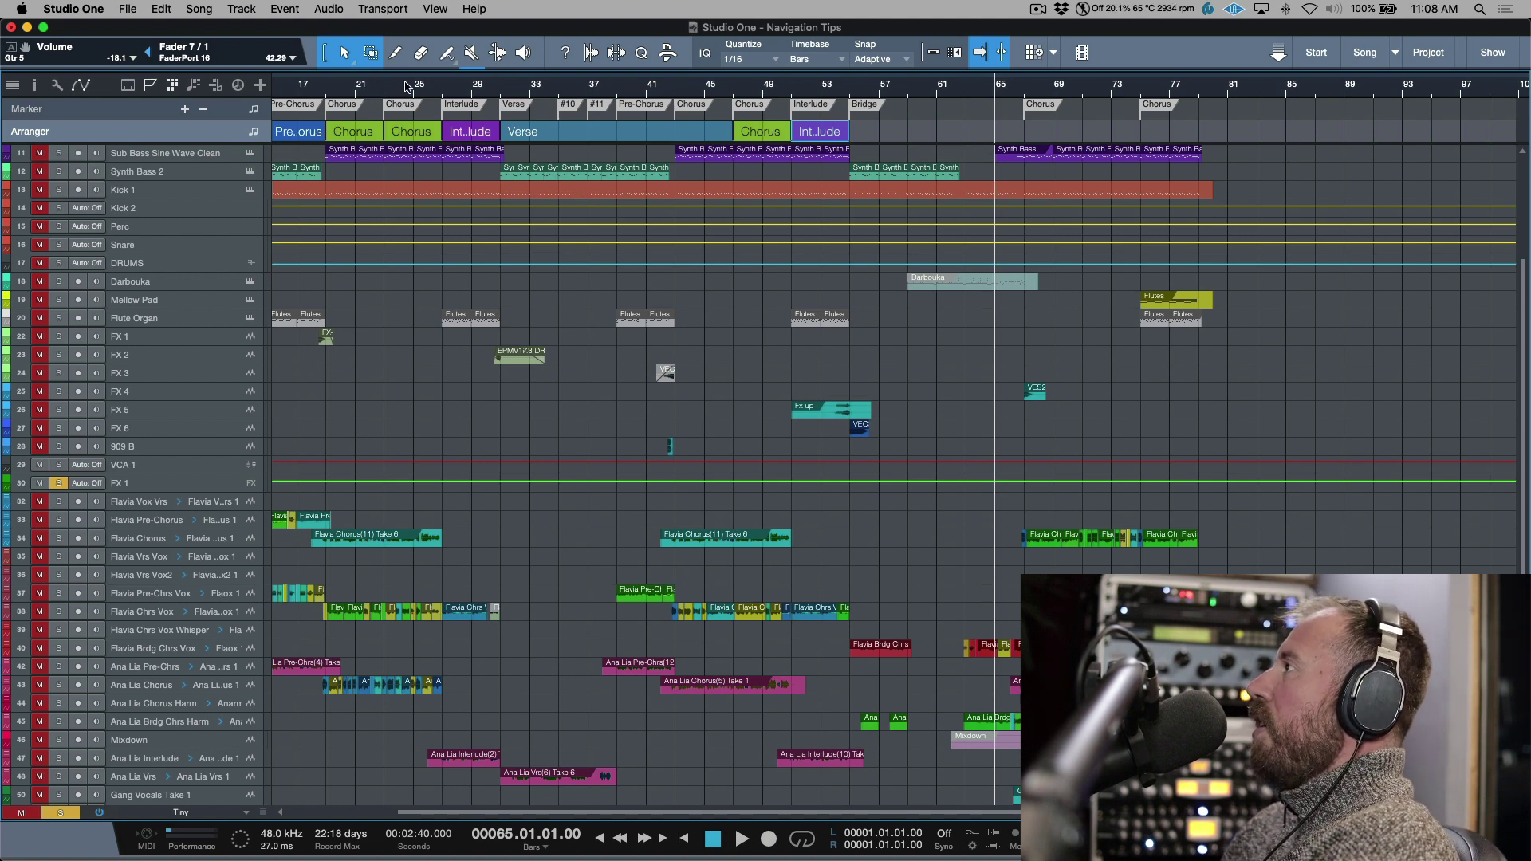
left_click(662, 59)
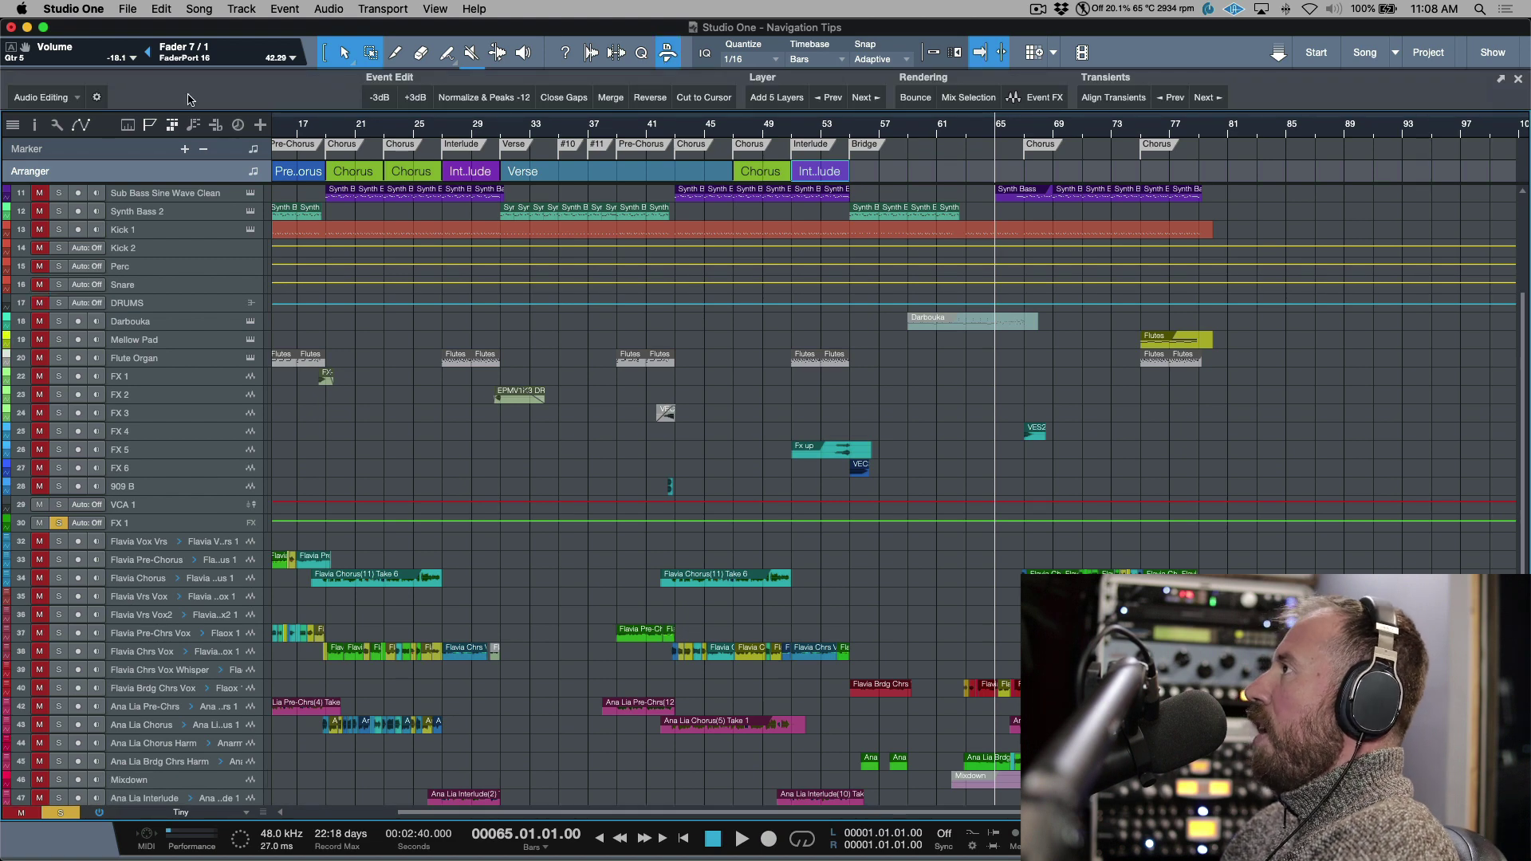
left_click(97, 98)
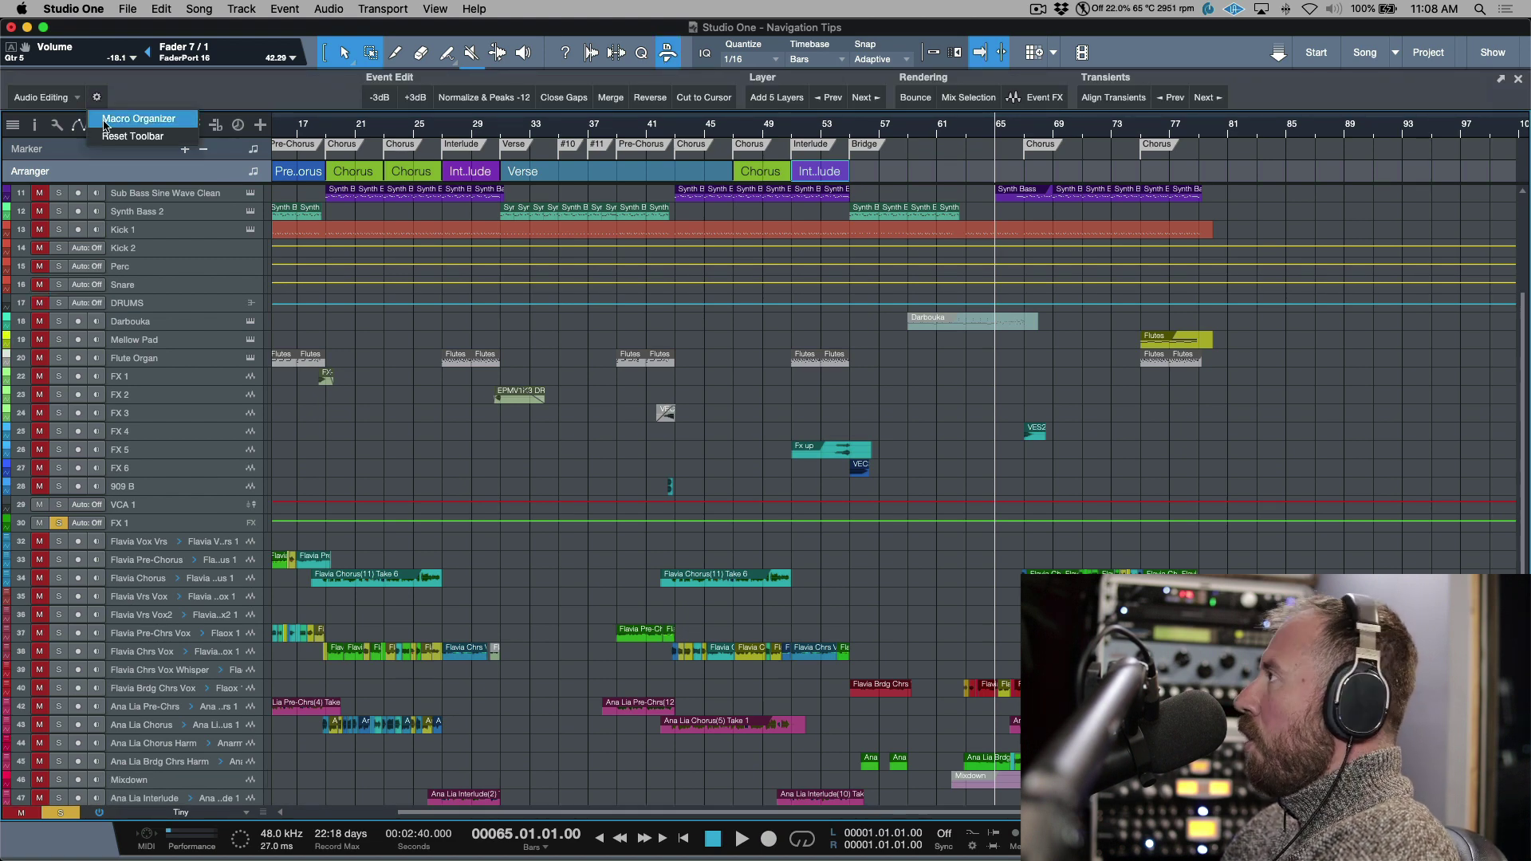
- Browse the saved macros in the Macro Organizer, then rewind four bars toward bar 57
left_click(108, 120)
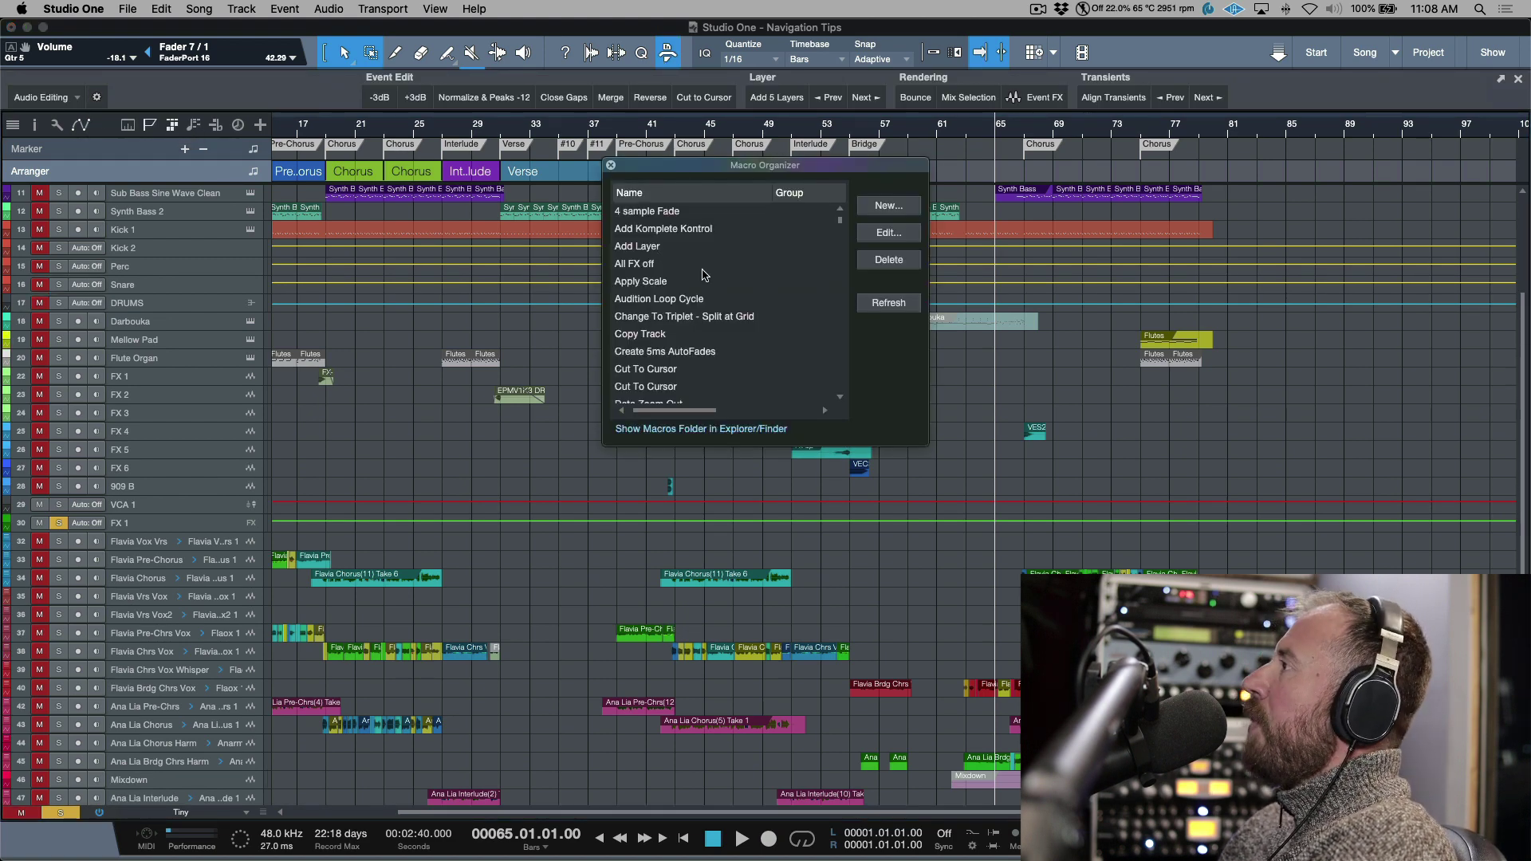
scroll(713, 277, "down", 3)
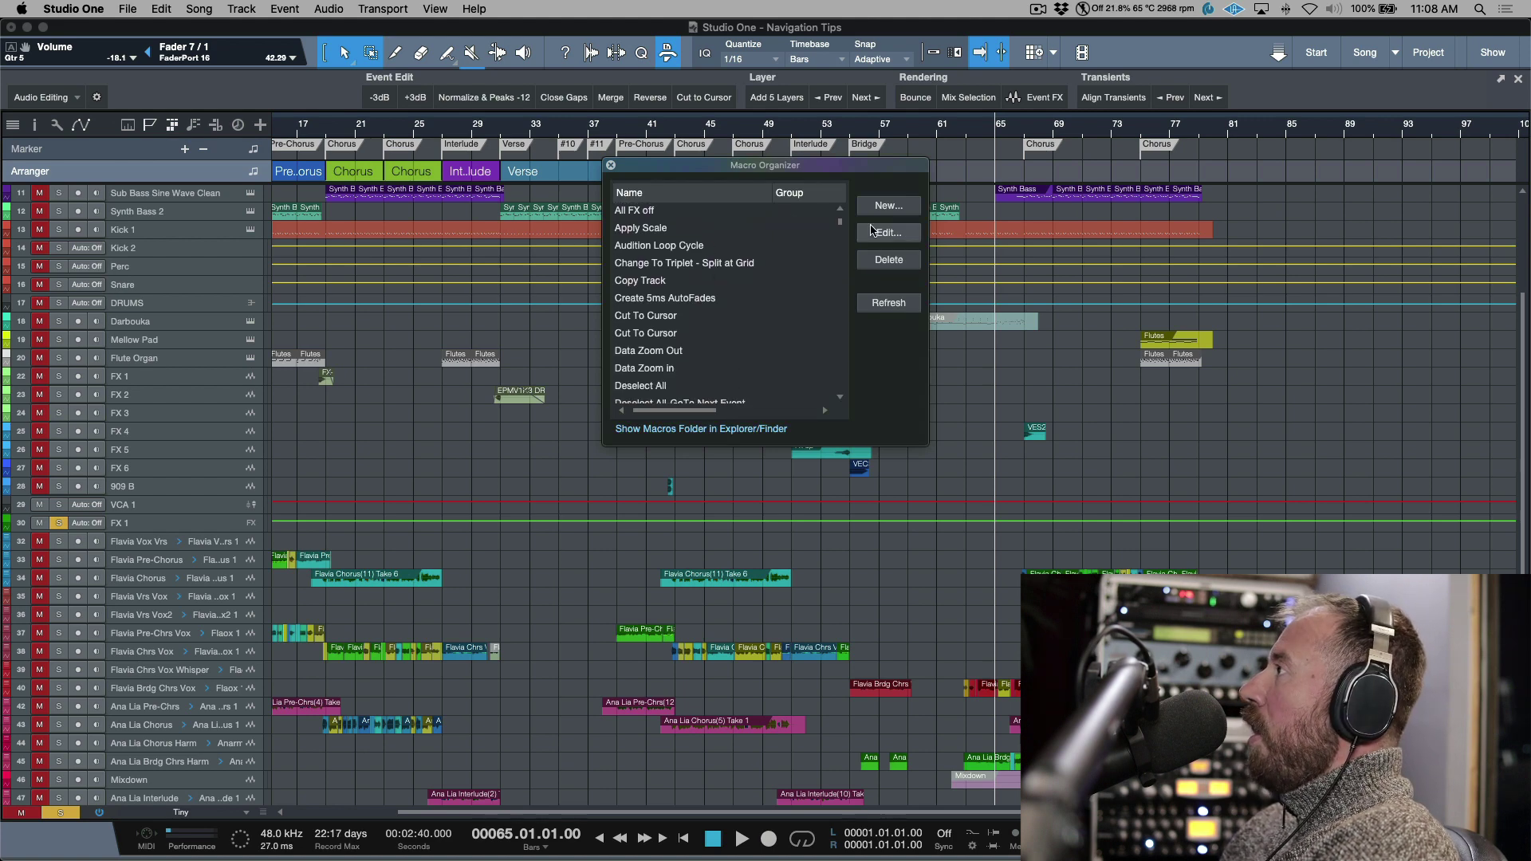
left_click(611, 165)
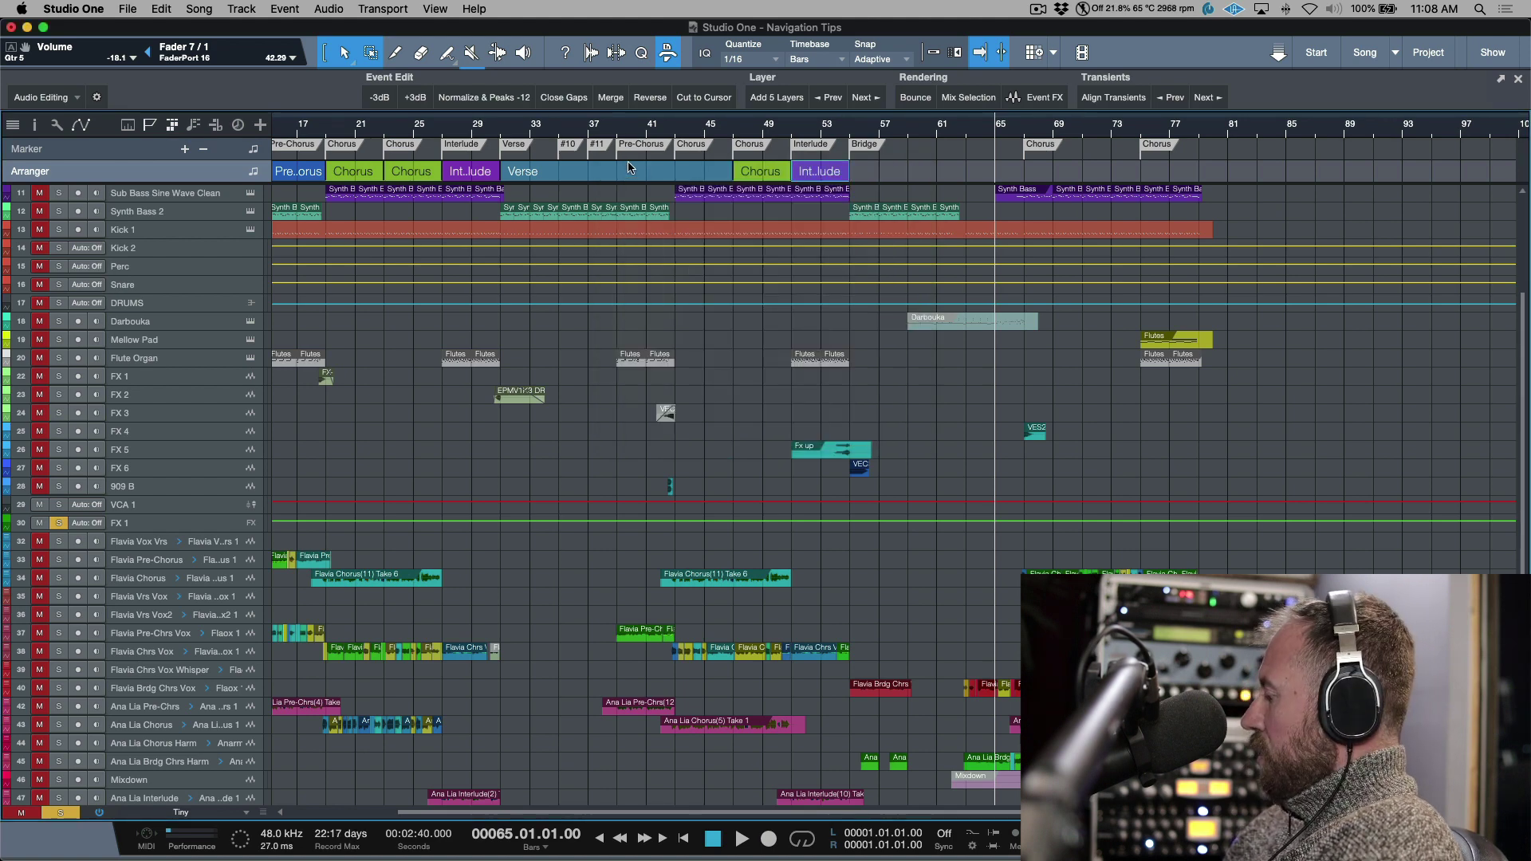
key("KP_Subtract")
key("KP_Subtract")
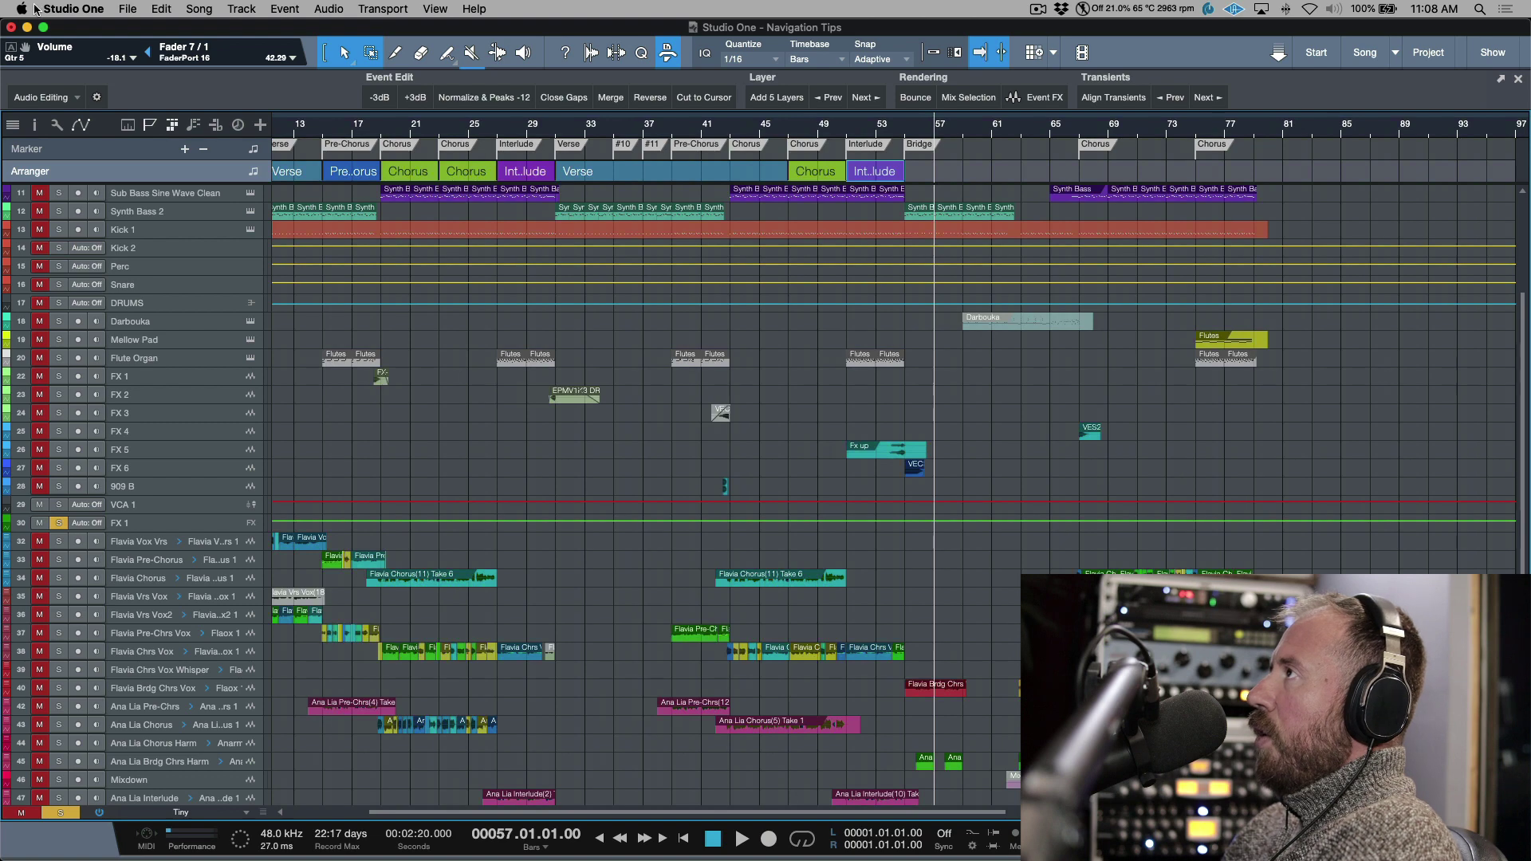
- Assign Ctrl+Shift+Num Plus as a new Rewind Bar shortcut in the keyboard preferences
left_click(64, 11)
left_click(83, 69)
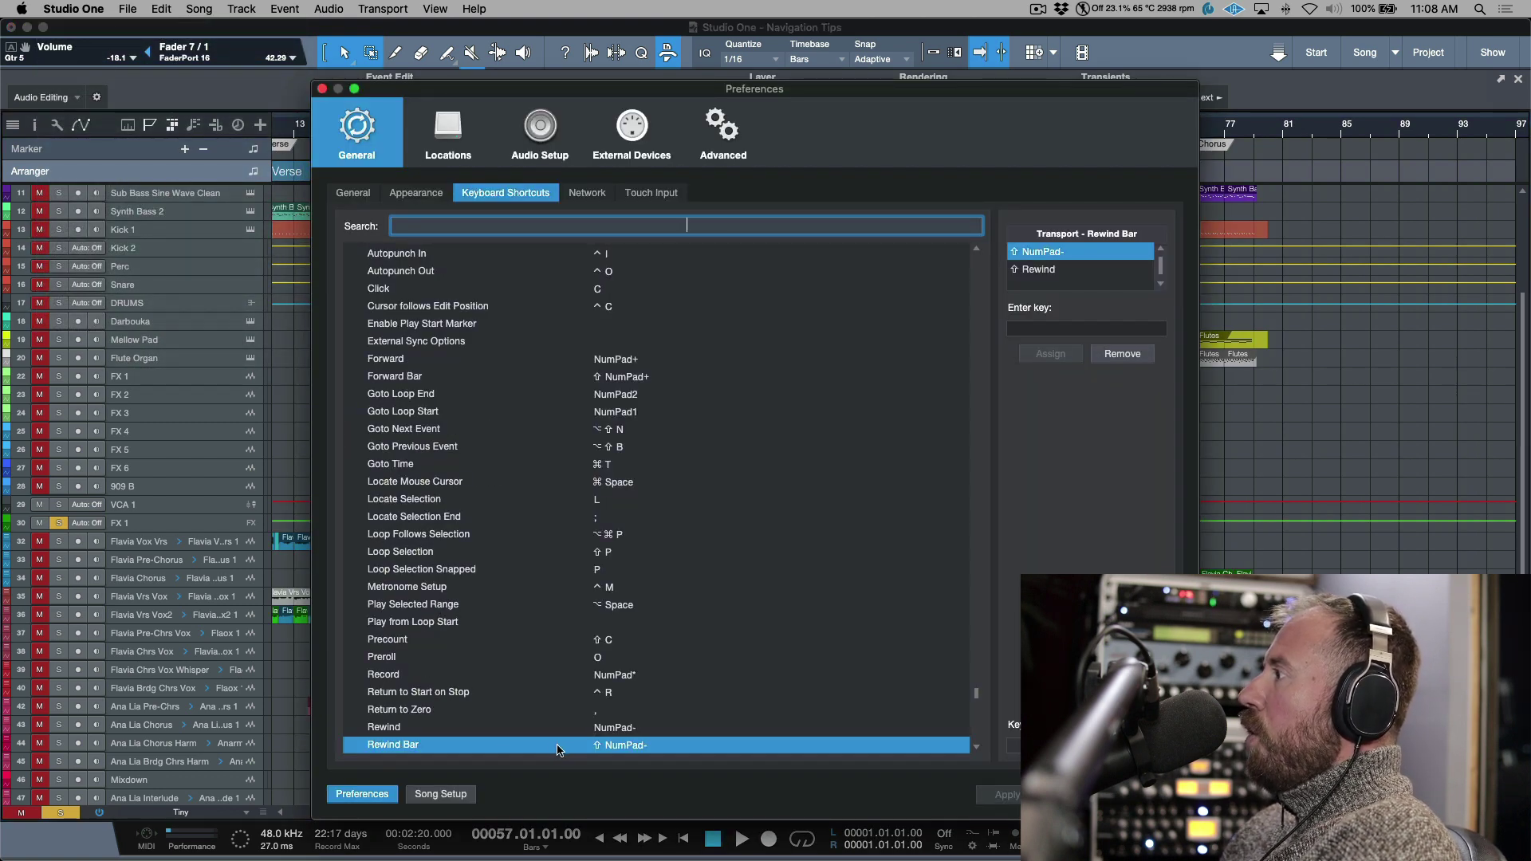
scroll(533, 738, "down", 5)
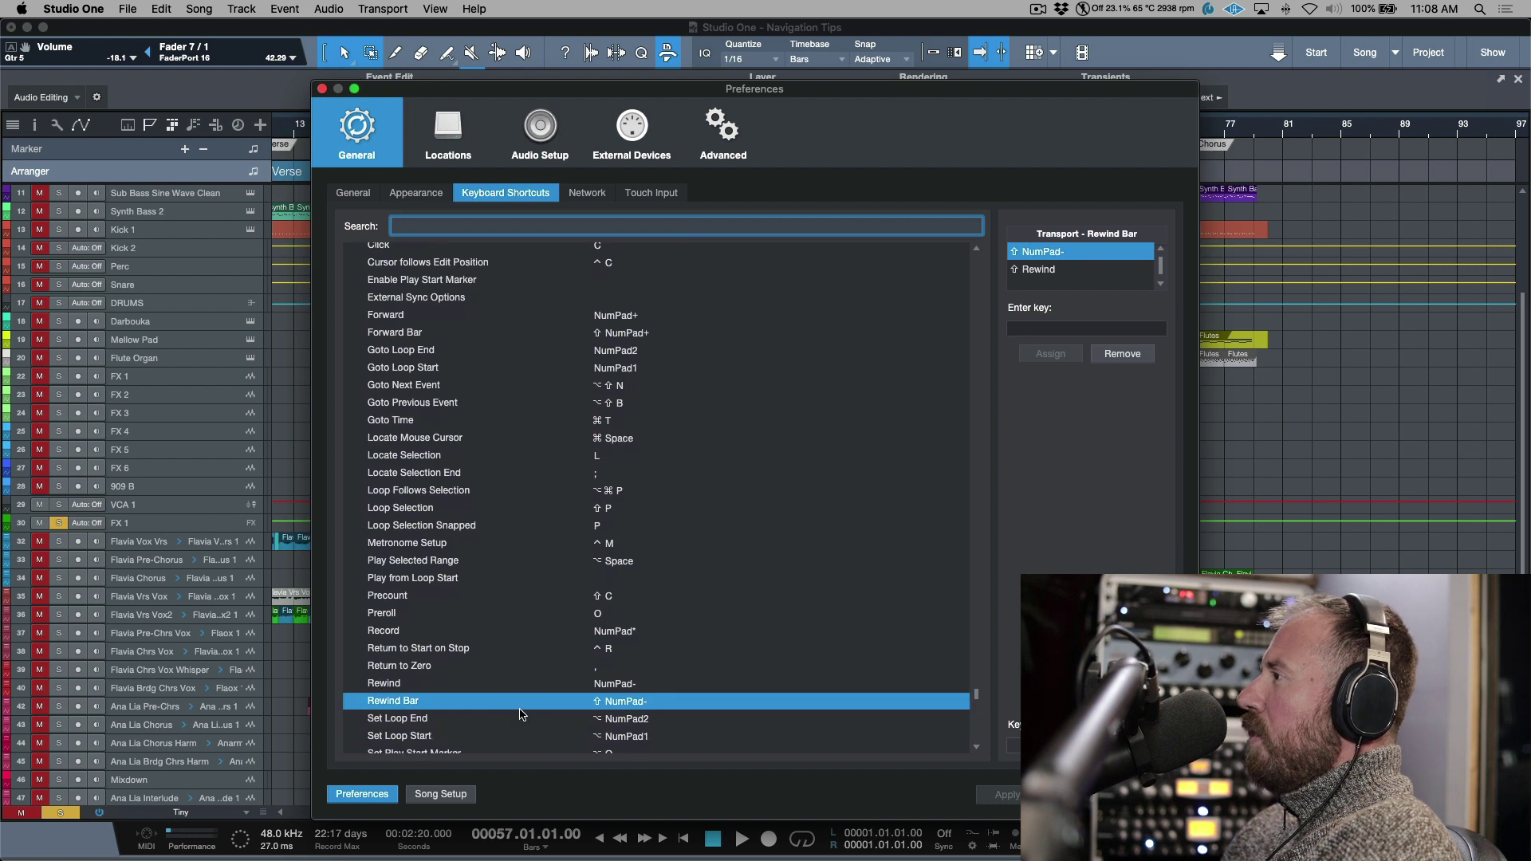
left_click(1074, 328)
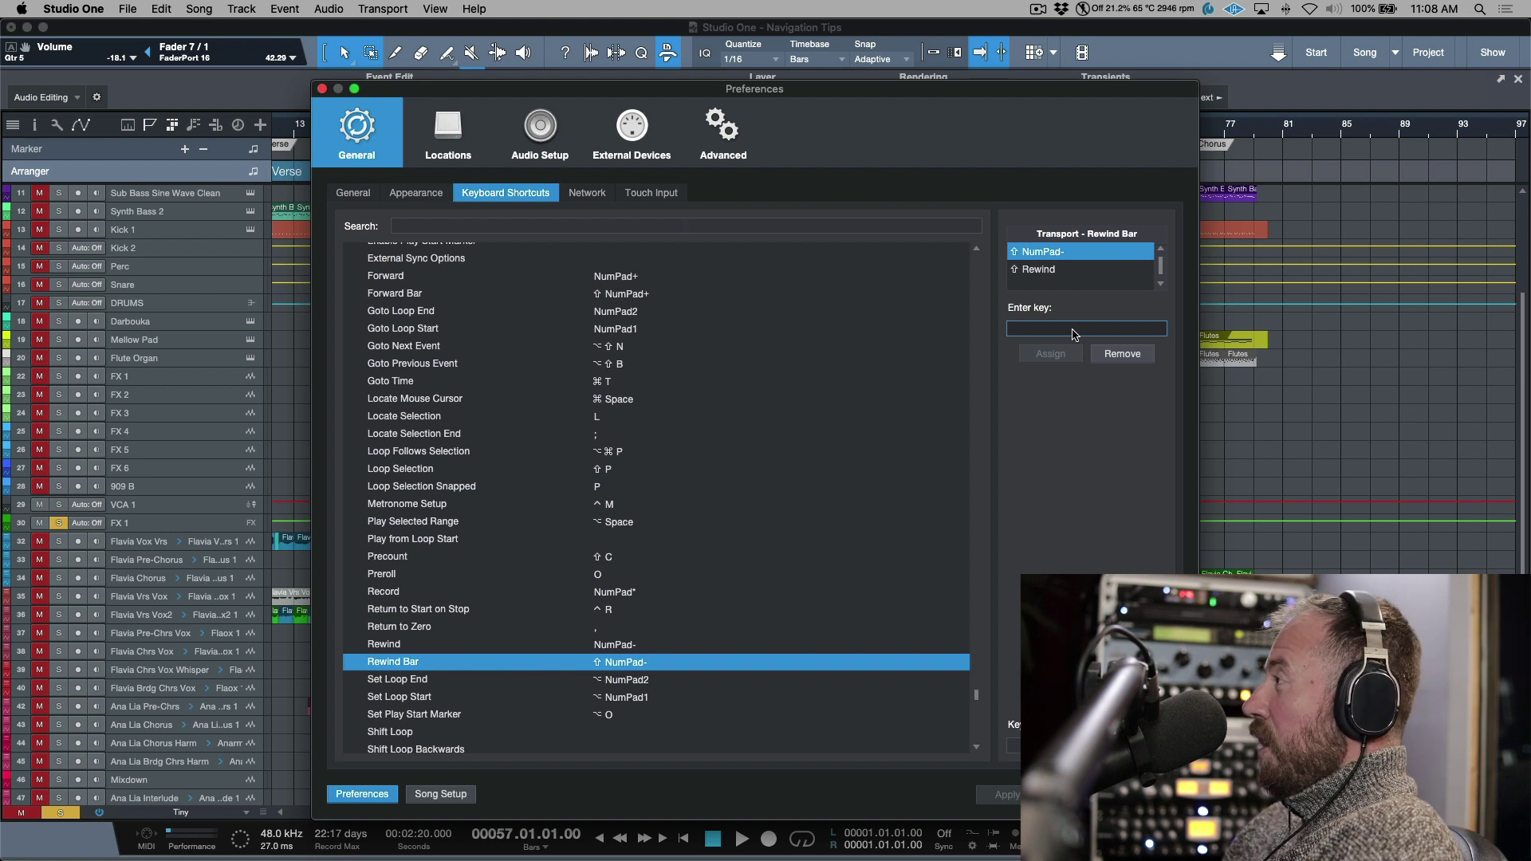
key("ctrl+shift+KP_Add")
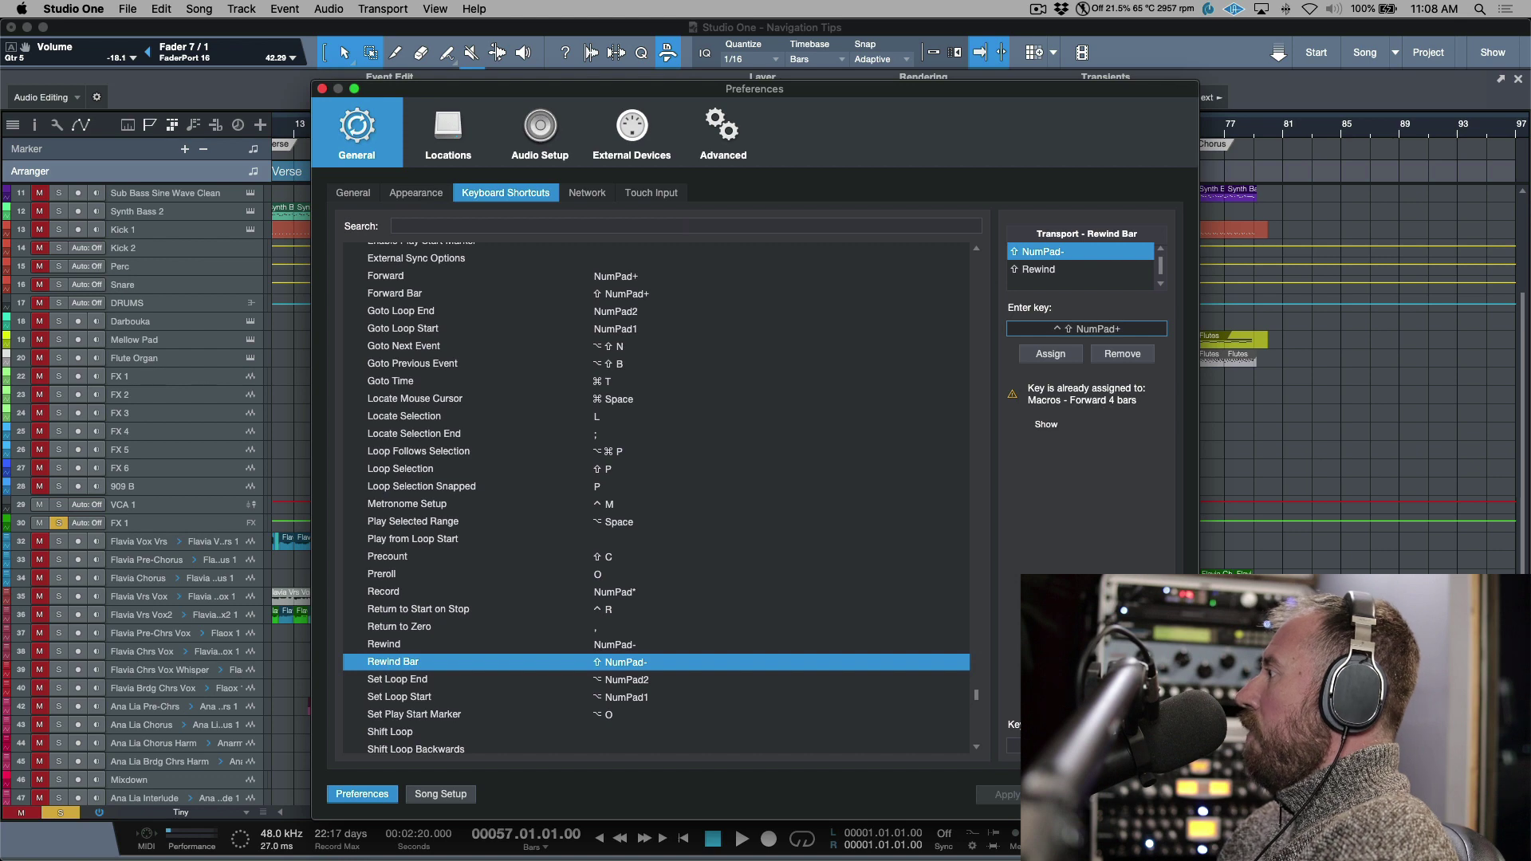
left_click(1080, 795)
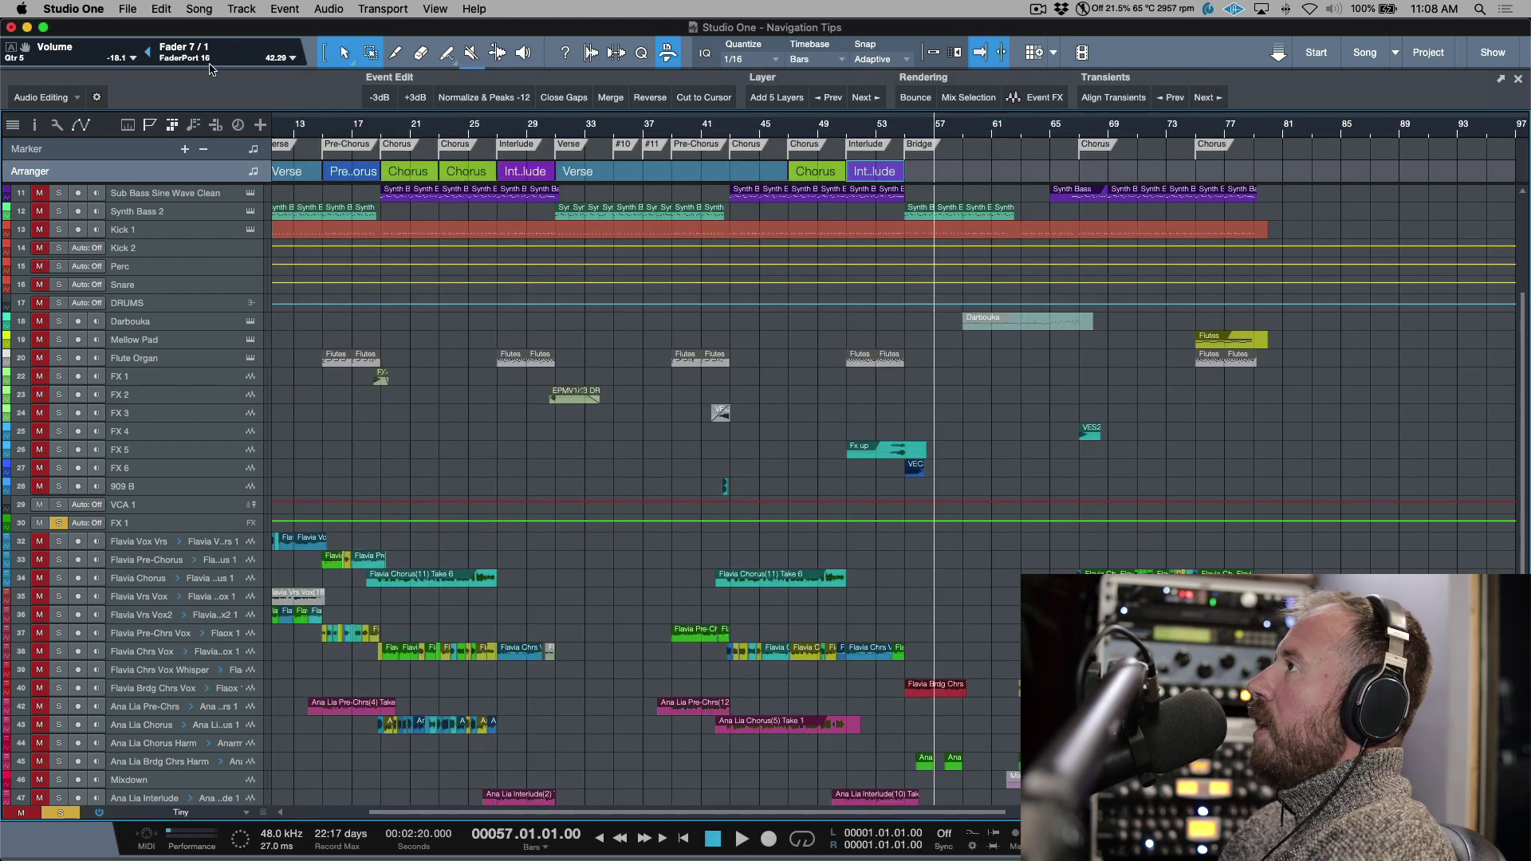
- Browse the macro list from the Audio Editing gear's Macro Organizer, then start a new macro
left_click(98, 98)
left_click(154, 121)
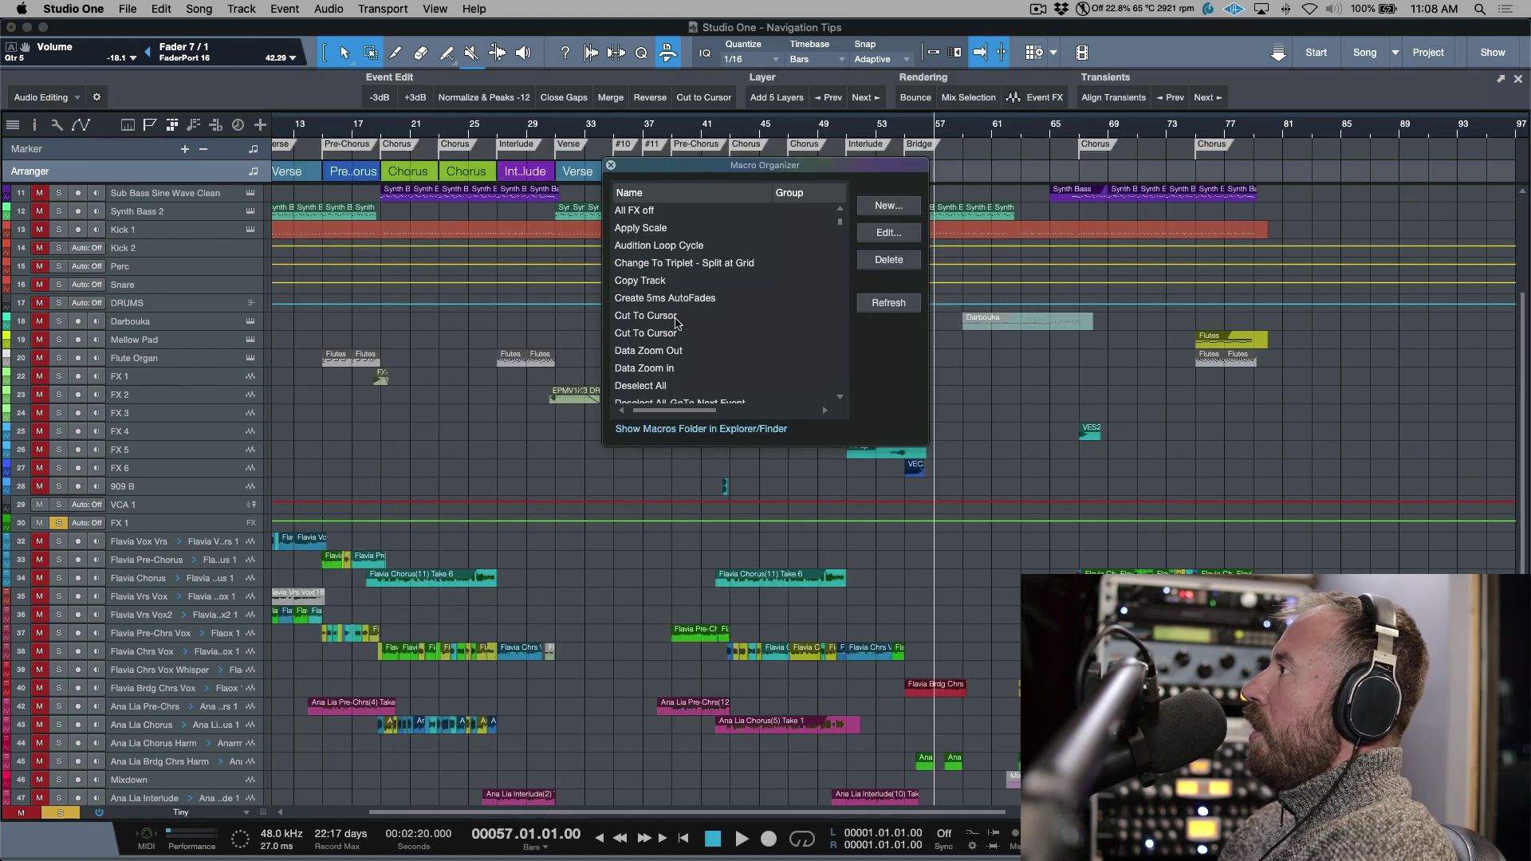
scroll(676, 320, "down", 10)
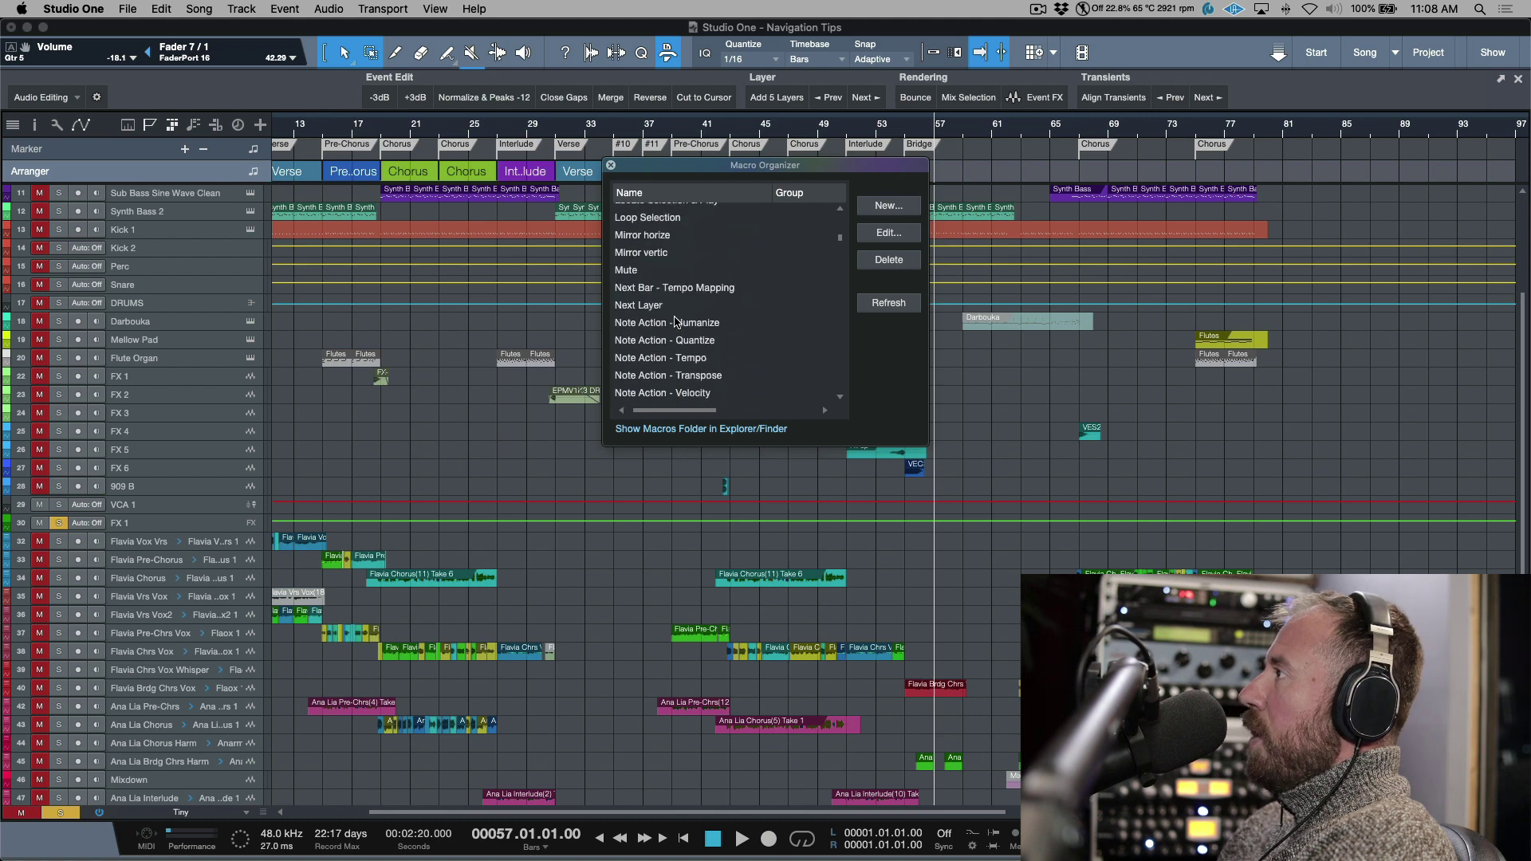
scroll(676, 320, "up", 1)
scroll(675, 320, "down", 10)
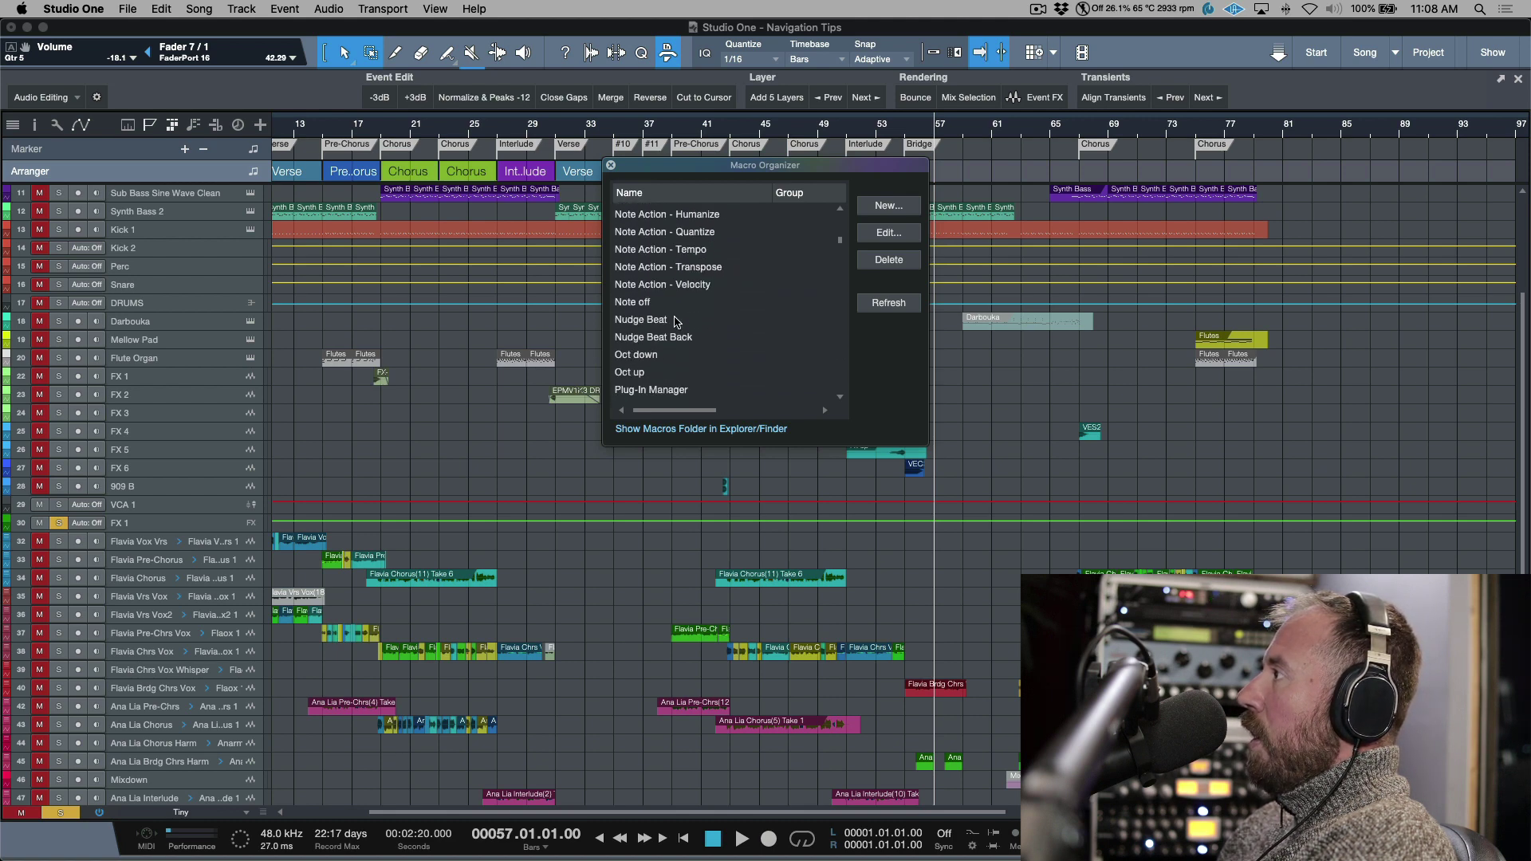
scroll(675, 321, "up", 15)
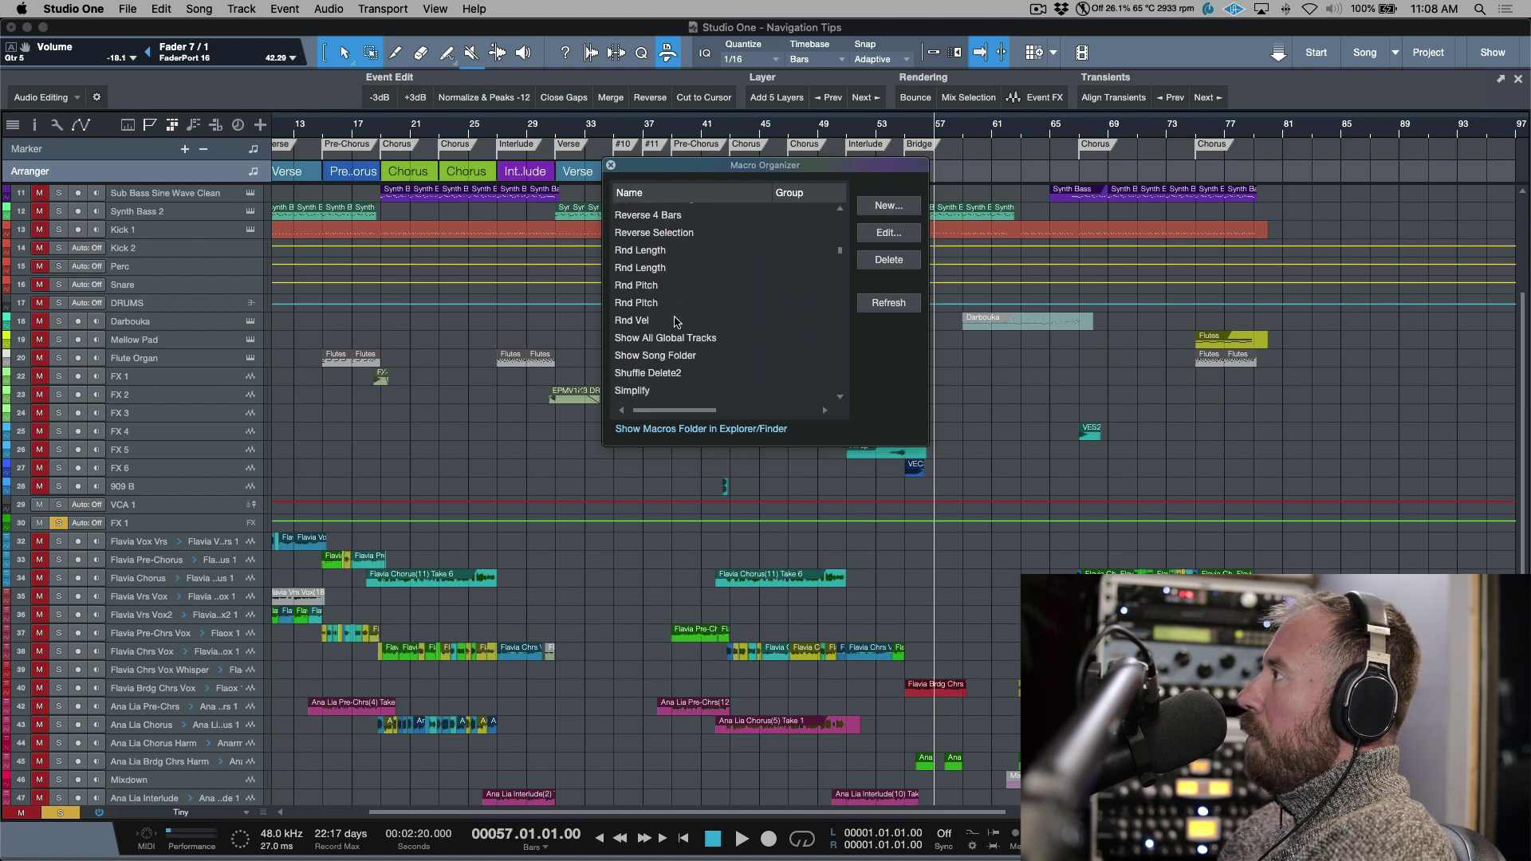
scroll(721, 292, "down", 1)
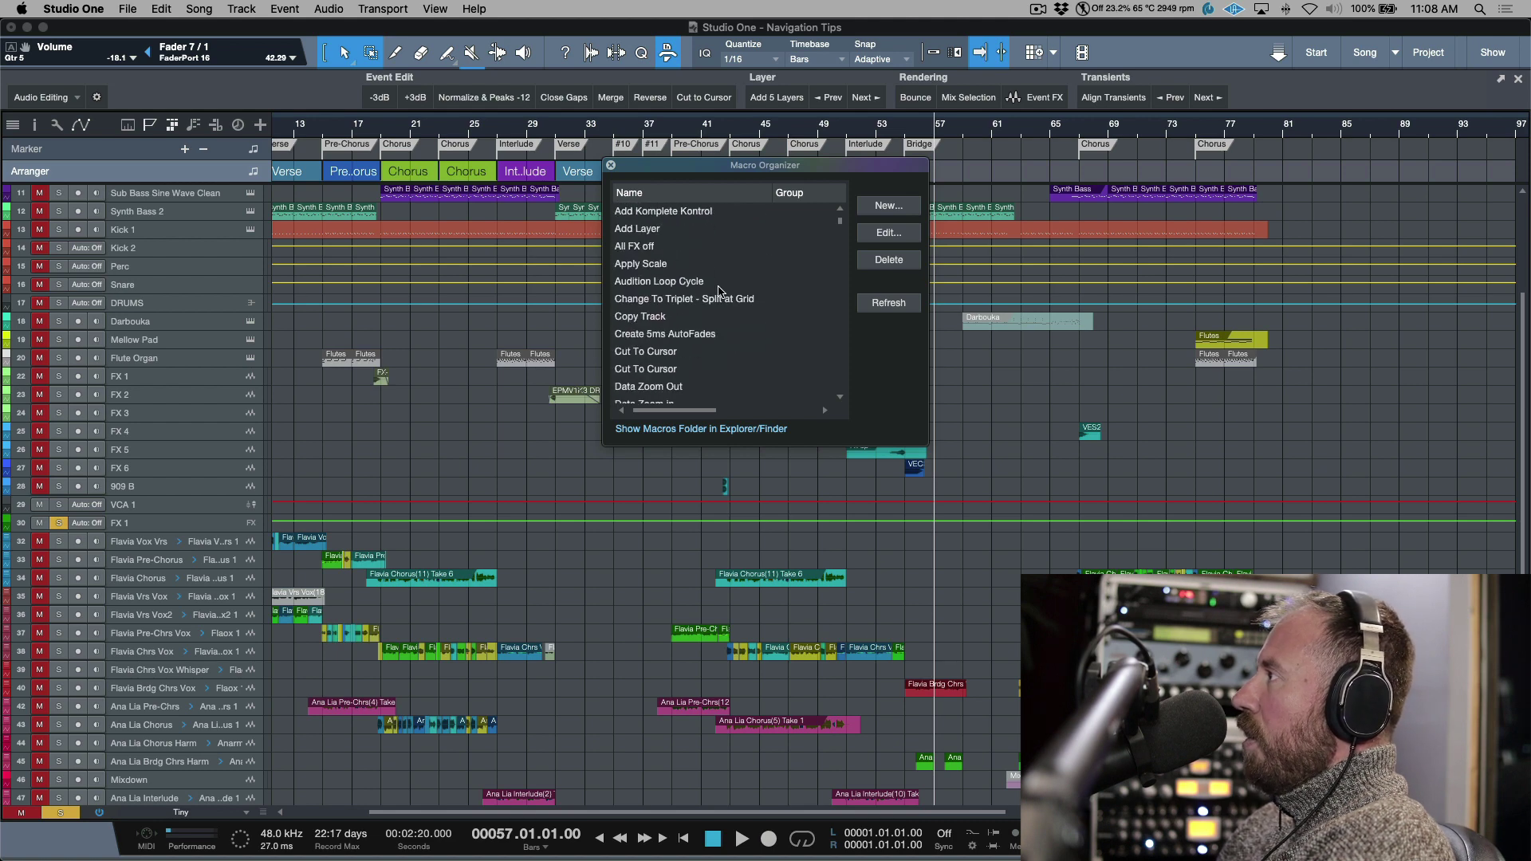
scroll(721, 292, "down", 4)
scroll(720, 292, "up", 4)
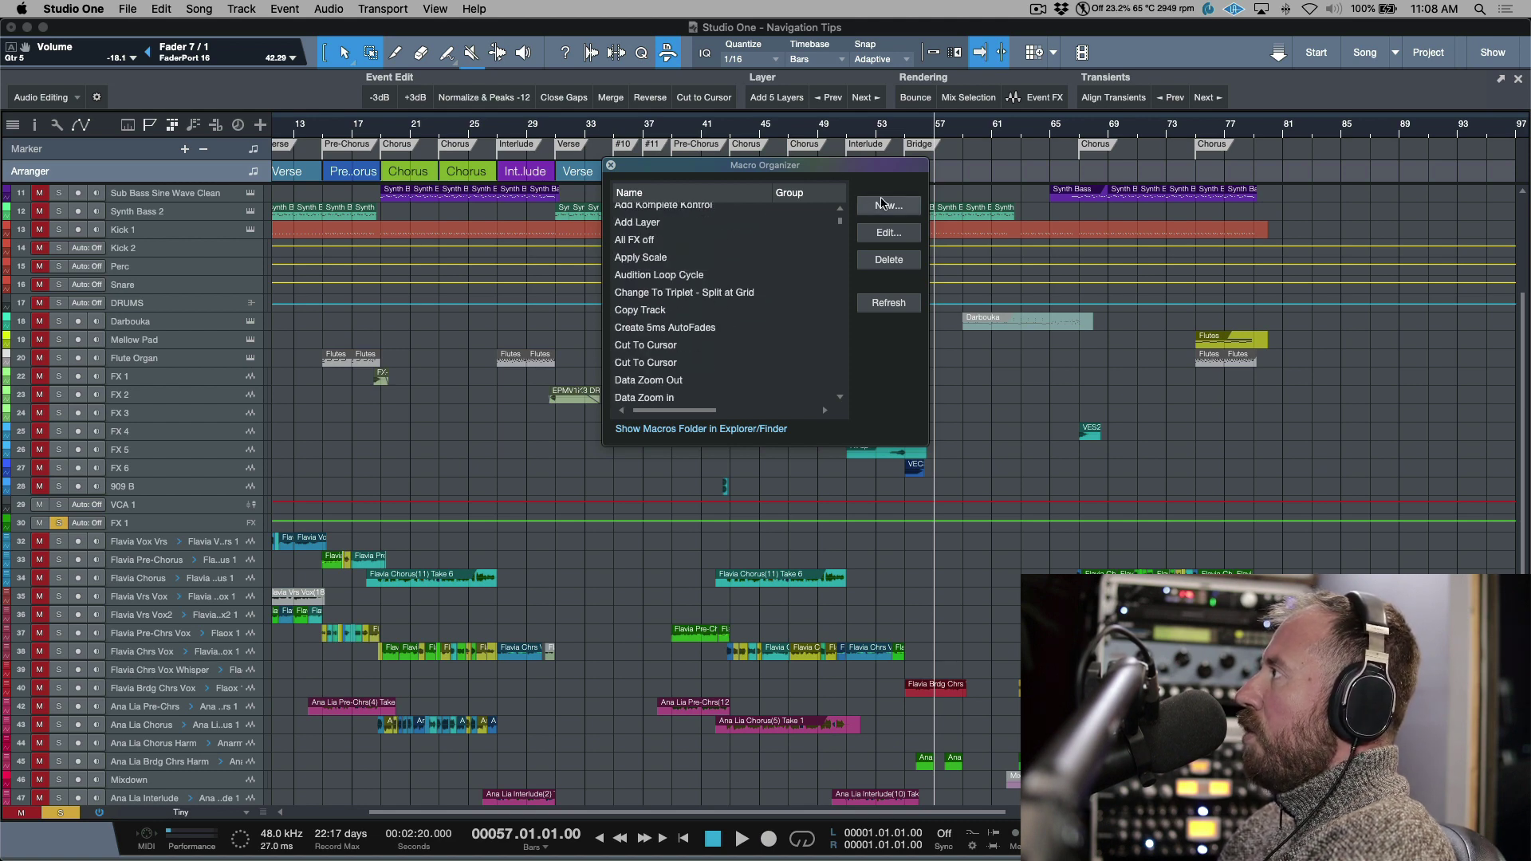
left_click(906, 206)
- Search the command list for 'forwar' and select Transport > Forward Bar
left_click(453, 72)
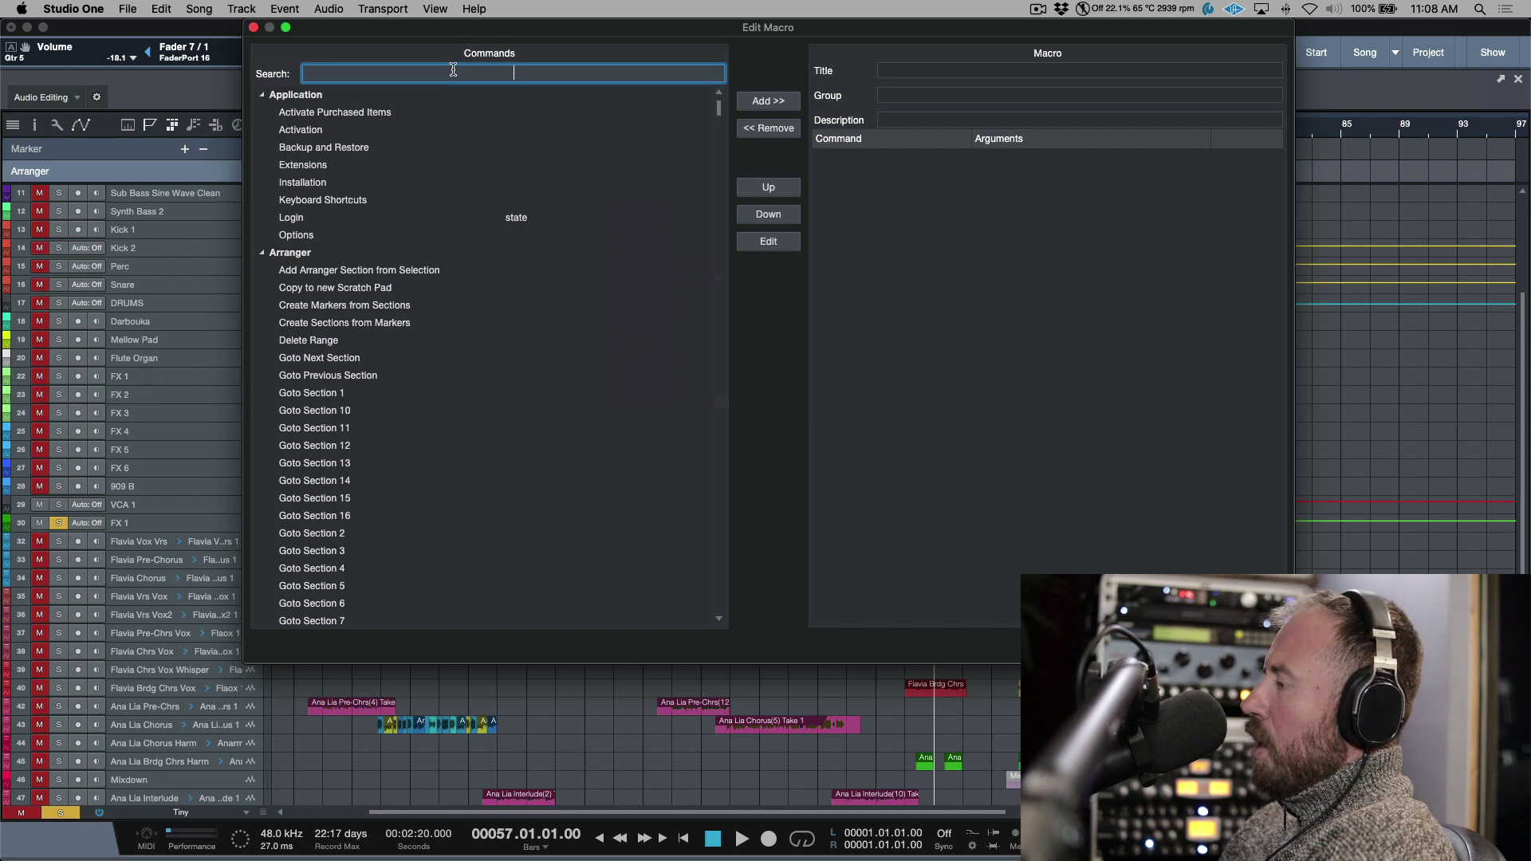
type("forwar")
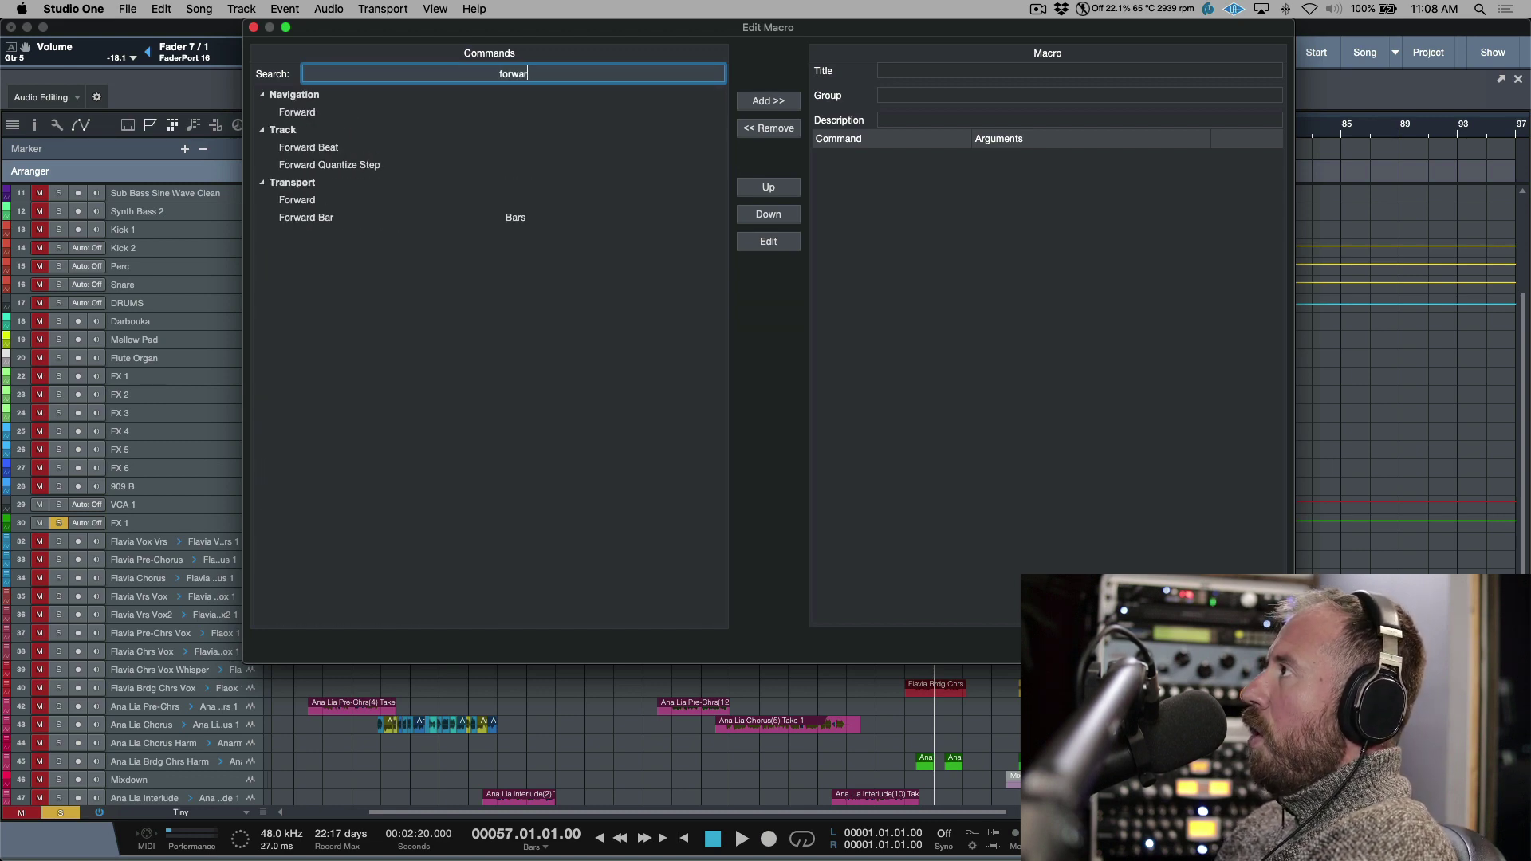
left_click(344, 113)
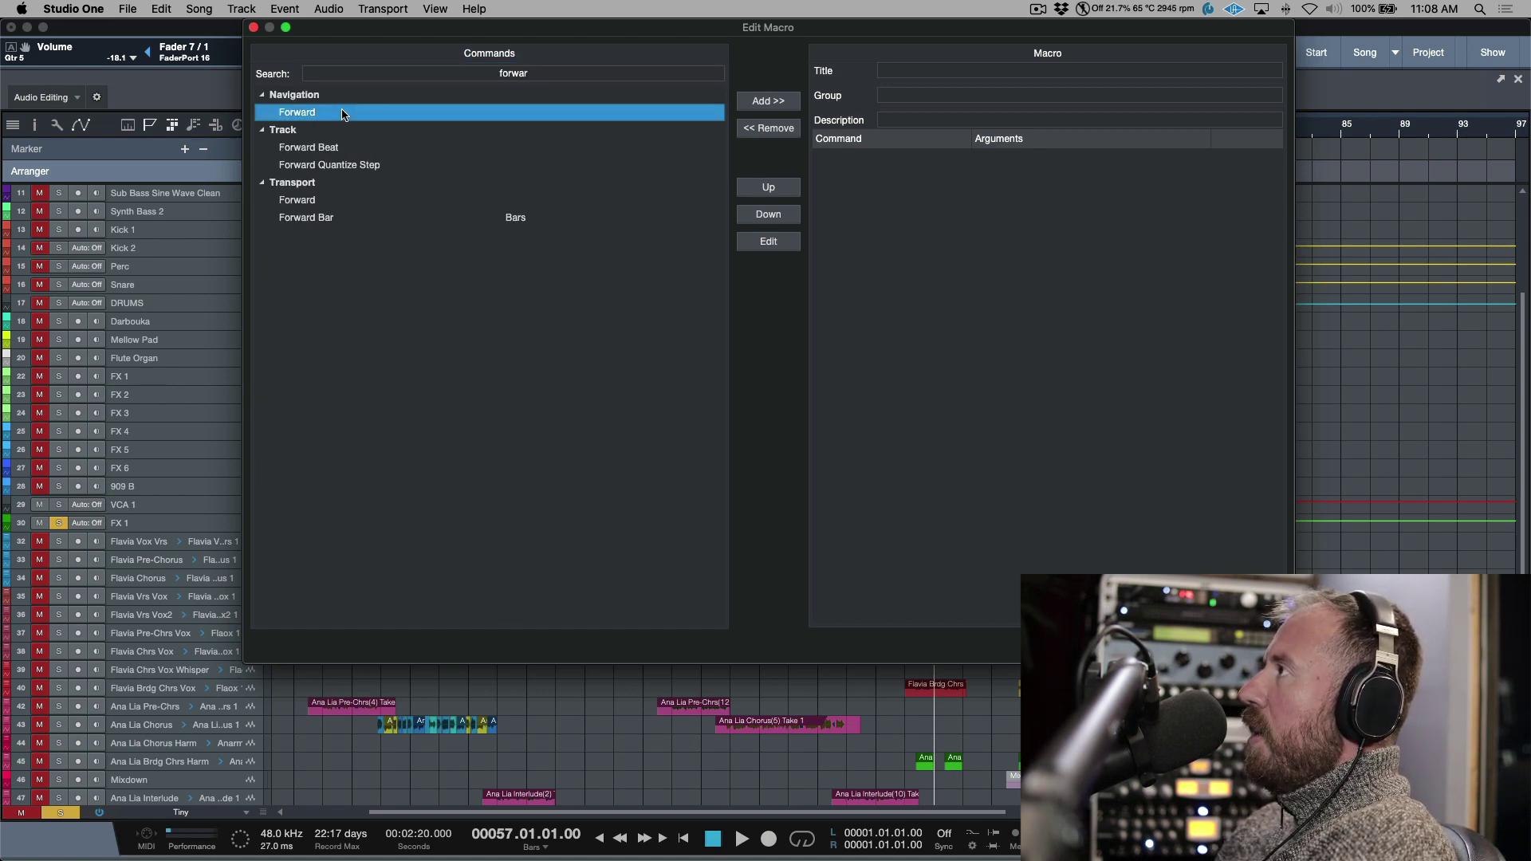
left_click(352, 201)
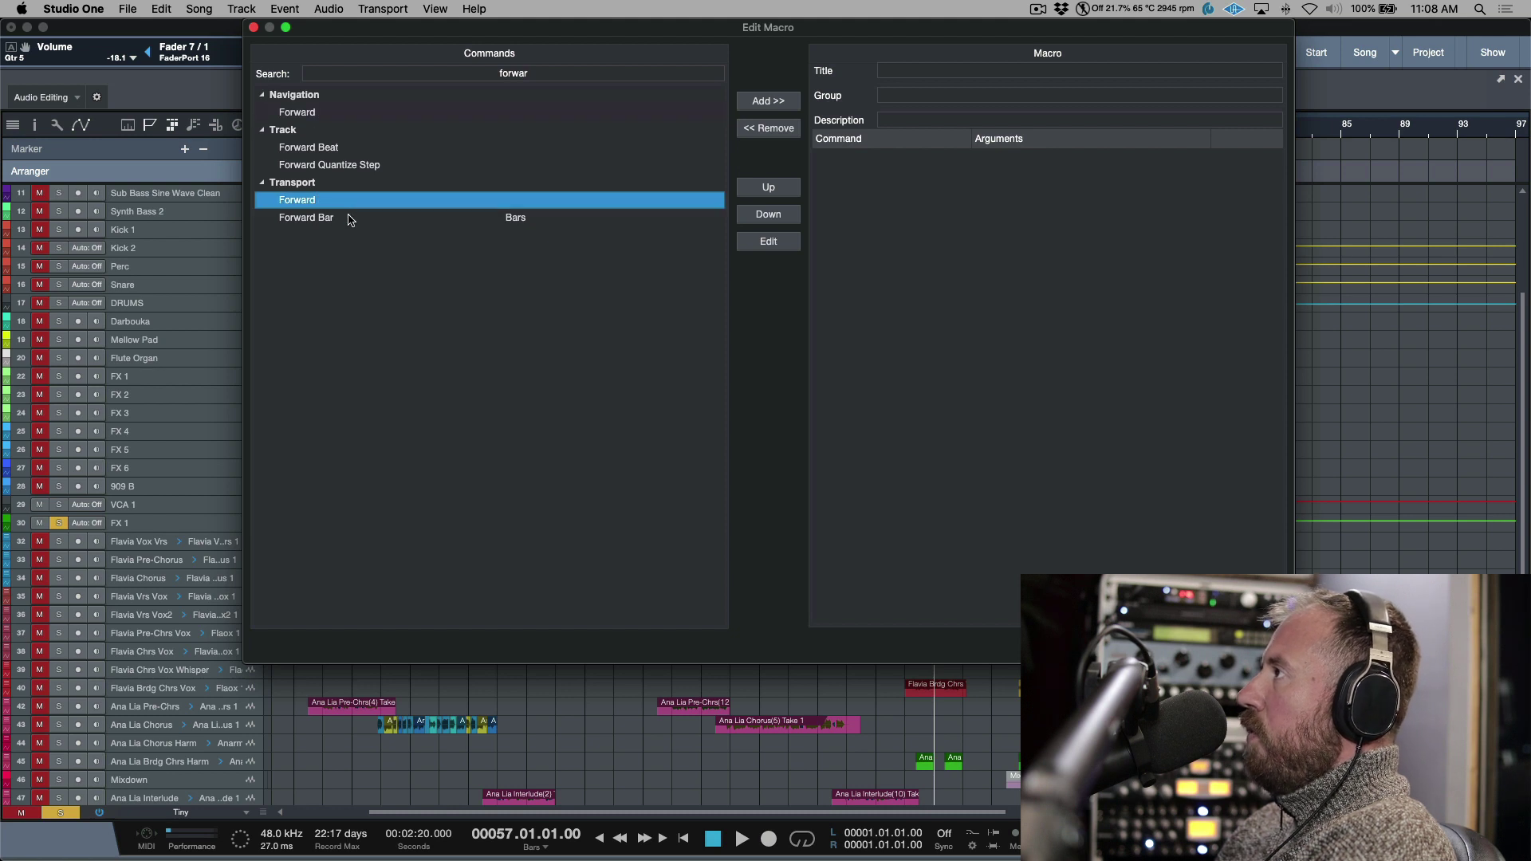
left_click(367, 219)
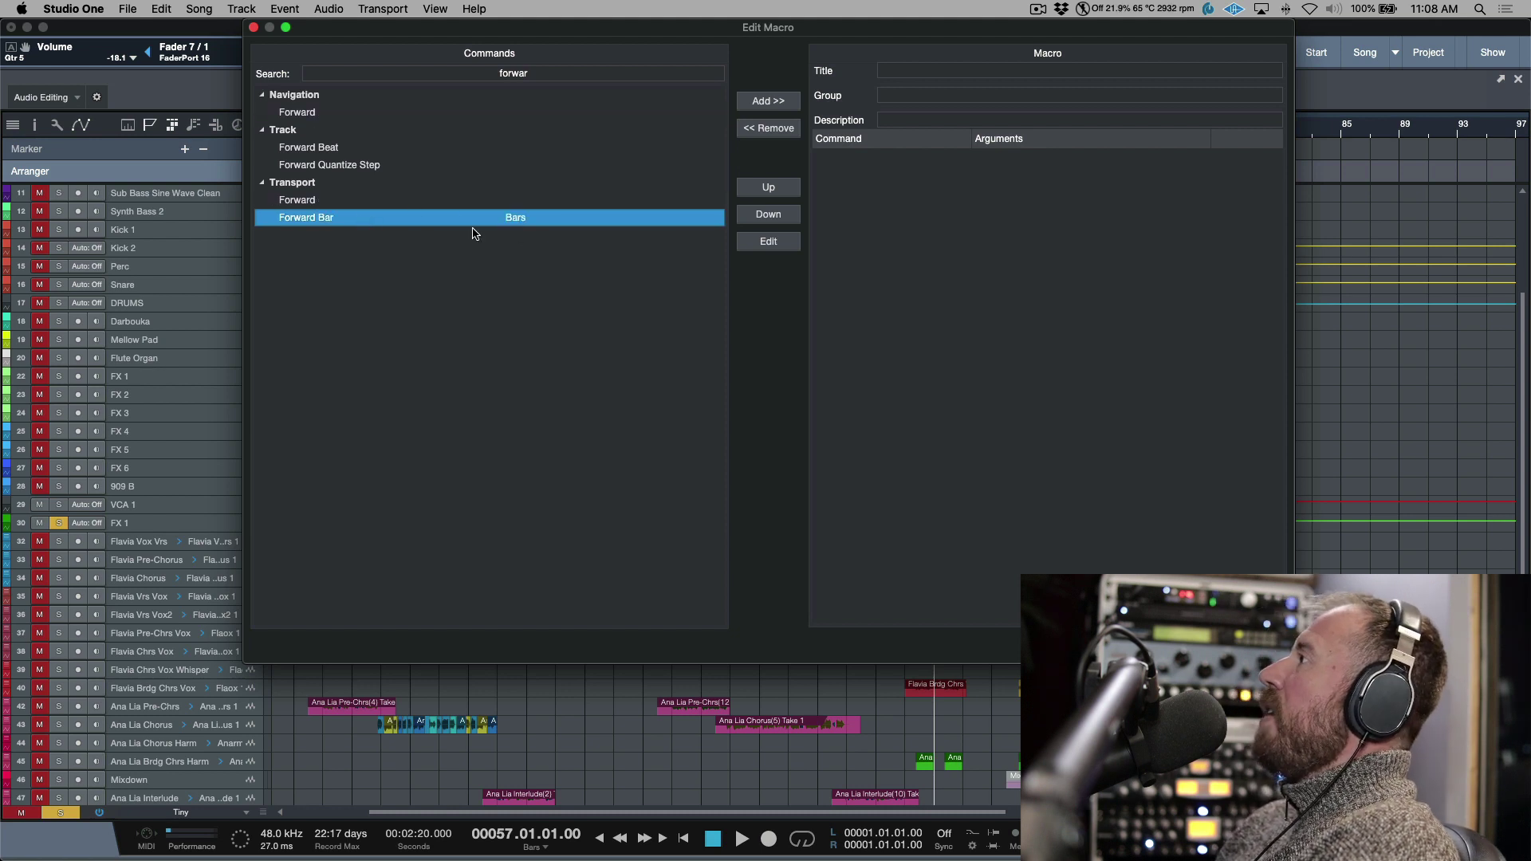
- Add Forward Bar steps to the macro repeatedly, then finish editing the macro
left_click(772, 104)
left_click(772, 104)
left_click(772, 104)
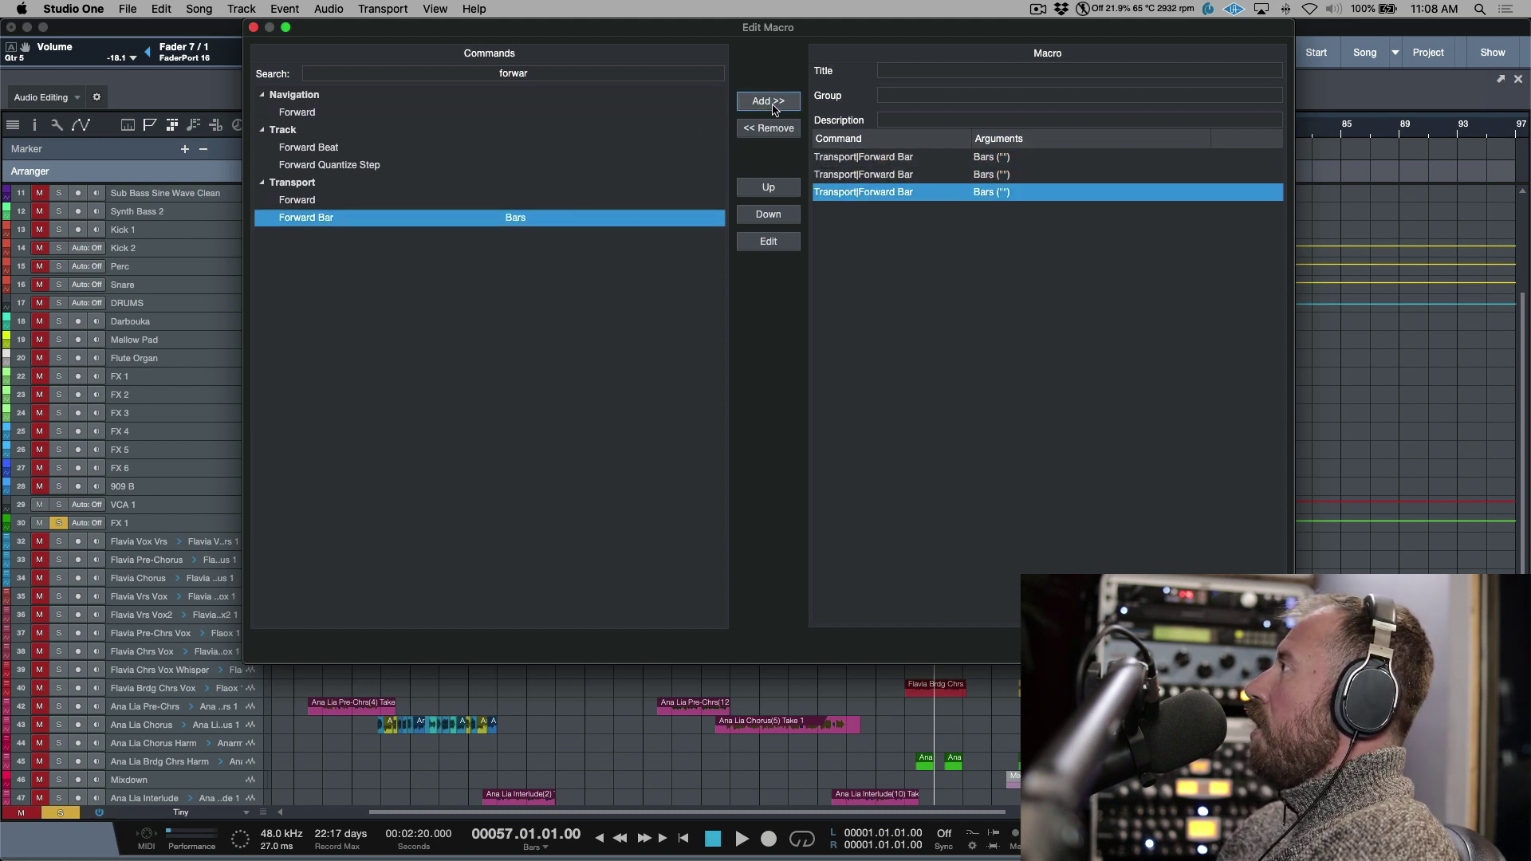
left_click(772, 104)
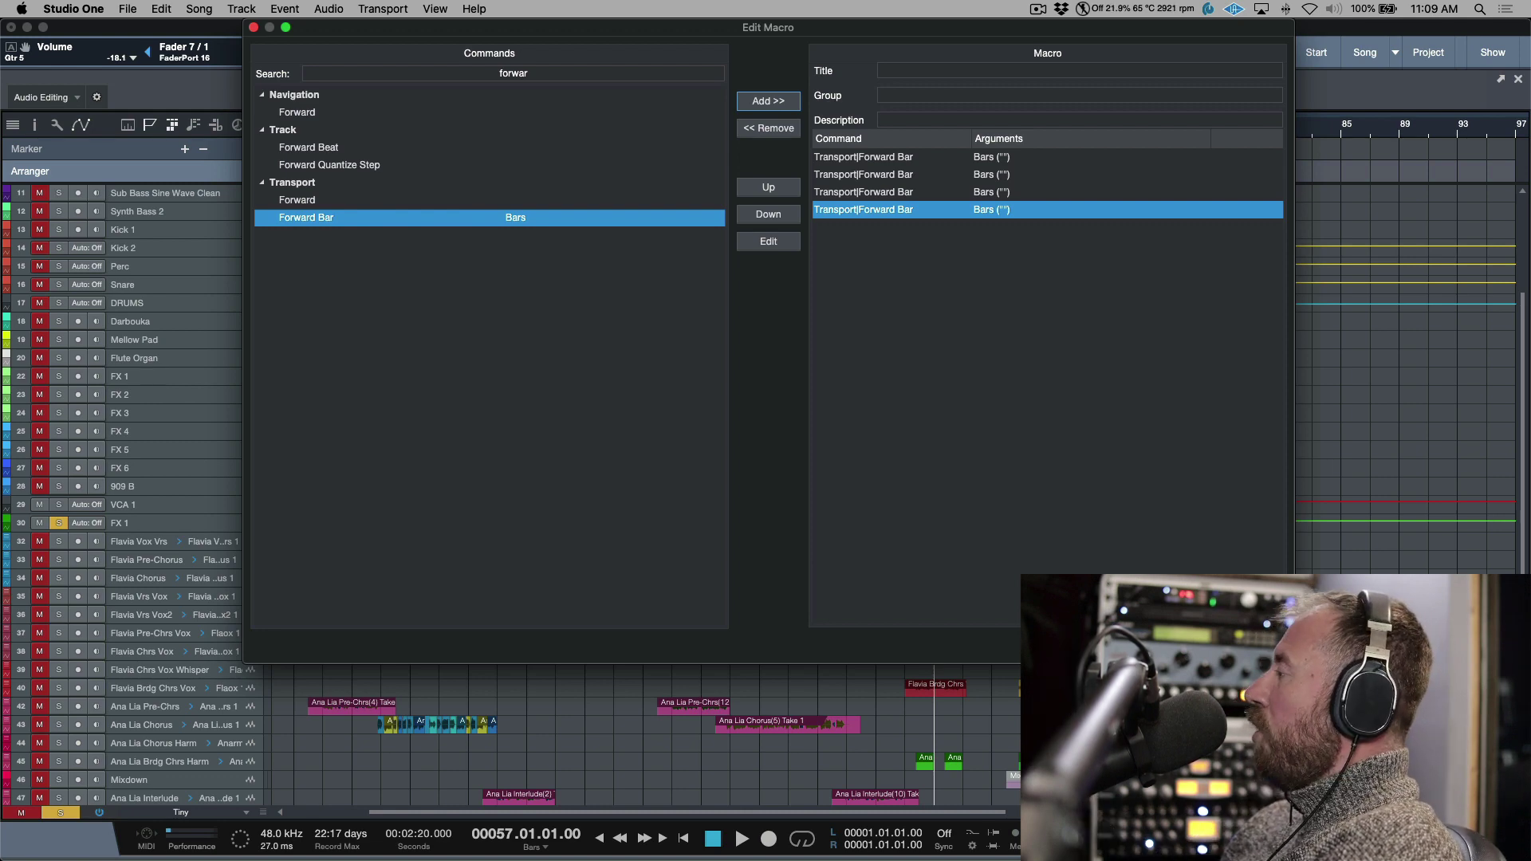
left_click(1250, 646)
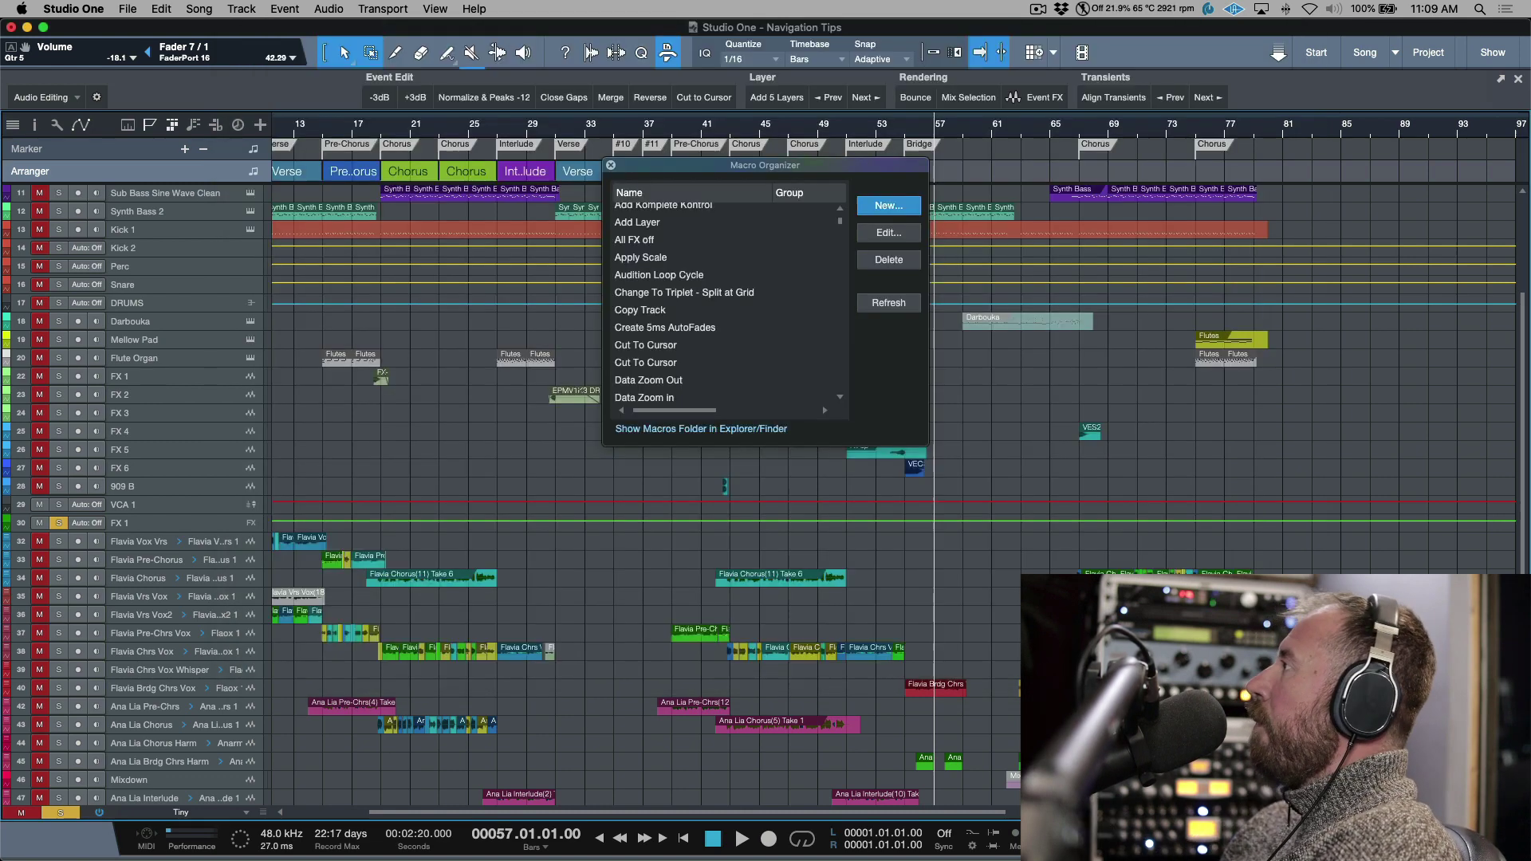
- Close the organizer, jump four bars at a time to bar 73, settle at bar 57, then open the song notes
left_click(611, 165)
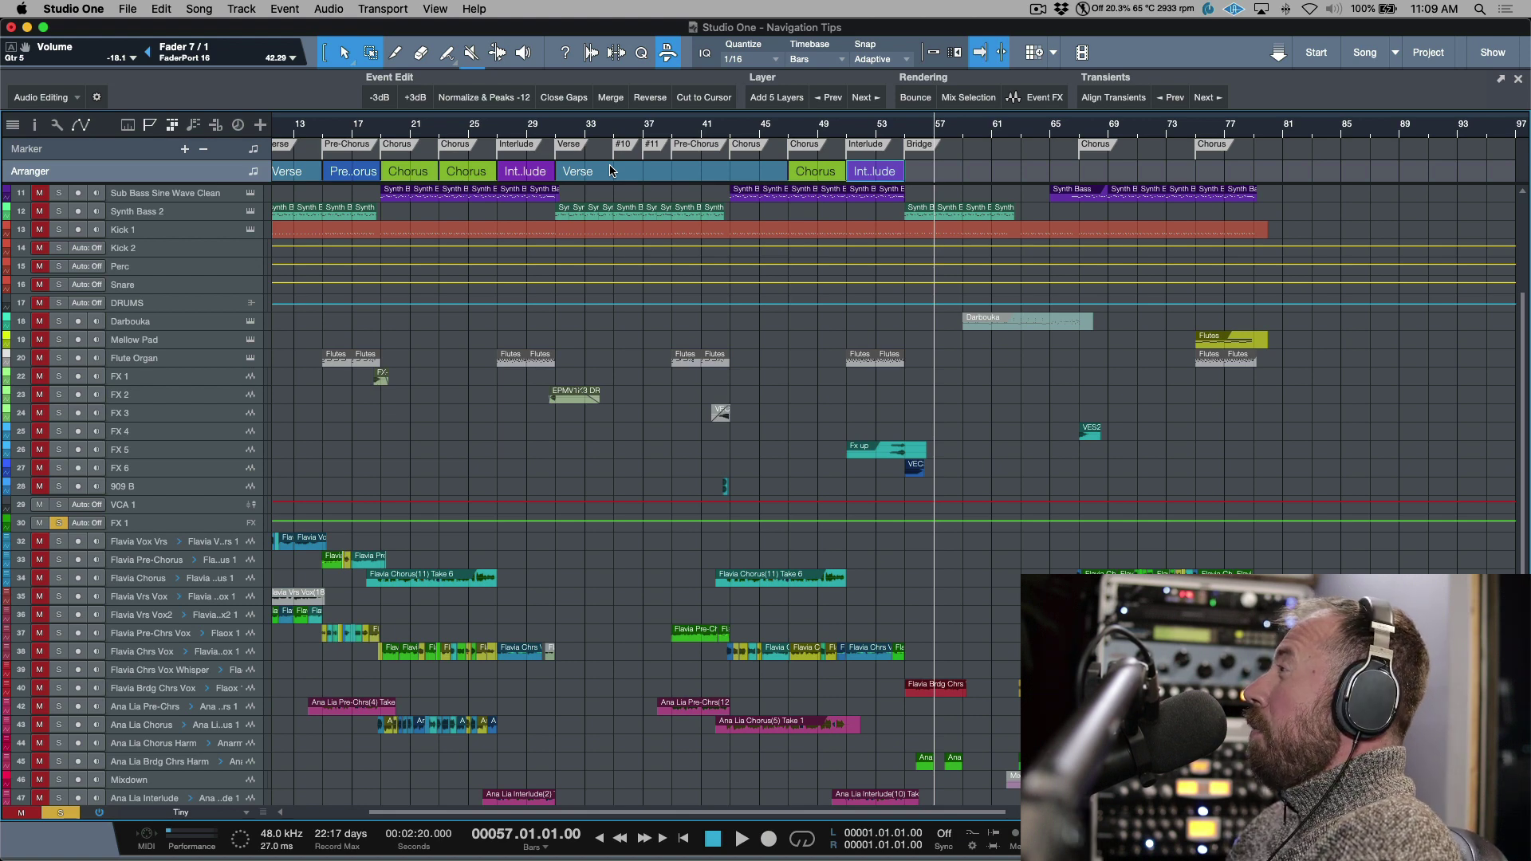
key("KP_Add")
key("KP_Add")
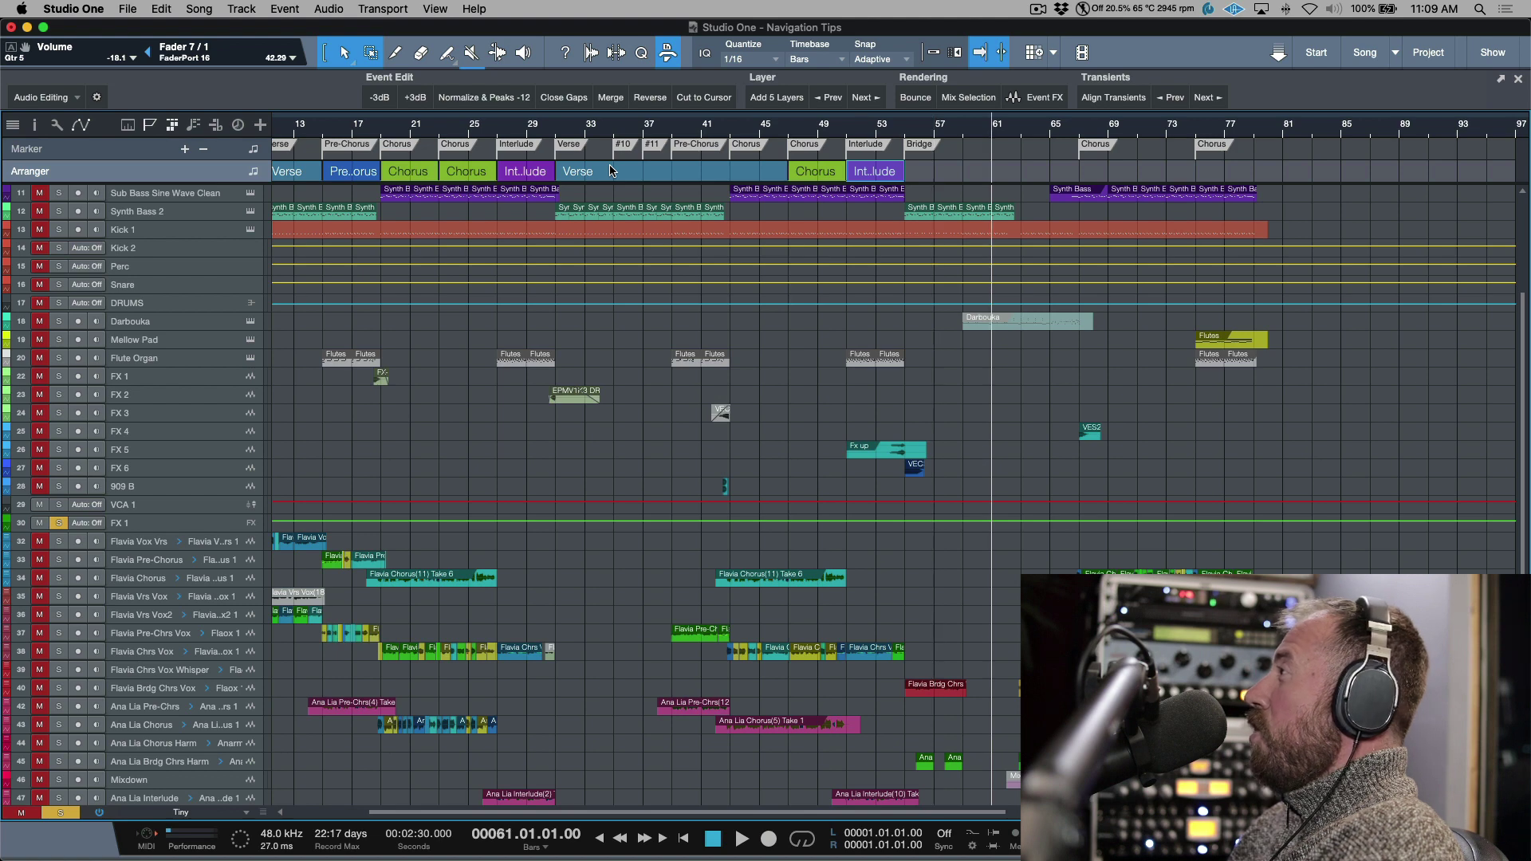
key("KP_Add")
key("KP_Add")
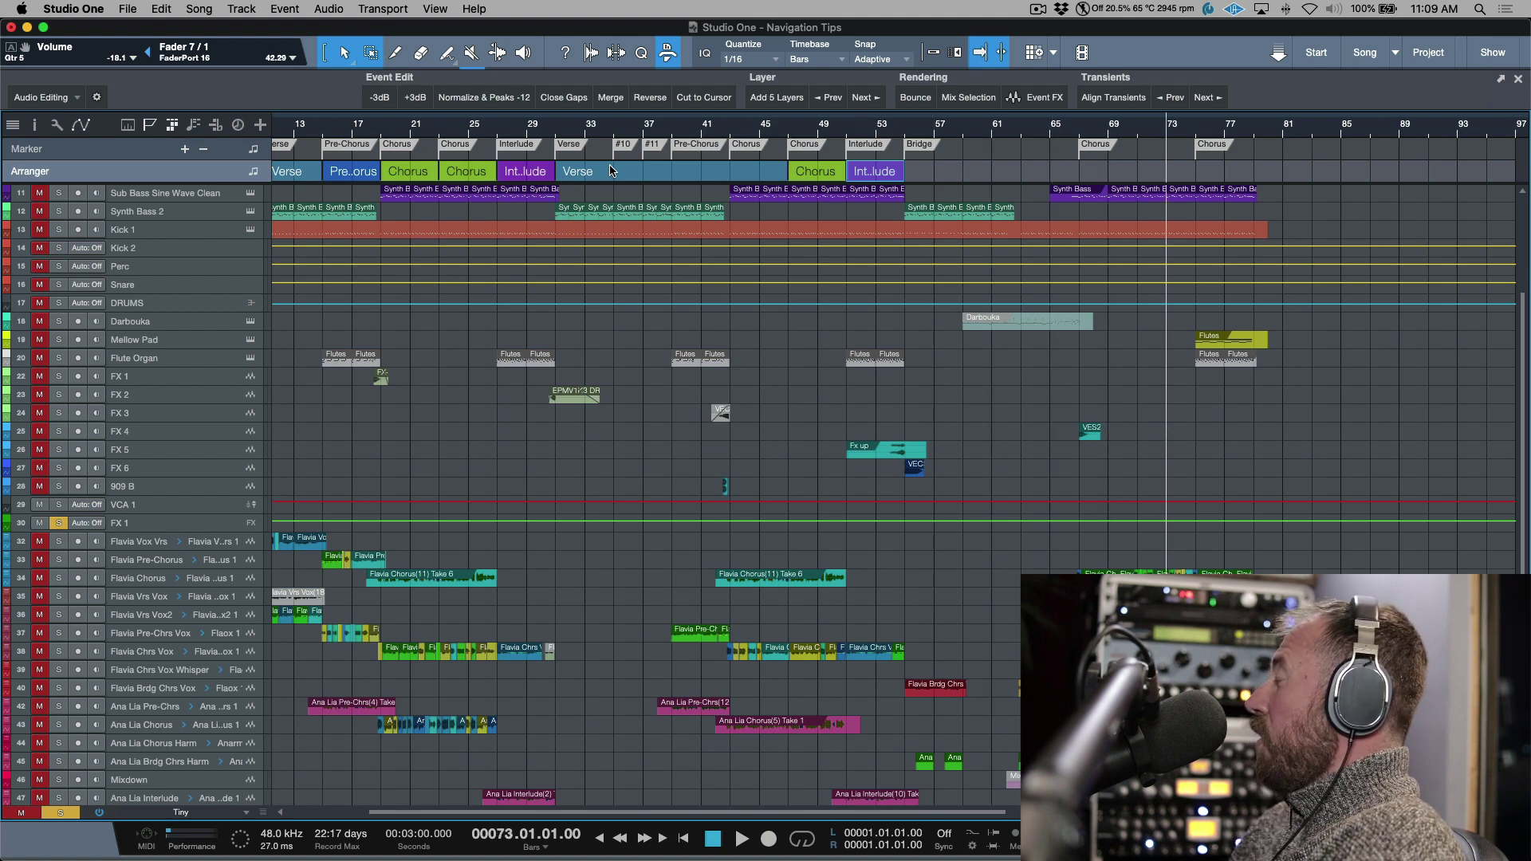
key("KP_Subtract")
key("KP_Subtract")
key("KP_Subtract")
key("KP_Subtract")
key("KP_Subtract")
key("KP_Add")
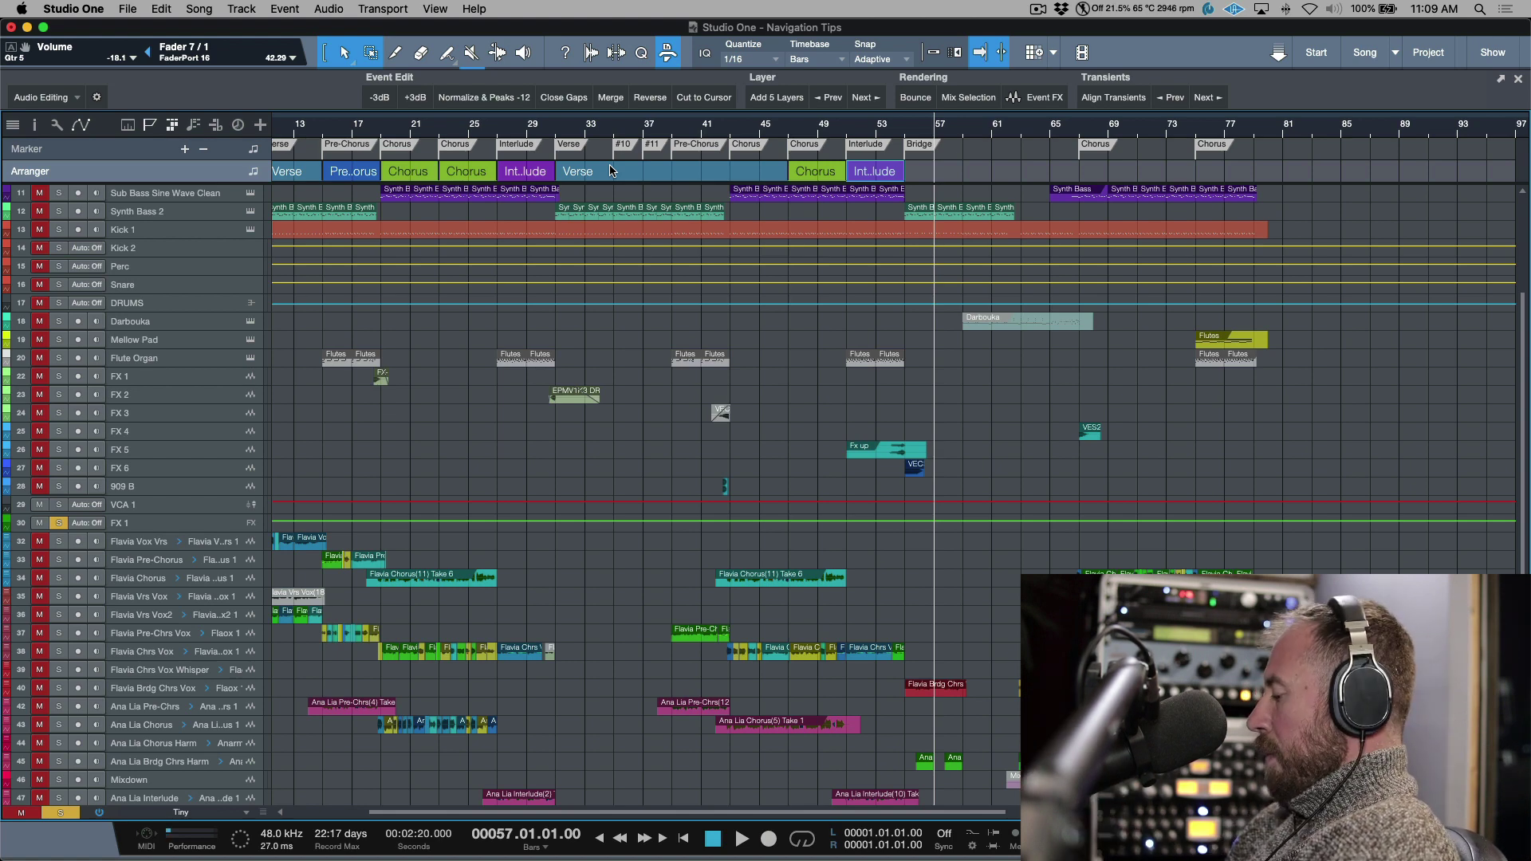
key("super+i")
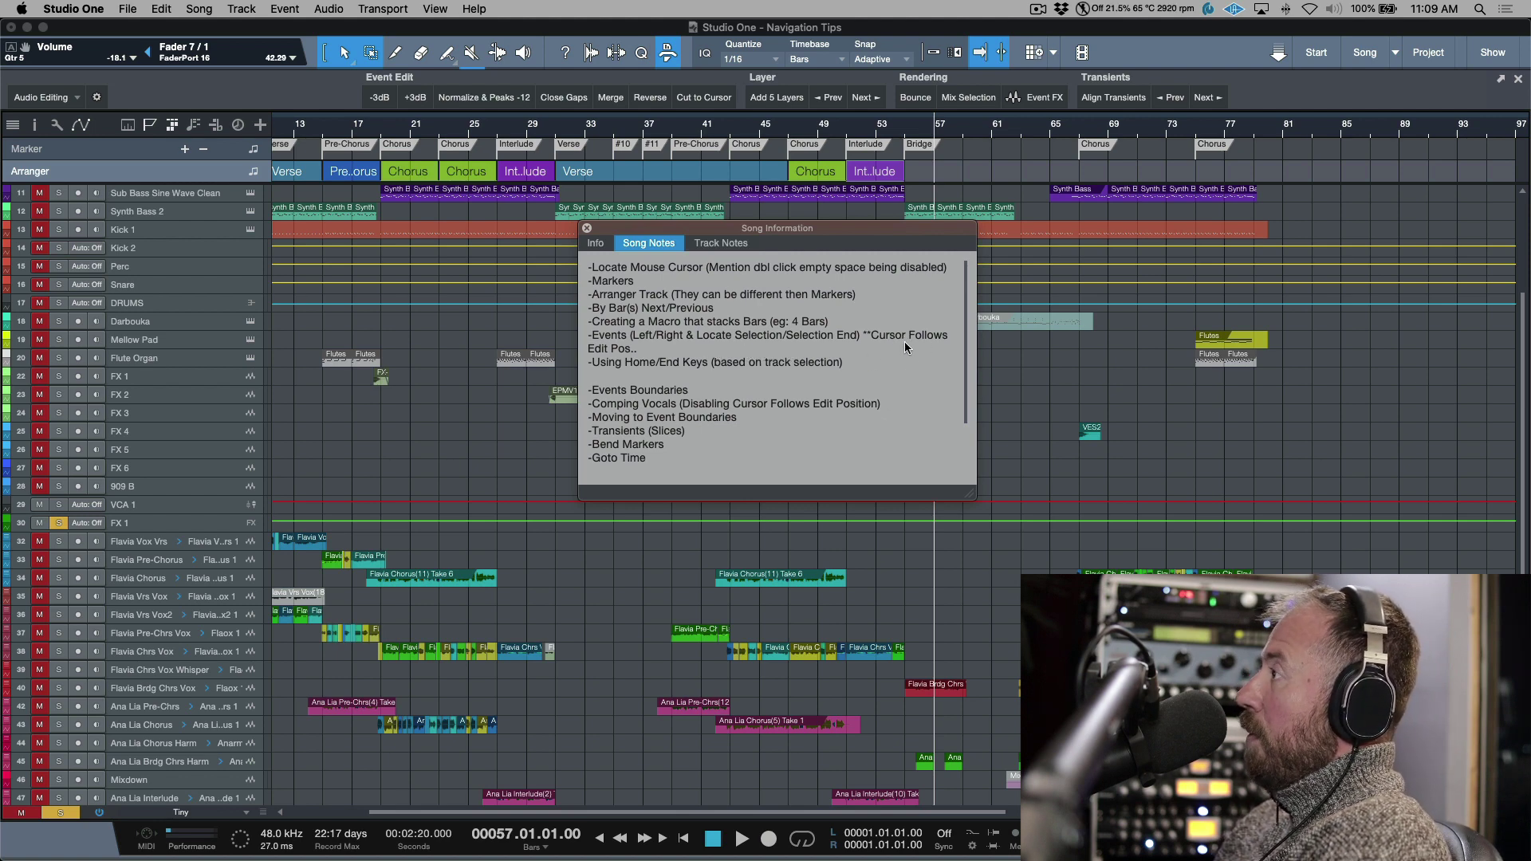
- Close the Song Information window, leaving the arrangement with the playhead at bar 57
left_click(588, 228)
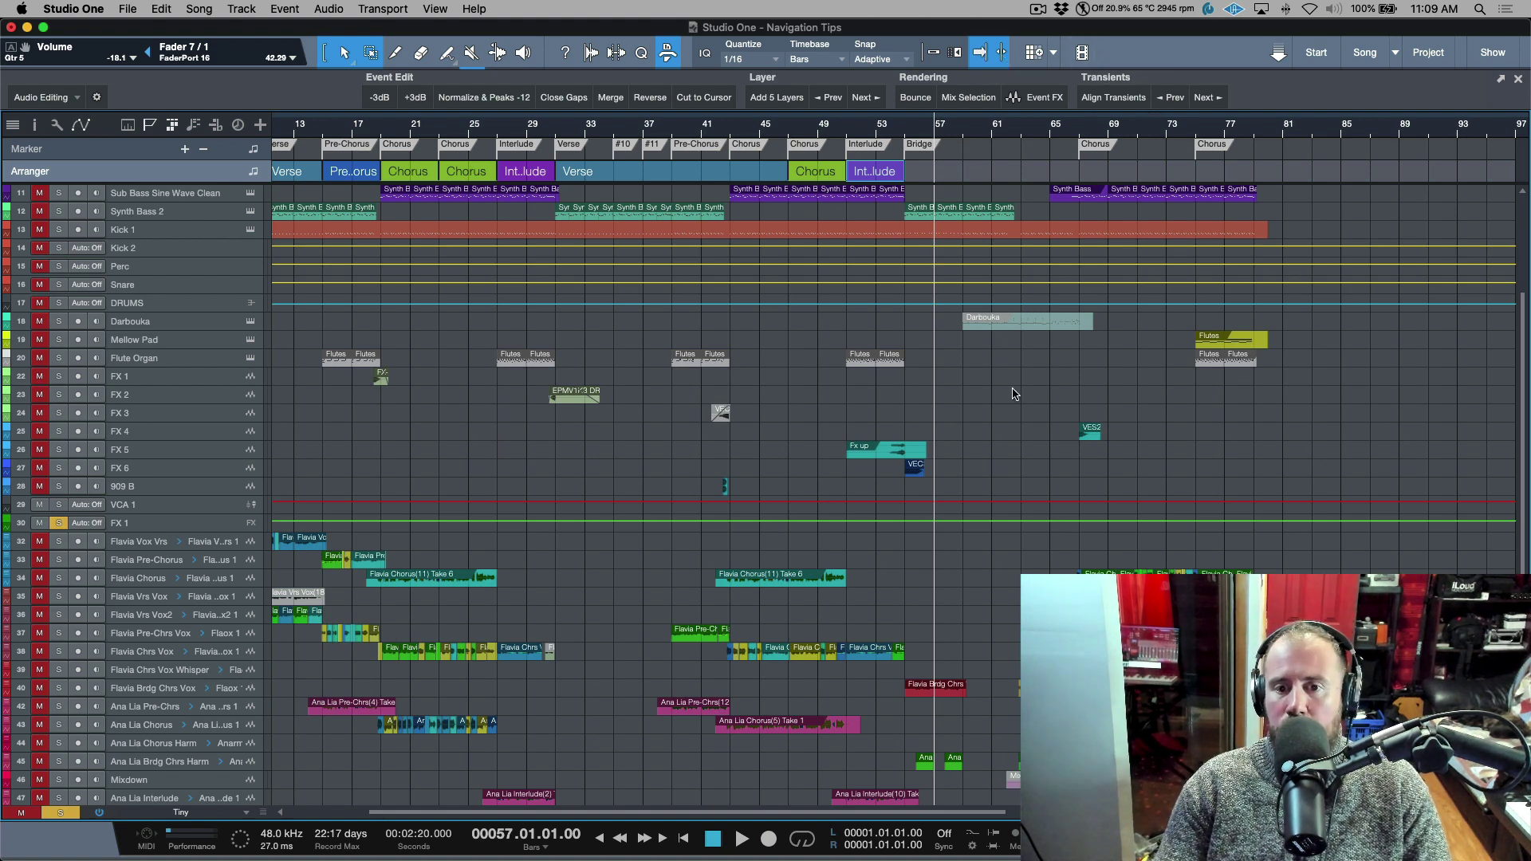
- Send the playhead to the Fx up and VES2 event starts, then to FX 3 at bar 41, and zoom in
left_click(887, 449)
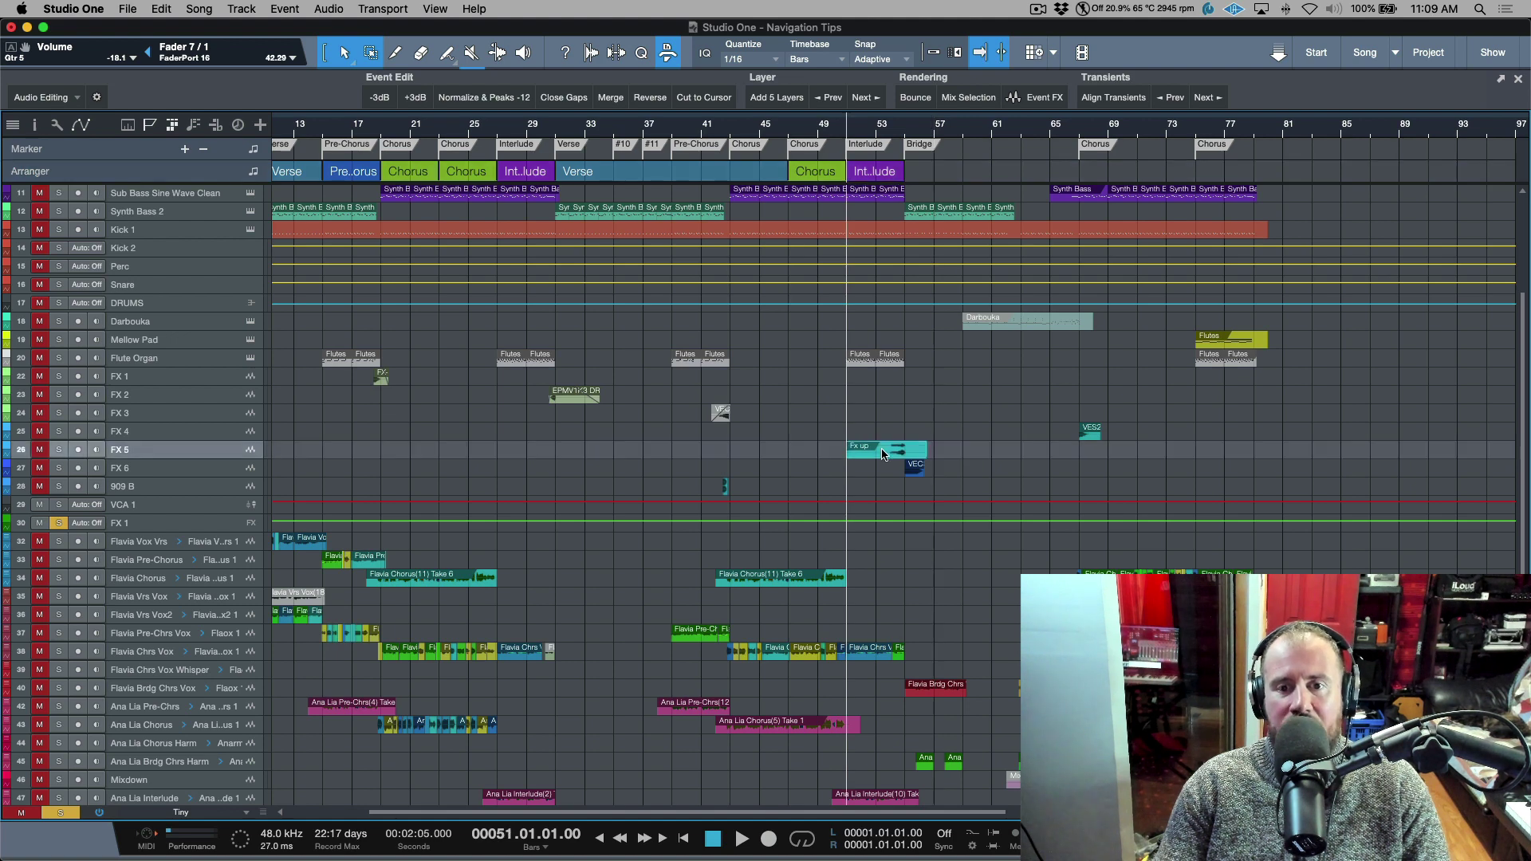
left_click_drag(1019, 431, 1159, 432)
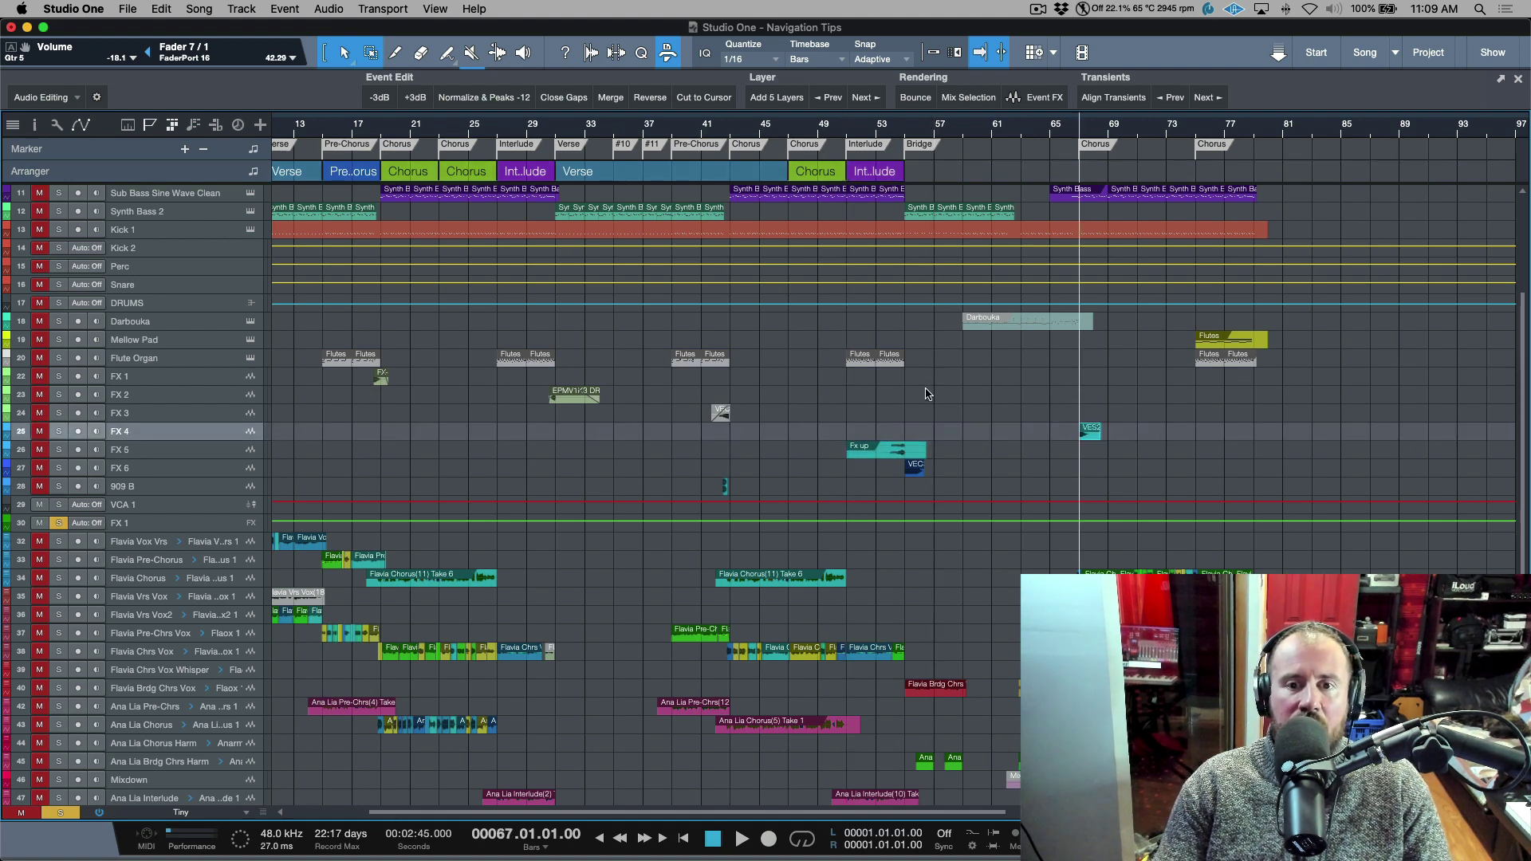
left_click_drag(945, 364, 832, 365)
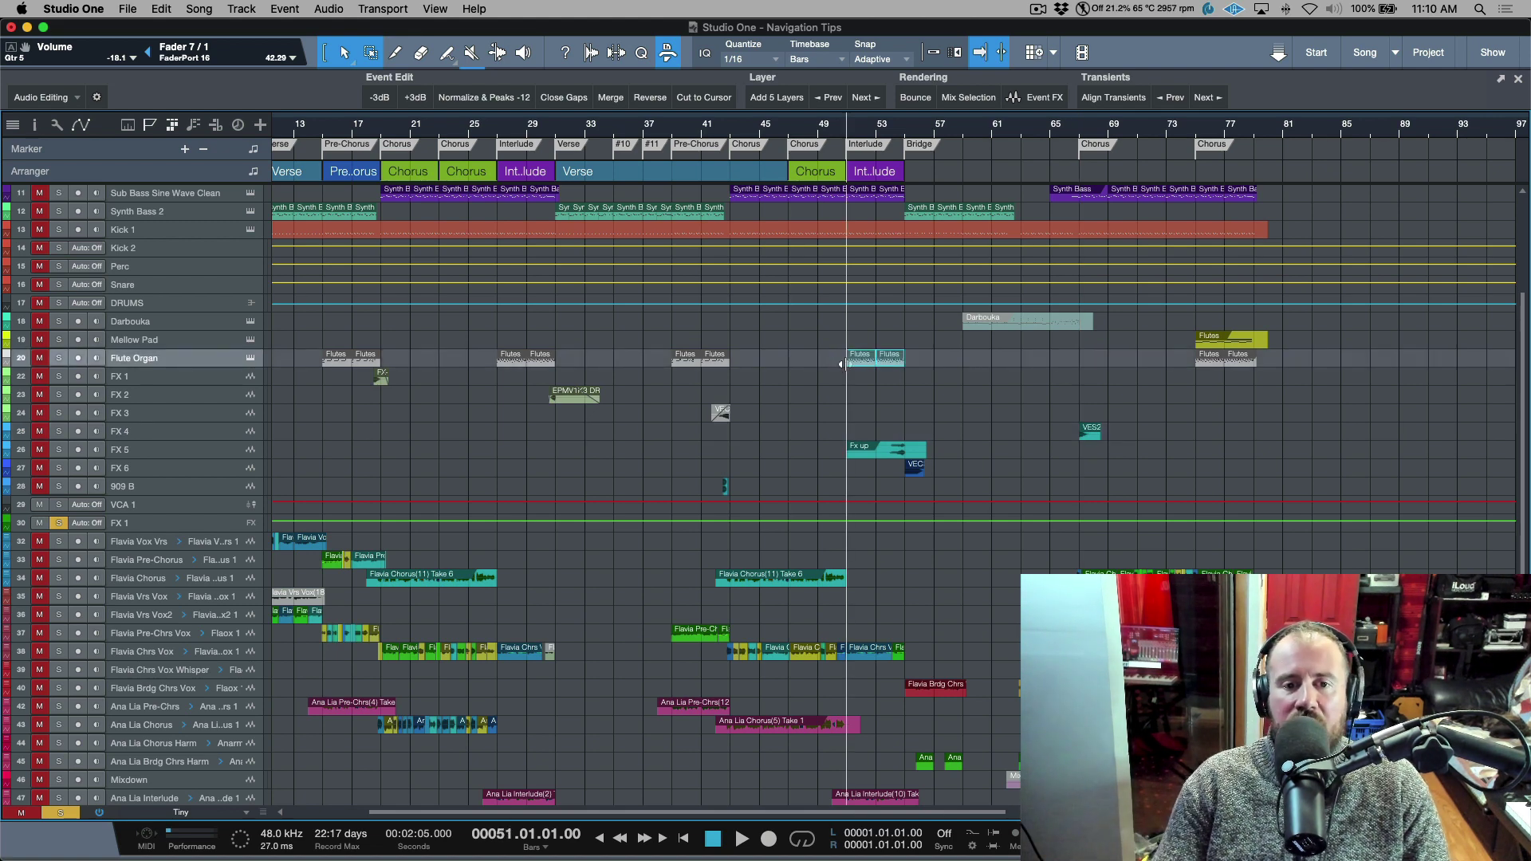
left_click(724, 418)
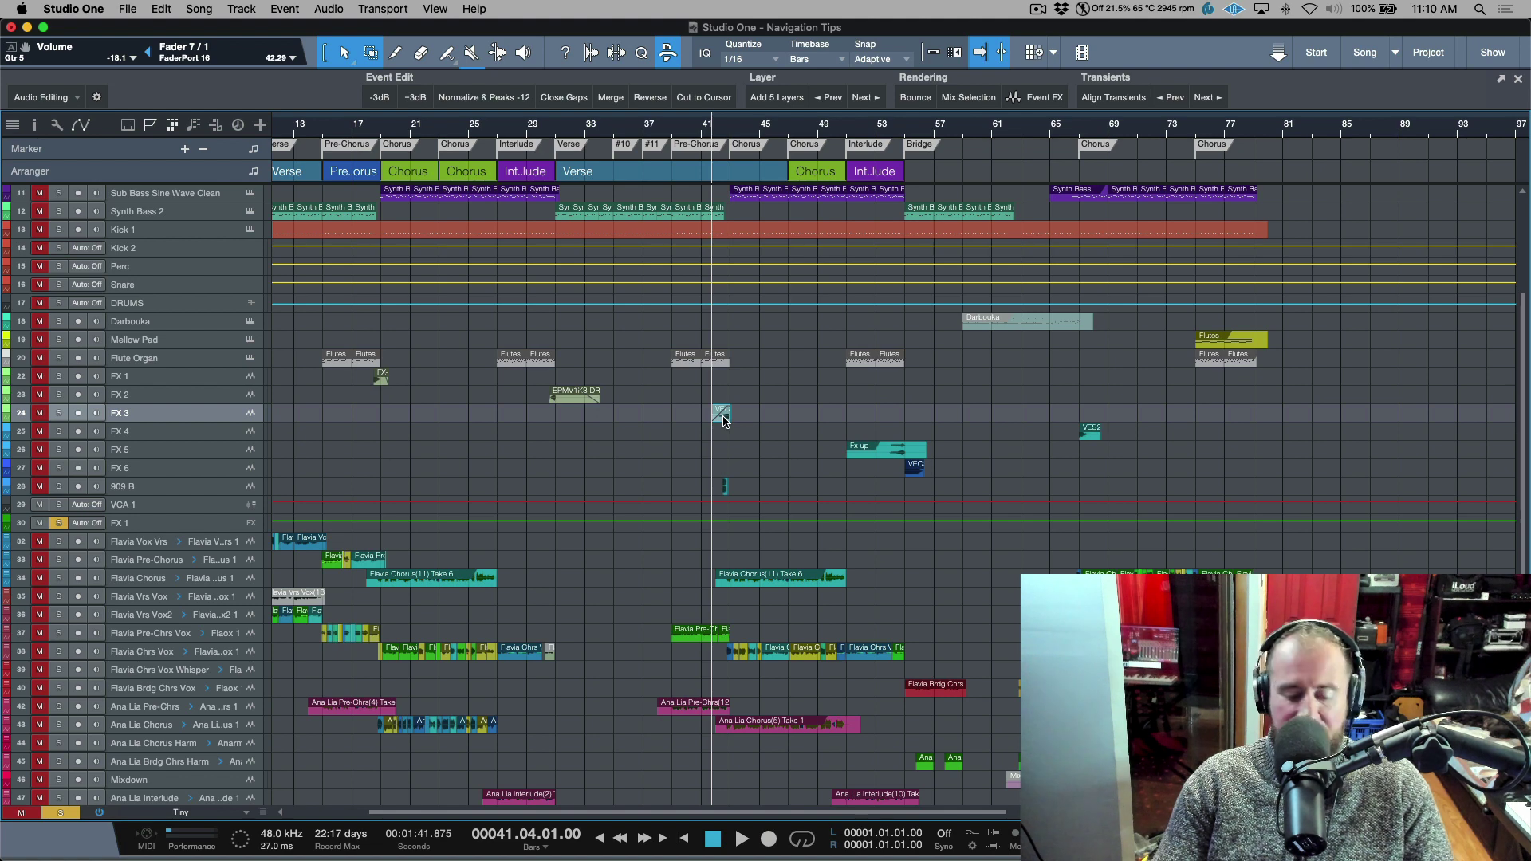
key("z")
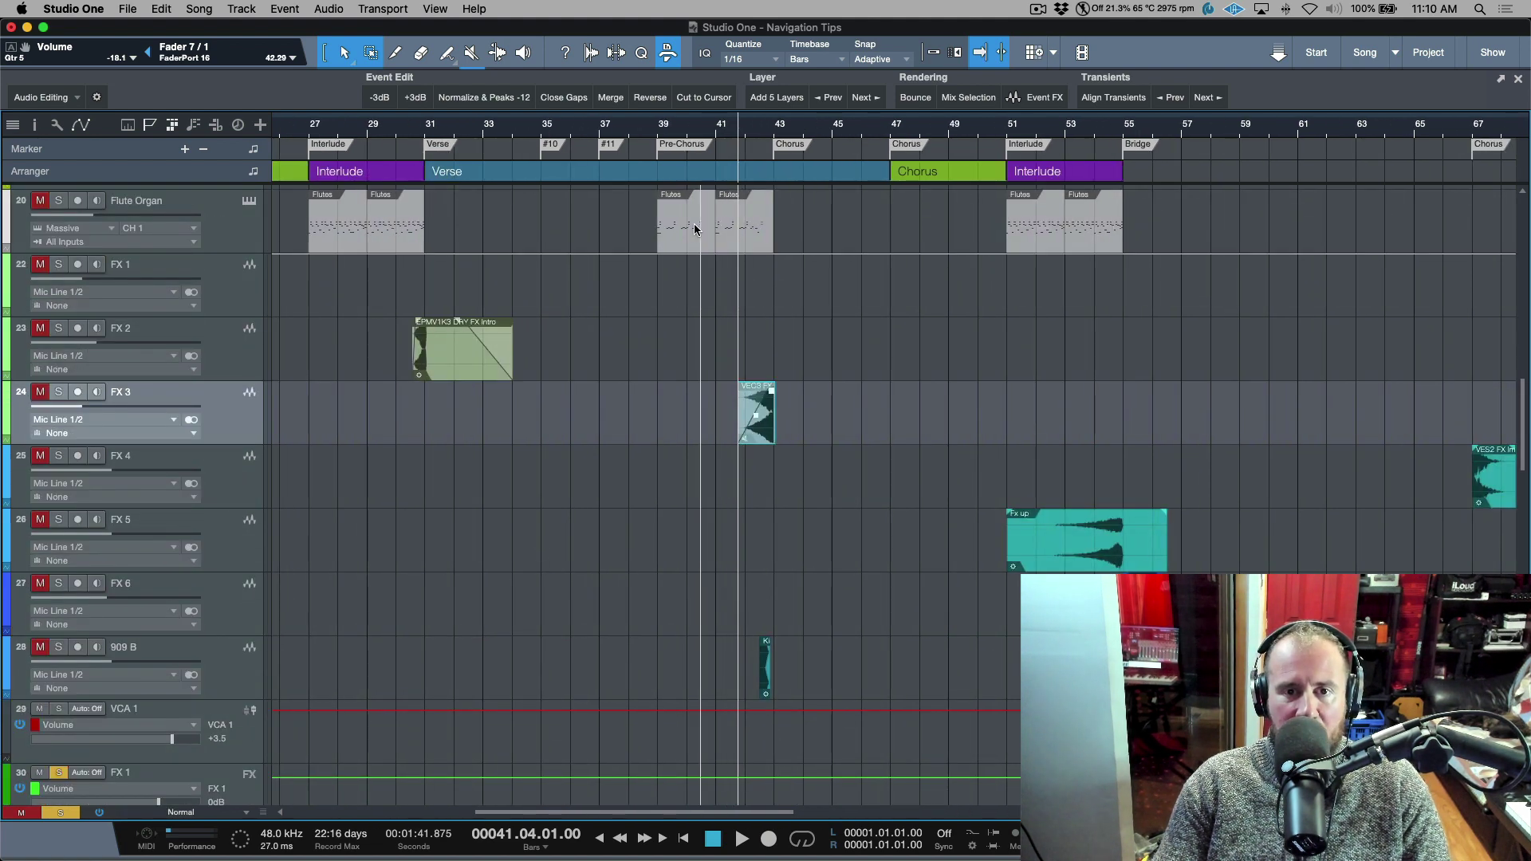
- Move the playhead to the Flutes events at bars 39, 41, 51 and 53, then select the FX Intro event
left_click(694, 248)
left_click(754, 245)
left_click(1037, 239)
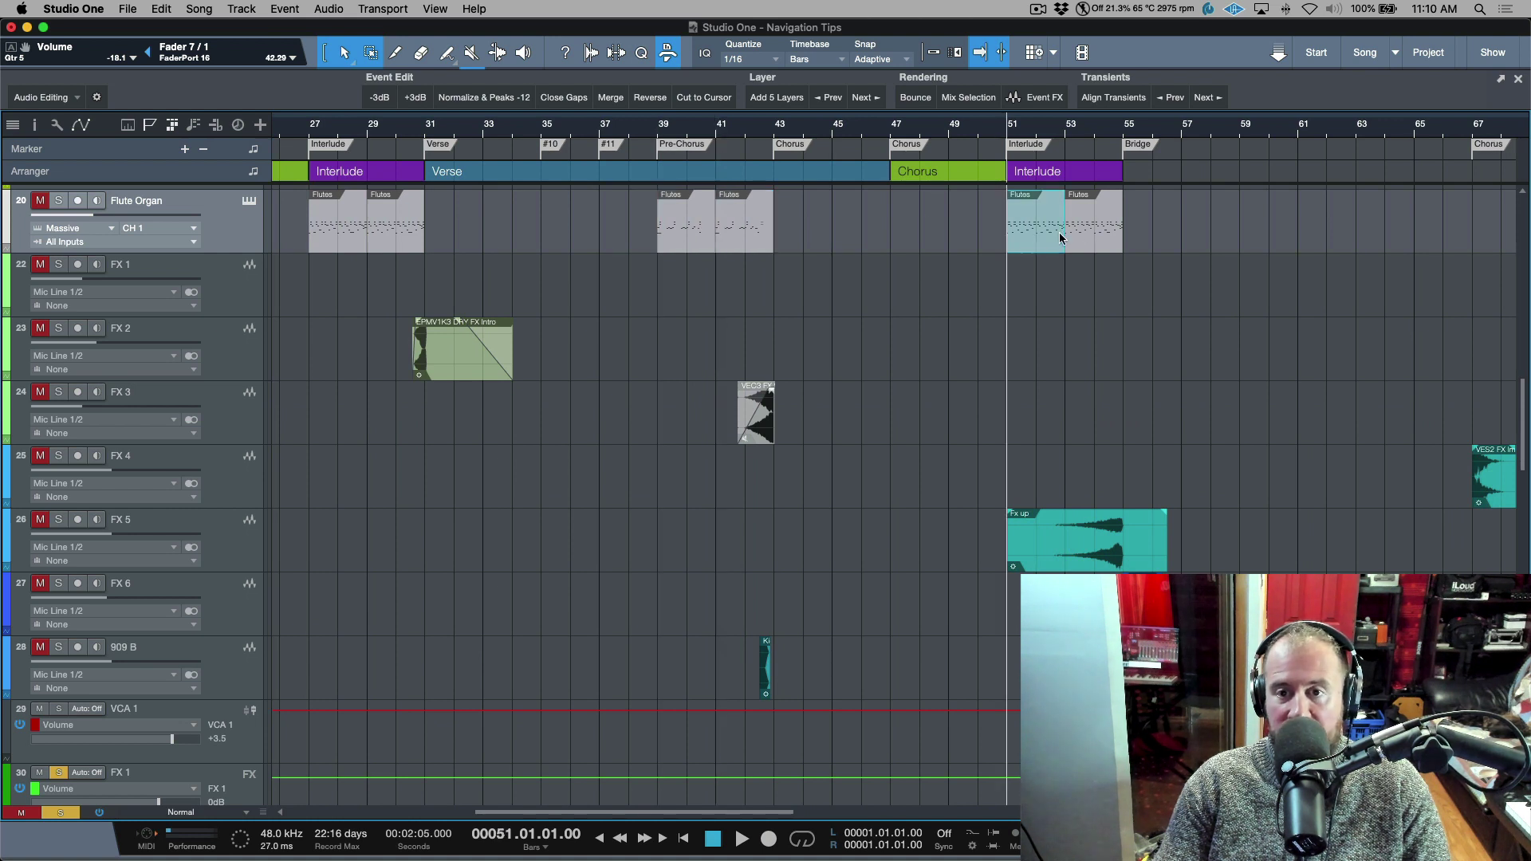
left_click(1110, 231)
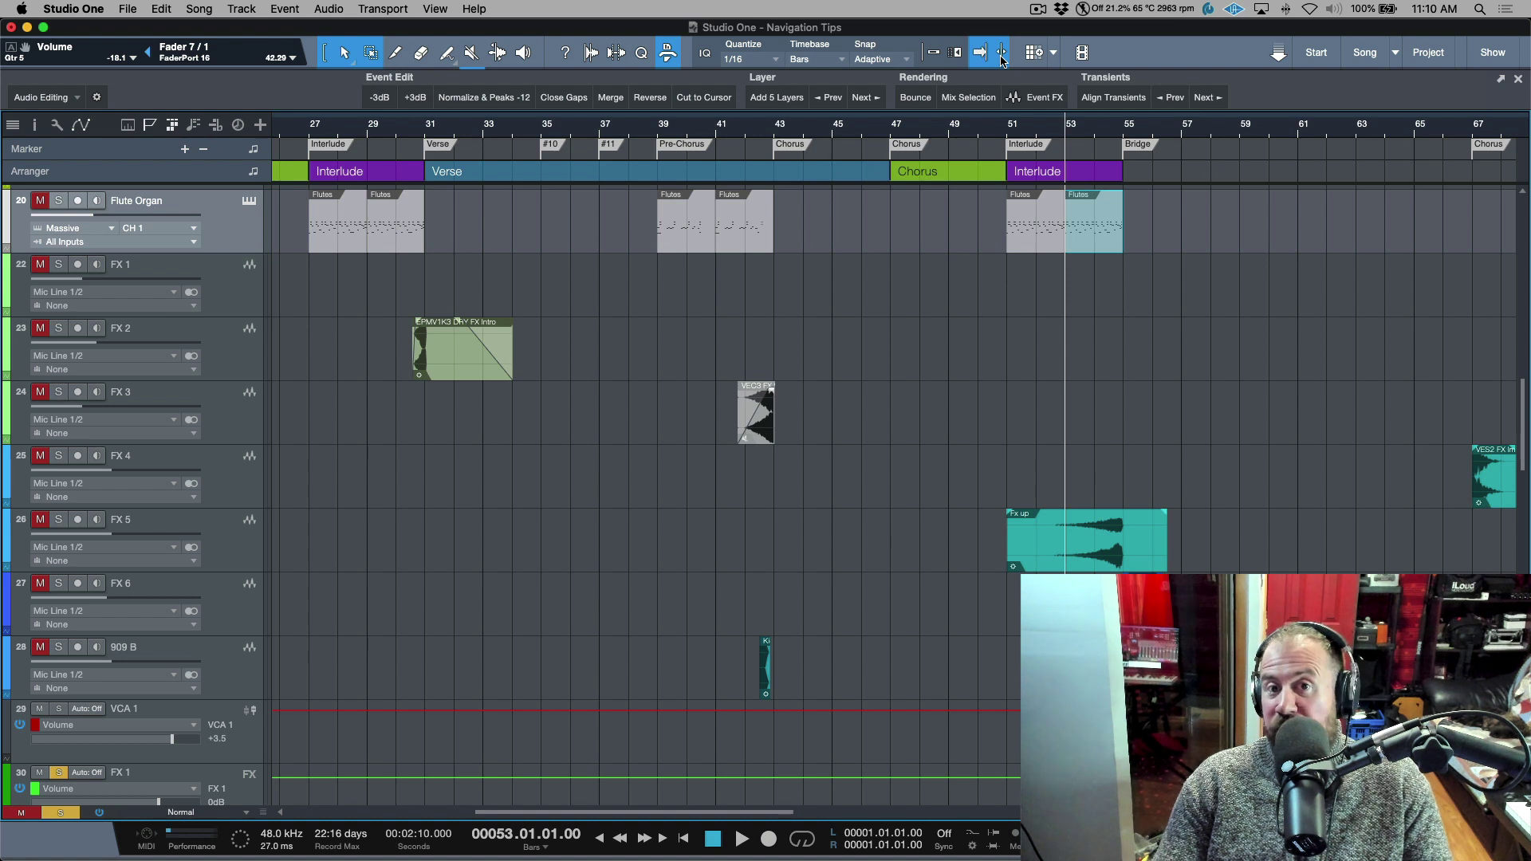
left_click(459, 374)
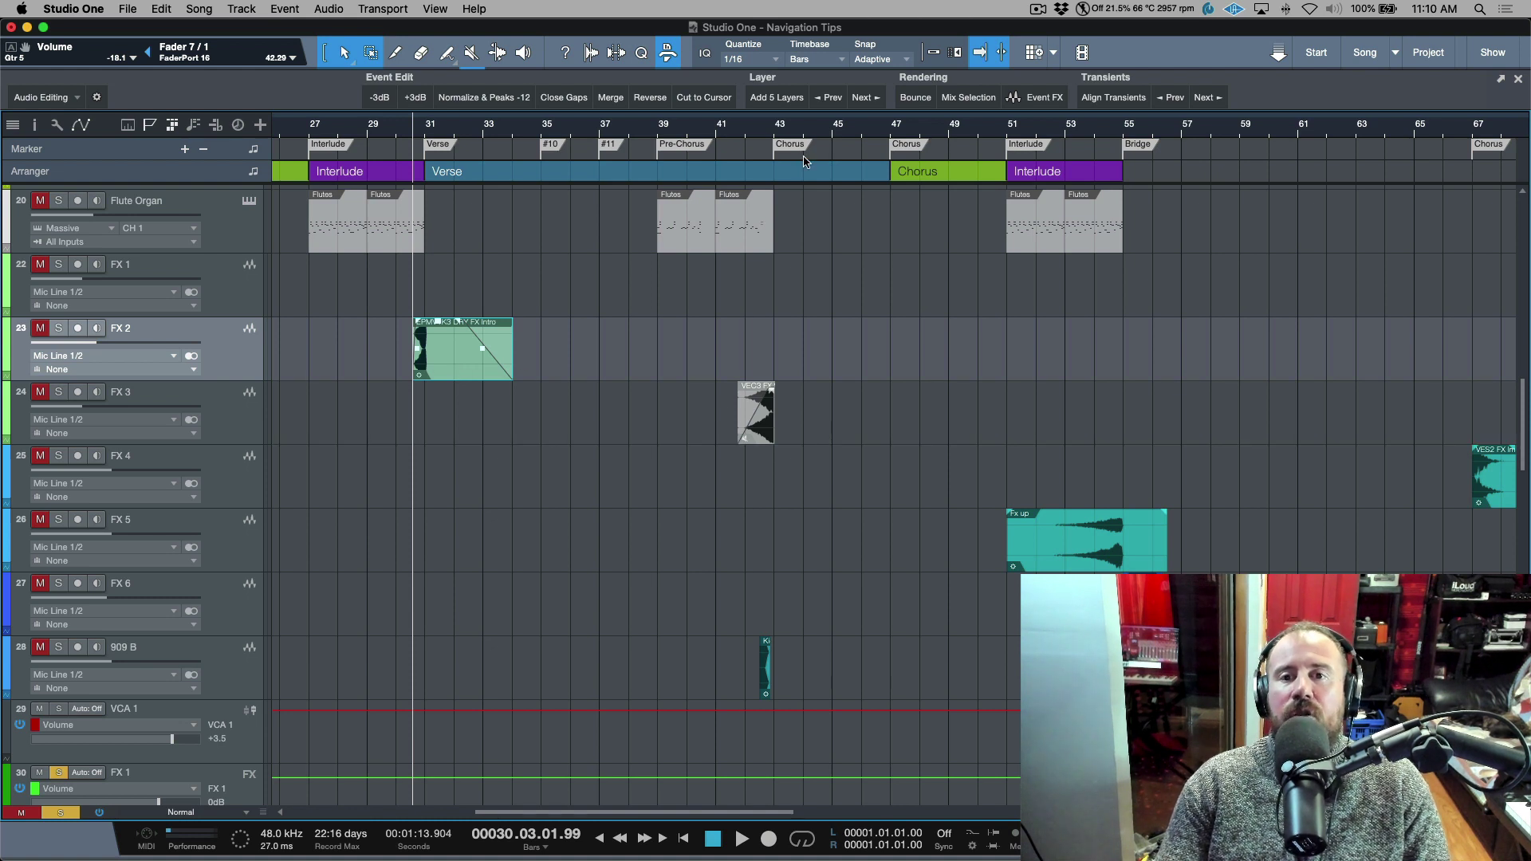
- Stop the playhead following selections, select Flutes and Fx up events, then locate to the selection
left_click(1002, 58)
left_click_drag(824, 215, 356, 230)
left_click(921, 253)
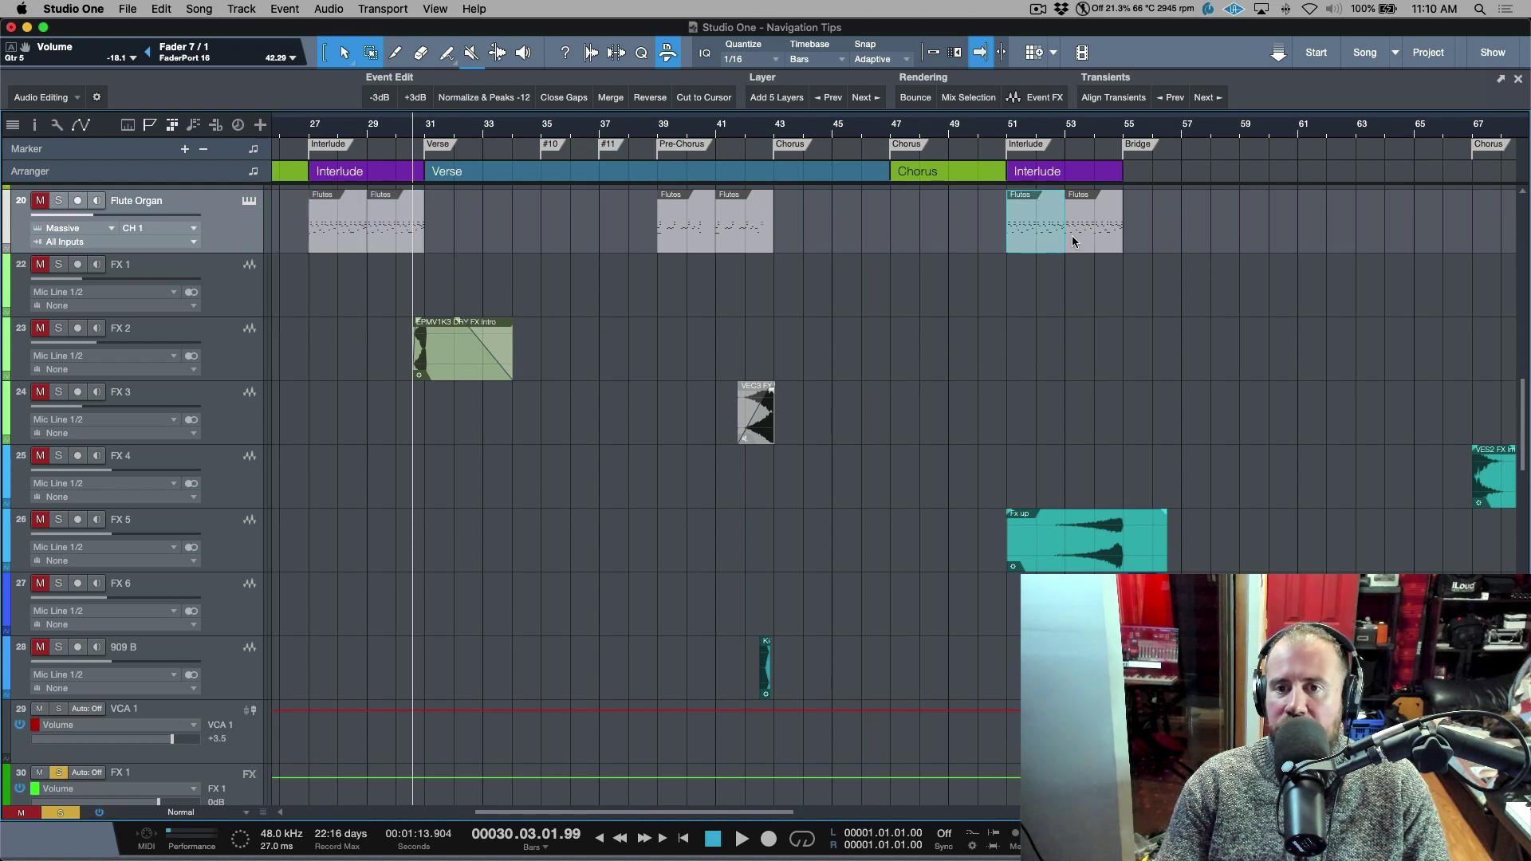
left_click(1101, 239)
left_click(1062, 551)
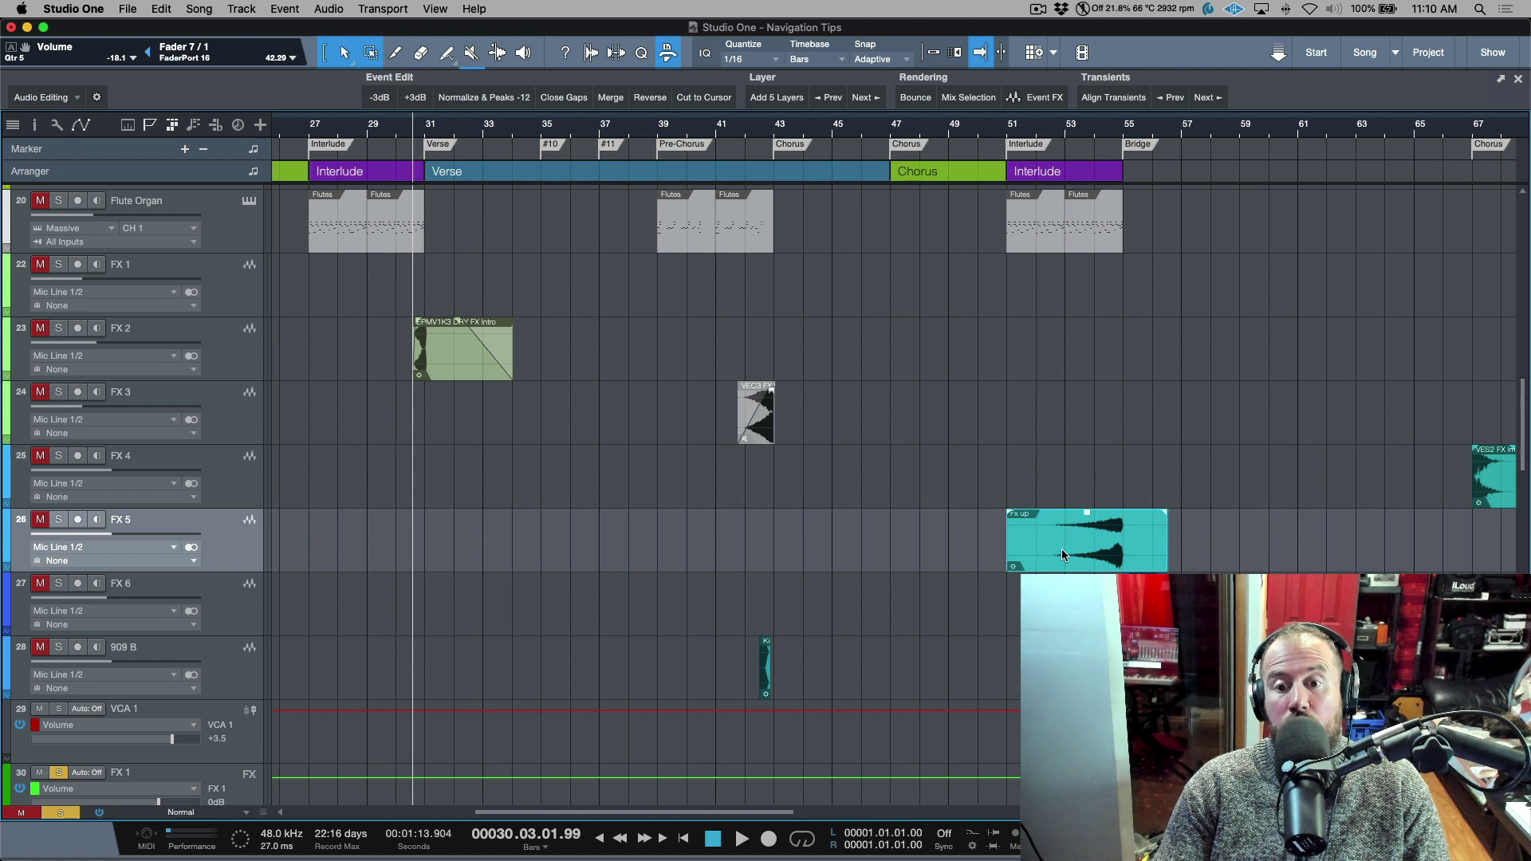
key("l")
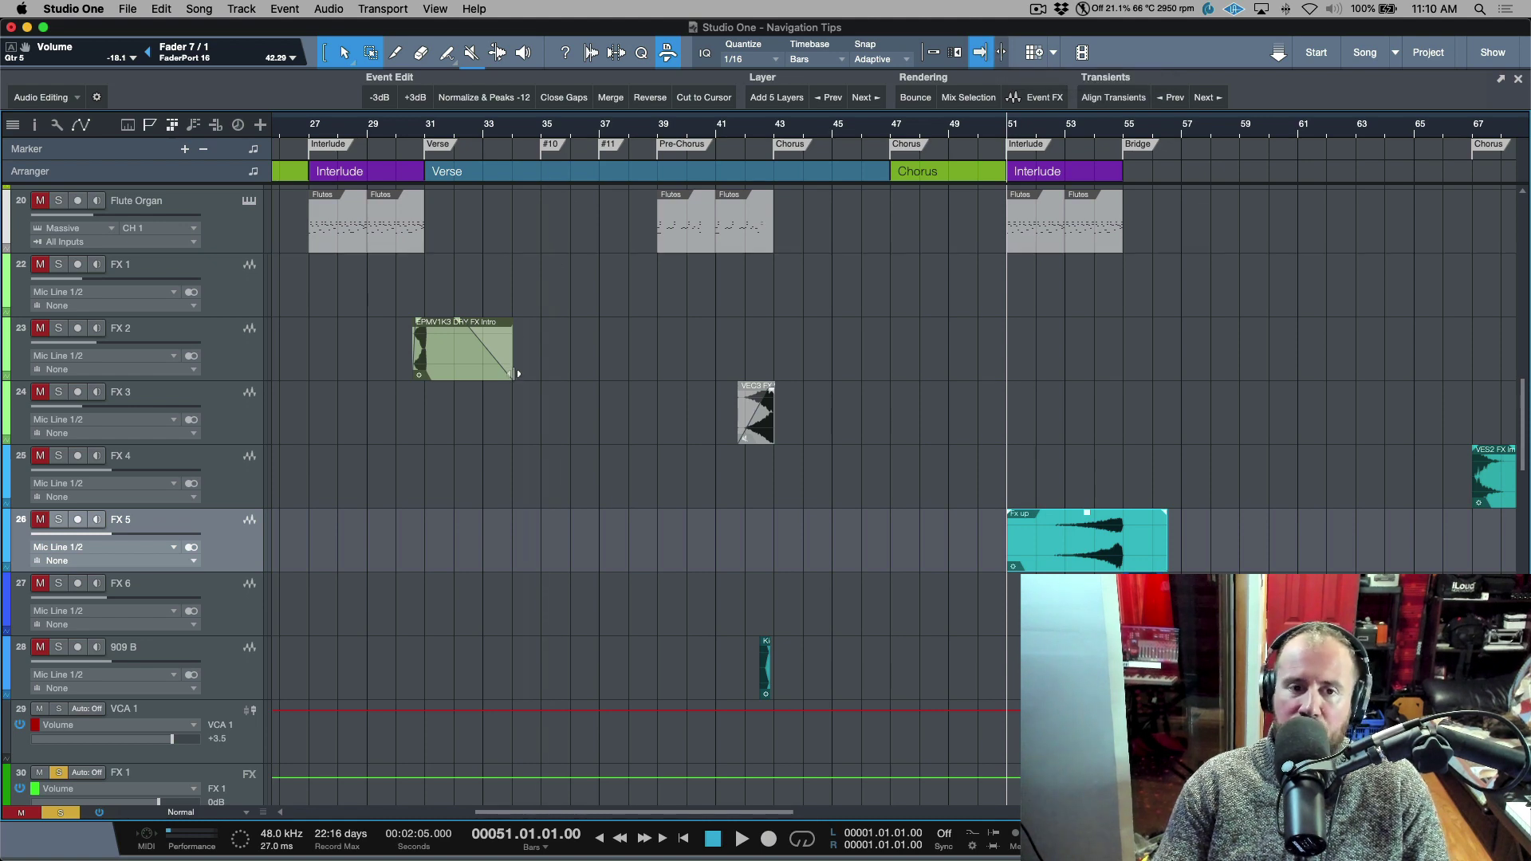
- Select the FX Intro, FX 3 and bar 41–53 Flutes events, locating to each, then zoom out
left_click(460, 376)
left_click(461, 375)
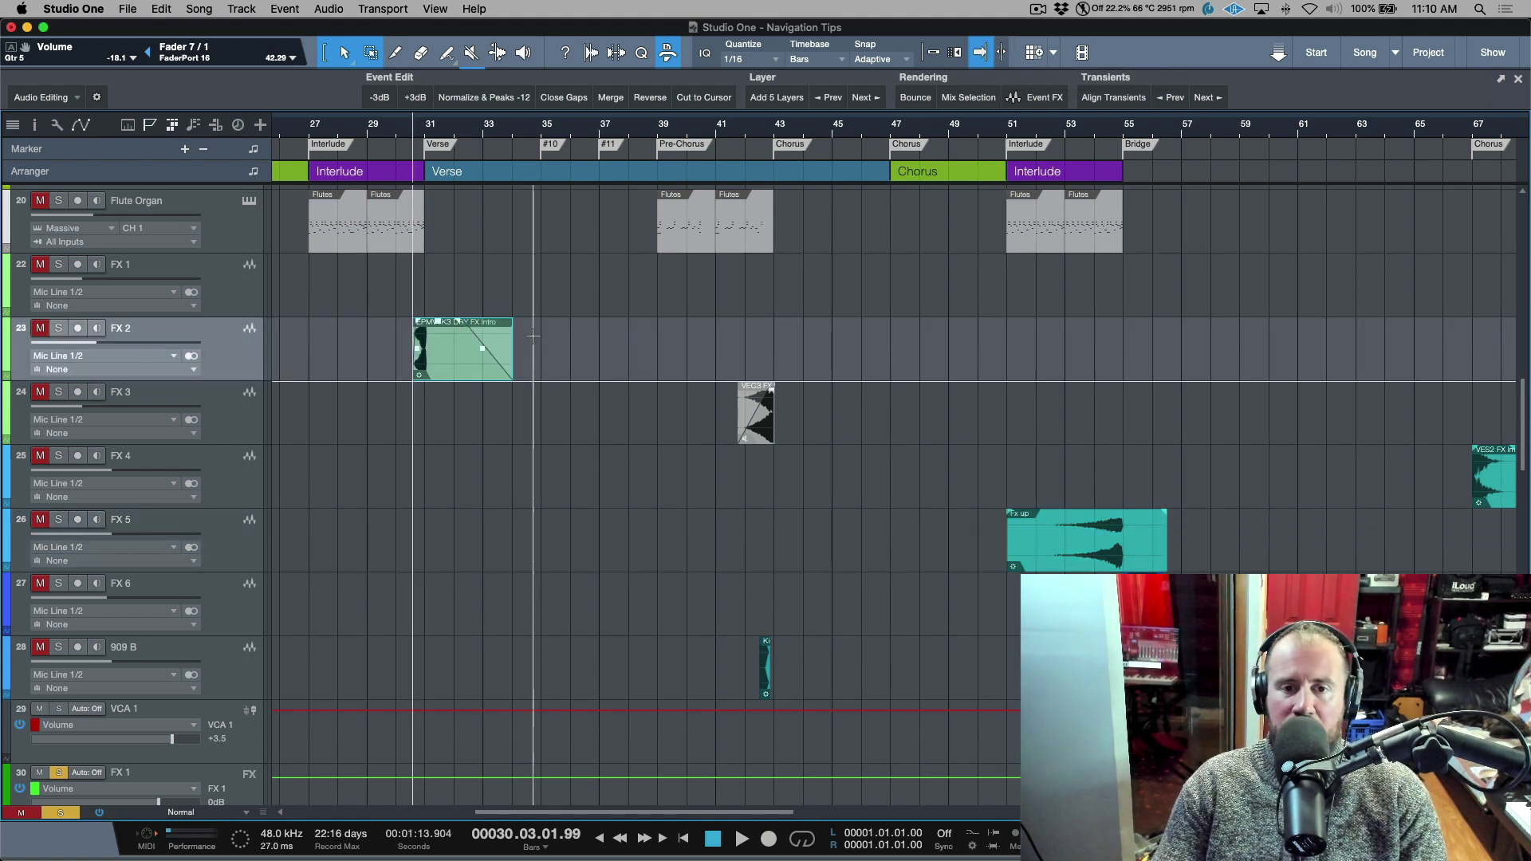
left_click(754, 439)
left_click(724, 244)
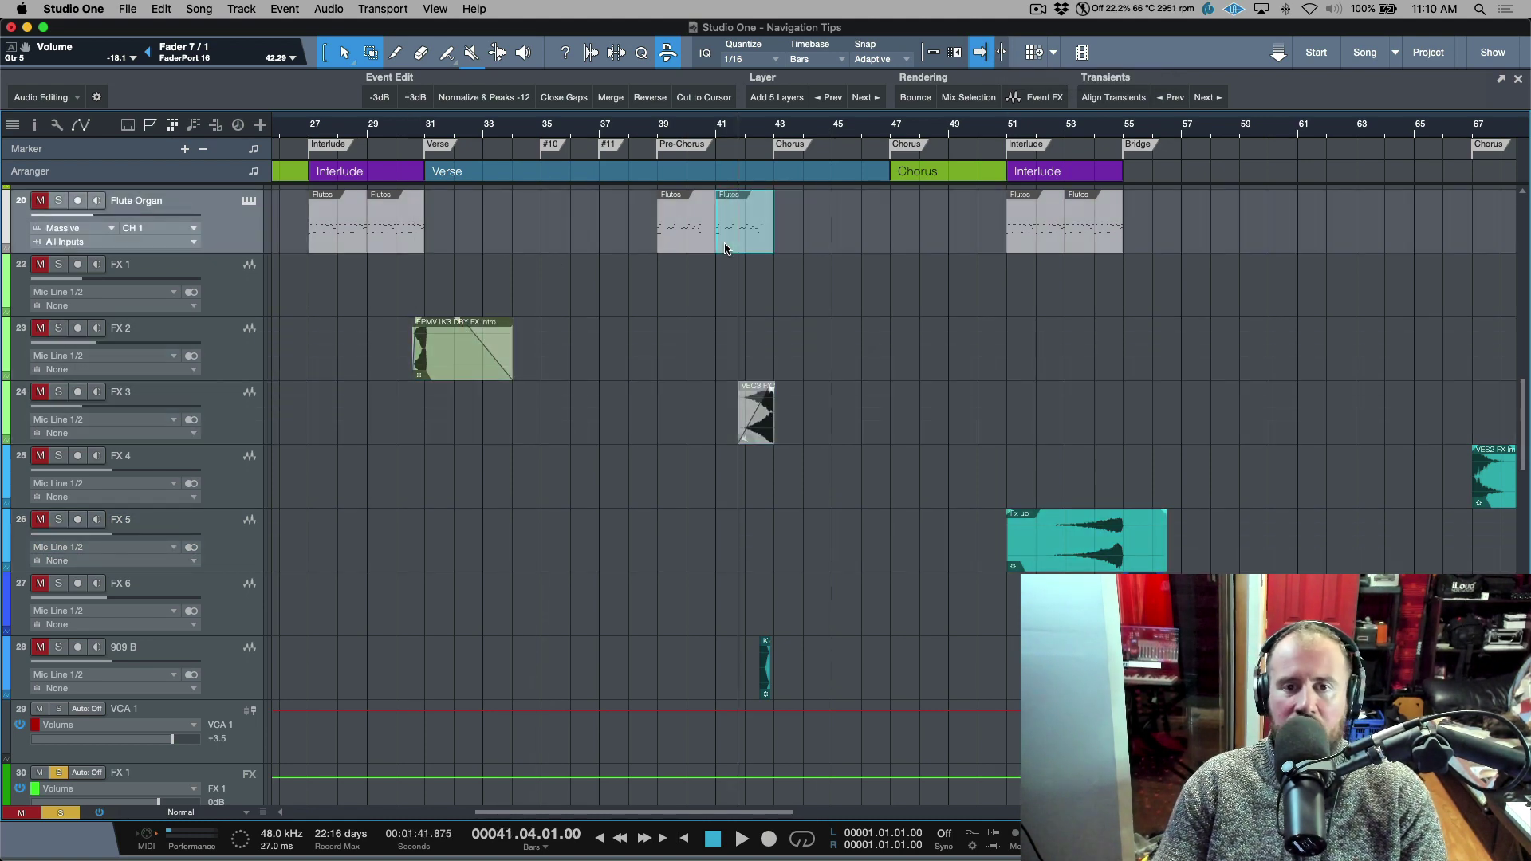
left_click_drag(960, 240, 1026, 229)
key("l")
left_click_drag(1174, 230, 1091, 237)
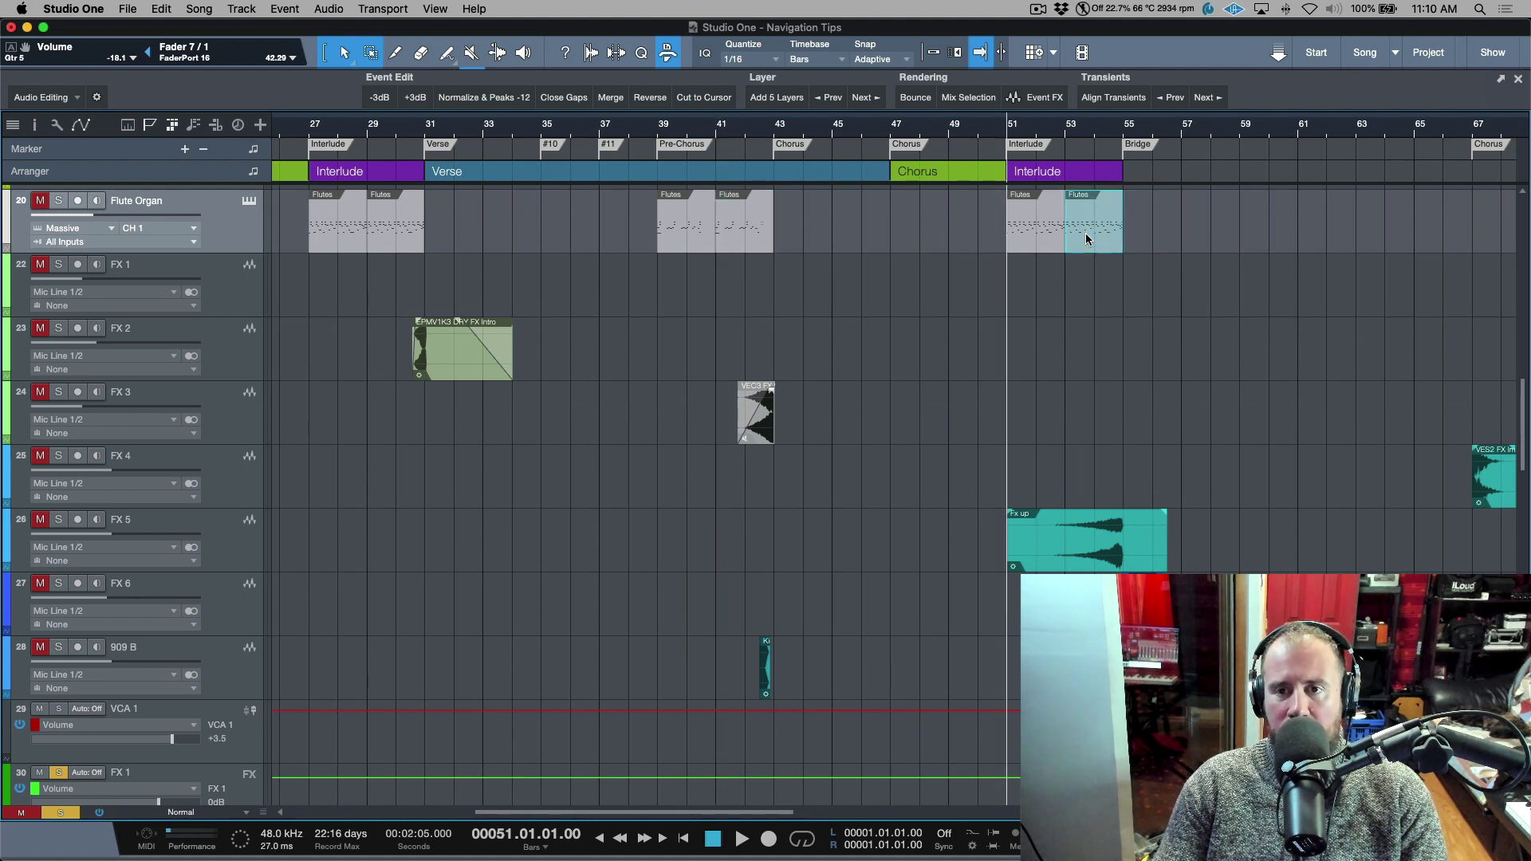
key("l")
left_click(1060, 554)
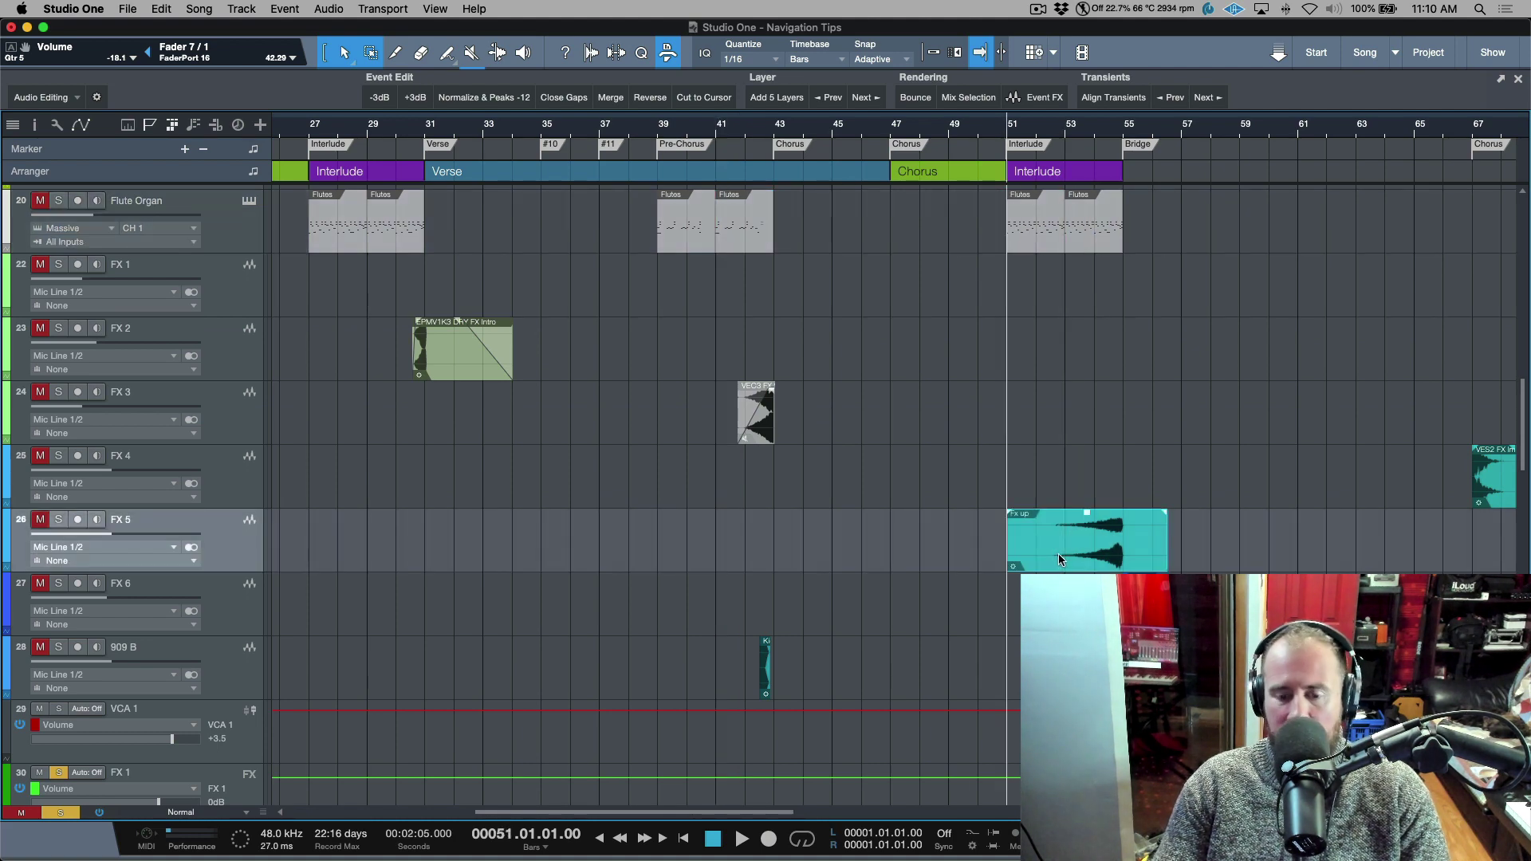
key("w")
key("w")
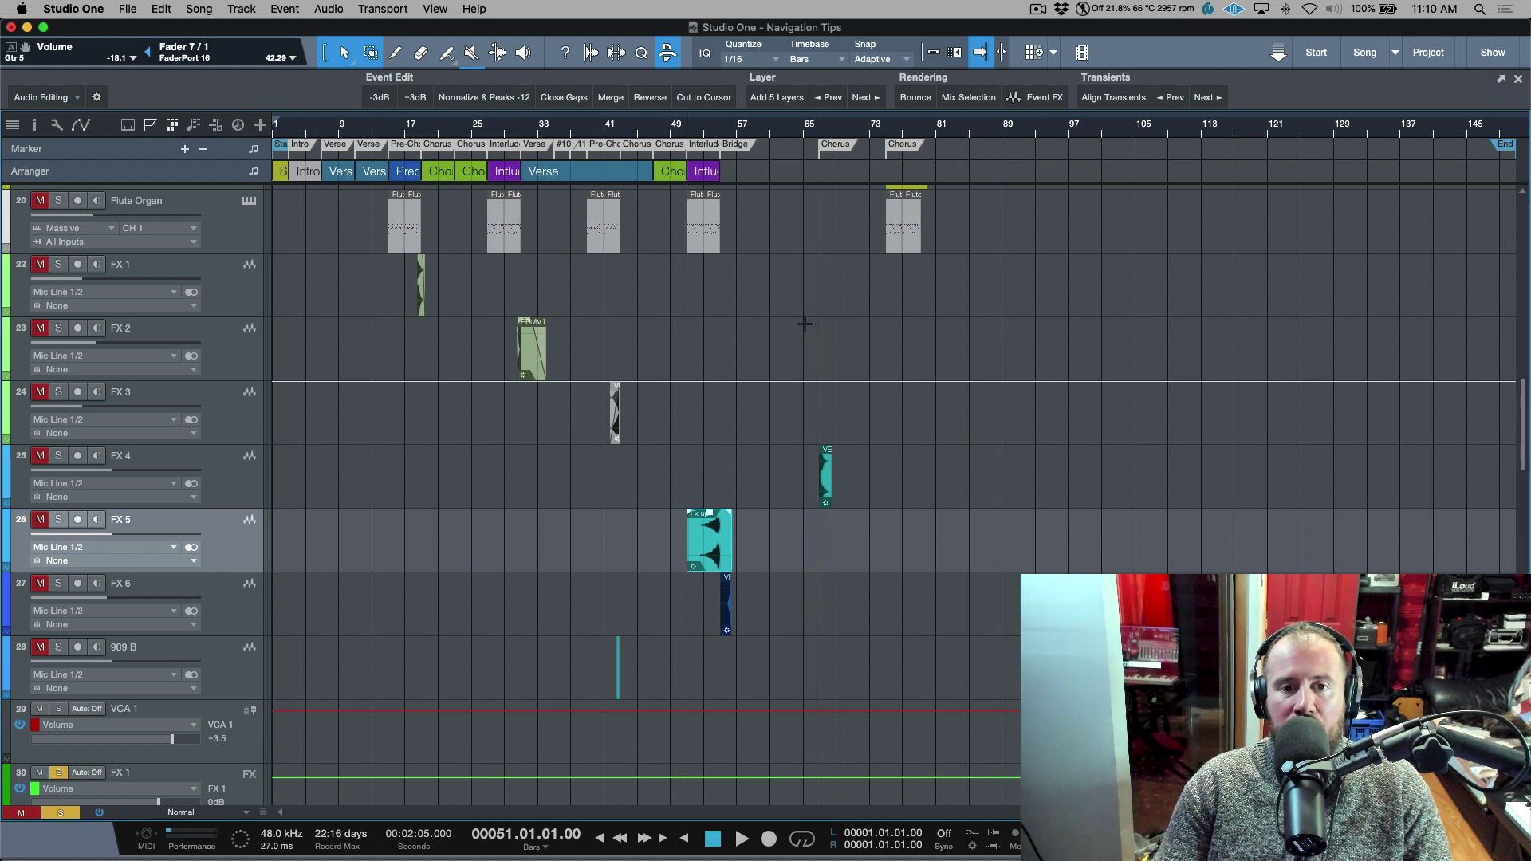
- Check the song notes, then arrow through the Flutes events and locate the playhead to the chosen one
key("super+i")
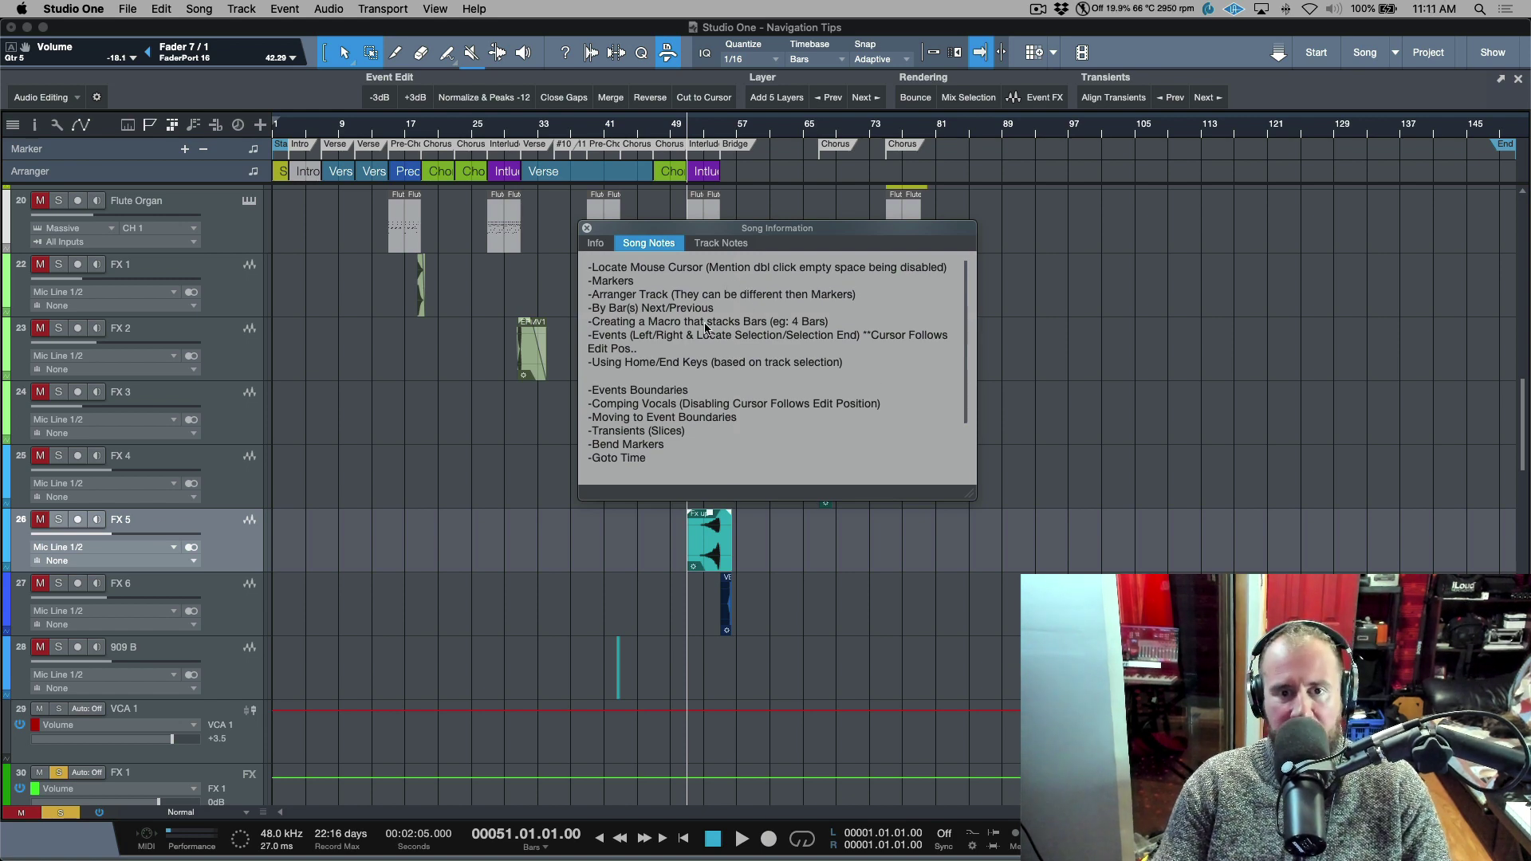
left_click(587, 228)
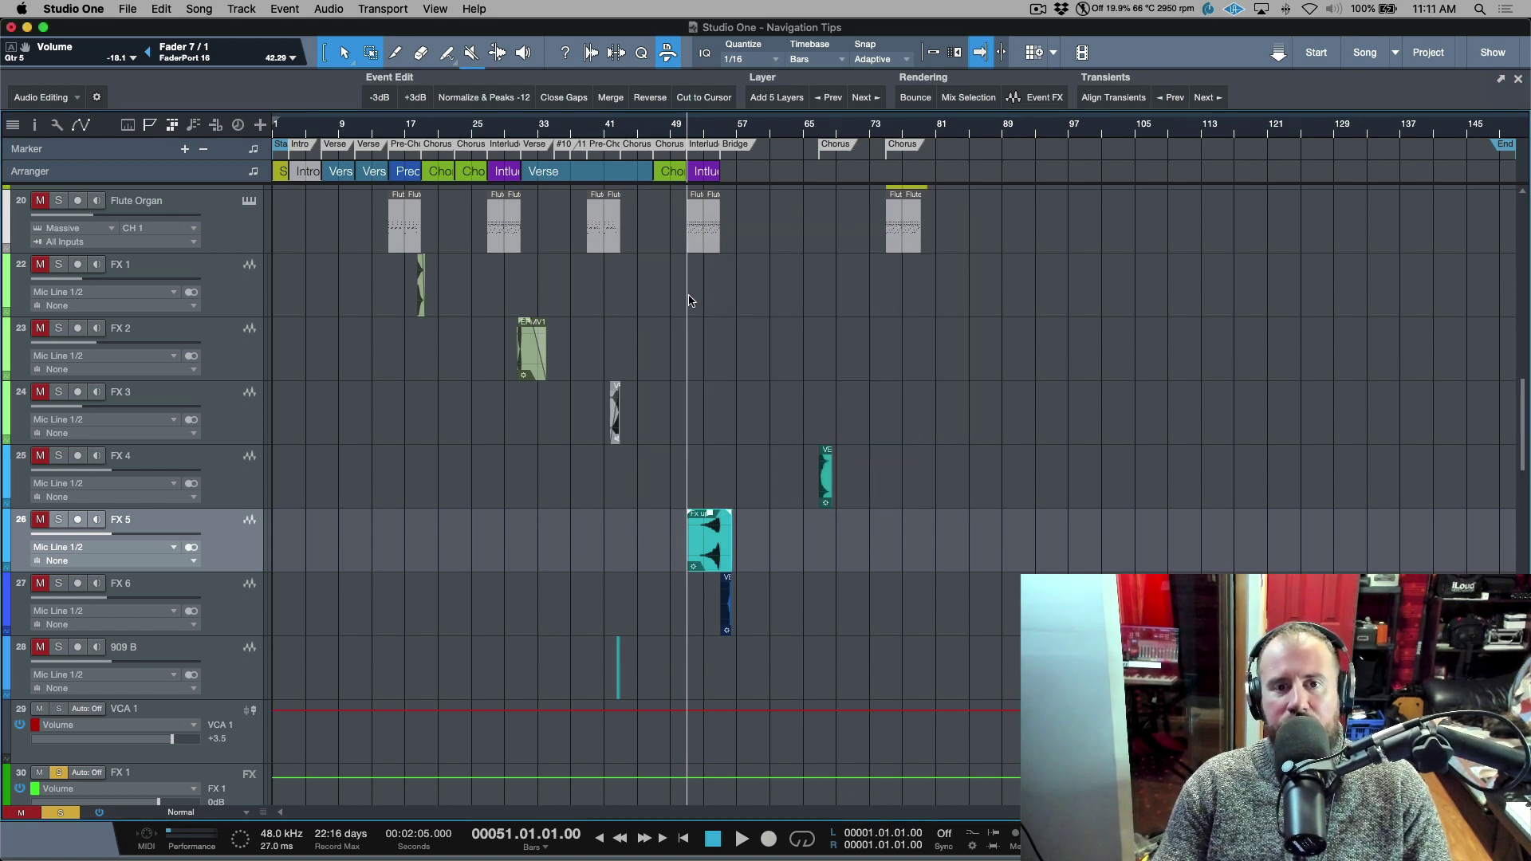
left_click(713, 240)
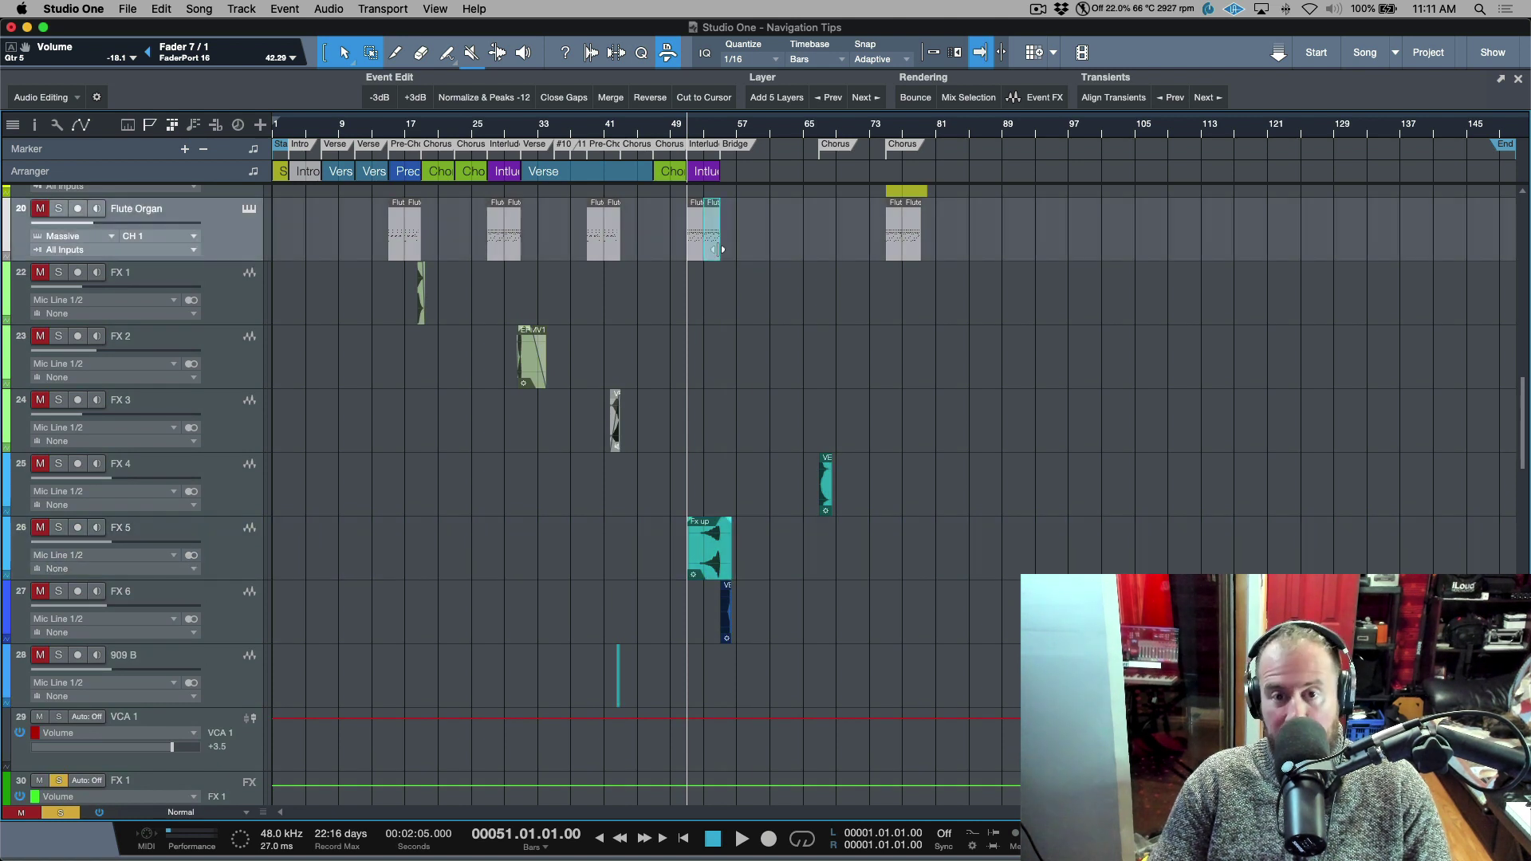
key("Left")
key("Left")
key("Left")
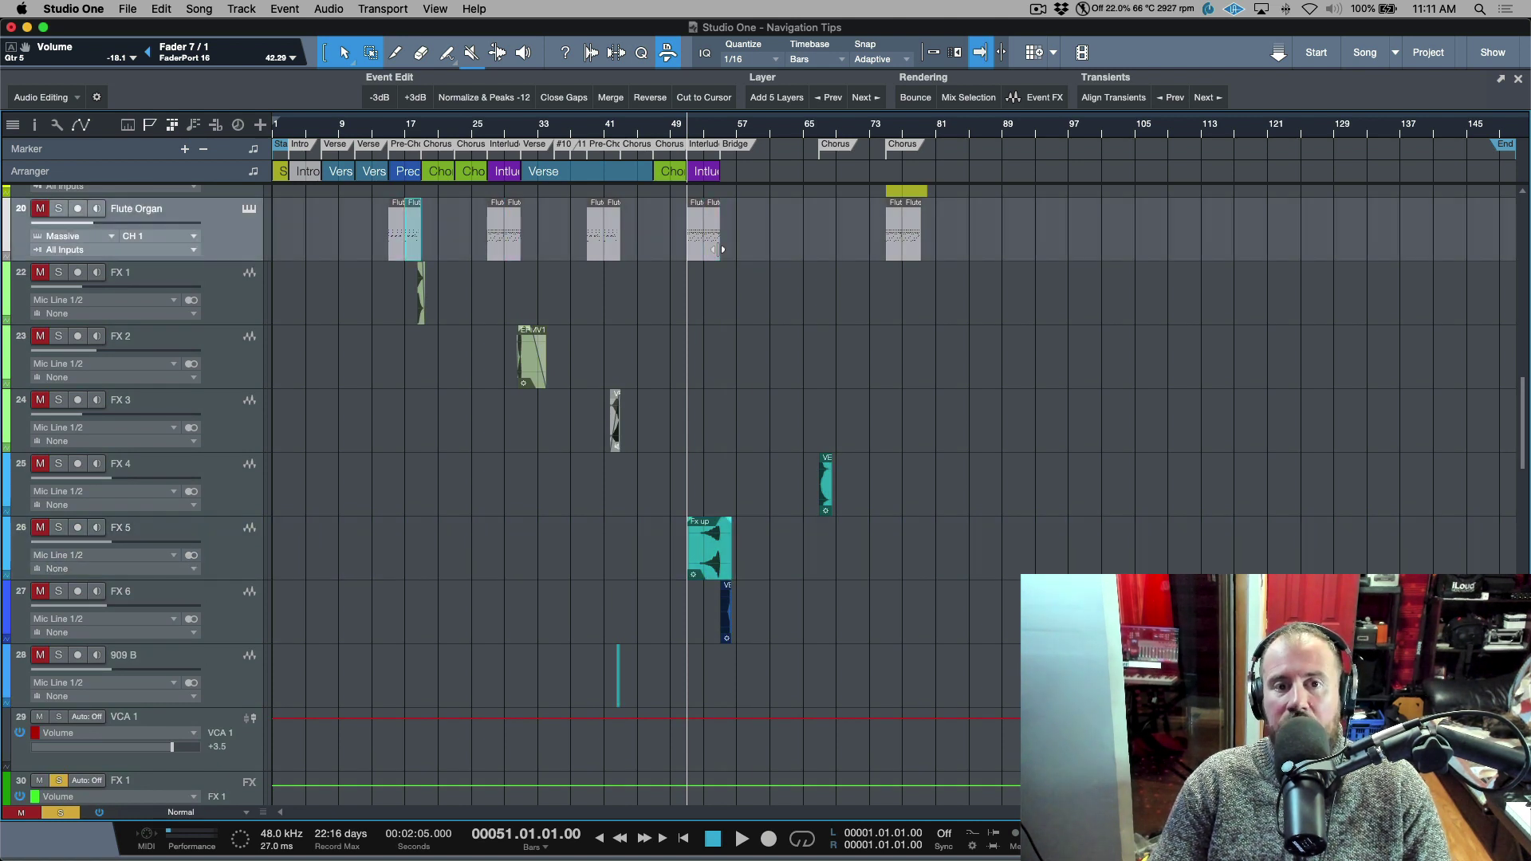
key("Right")
key("Right")
key("Right")
key("Right")
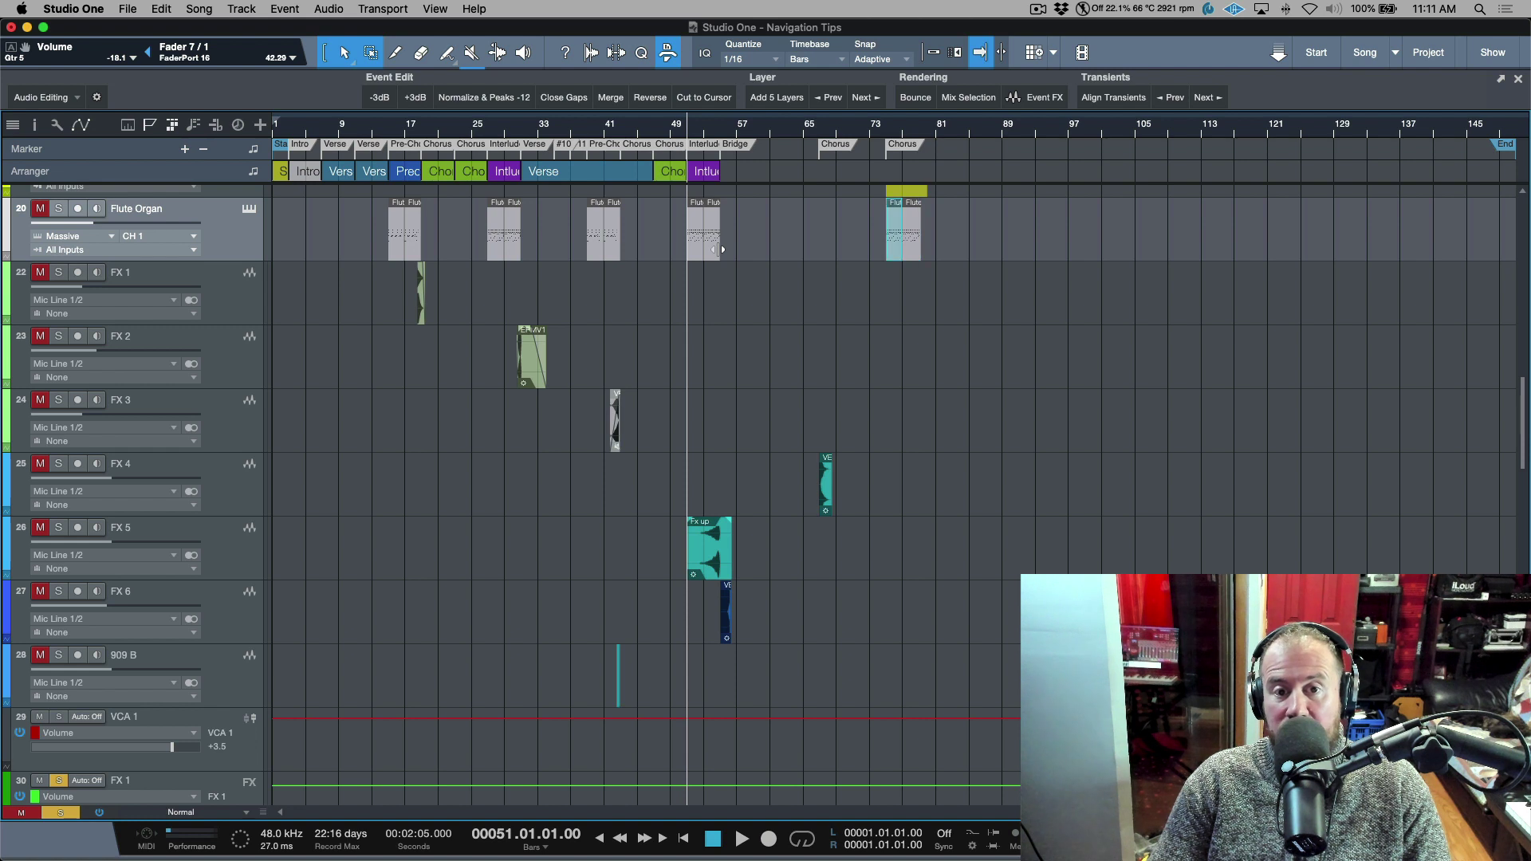
key("Left")
key("Left")
key("Left")
key("Right")
key("Right")
key("Right")
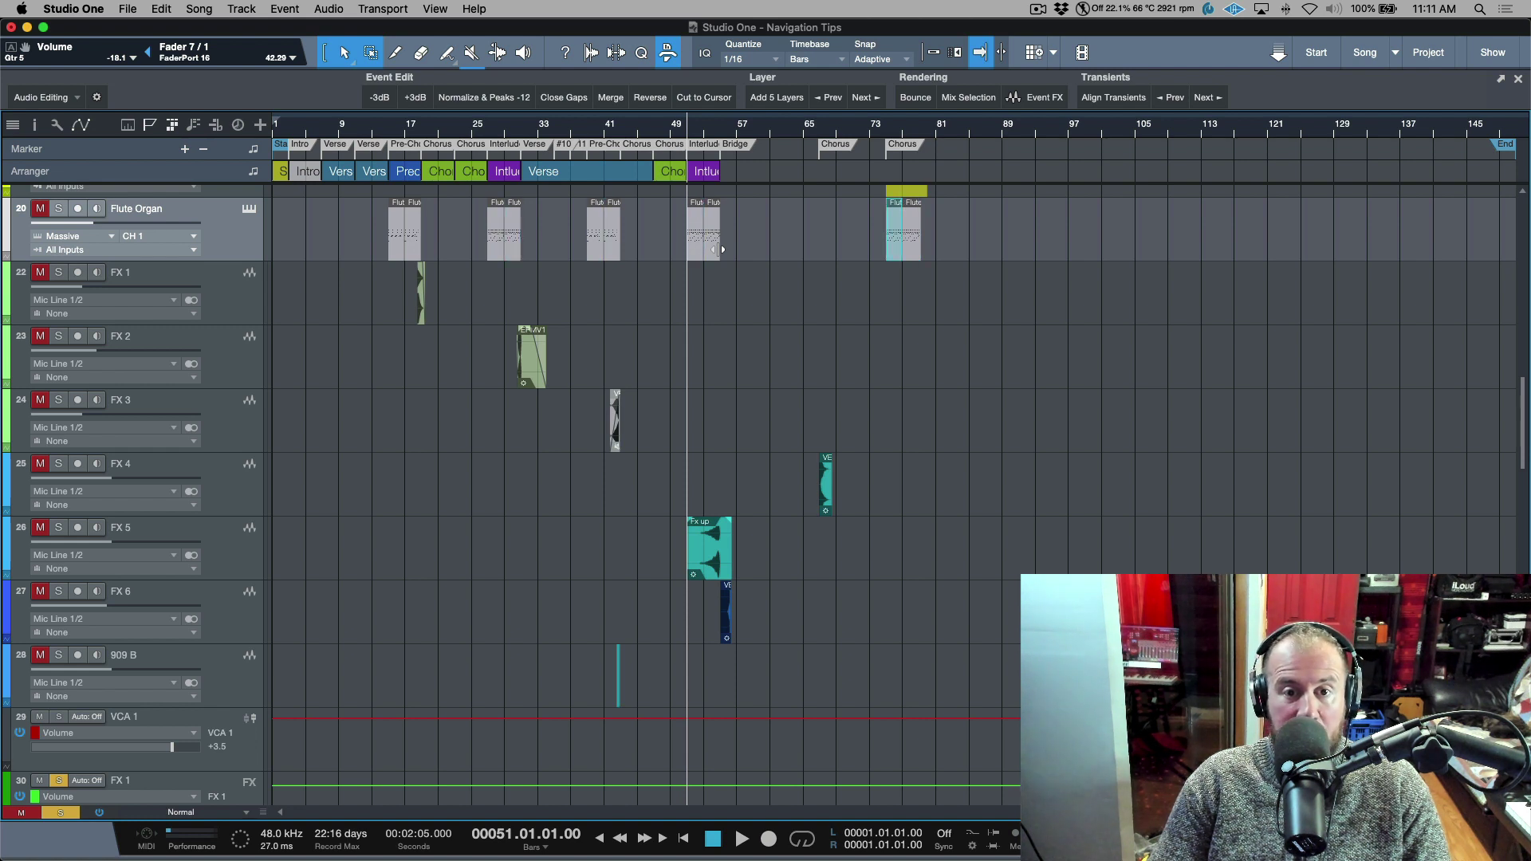
key("Left")
key("Left")
key("Left")
key("Left")
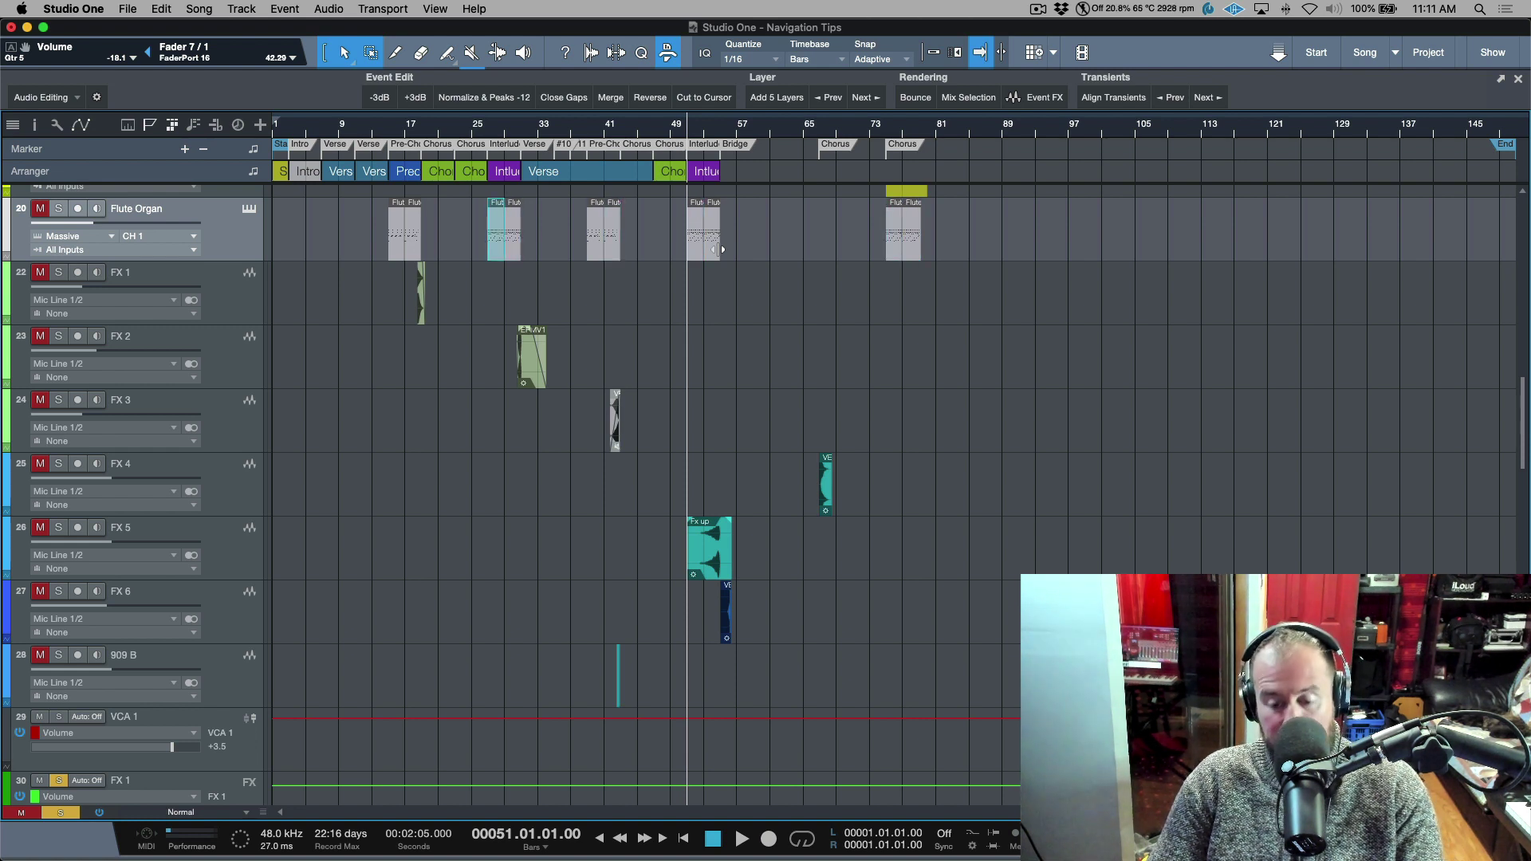
key("l")
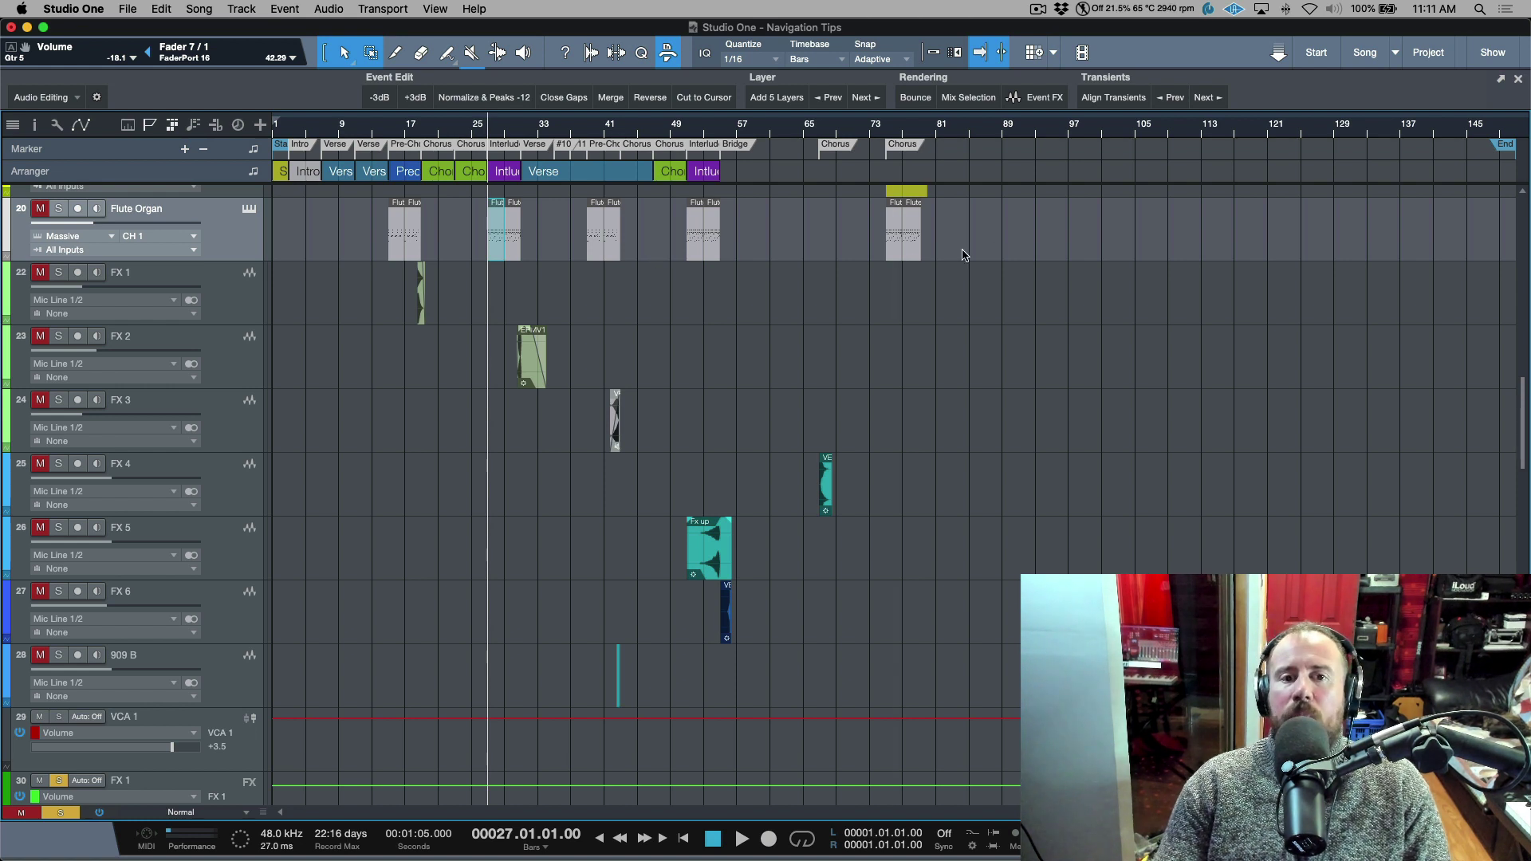
- Select the FX 4 event at bar 67 and zoom in closely around it
left_click(612, 254)
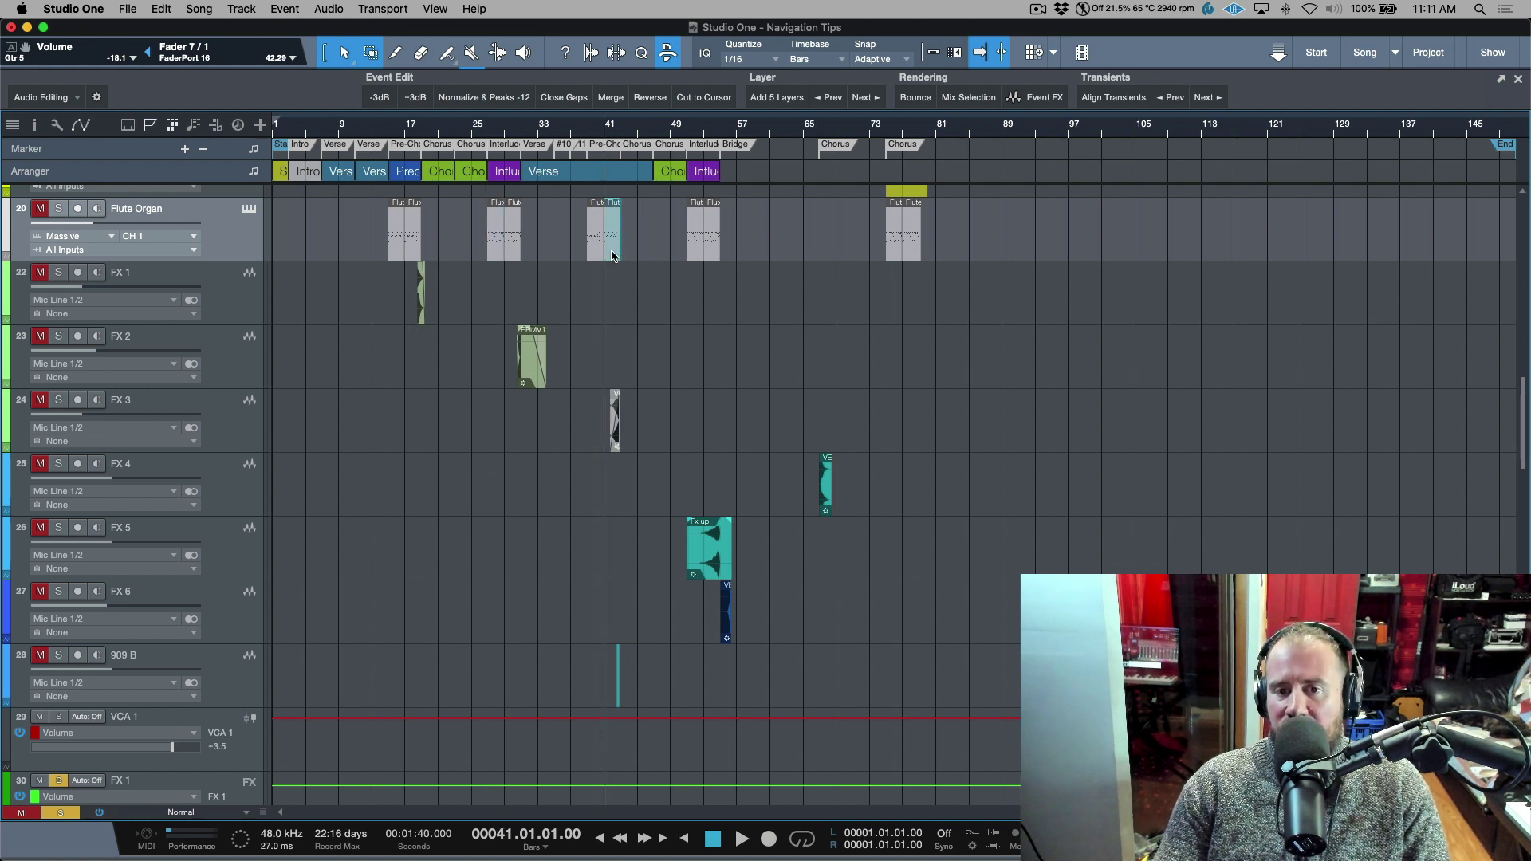
left_click(826, 482)
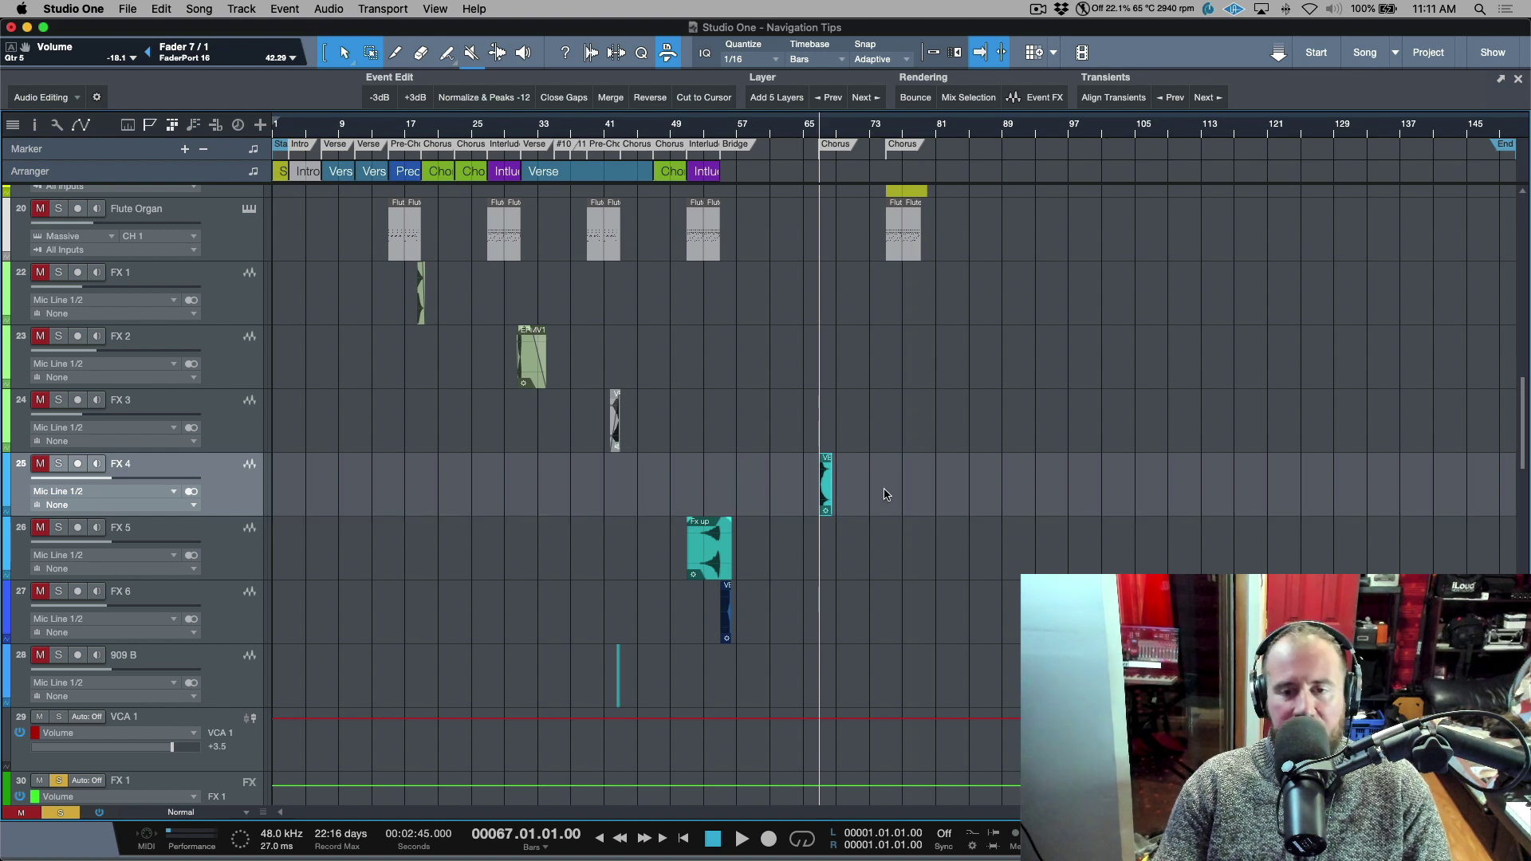
key("e")
key("e")
key("e")
key("e")
key("e")
key("e")
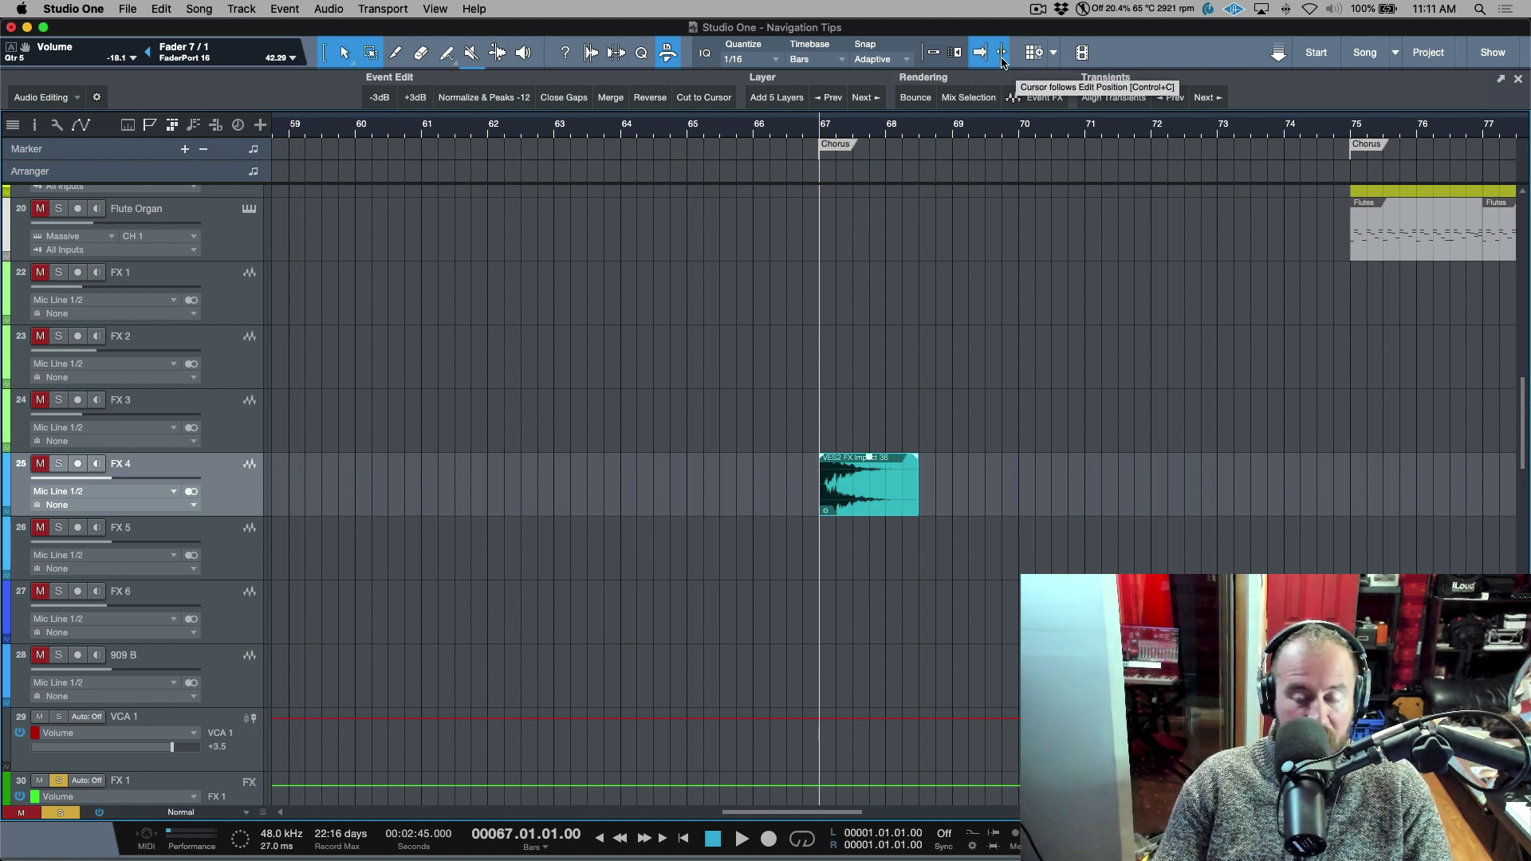
- Toggle the playhead between the FX 4 event's start and end, then zoom out and locate to Verse at bar 31
key("e")
key("e")
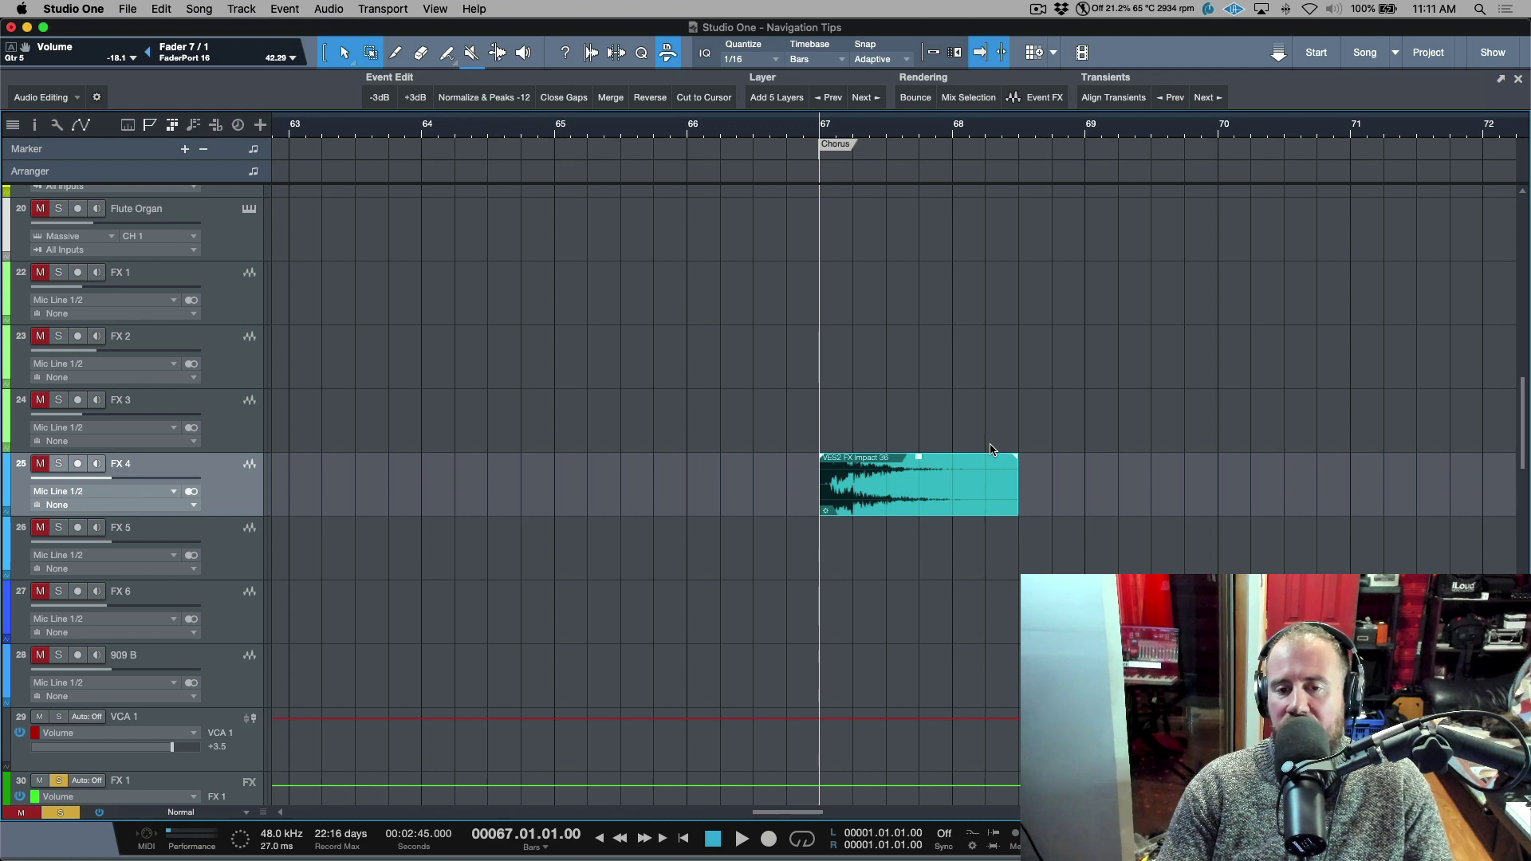
key("n")
key("l")
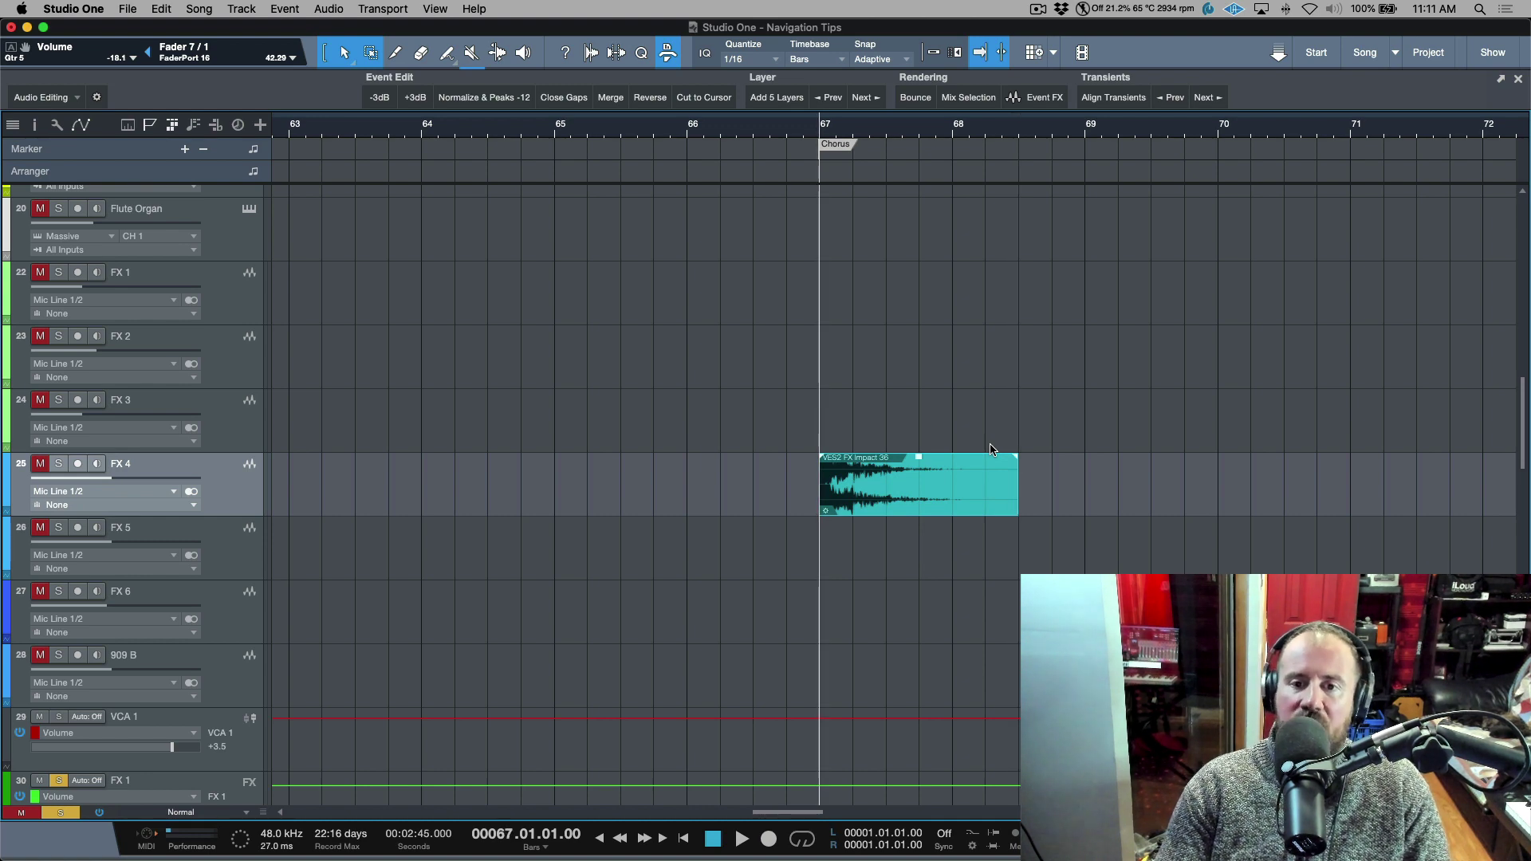
key("alt+l")
key("l")
key("alt+l")
key("l")
key("alt+l")
key("w")
key("w")
key("w")
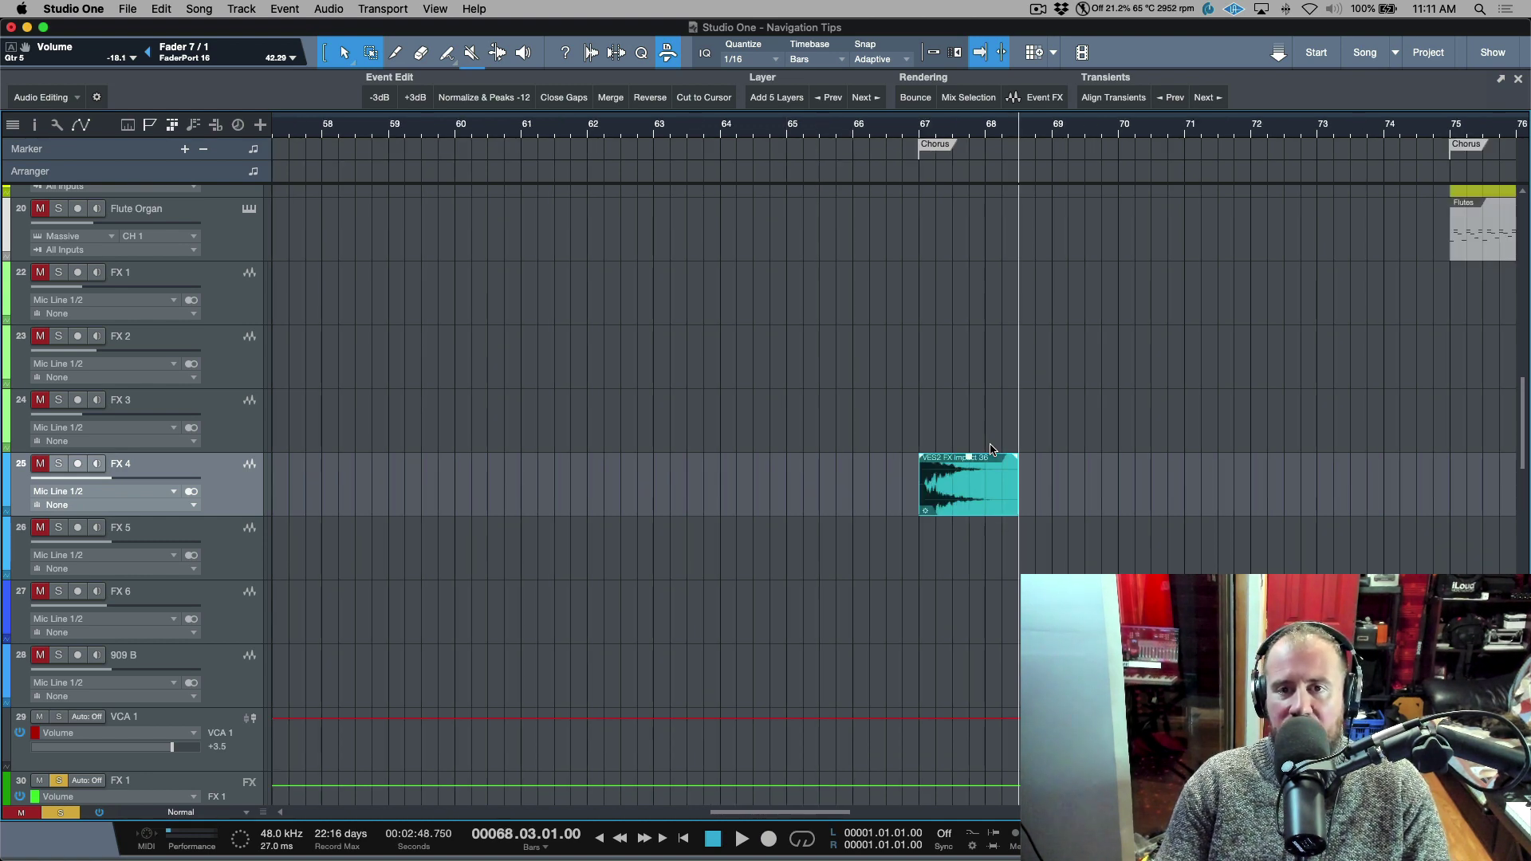
left_click(628, 179)
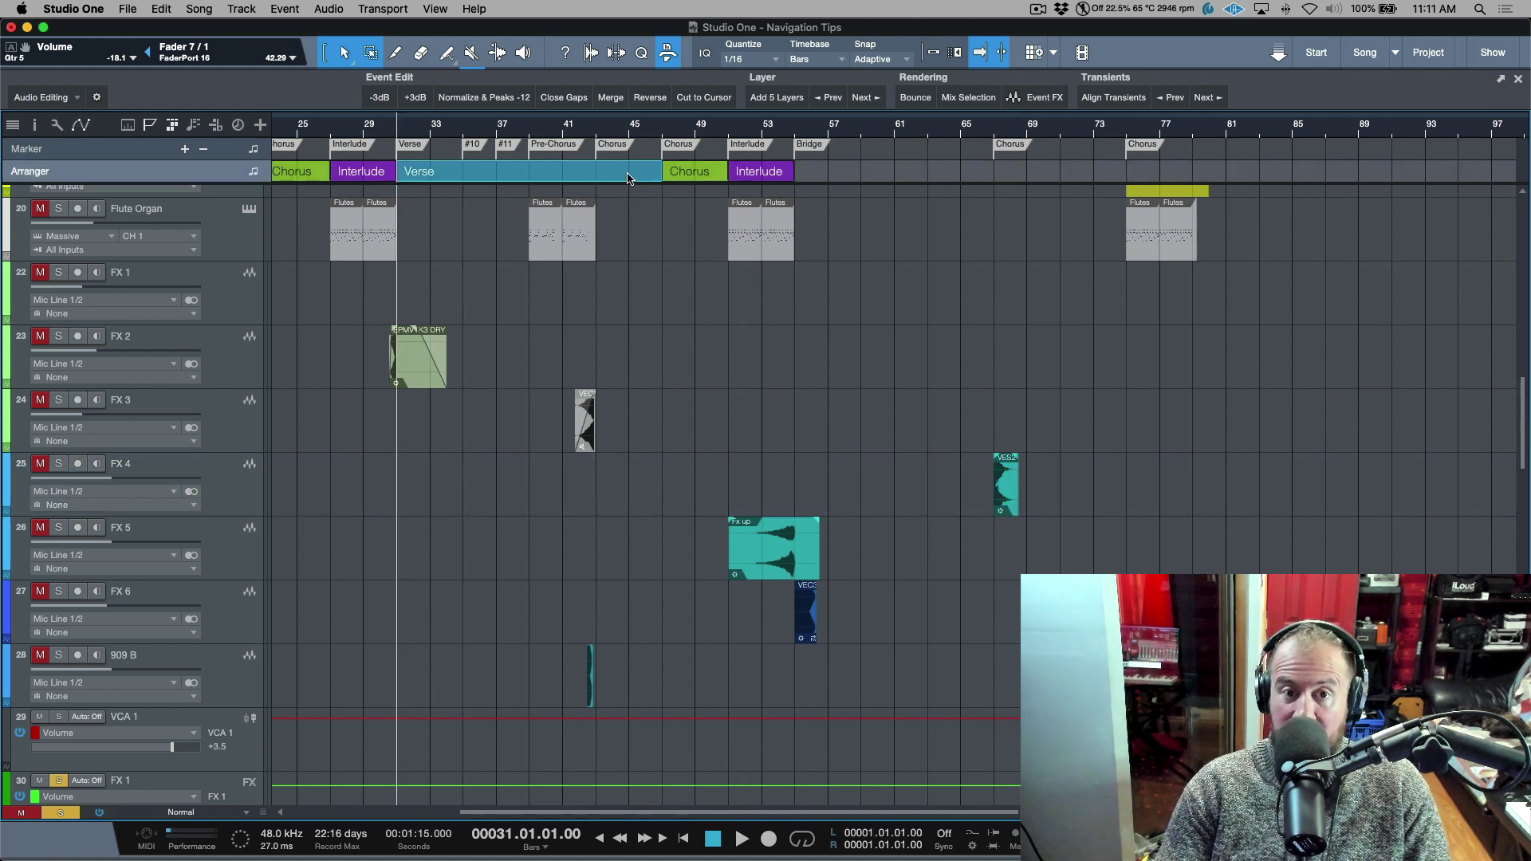
- Jump the playhead back and forth between the Verse section's start and its end at bar 47
key("n")
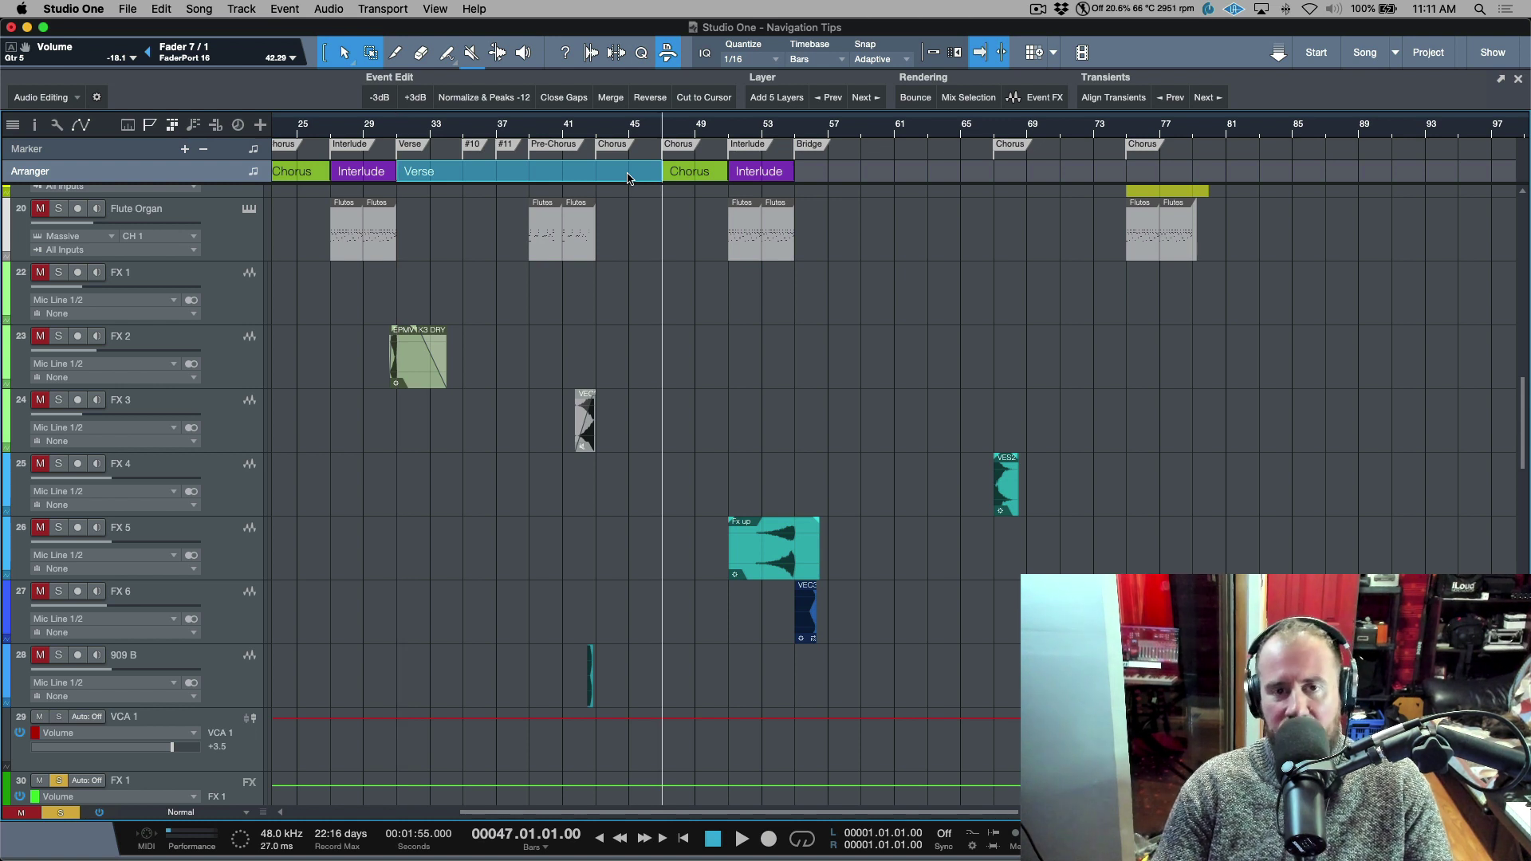
key("b")
key("n")
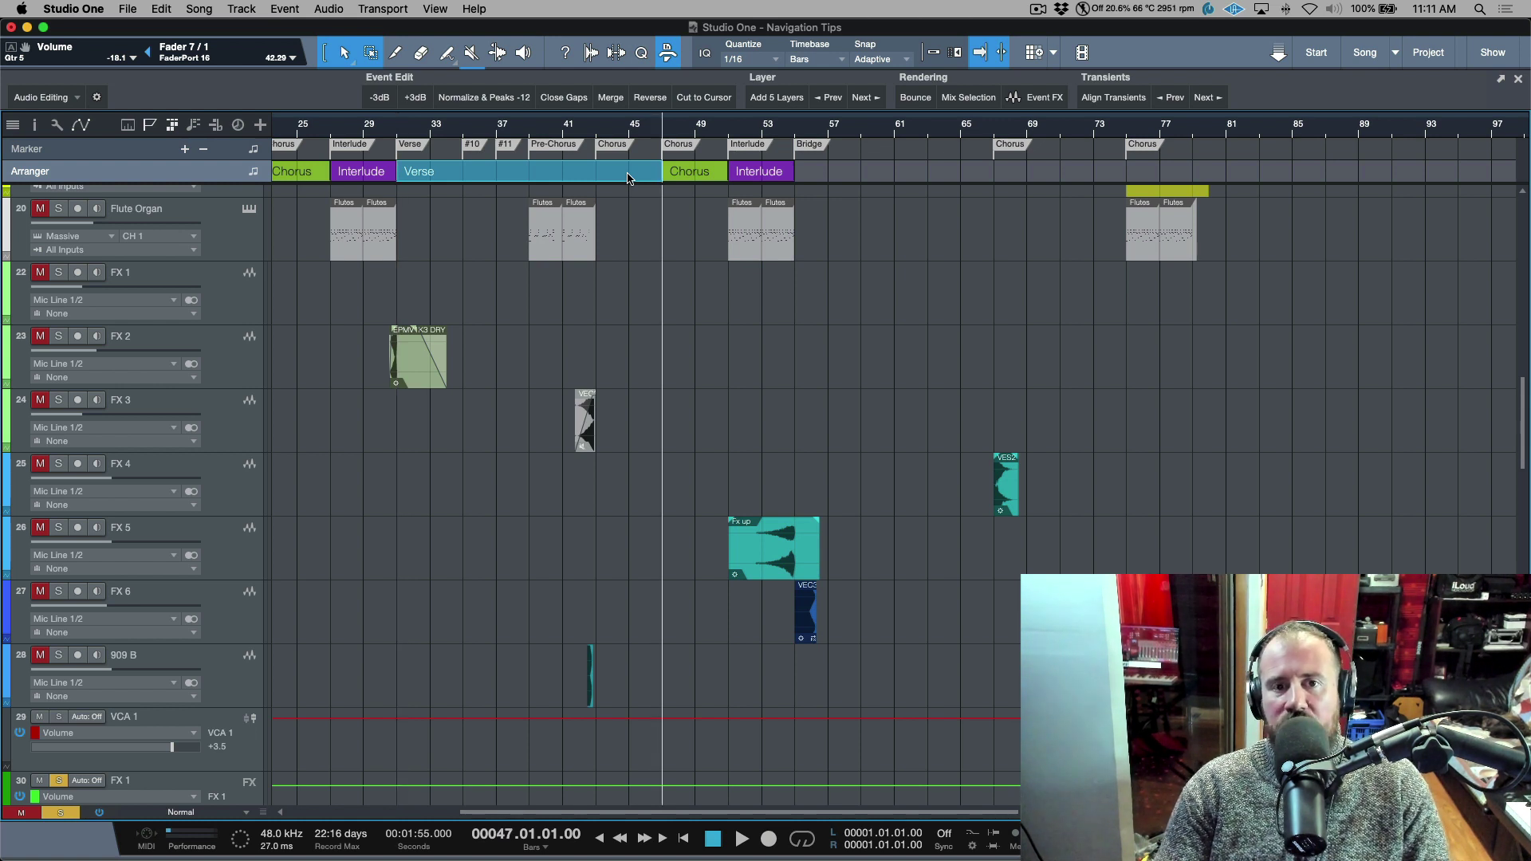
key("b")
key("n")
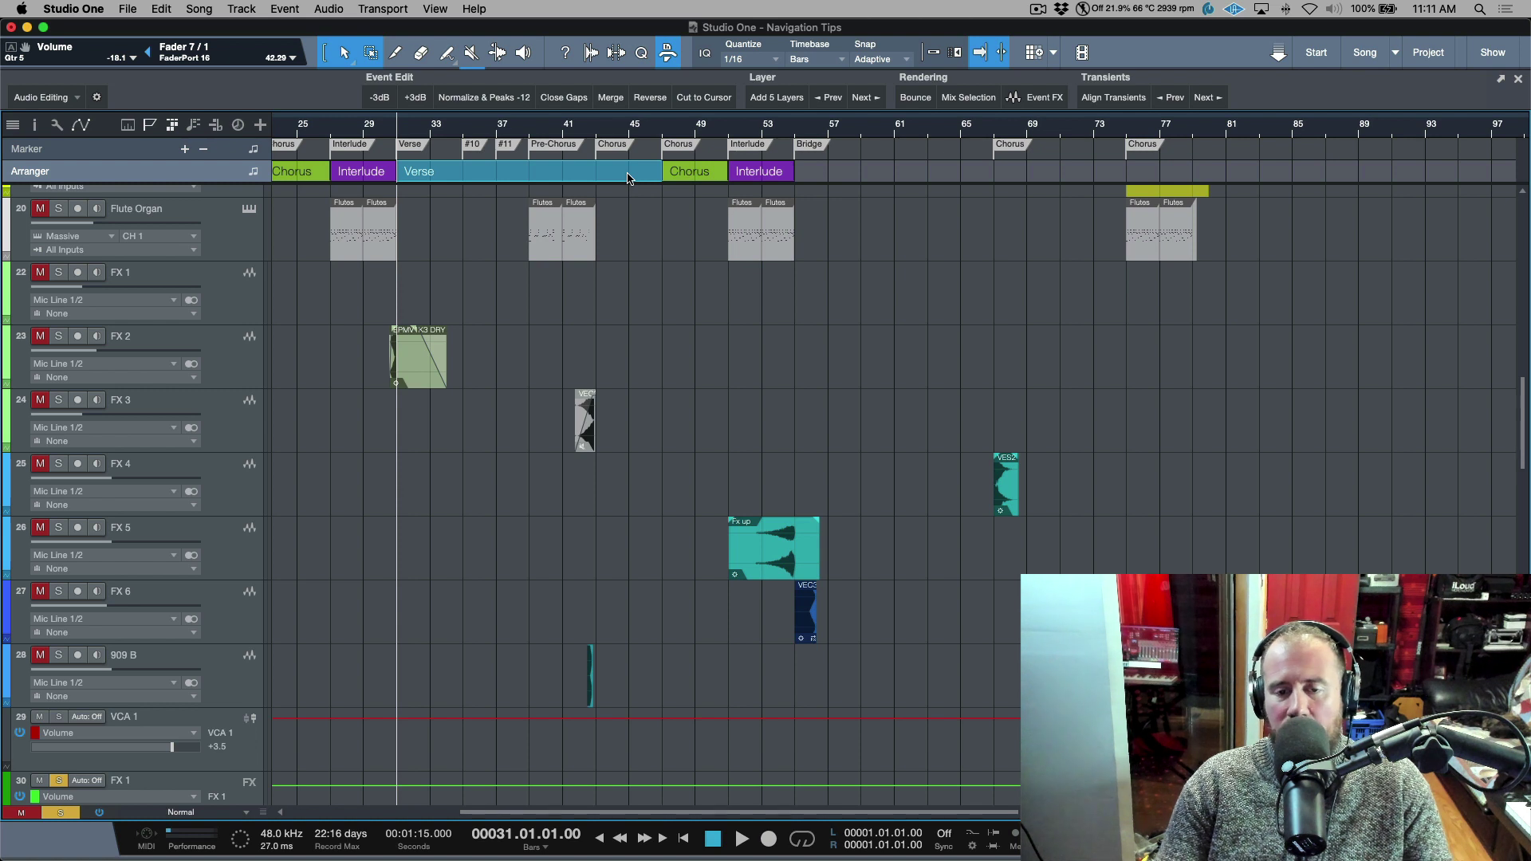
- Select the bar 41 Flutes event, step through the next Flutes events to bar 77, and open the Transport menu
left_click_drag(621, 253, 584, 256)
left_click(581, 257)
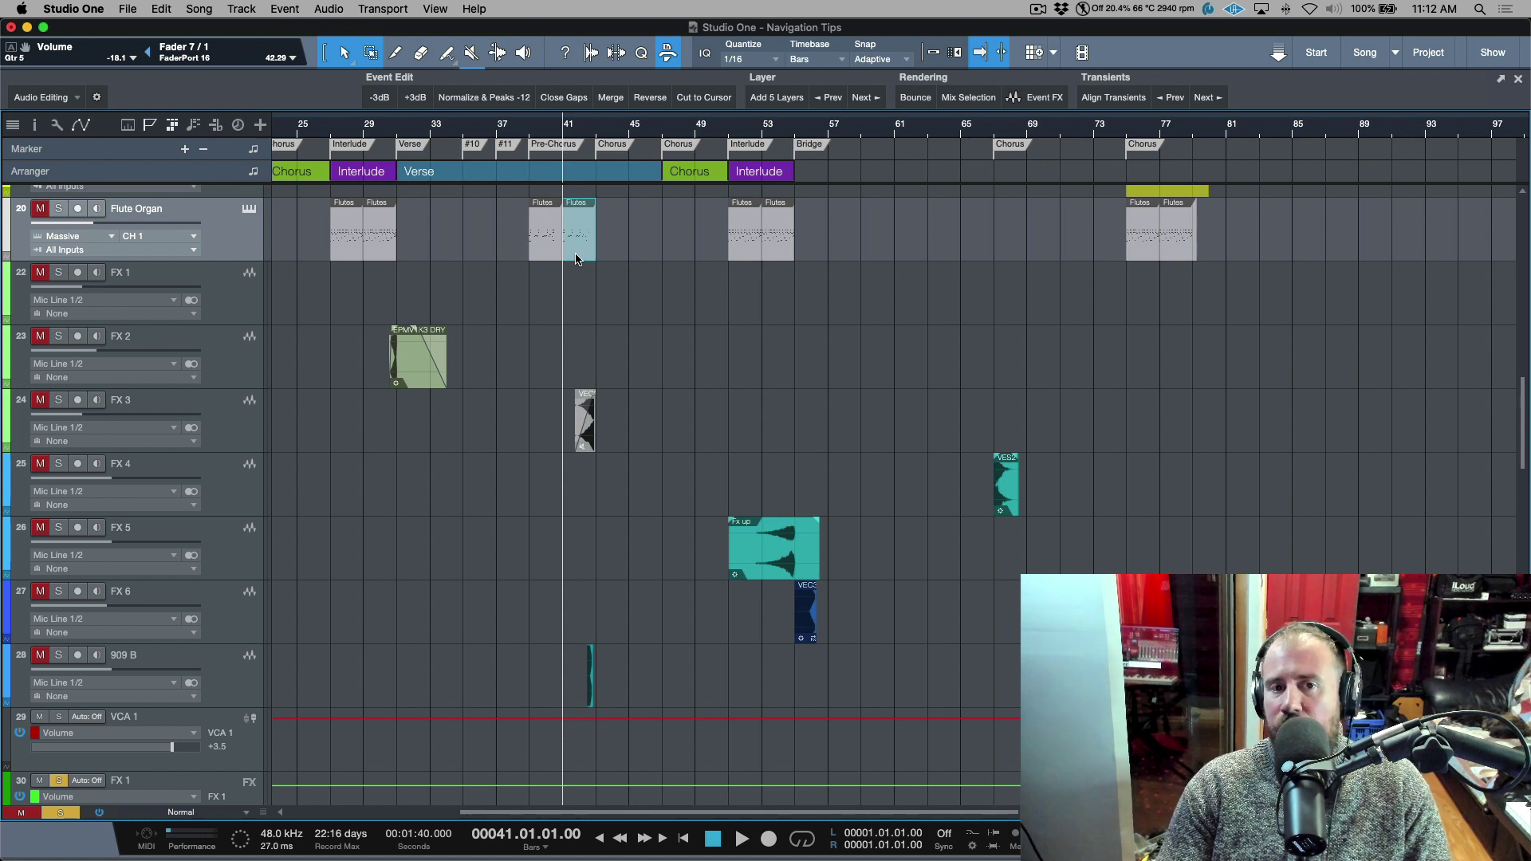
key("Right")
key("Right")
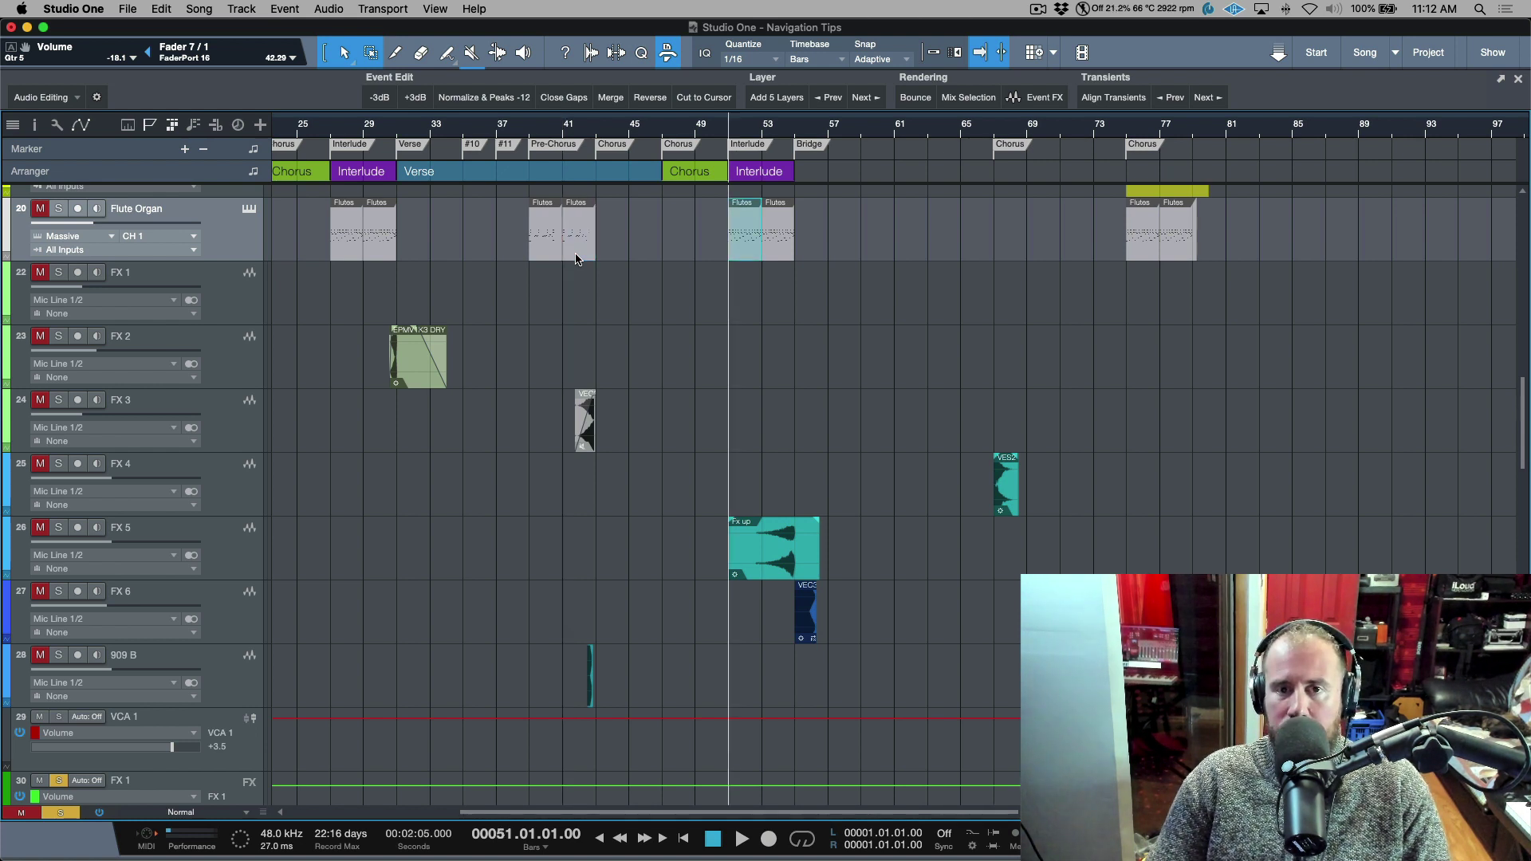
key("Right")
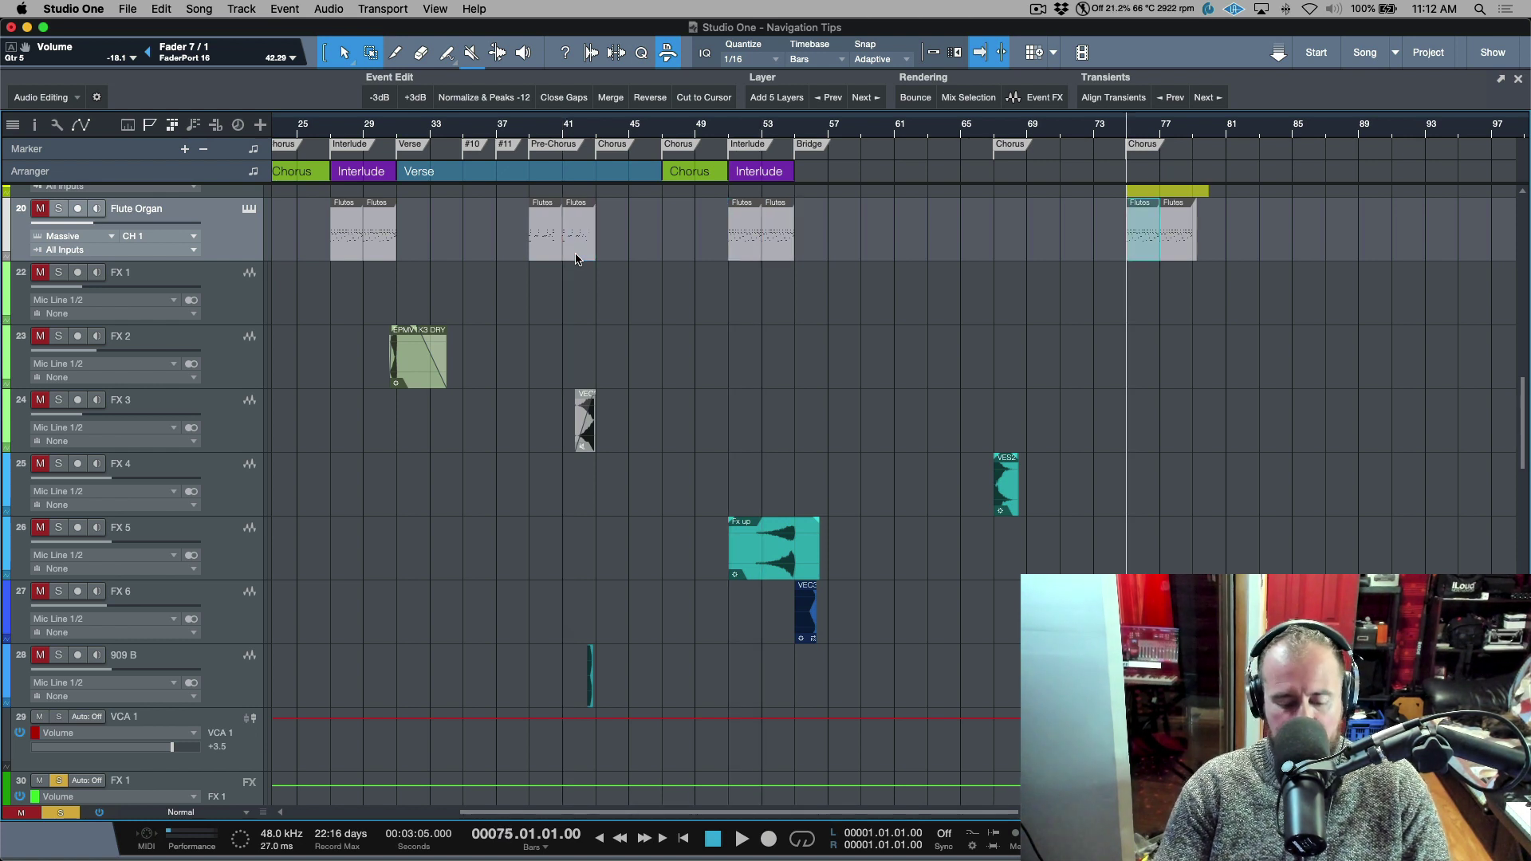
key("Right")
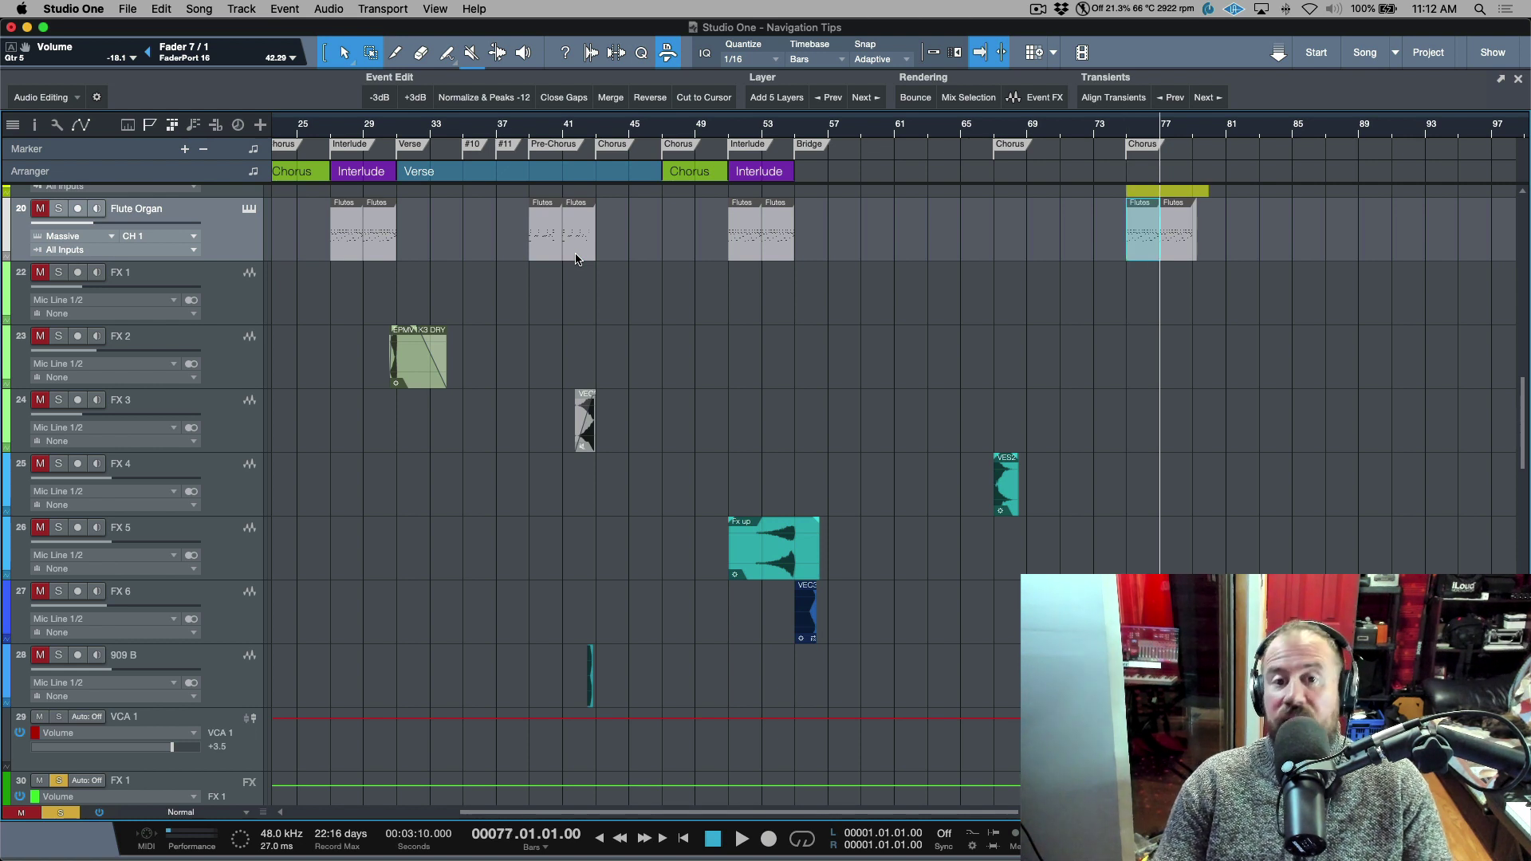
left_click(410, 11)
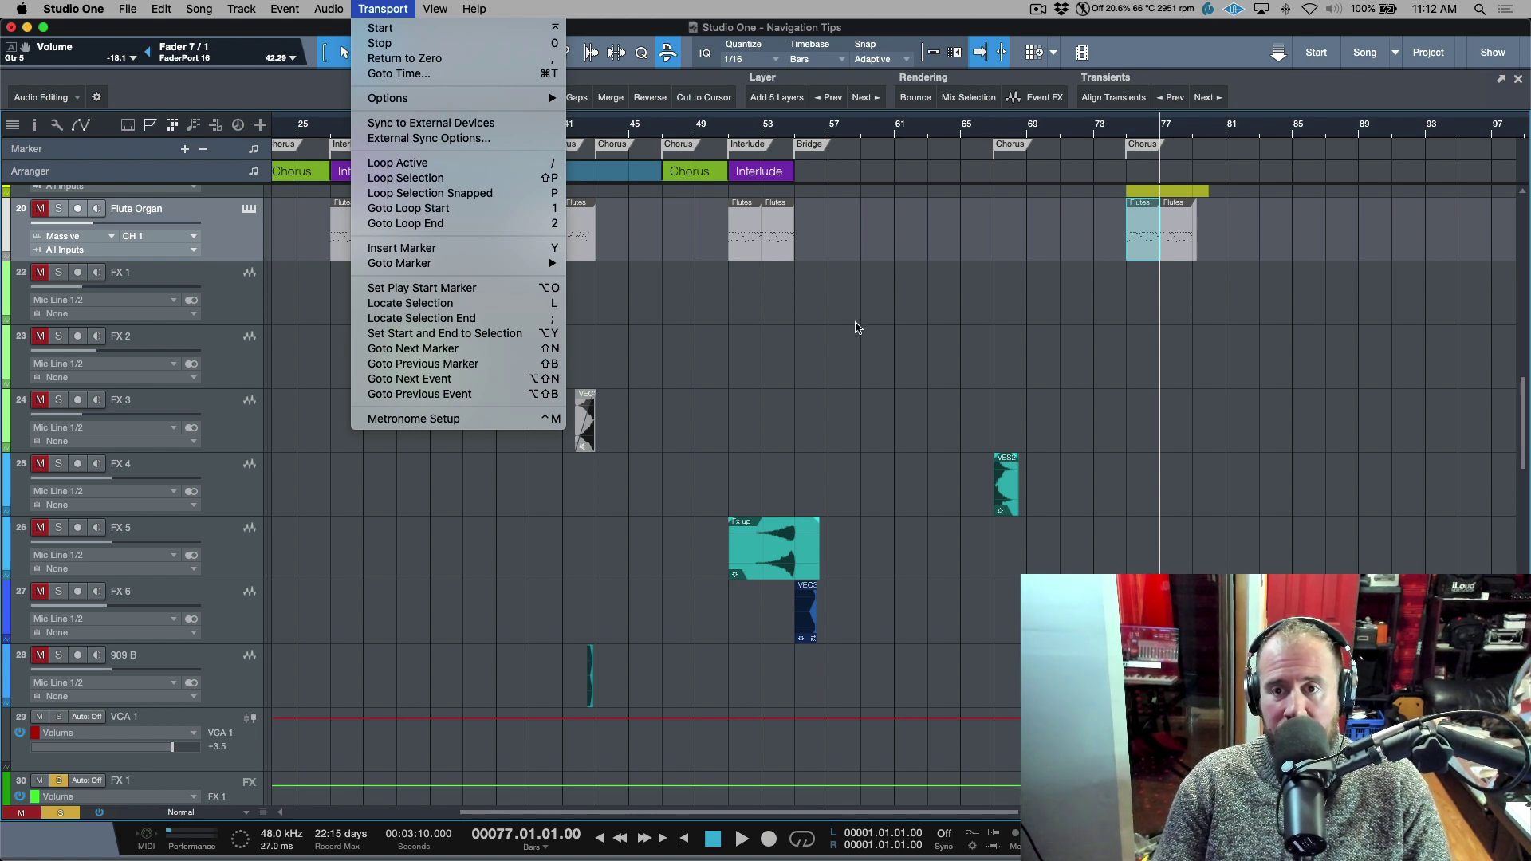
- Select the second Flutes event near bar 77, toggle the playhead between its start and end, then open the song notes
left_click(858, 327)
left_click(1177, 254)
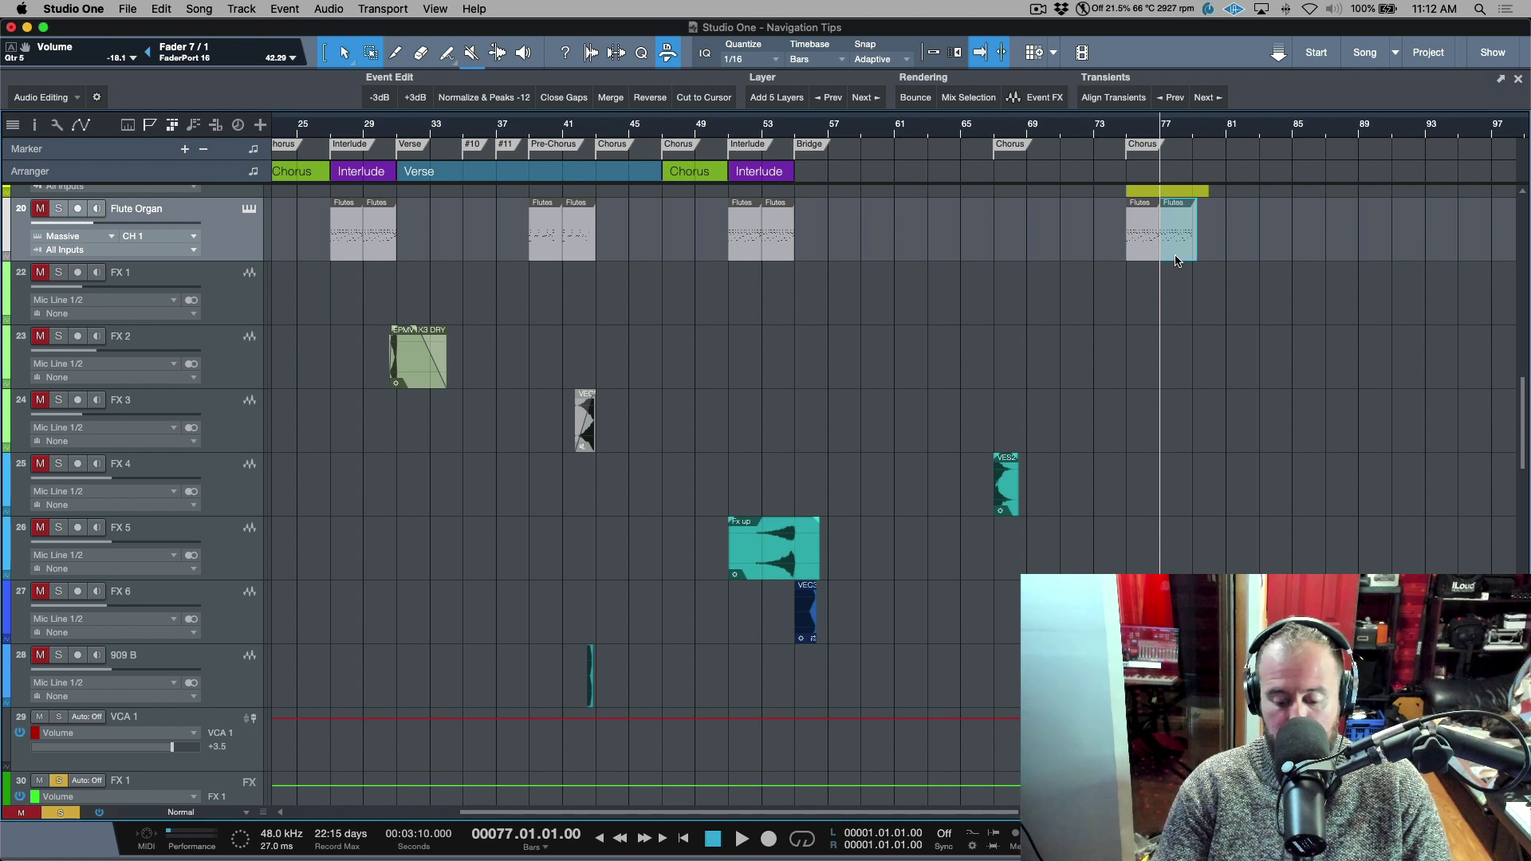
key("shift+l")
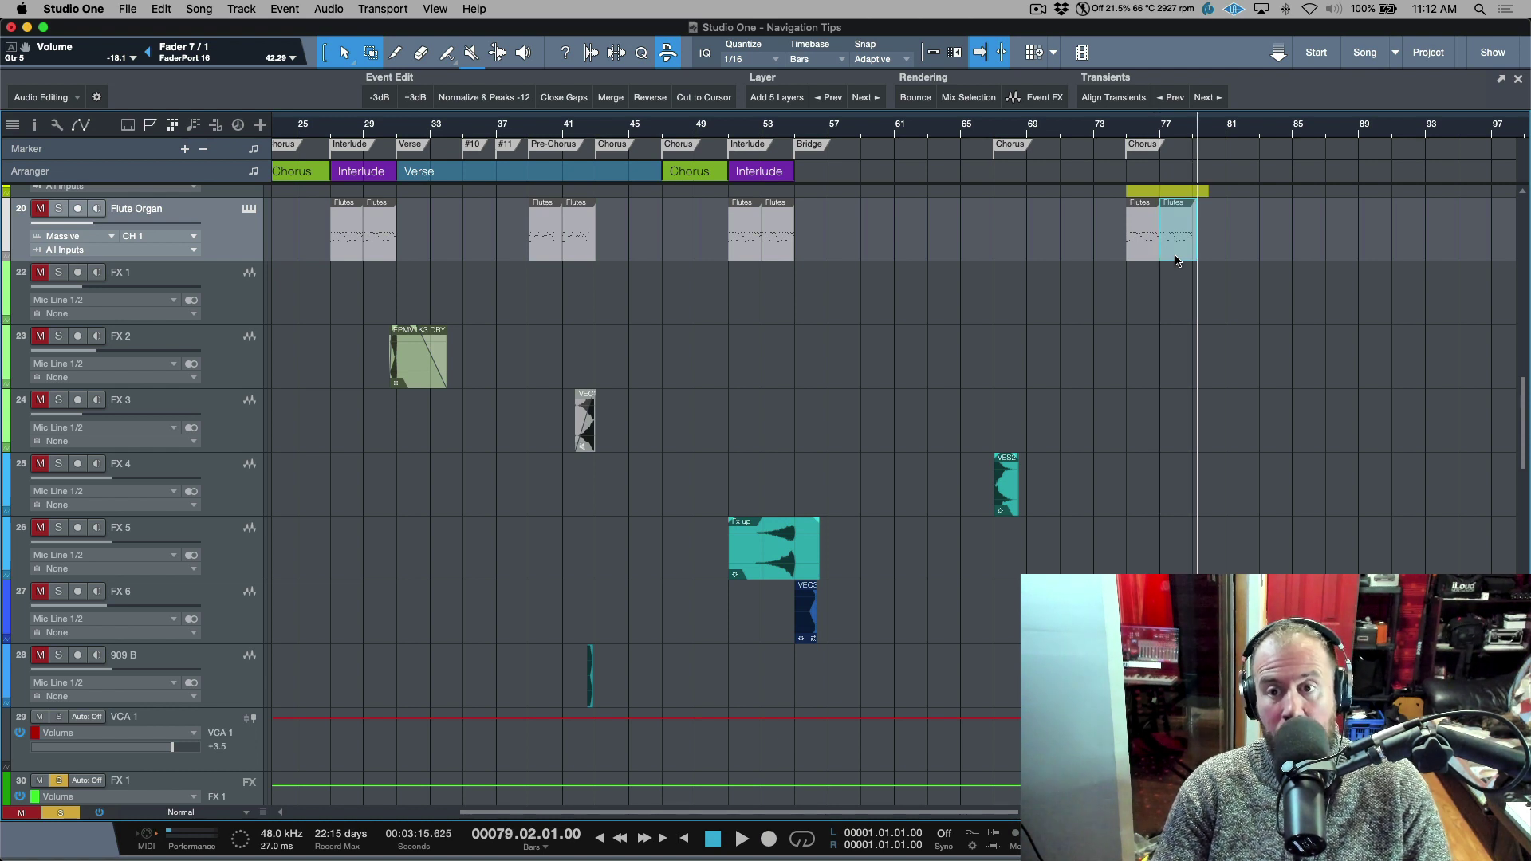
key("l")
key("shift+l")
key("l")
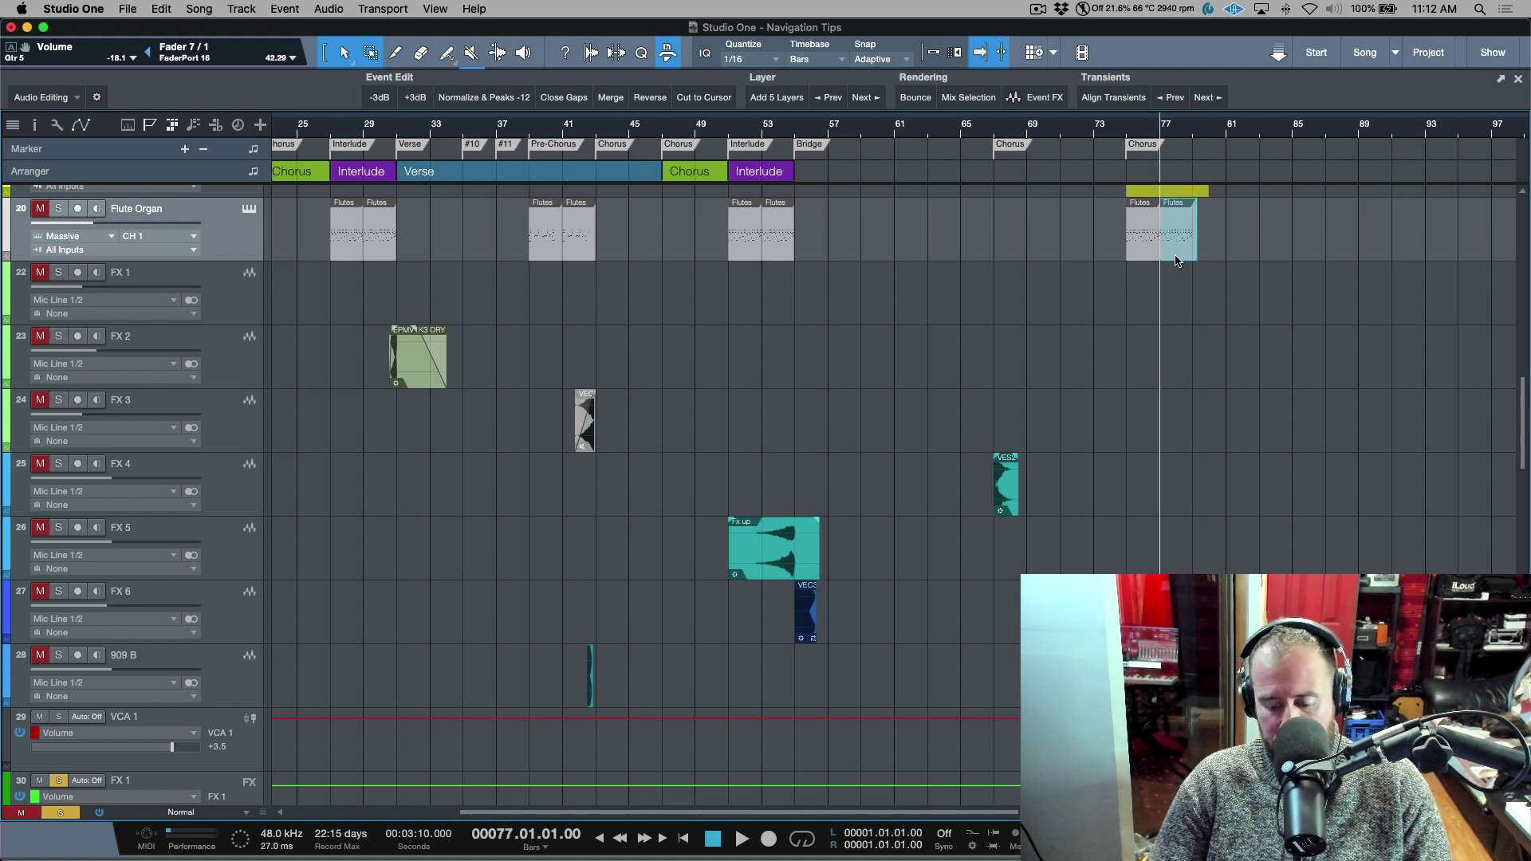
key("super+i")
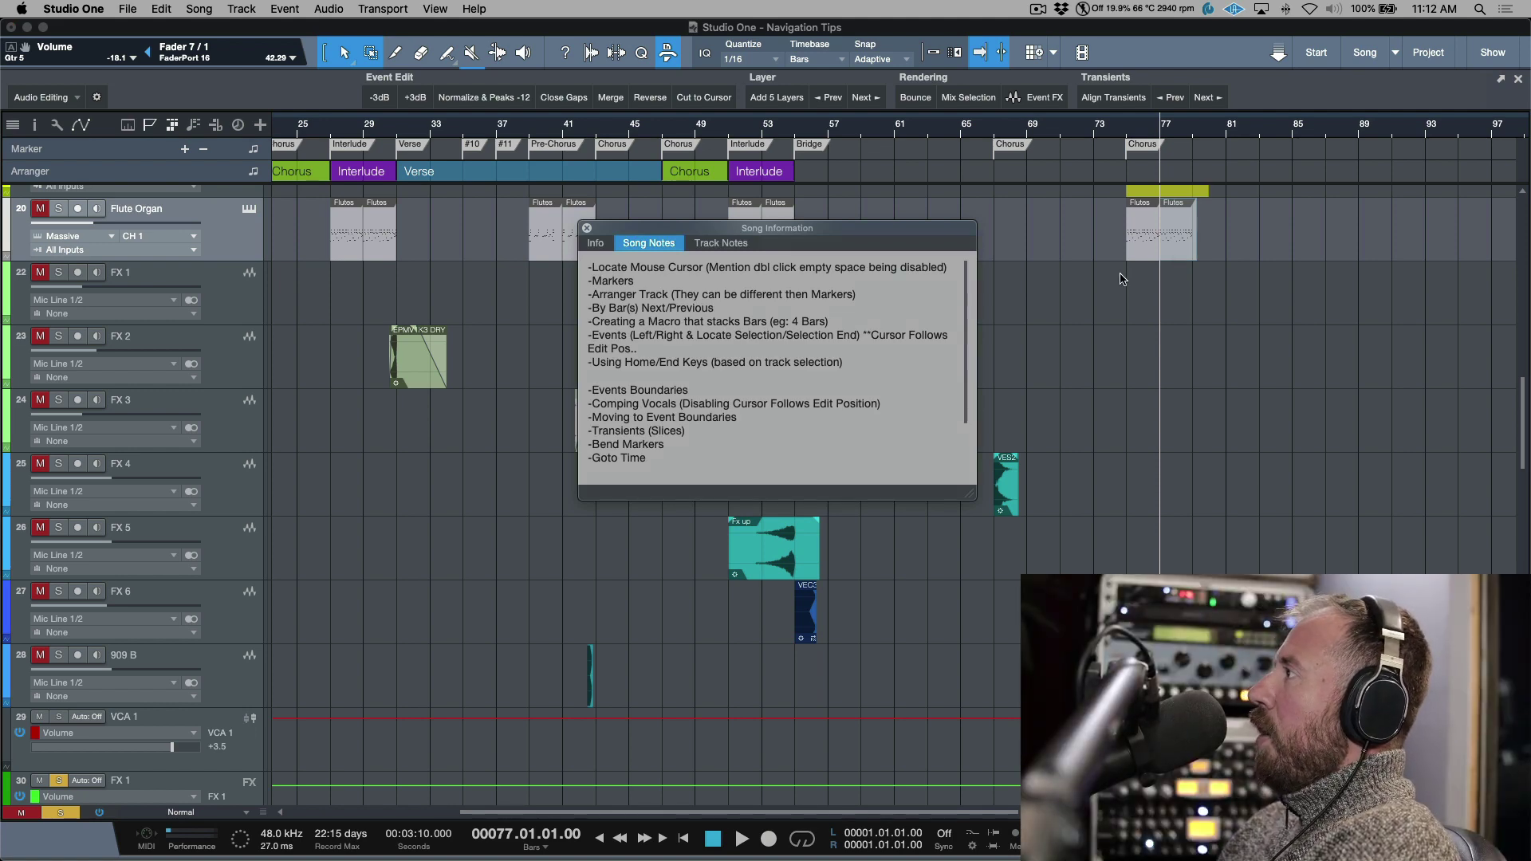
- Close the song notes, show the whole song, and enlarge the track heights from chorus vocal track 38
left_click(588, 228)
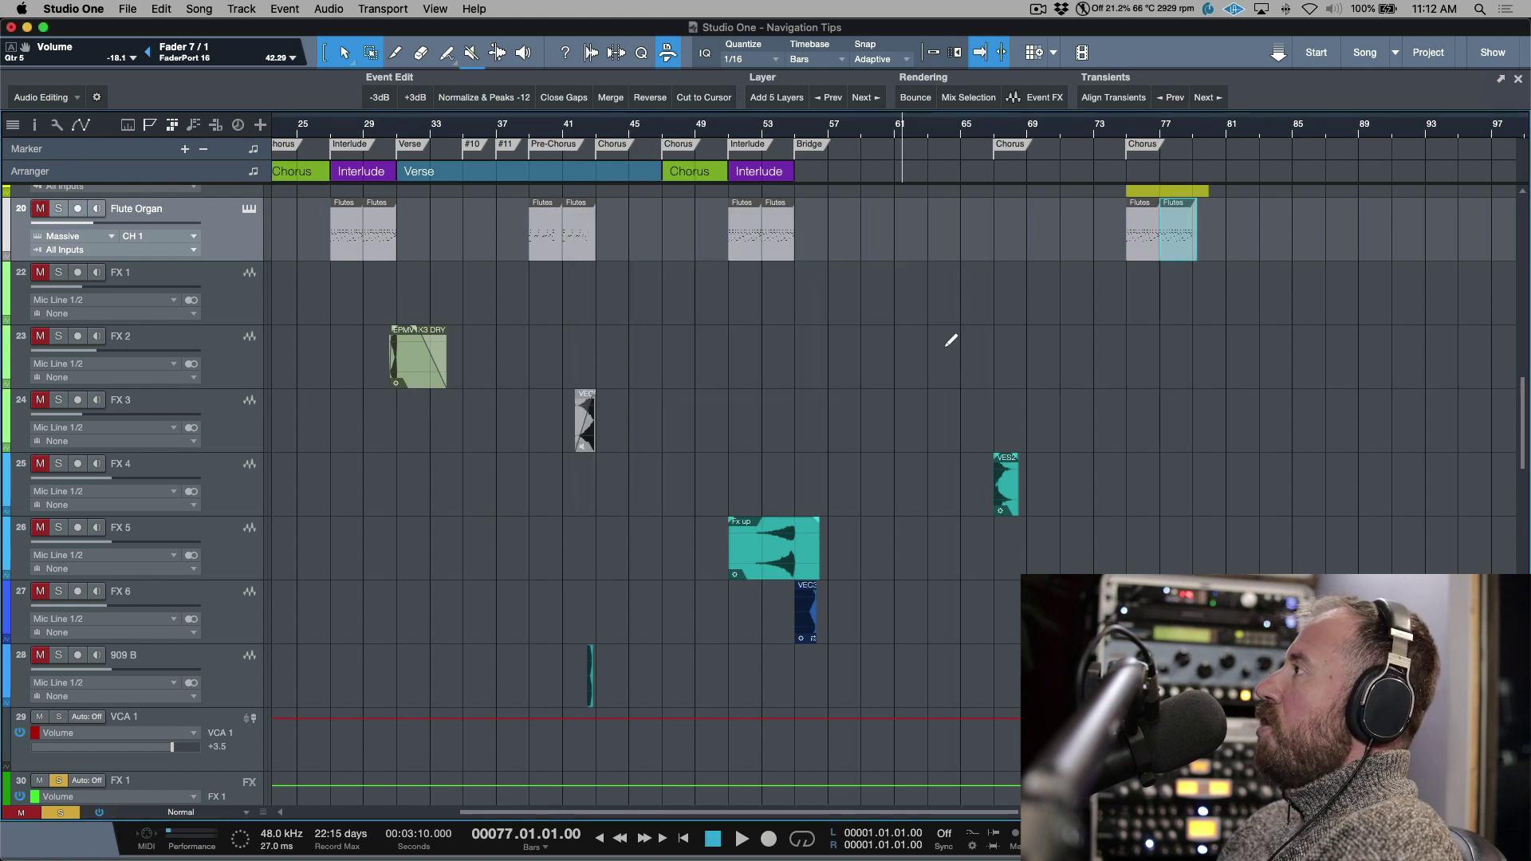
key("z")
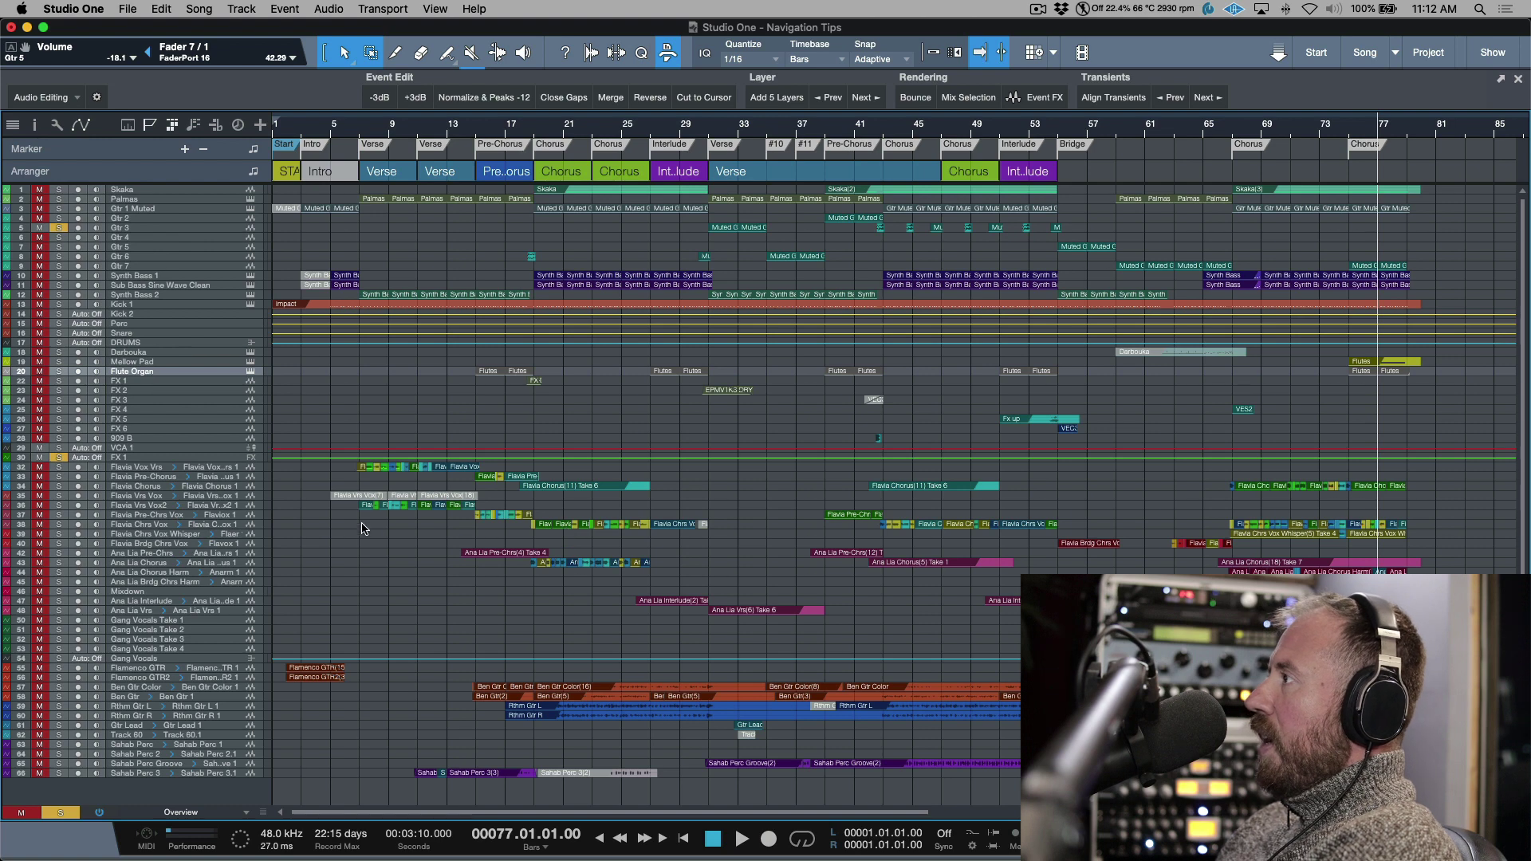
left_click(238, 526)
key("shift+e")
key("shift+e")
key("shift+e")
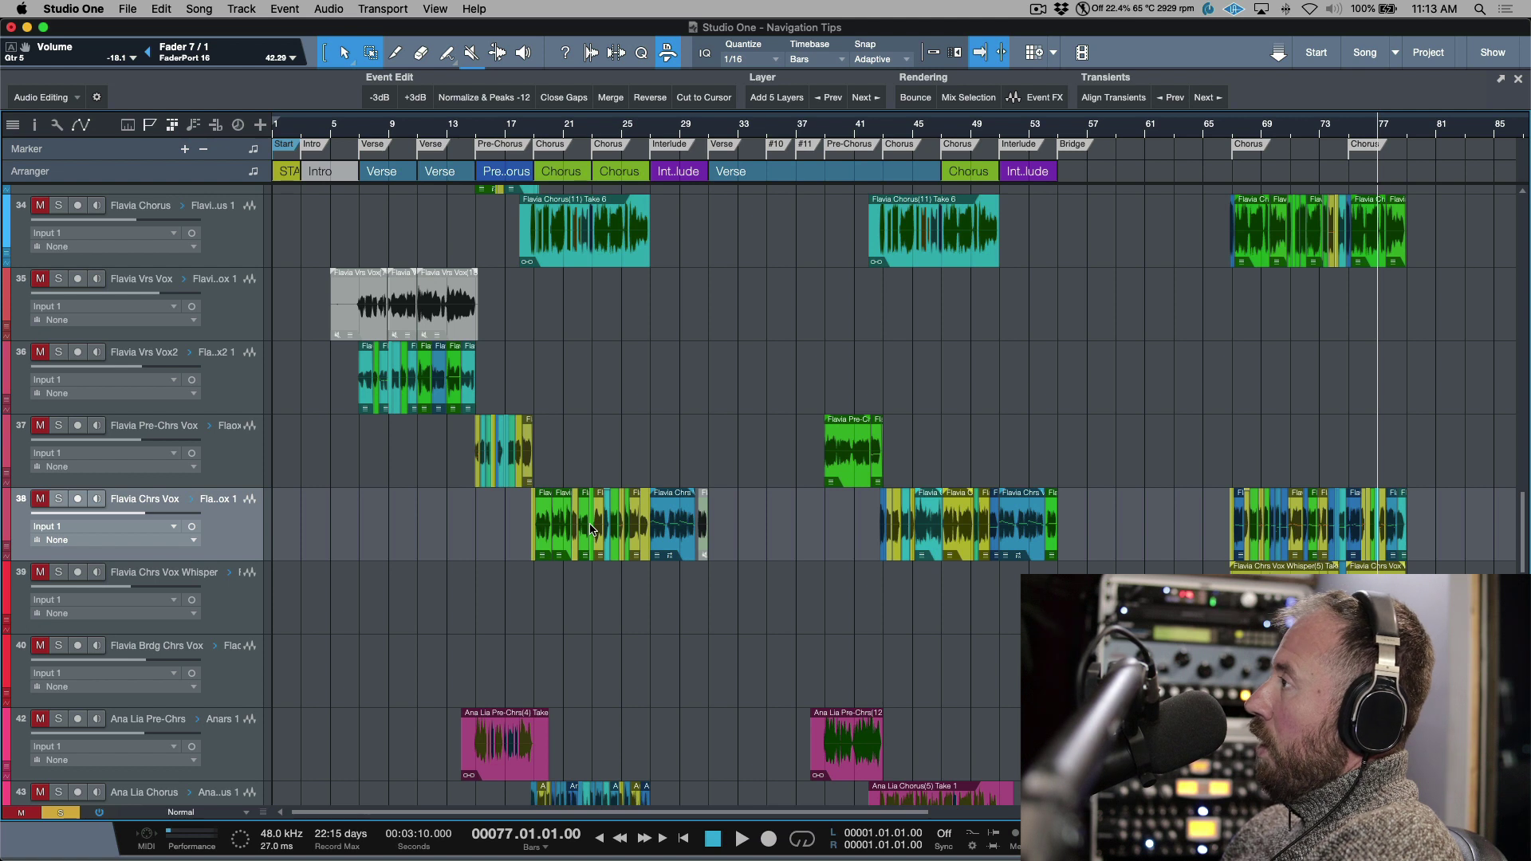
- Jump the playhead between track 38's first vocal event start and last vocal event end, zooming in and out
key("l")
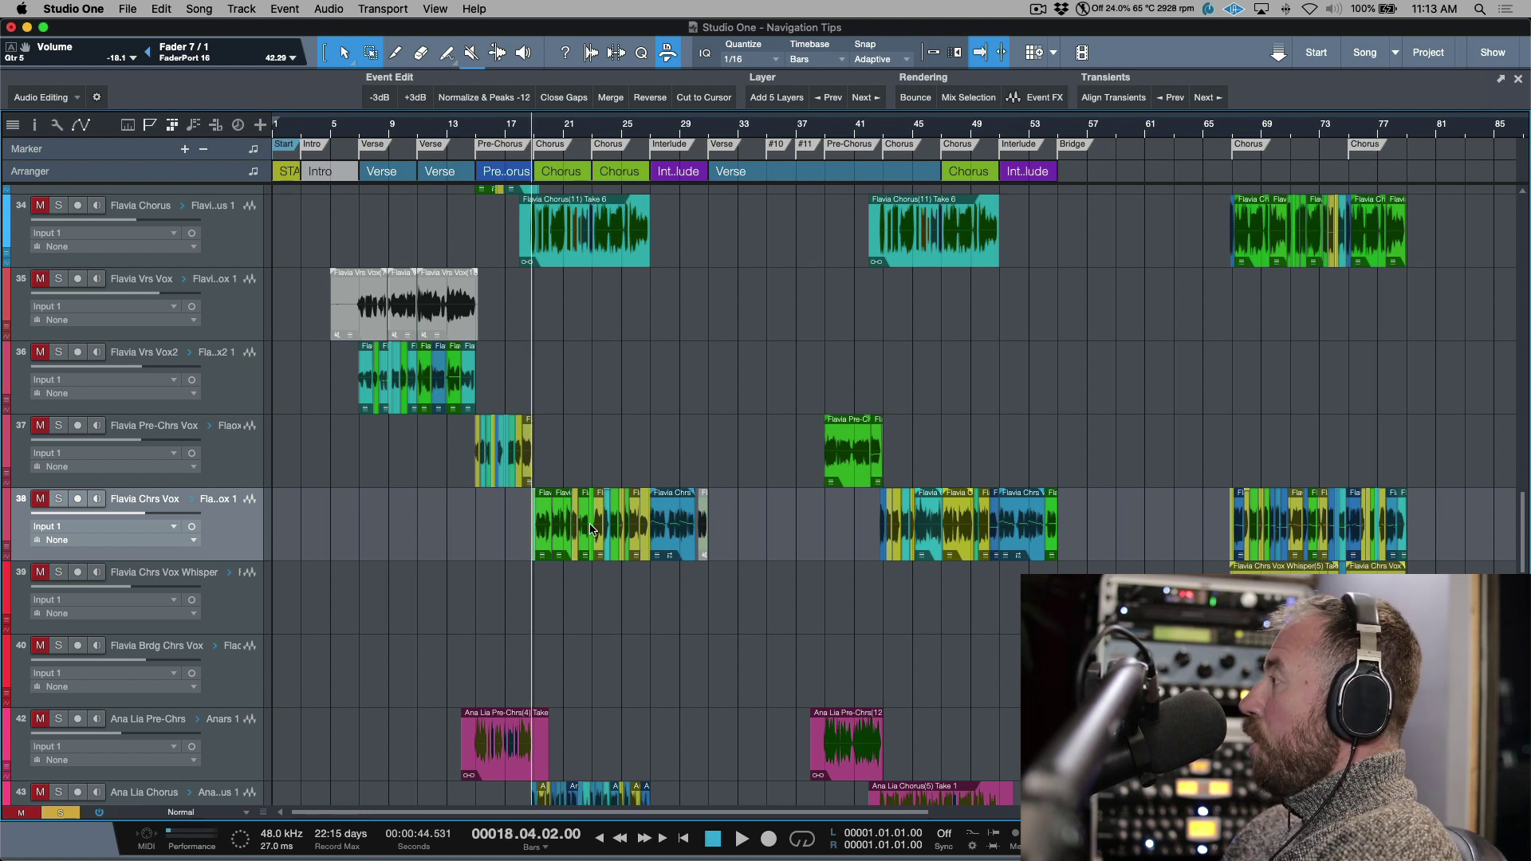
key("shift+l")
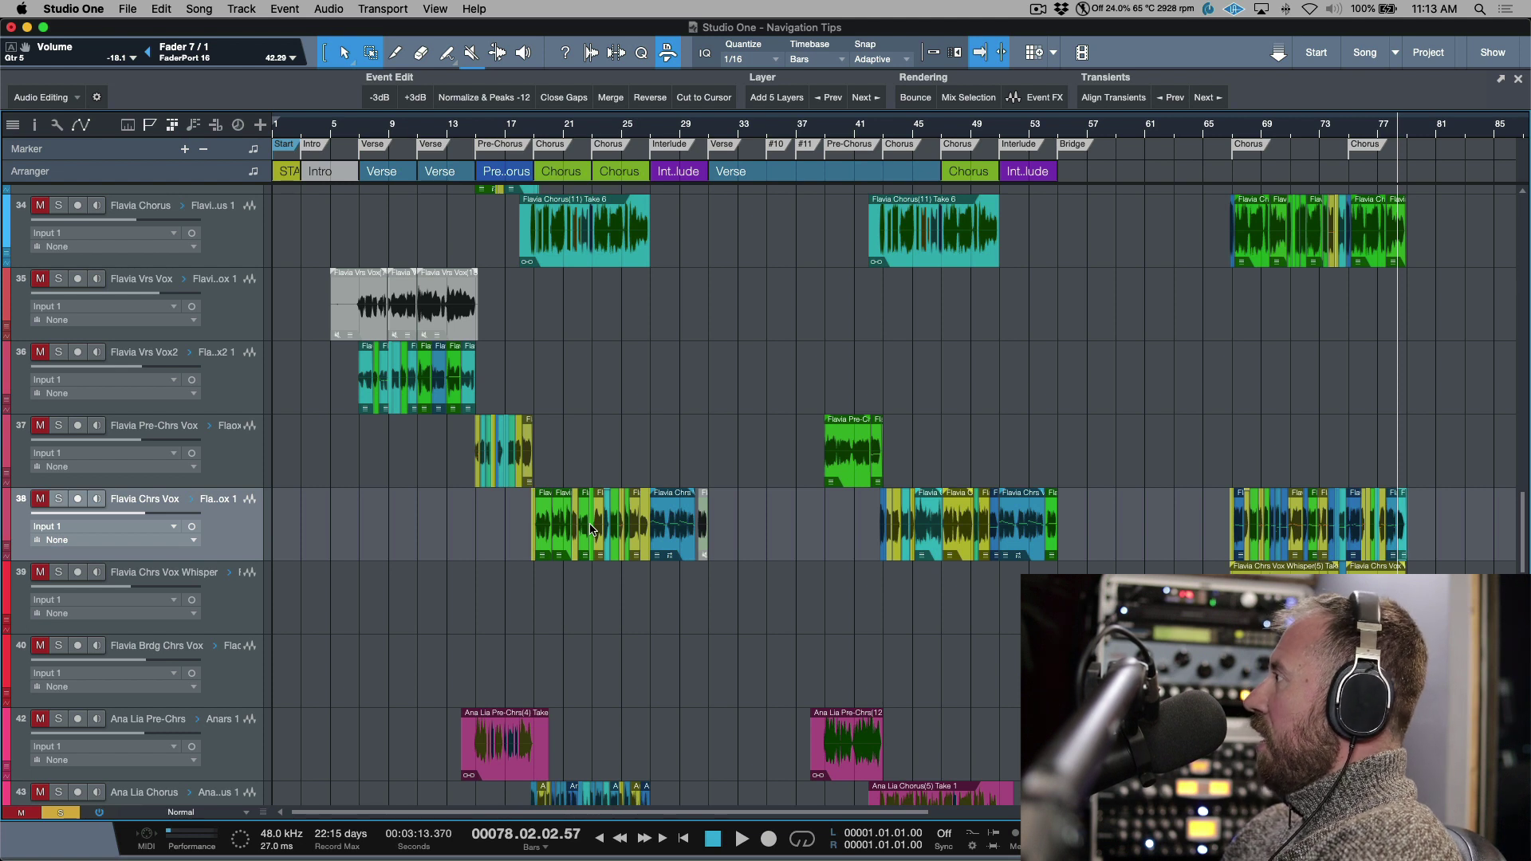
key("l")
key("shift+l")
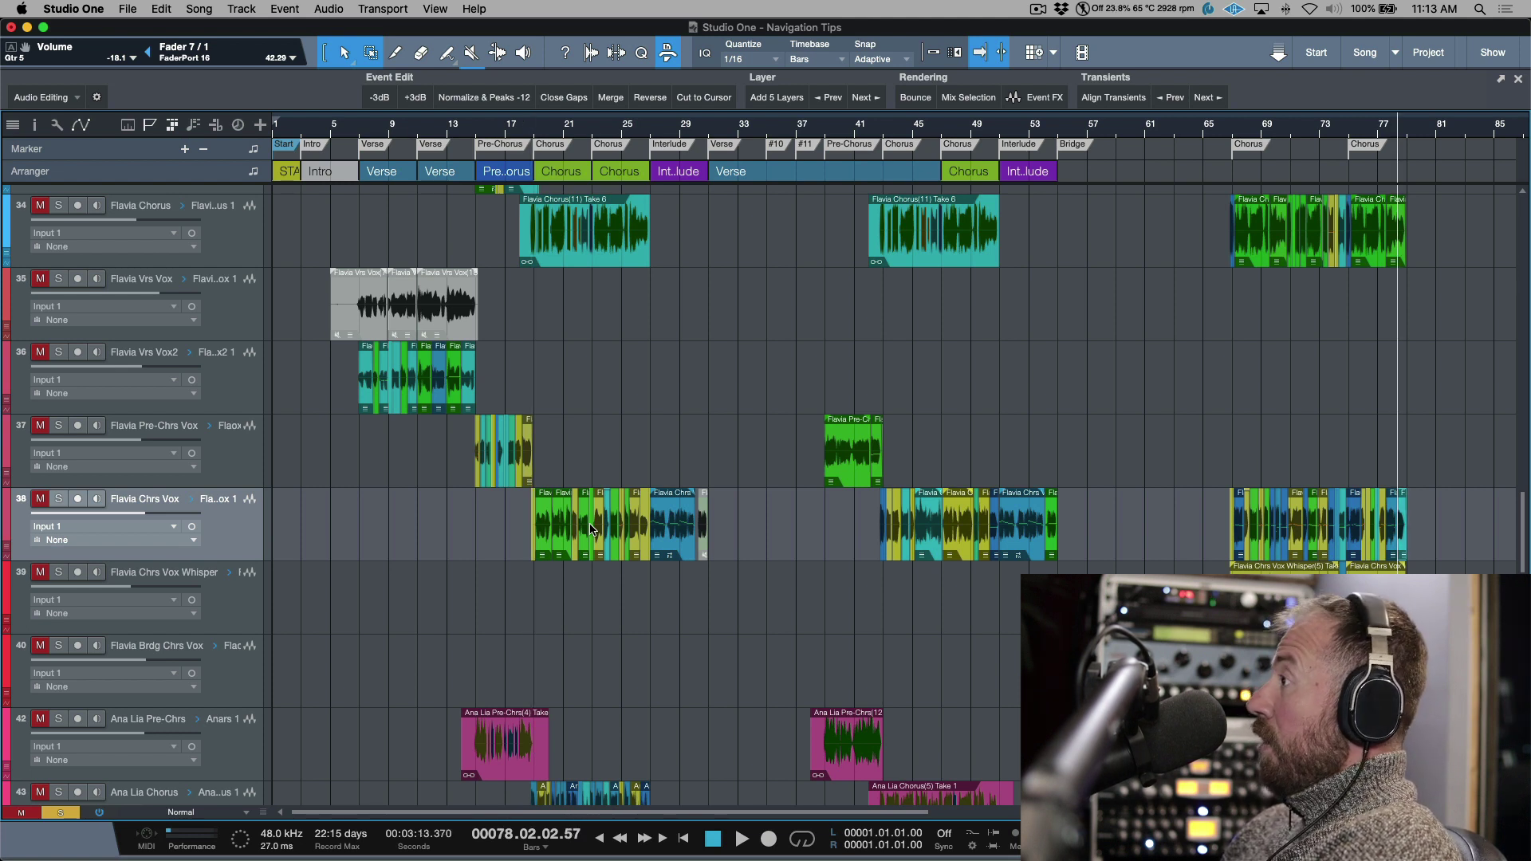
key("l")
key("e")
key("e")
key("e")
key("e")
key("e")
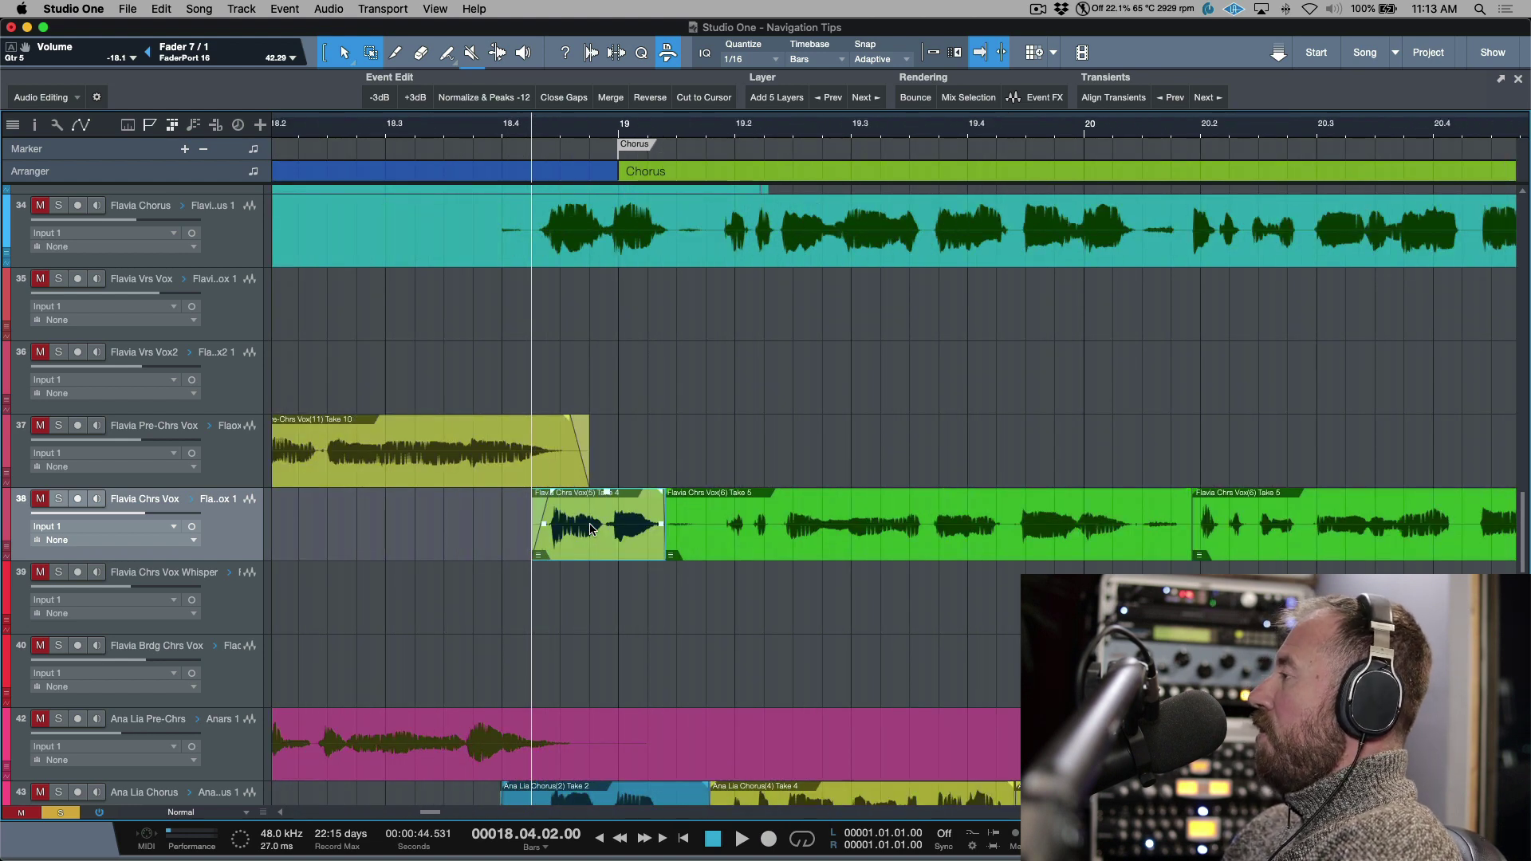
key("shift+l")
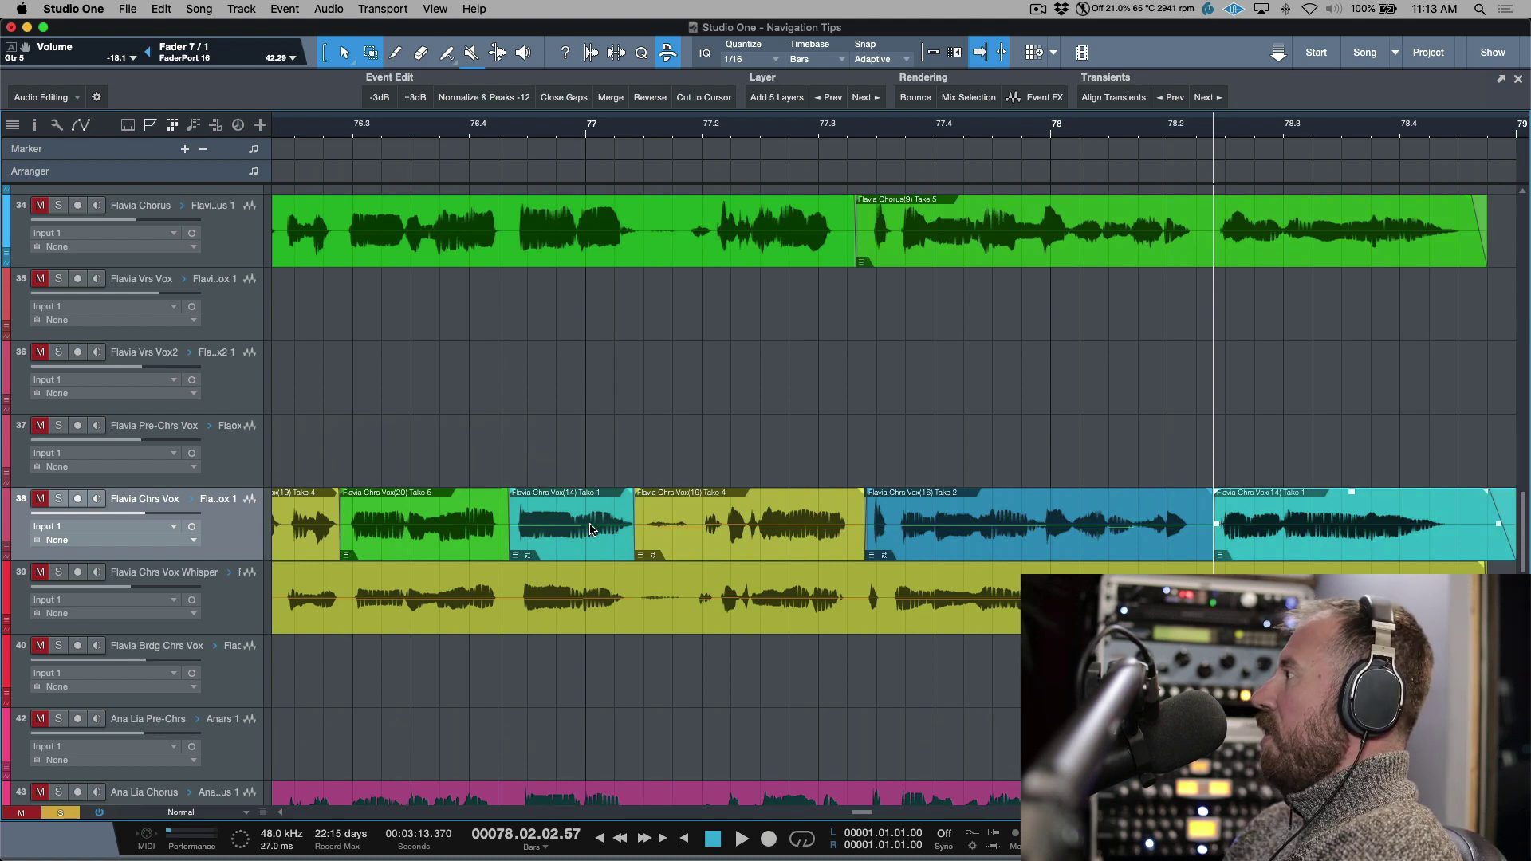
key("w")
key("w")
key("w")
key("w")
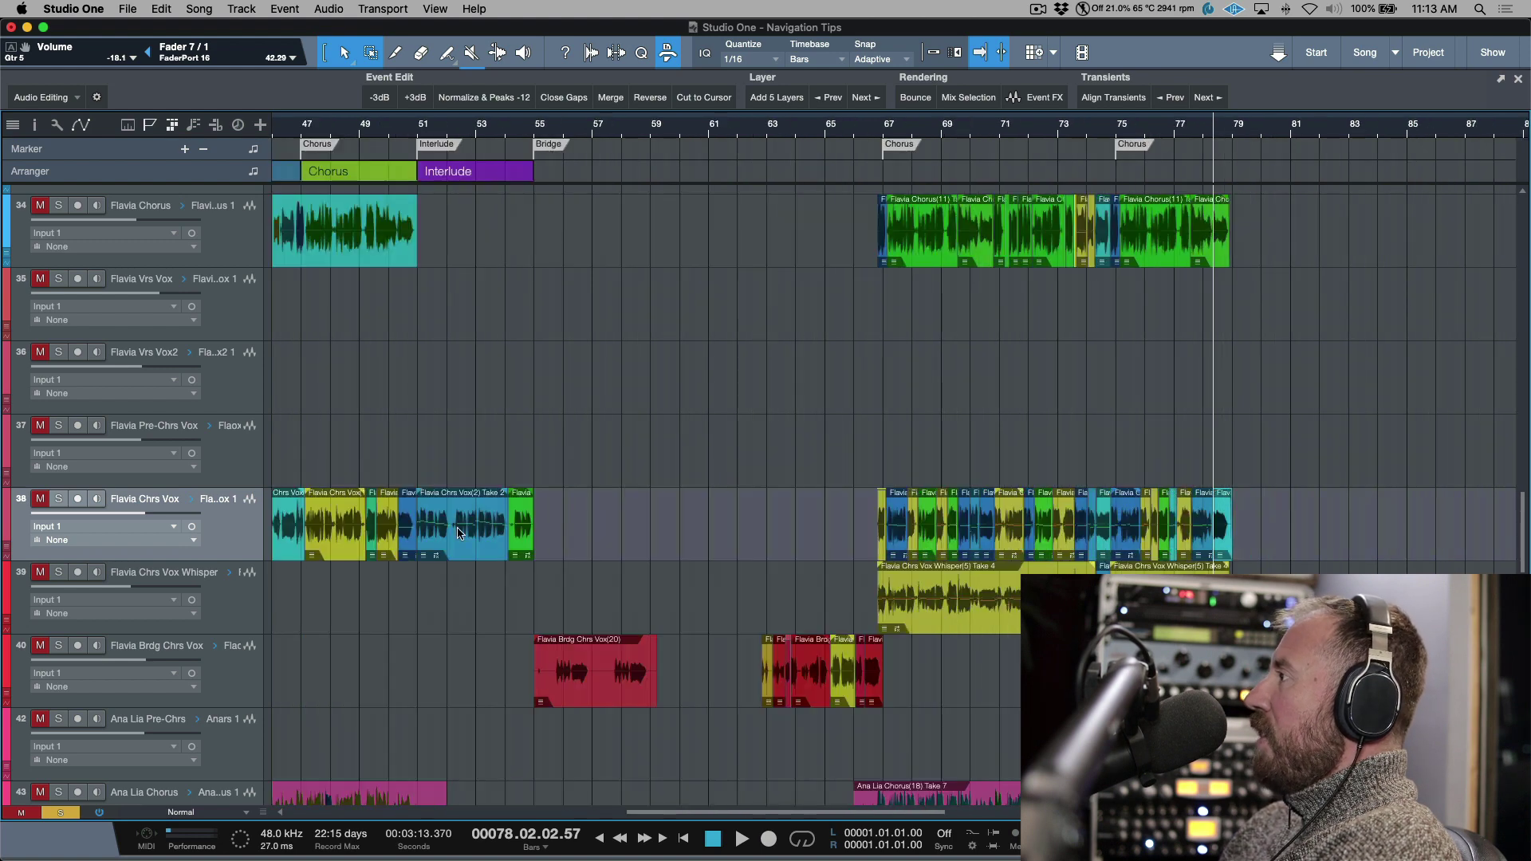
key("w")
key("w")
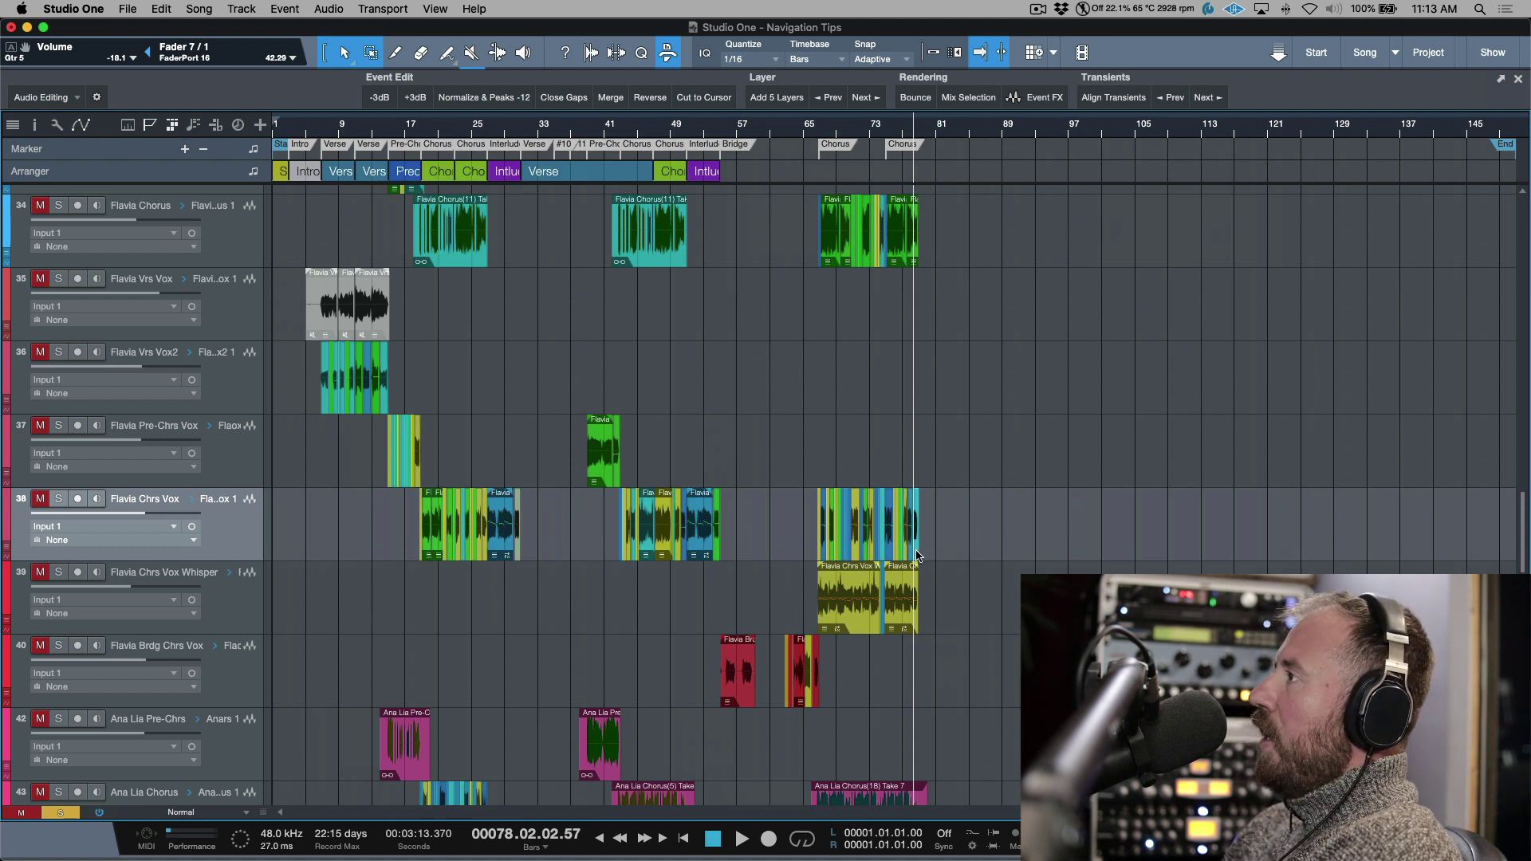
- Zoom onto the first chorus vocal event, then onto the last one near bar 78, ending on the whole-song view
key("l")
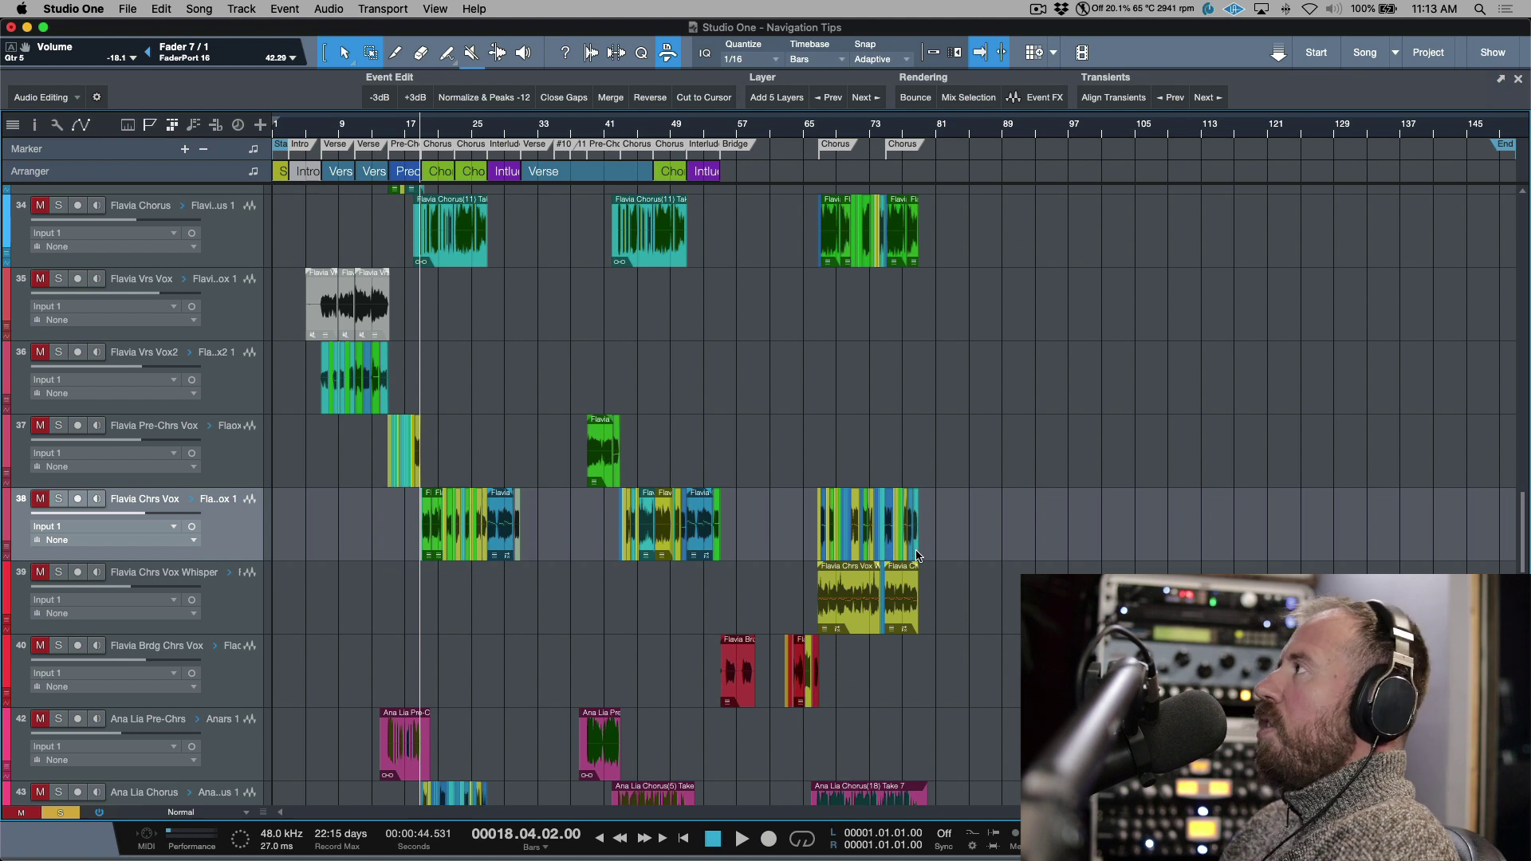
key("z")
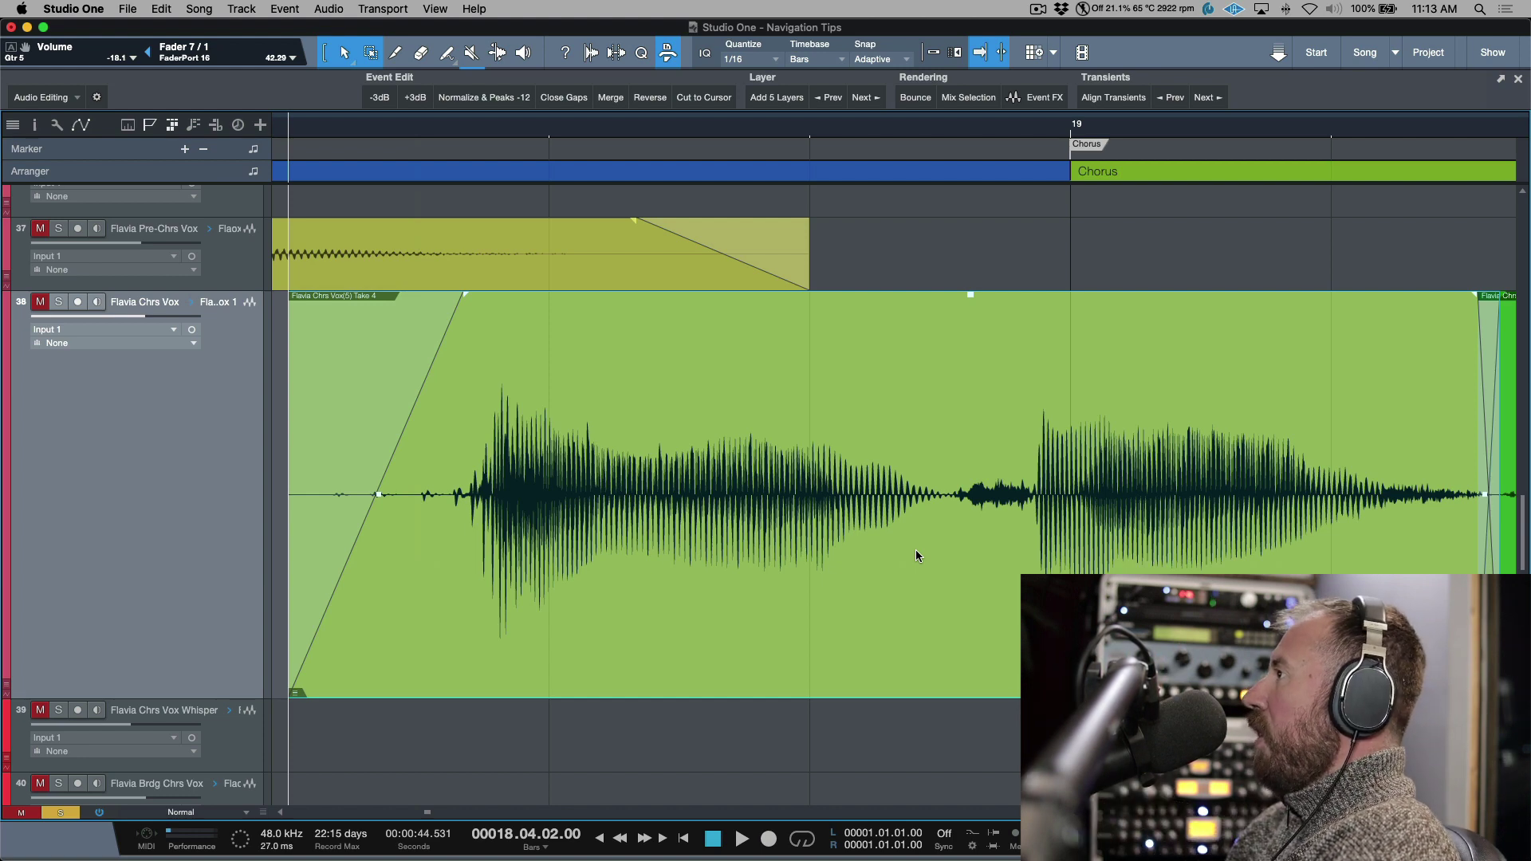
key("z")
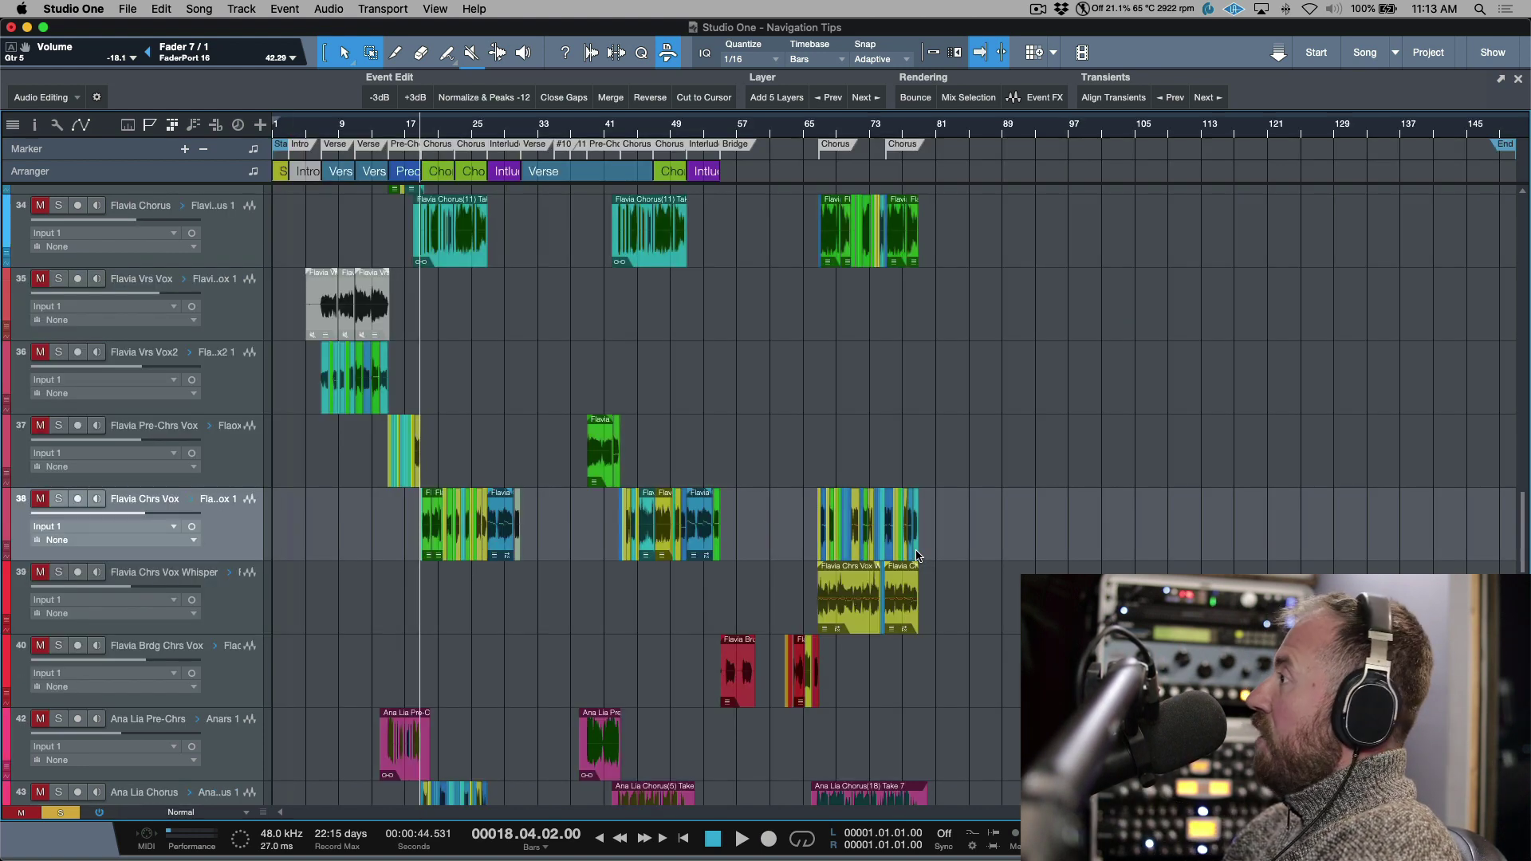
left_click(916, 551)
key("z")
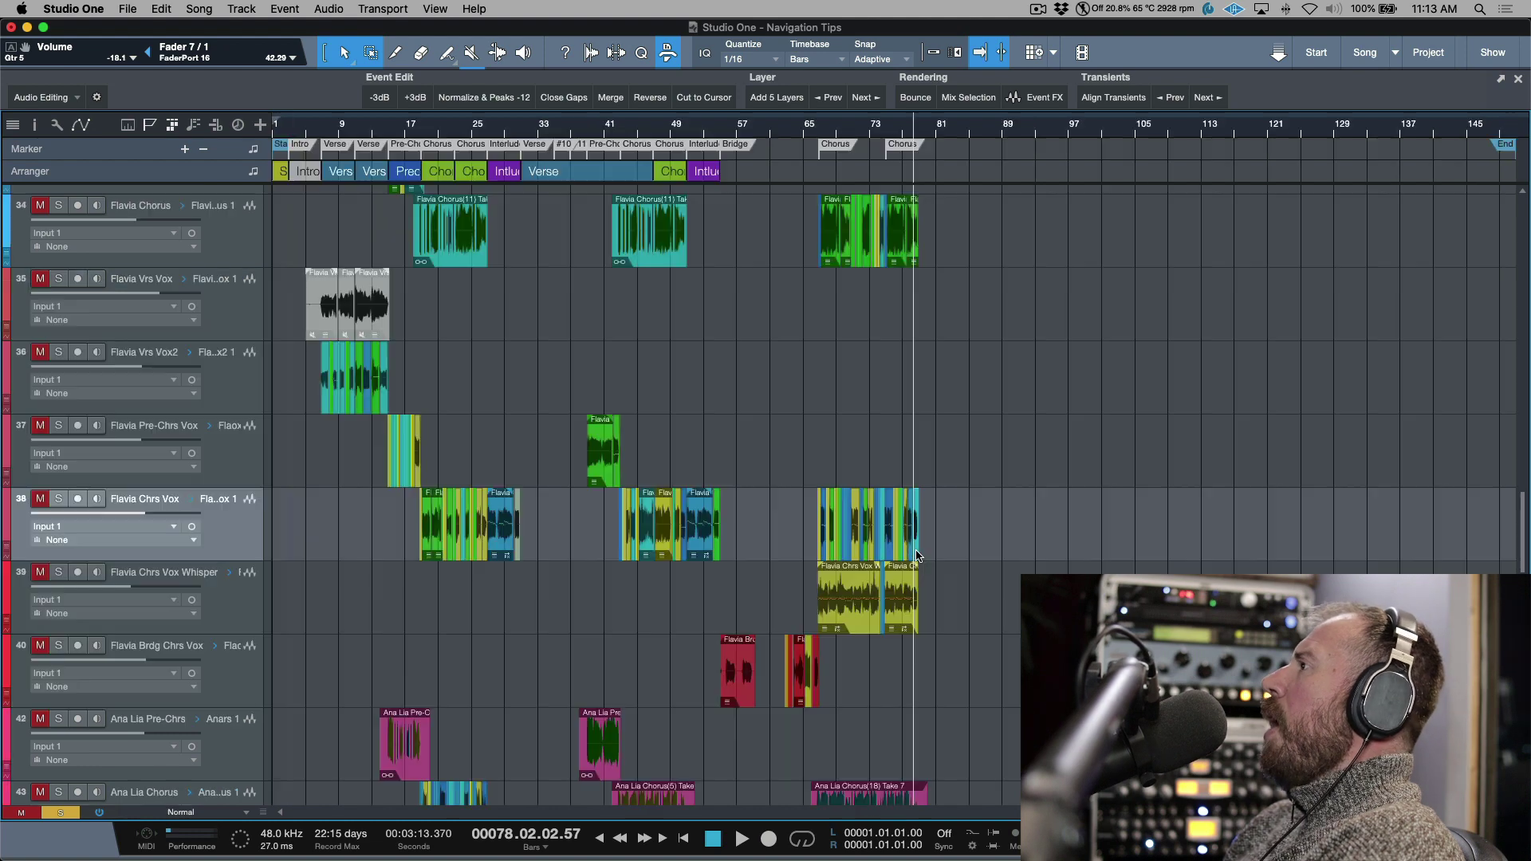
key("shift+z")
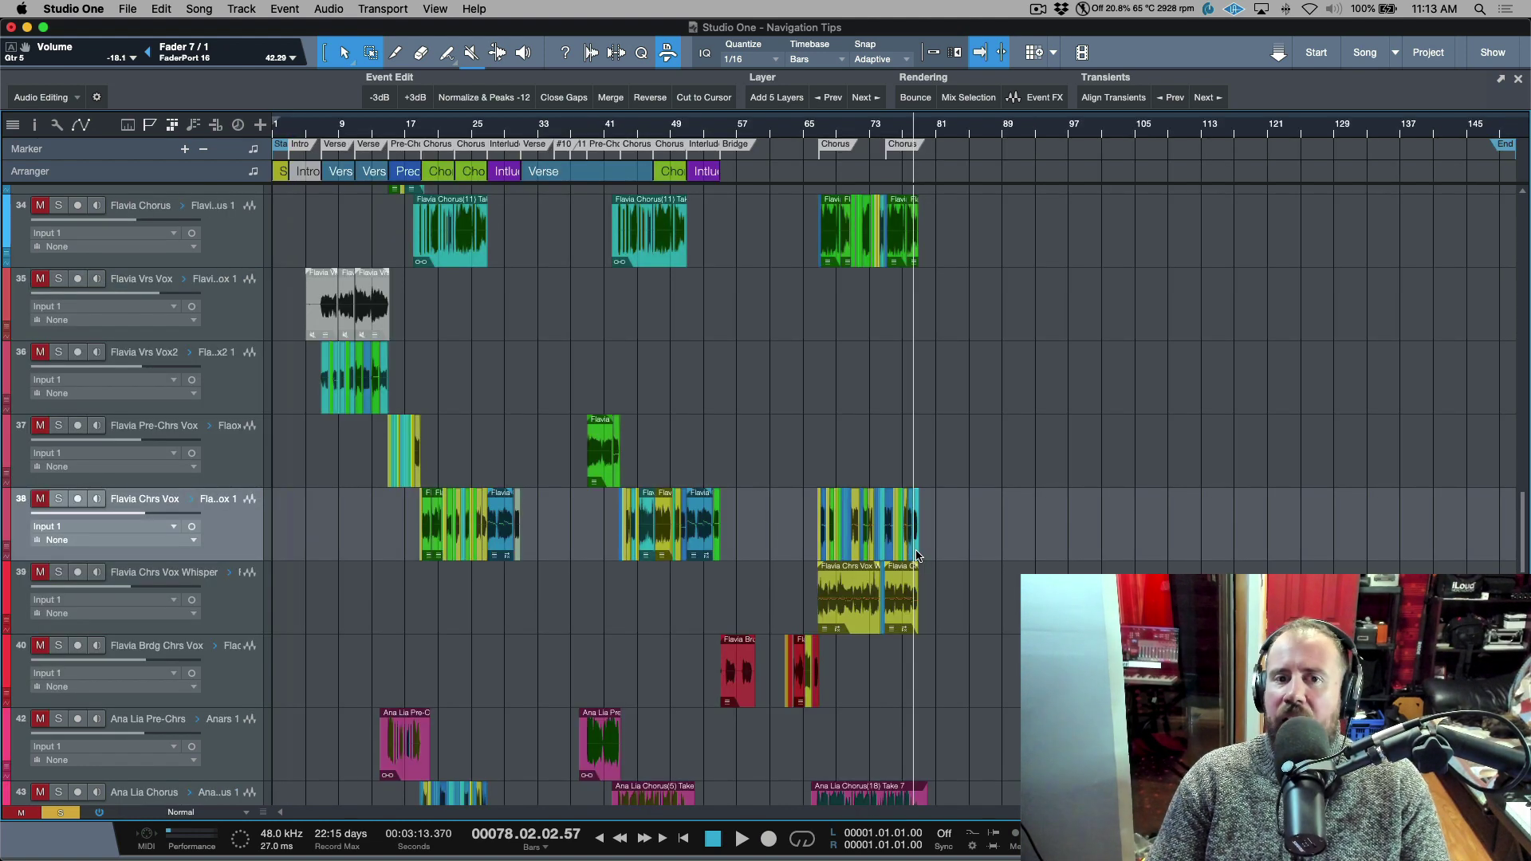